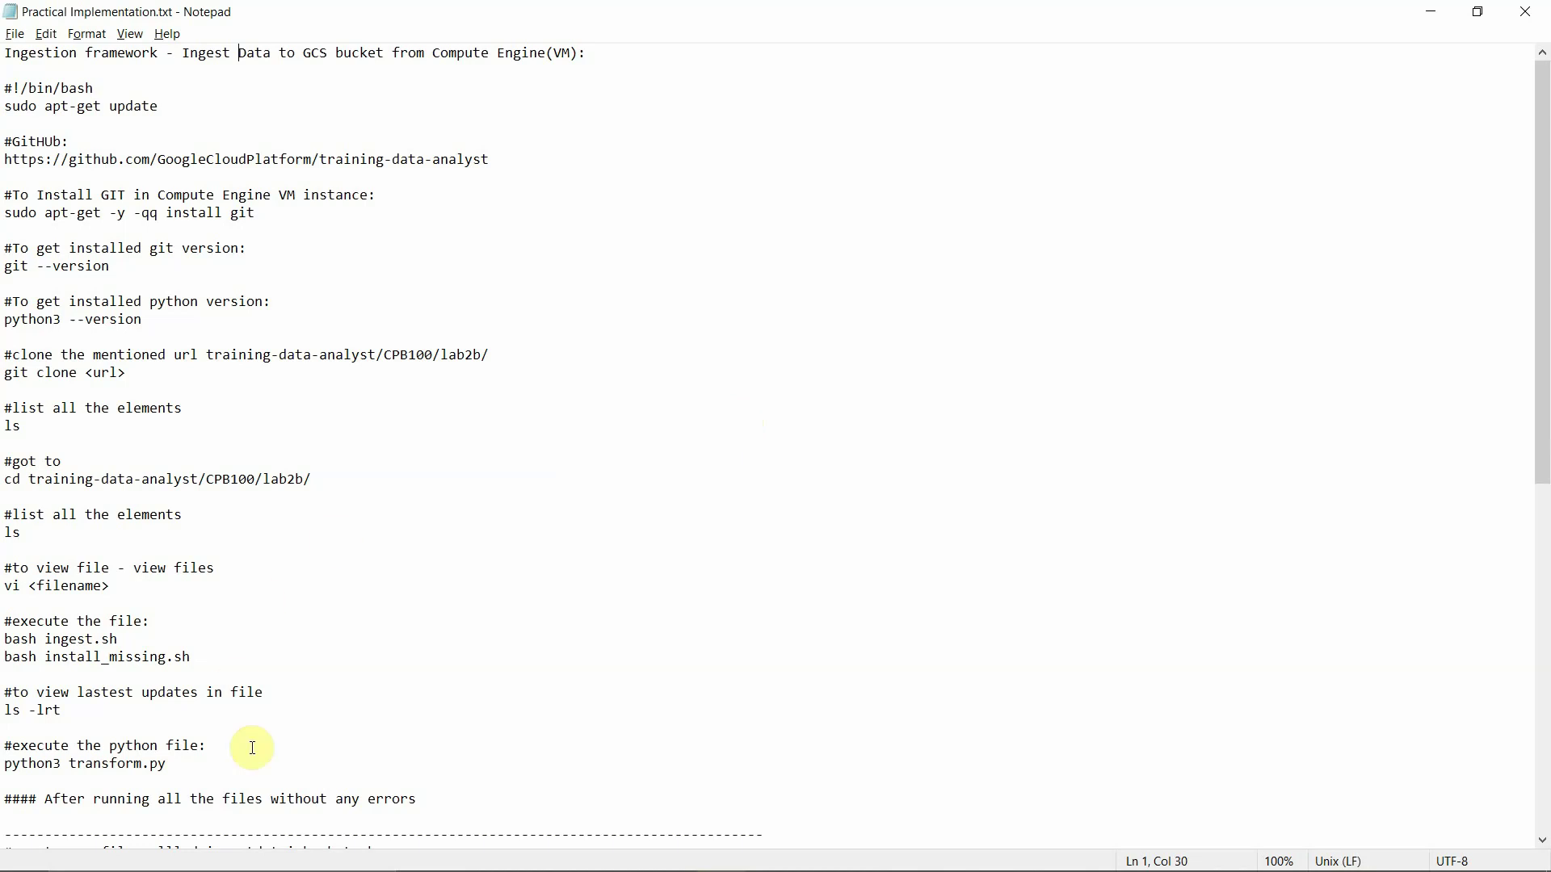
Switch to Chrome, search Google Cloud Platform for "compute", and open the form for creating a Compute Engine VM instance
mouse_move(451, 870)
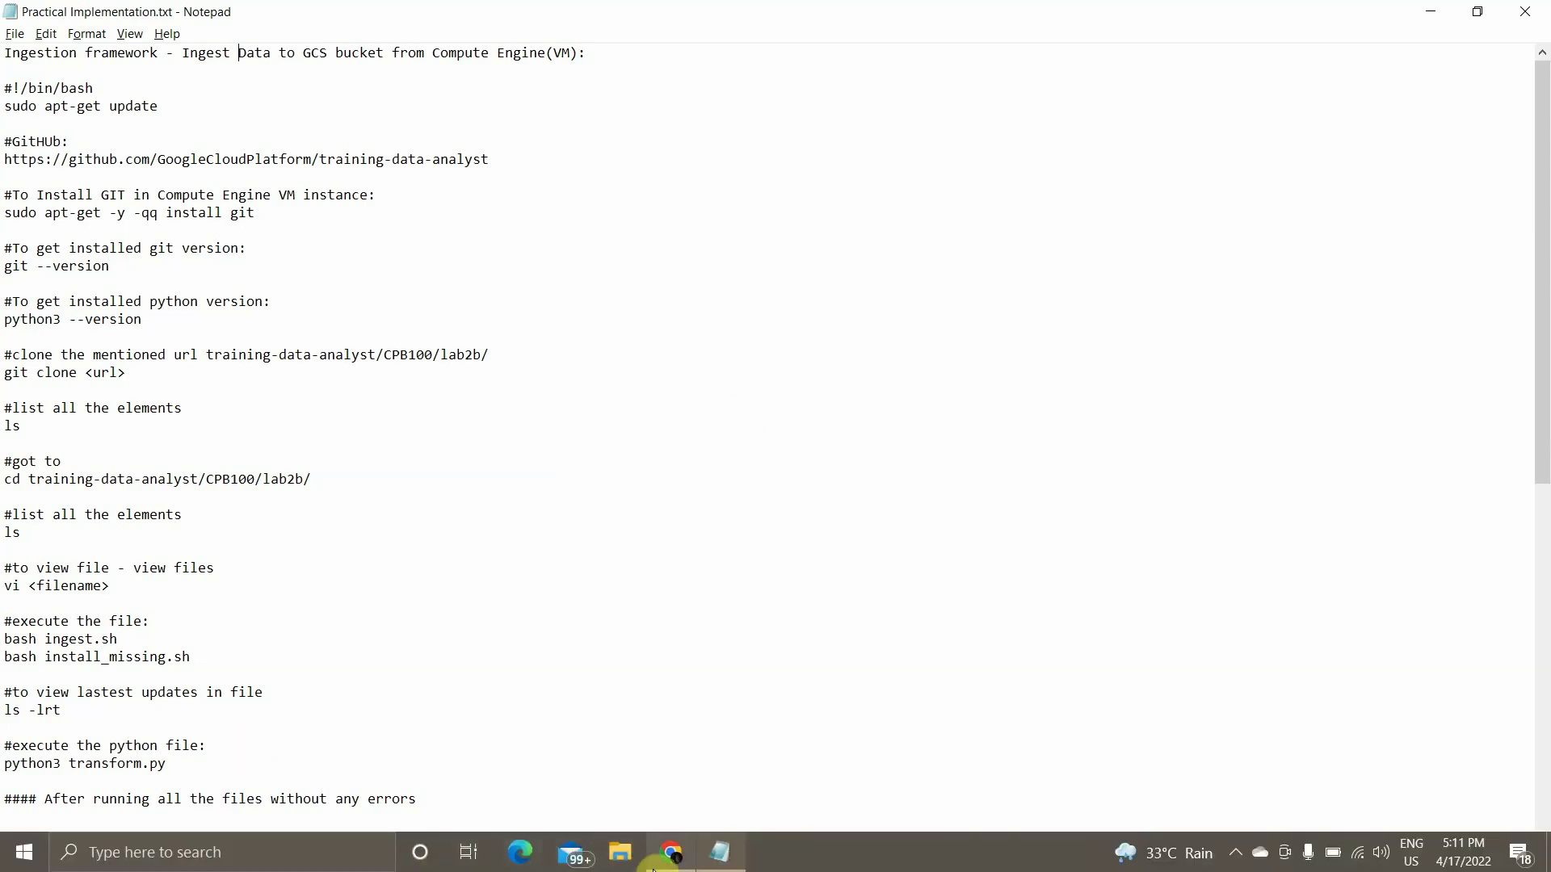
click(671, 852)
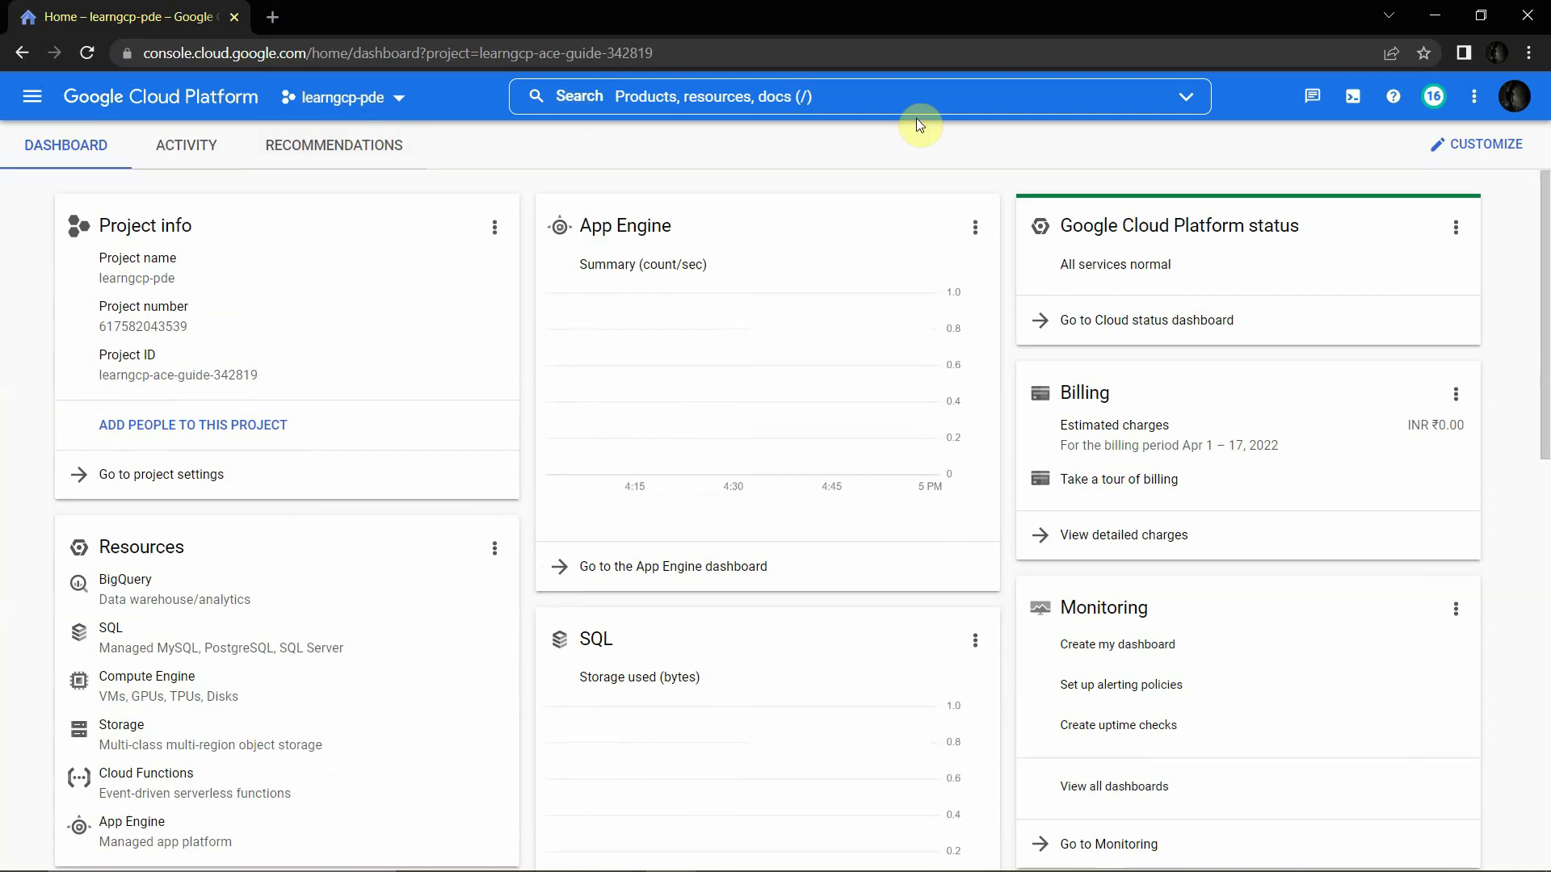
click(658, 97)
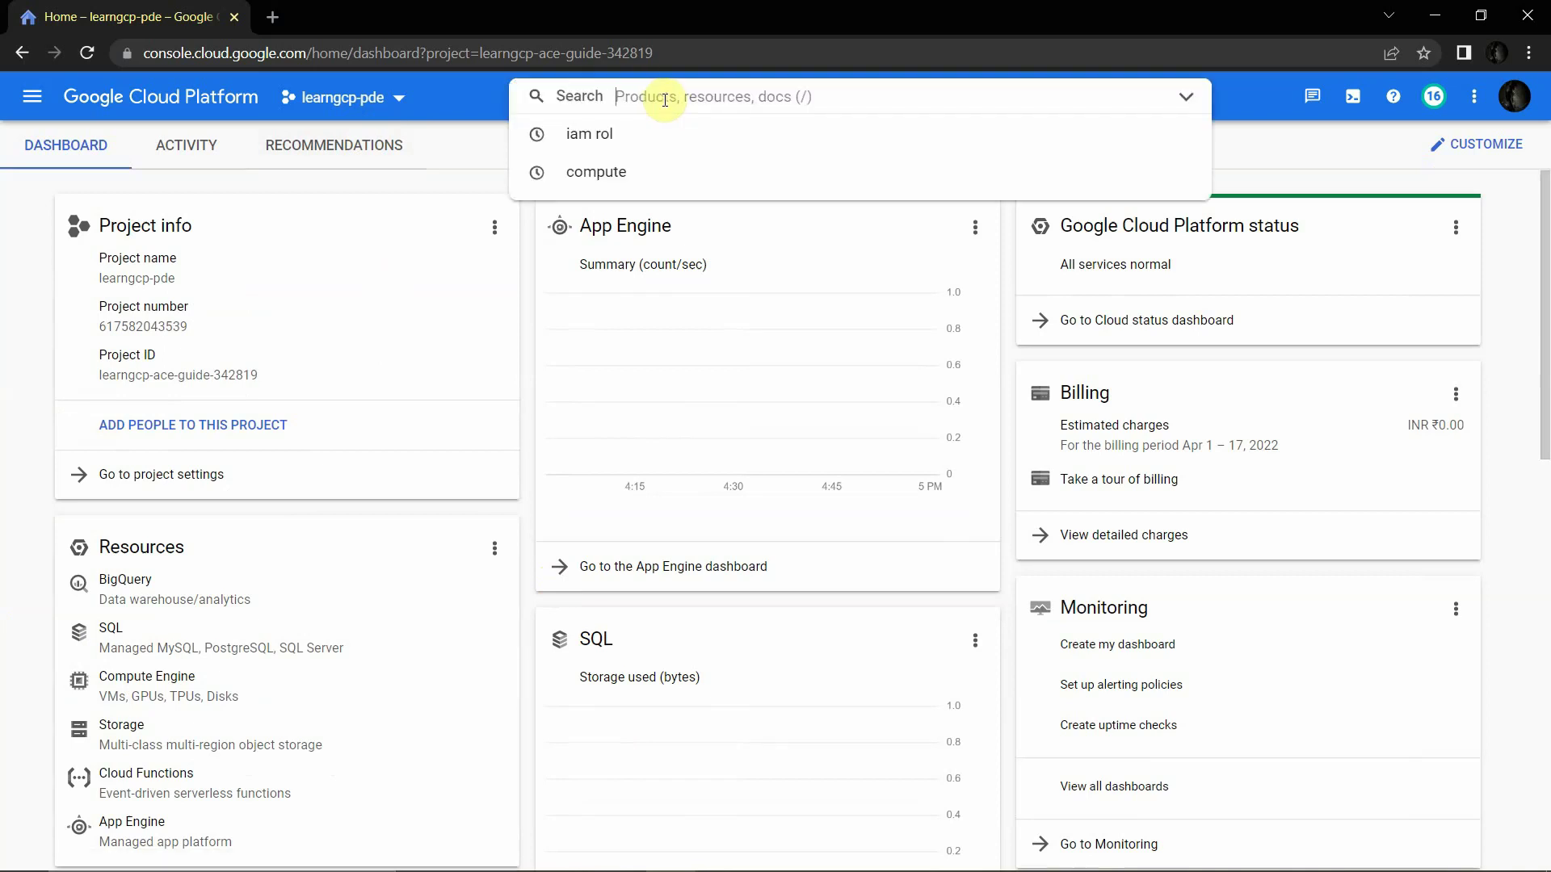
text(compute)
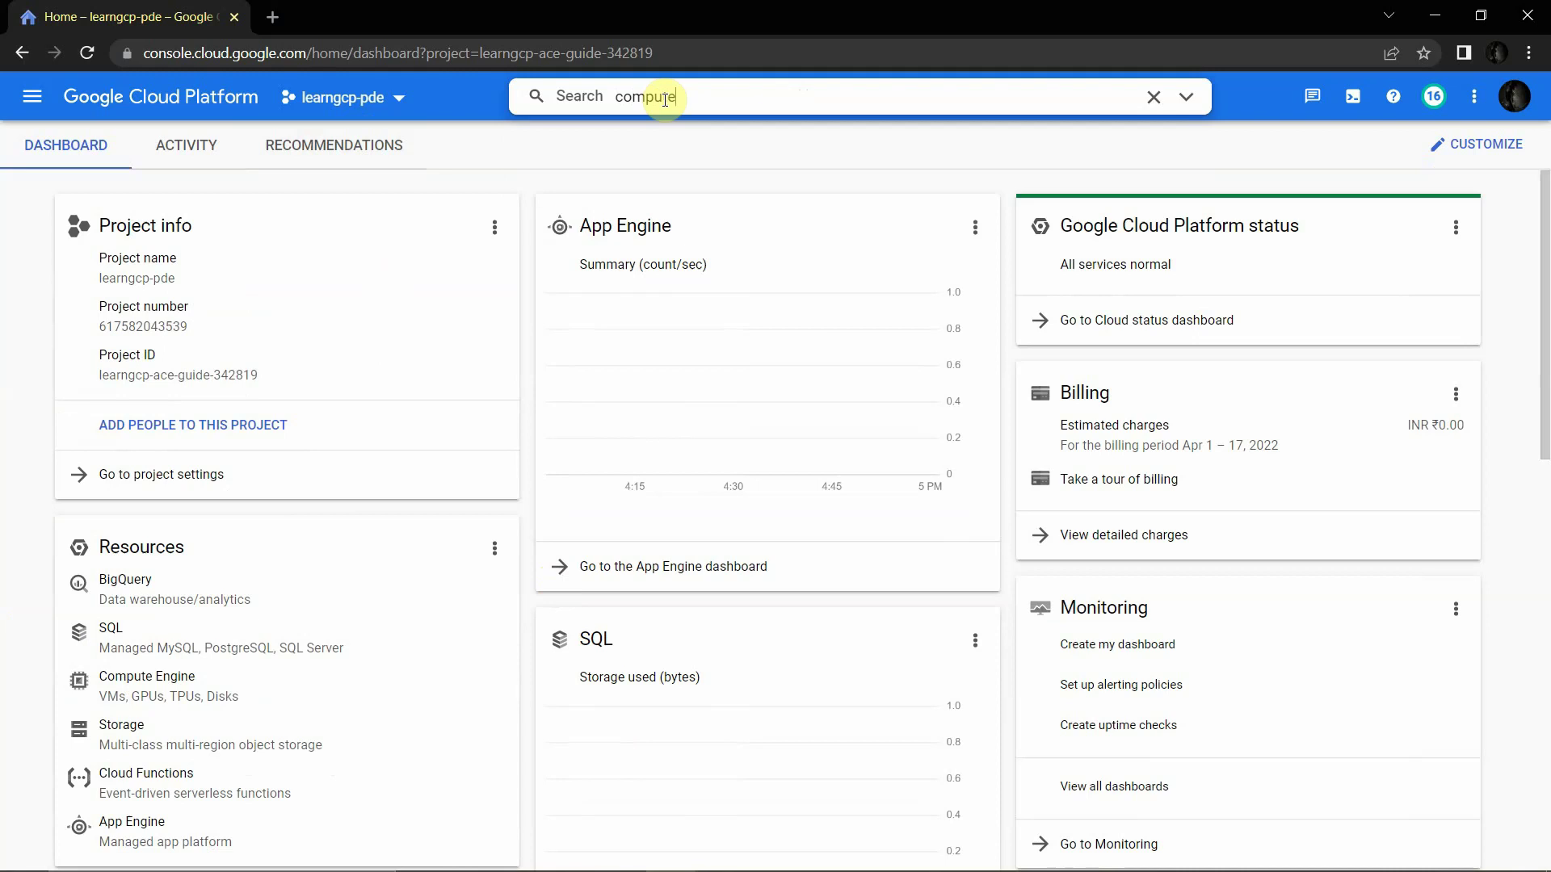
click(643, 238)
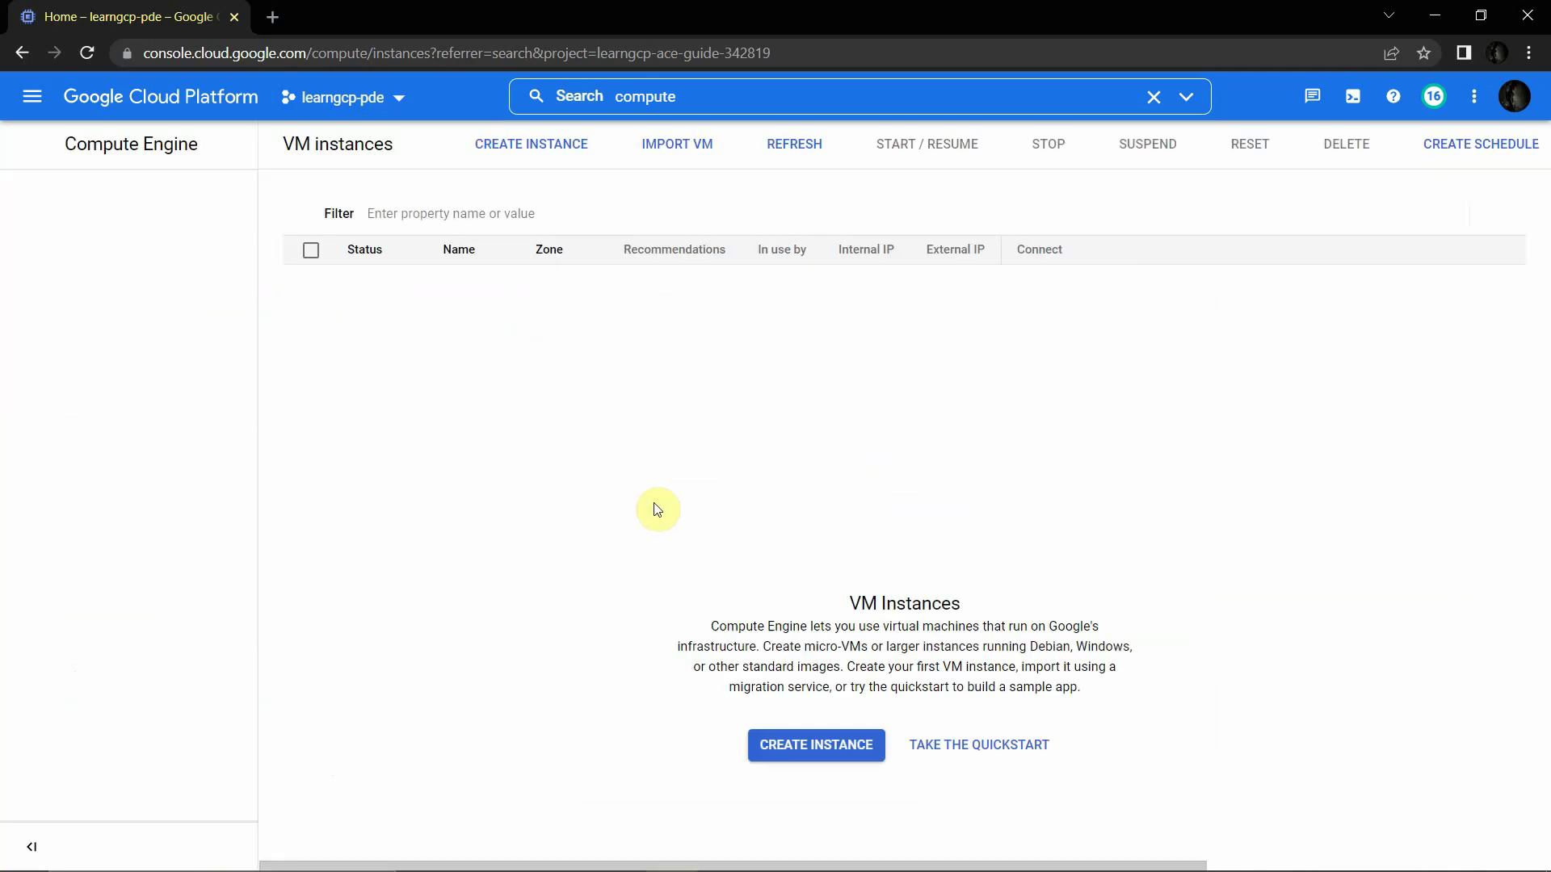
click(834, 755)
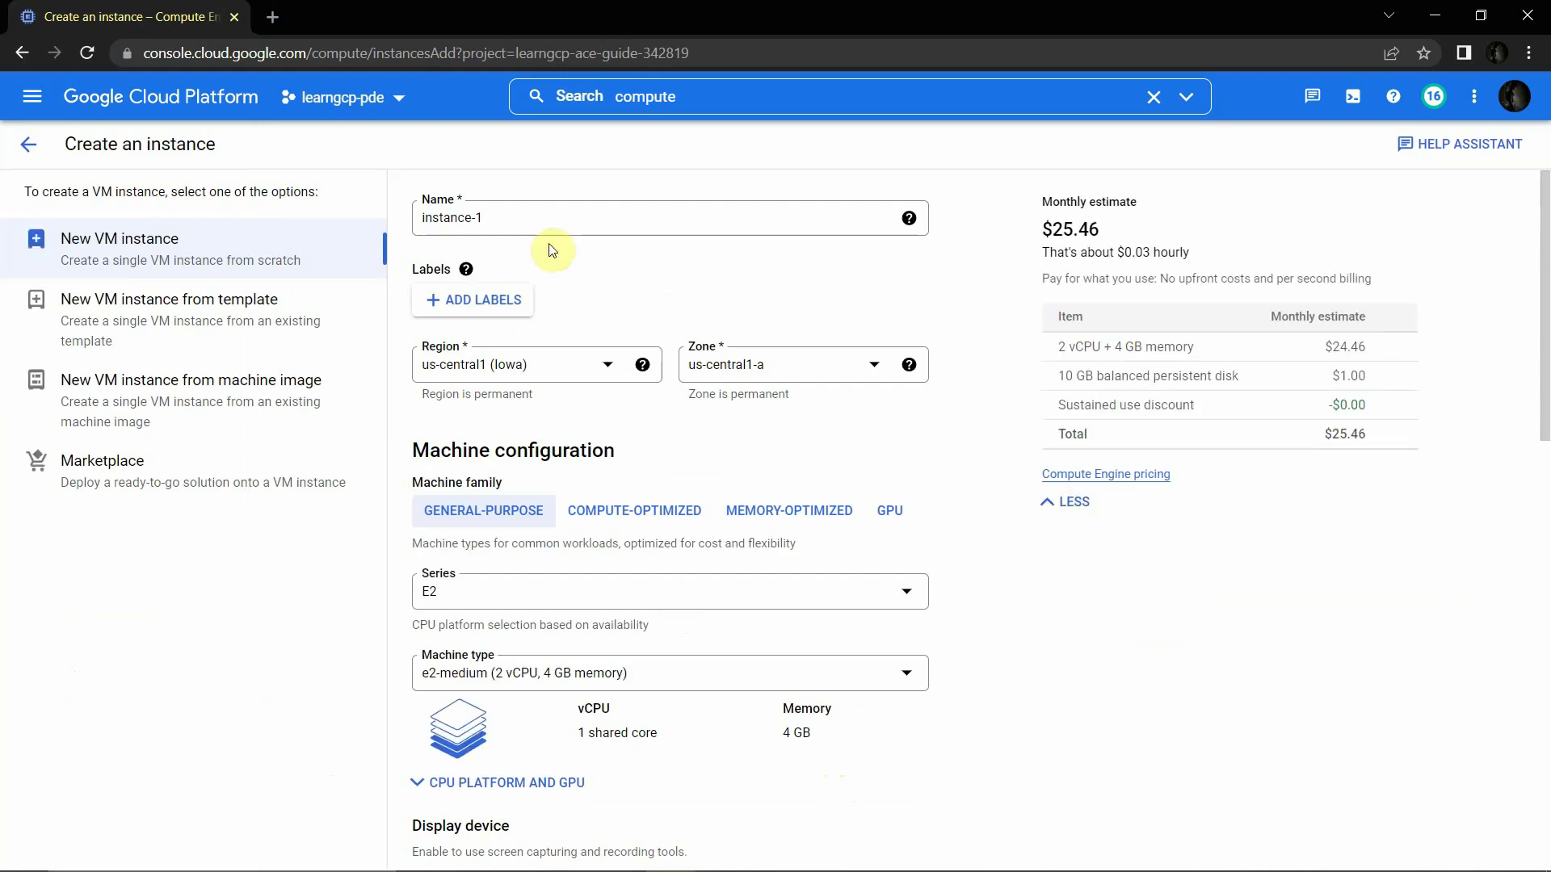
Name the new VM instance compute-7
drag(483, 219, 418, 218)
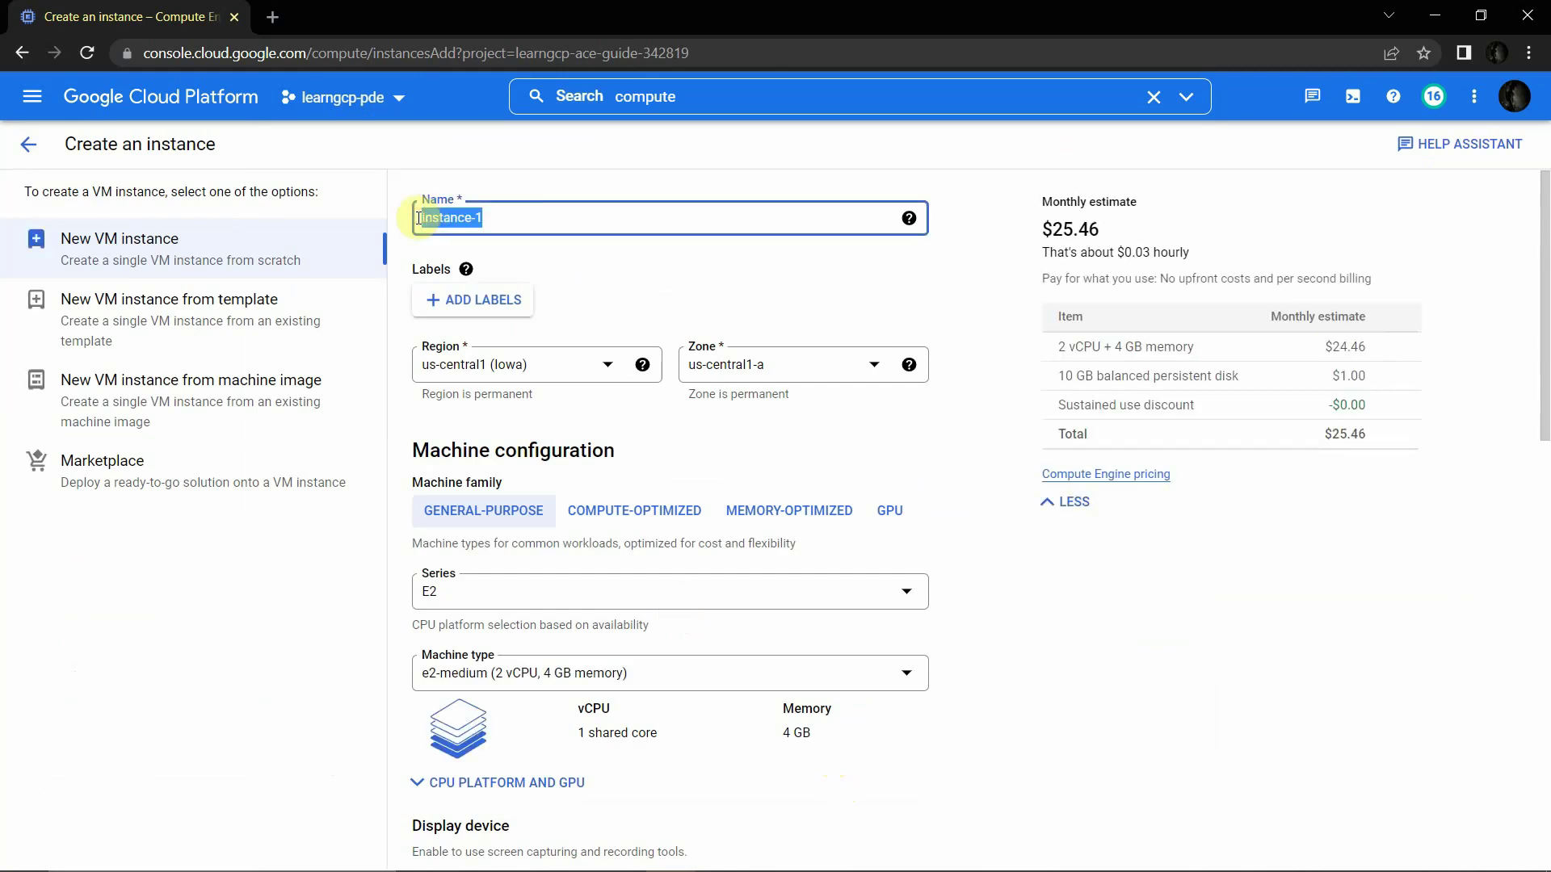
key(BackSpace)
text(compute-7)
Add a label to the instance with the key demo
click(485, 301)
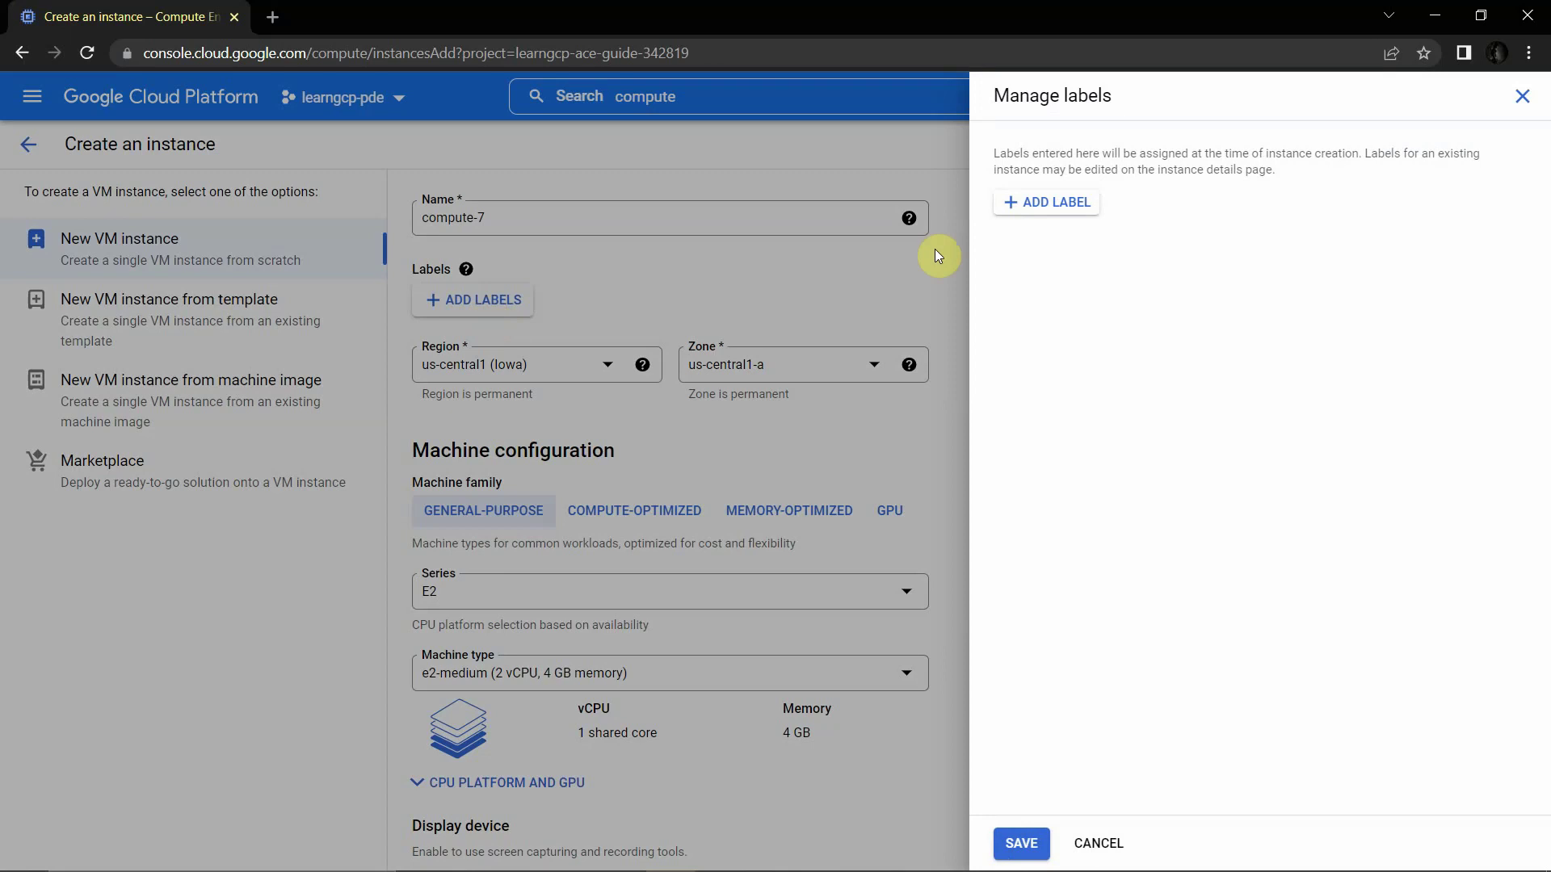
click(1046, 201)
click(1042, 218)
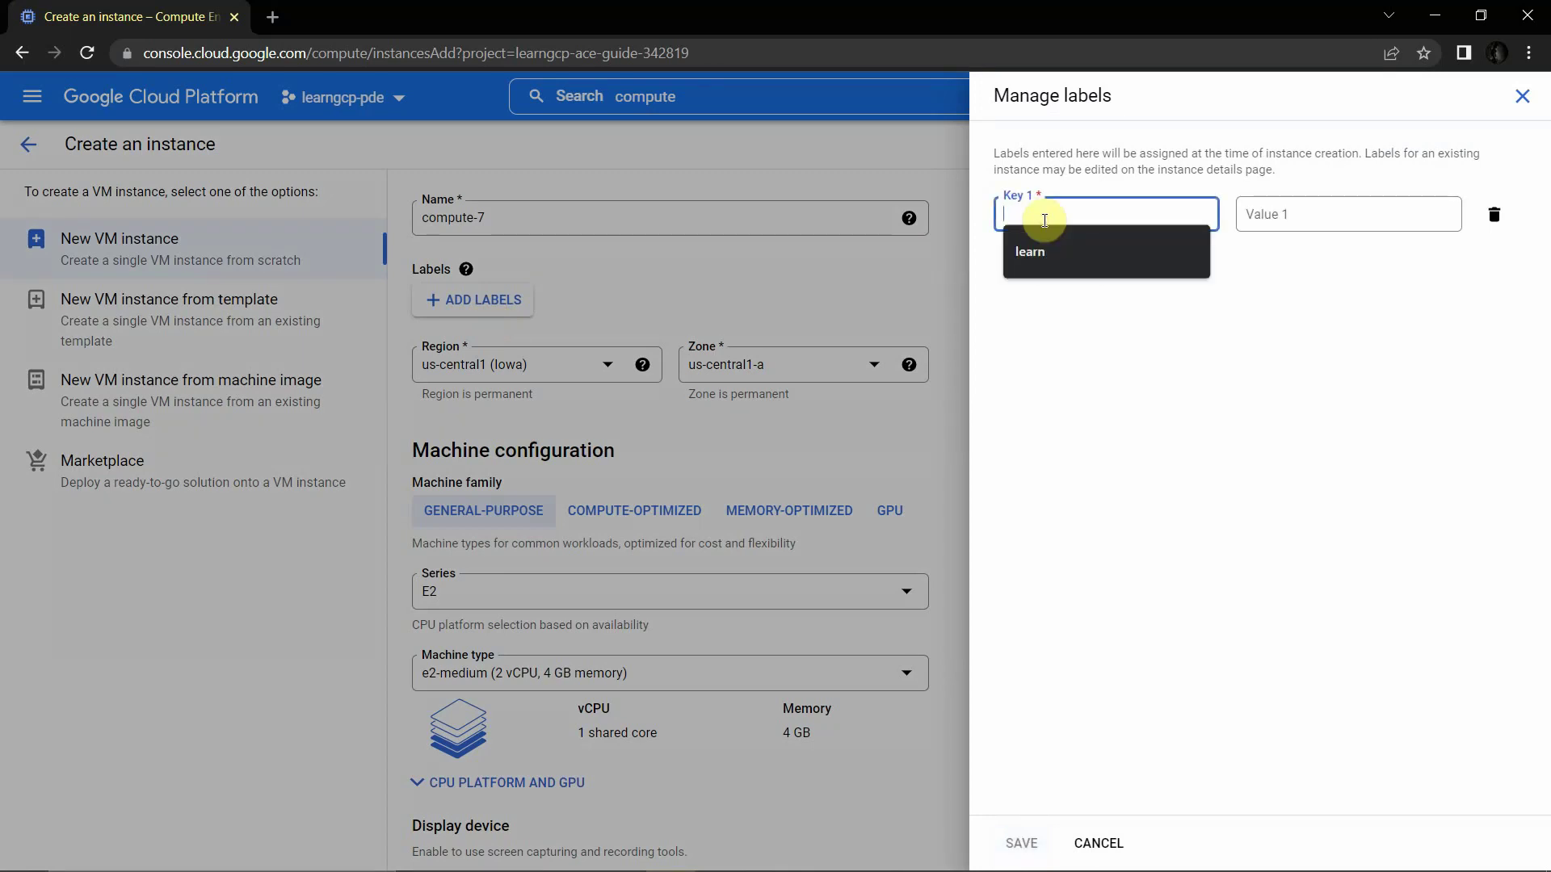
text(dmeo)
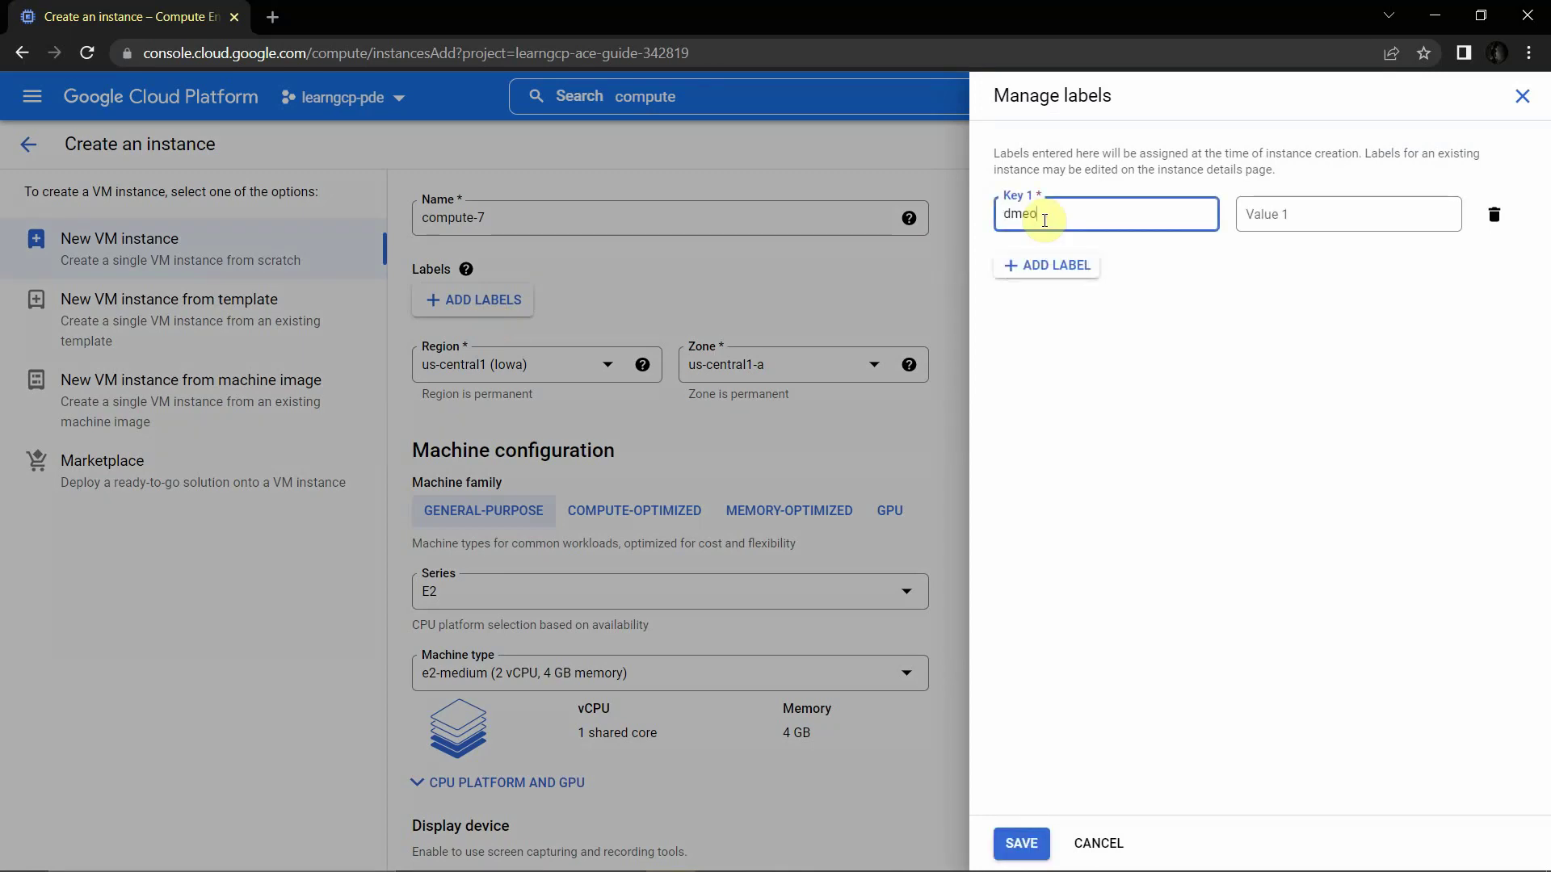
key(BackSpace)
key(BackSpace)
key(BackSpace)
text(emo)
Set the demo label's value to ingestion-framework and save the labels
click(1324, 215)
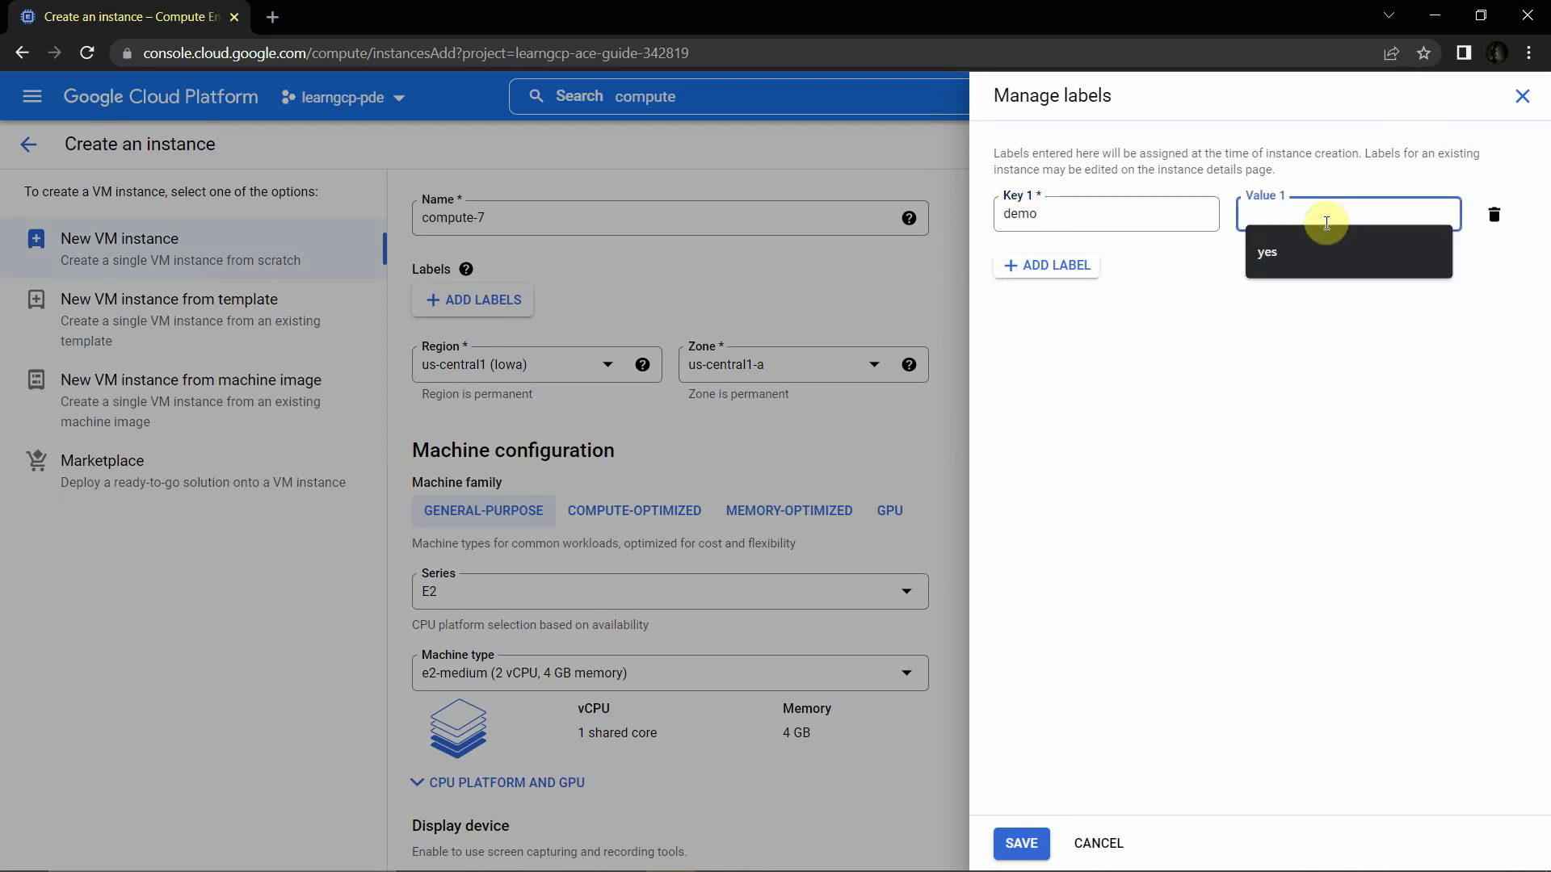
text(buck)
key(BackSpace)
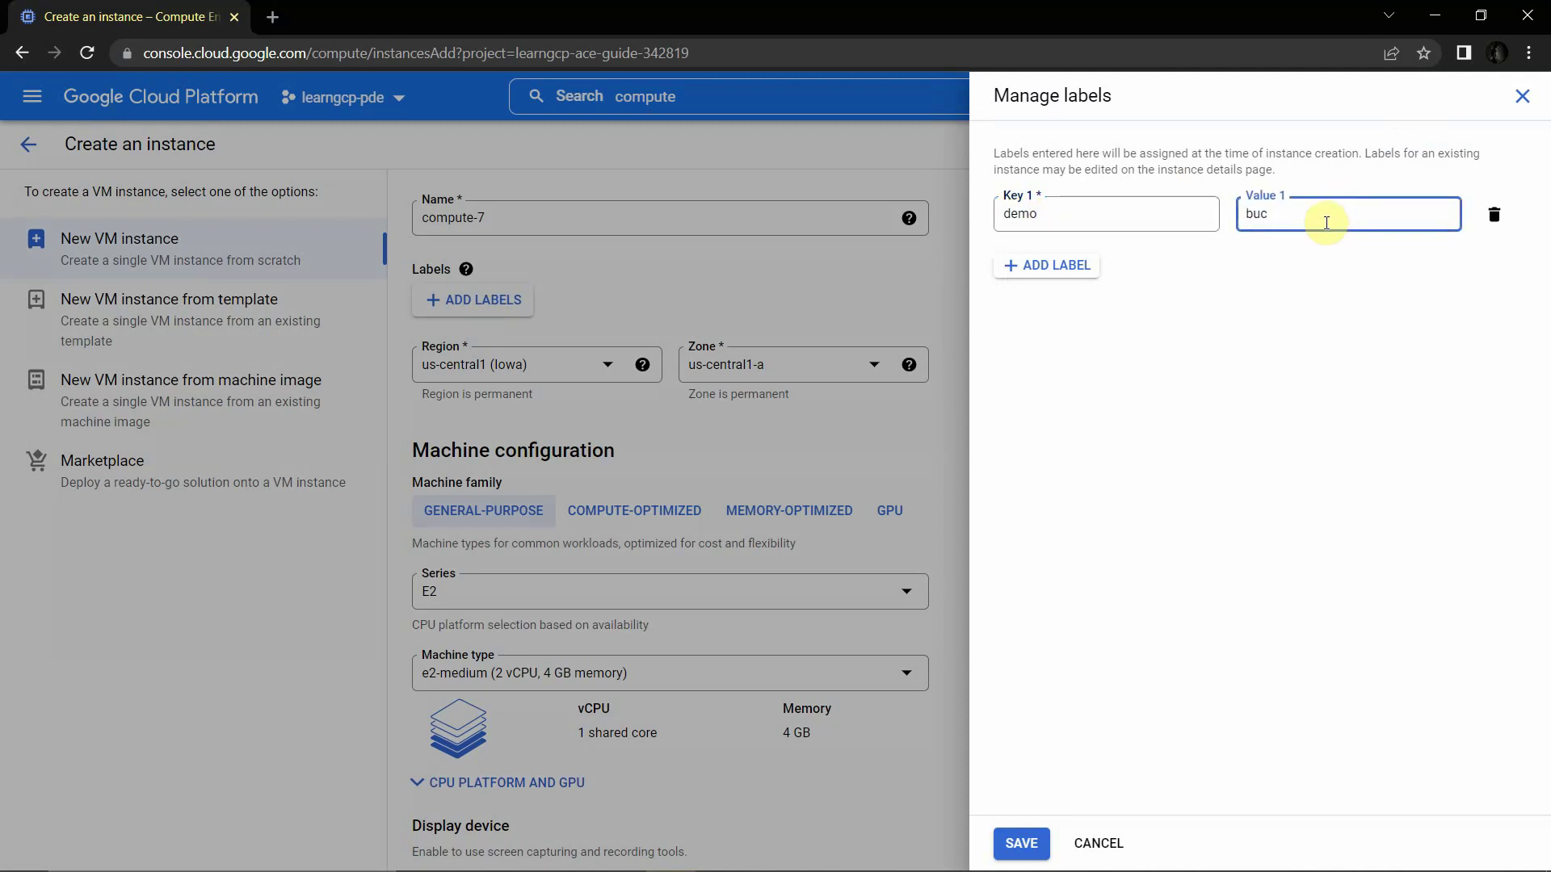
text(inge)
key(BackSpace)
text(ion-framework)
click(1021, 844)
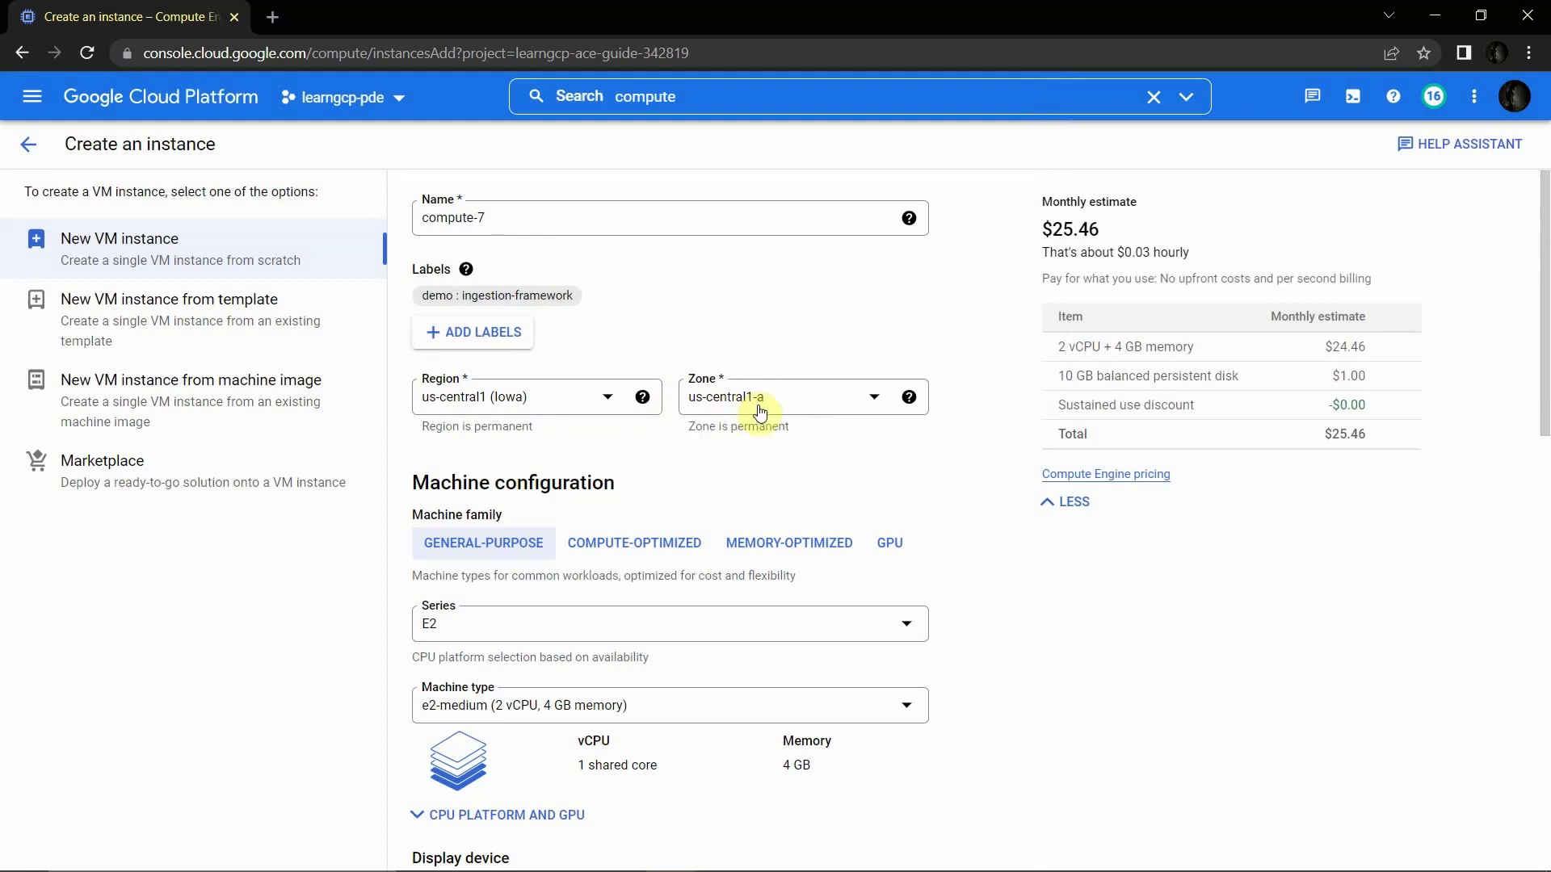
Choose the N1 machine series and keep the n1-standard-1 machine type with 1 vCPU and 3.75 GB memory
scroll(453, 558, down, 2)
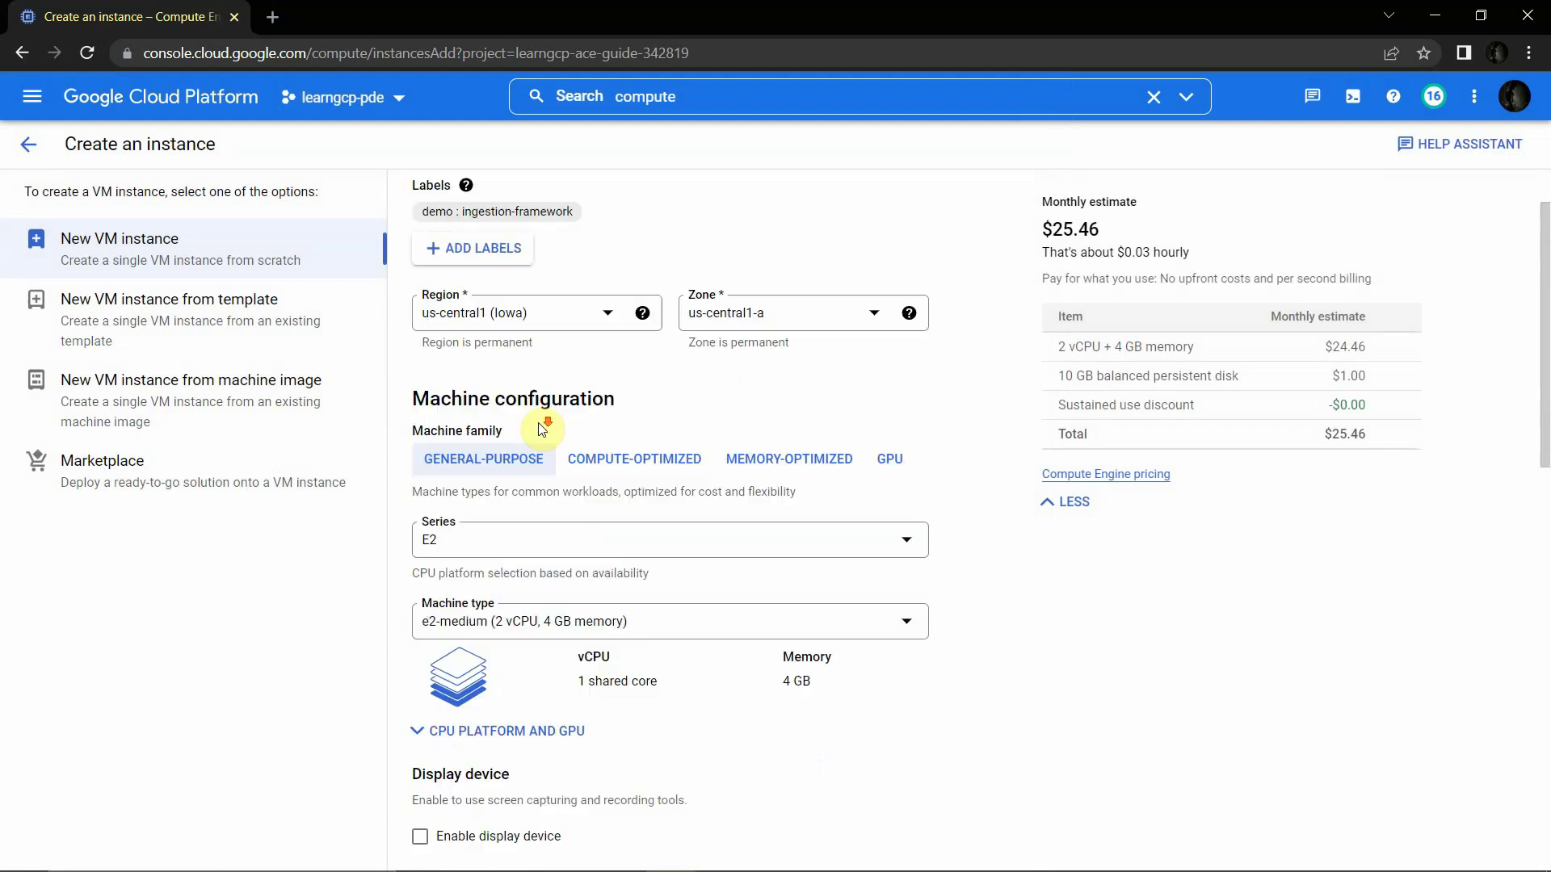
click(543, 439)
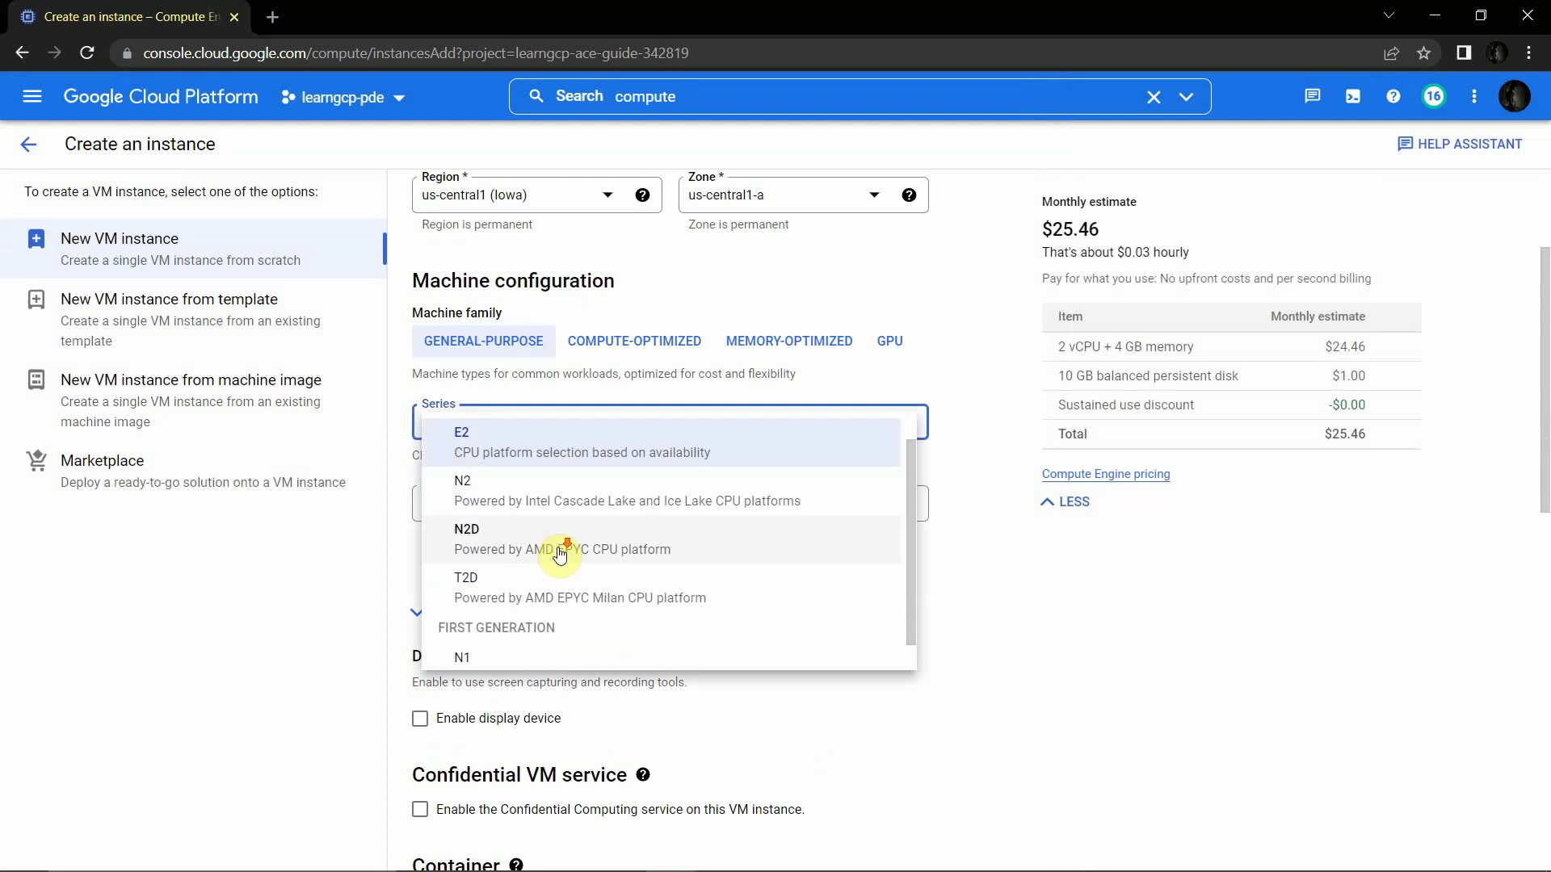
scroll(582, 586, down, 1)
click(521, 642)
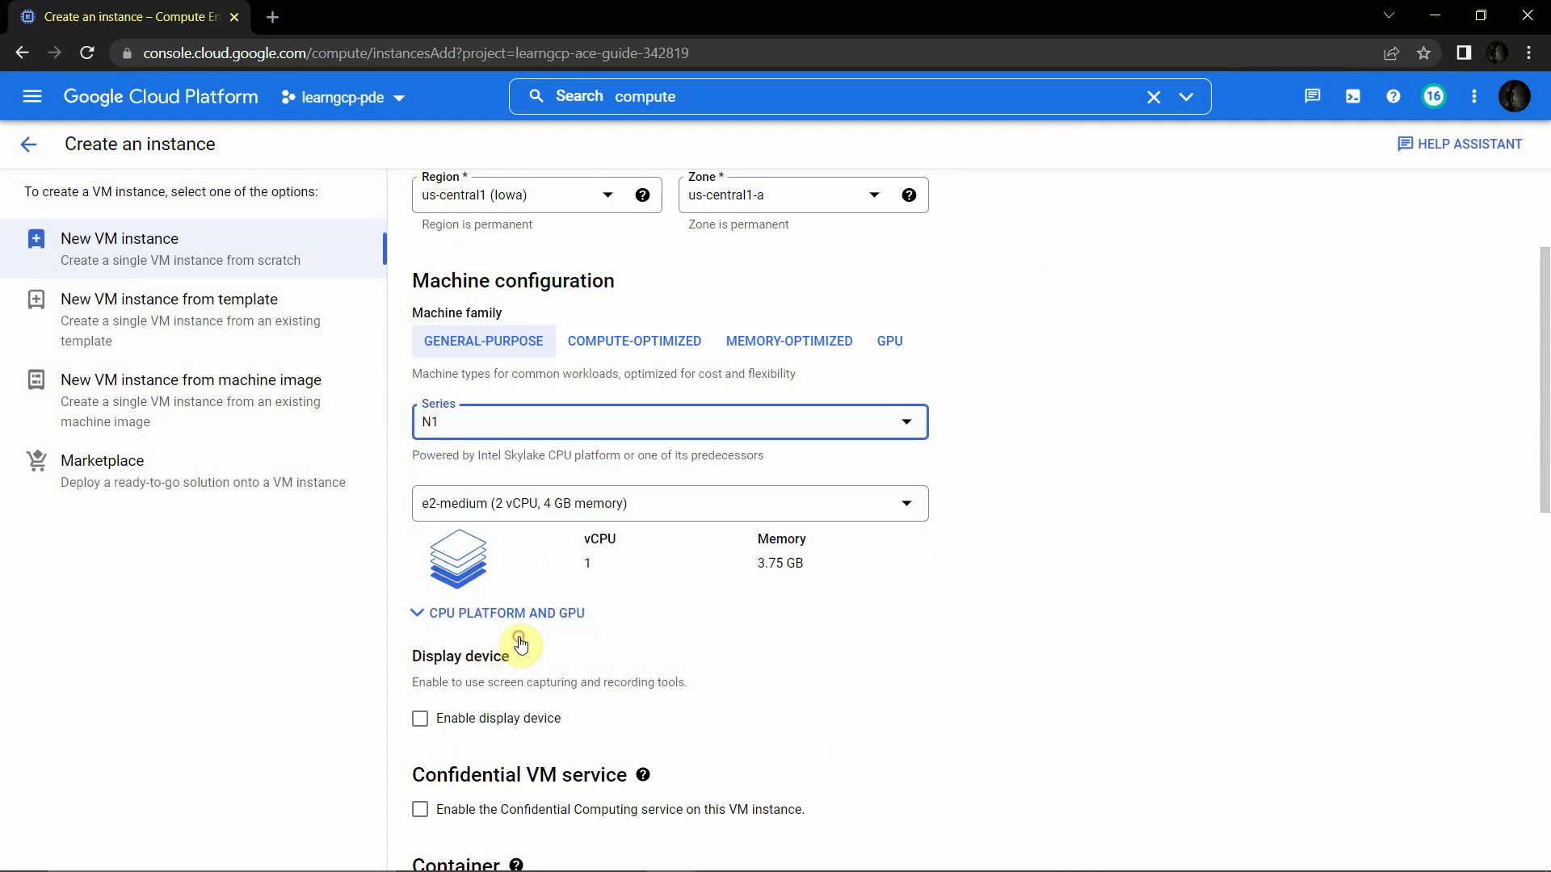
click(565, 504)
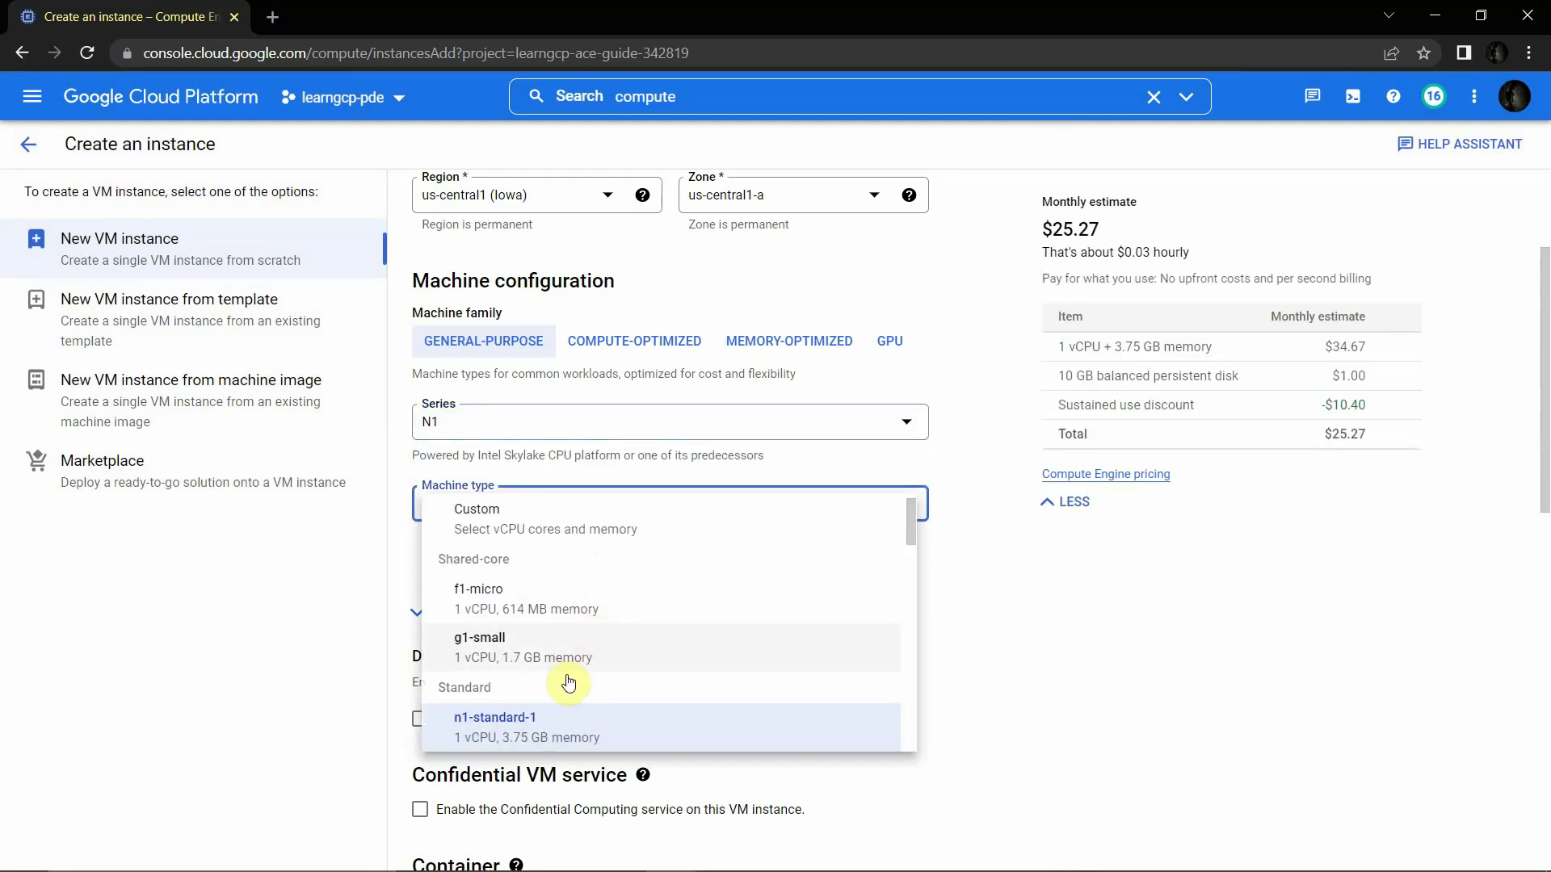
click(1005, 620)
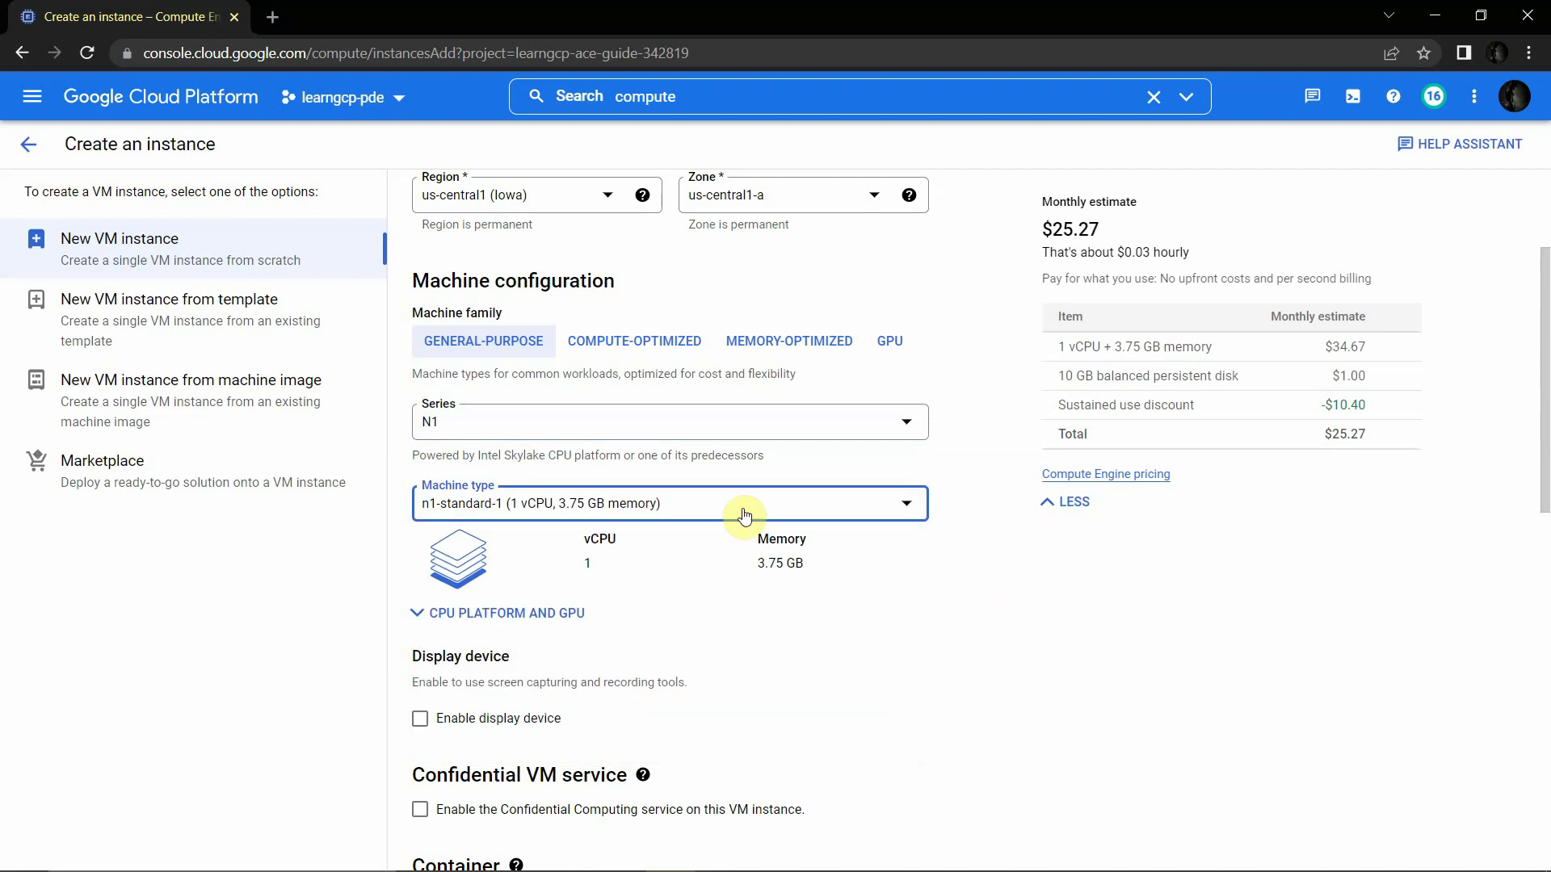
Keep the Compute Engine default service account and set its access scope to allow full access to all Cloud APIs
scroll(711, 436, down, 7)
scroll(490, 463, down, 5)
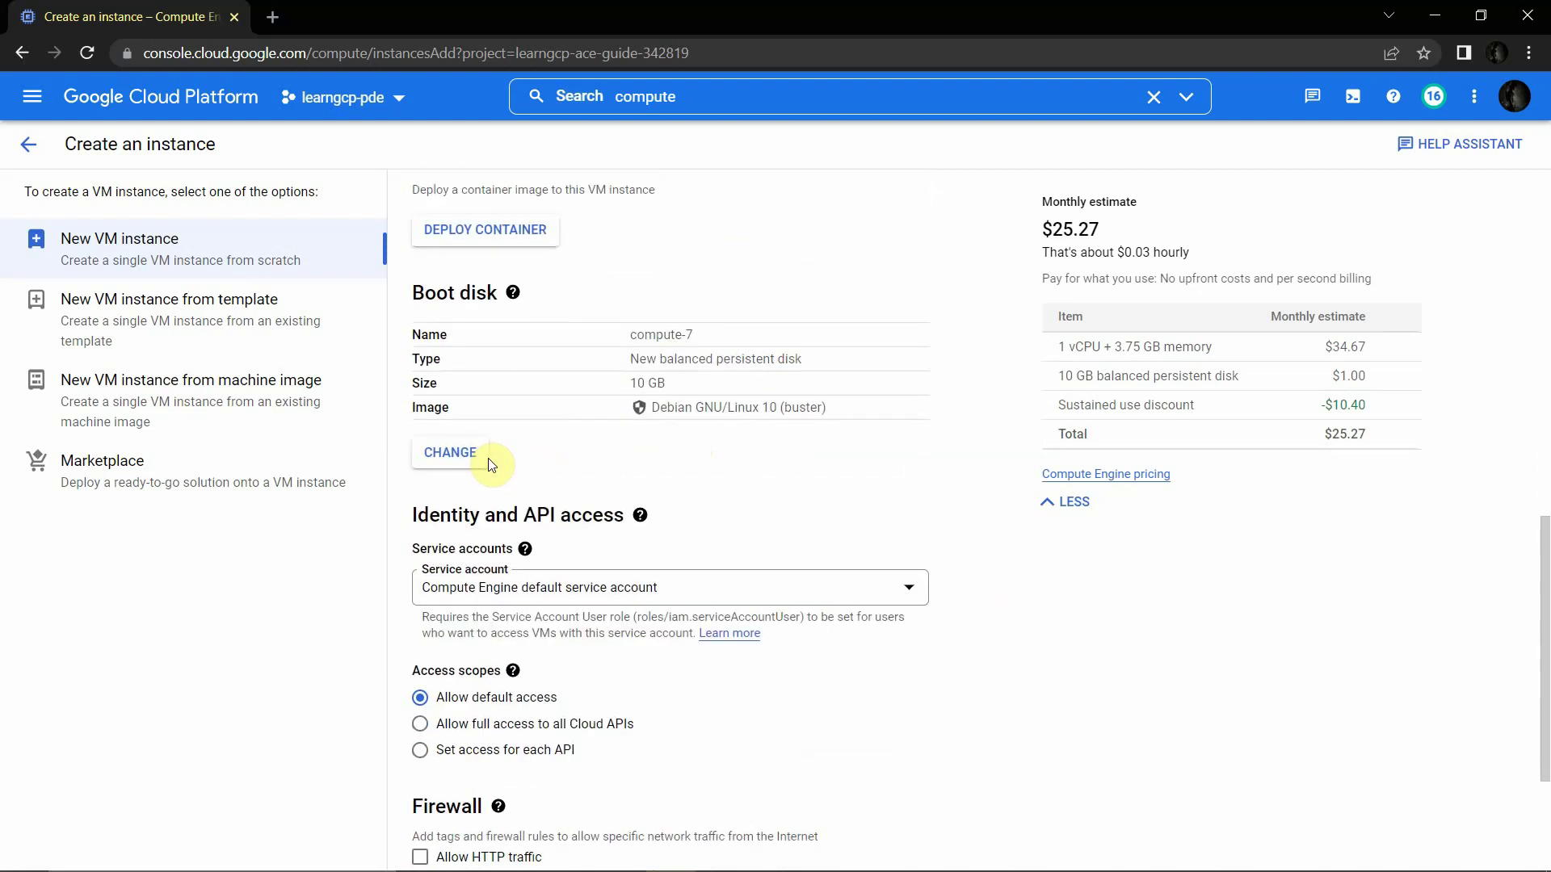
click(509, 391)
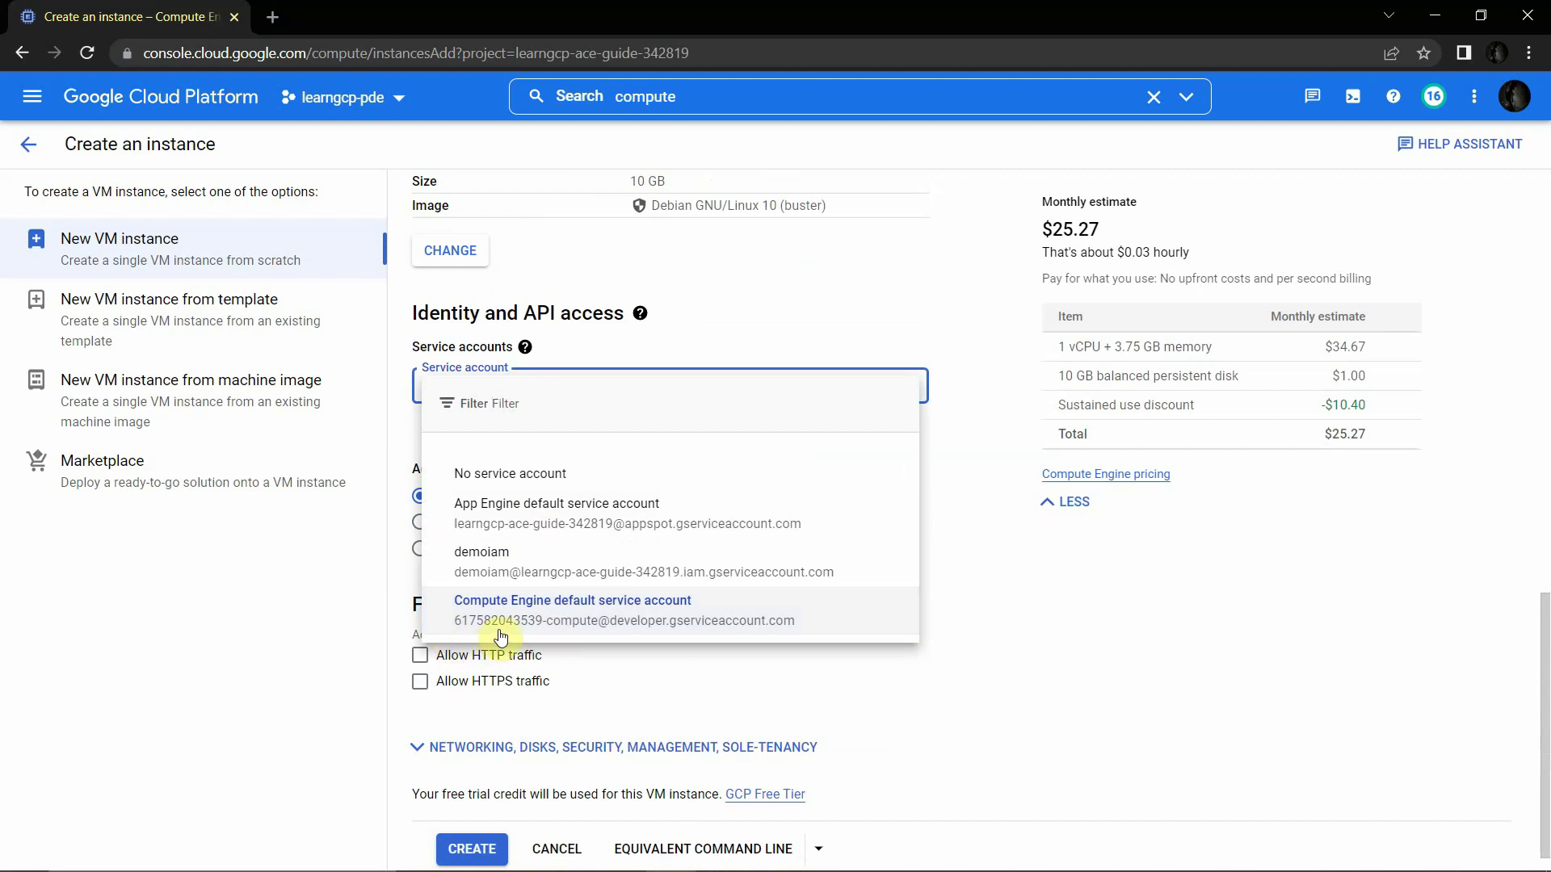
click(947, 604)
scroll(614, 465, down, 1)
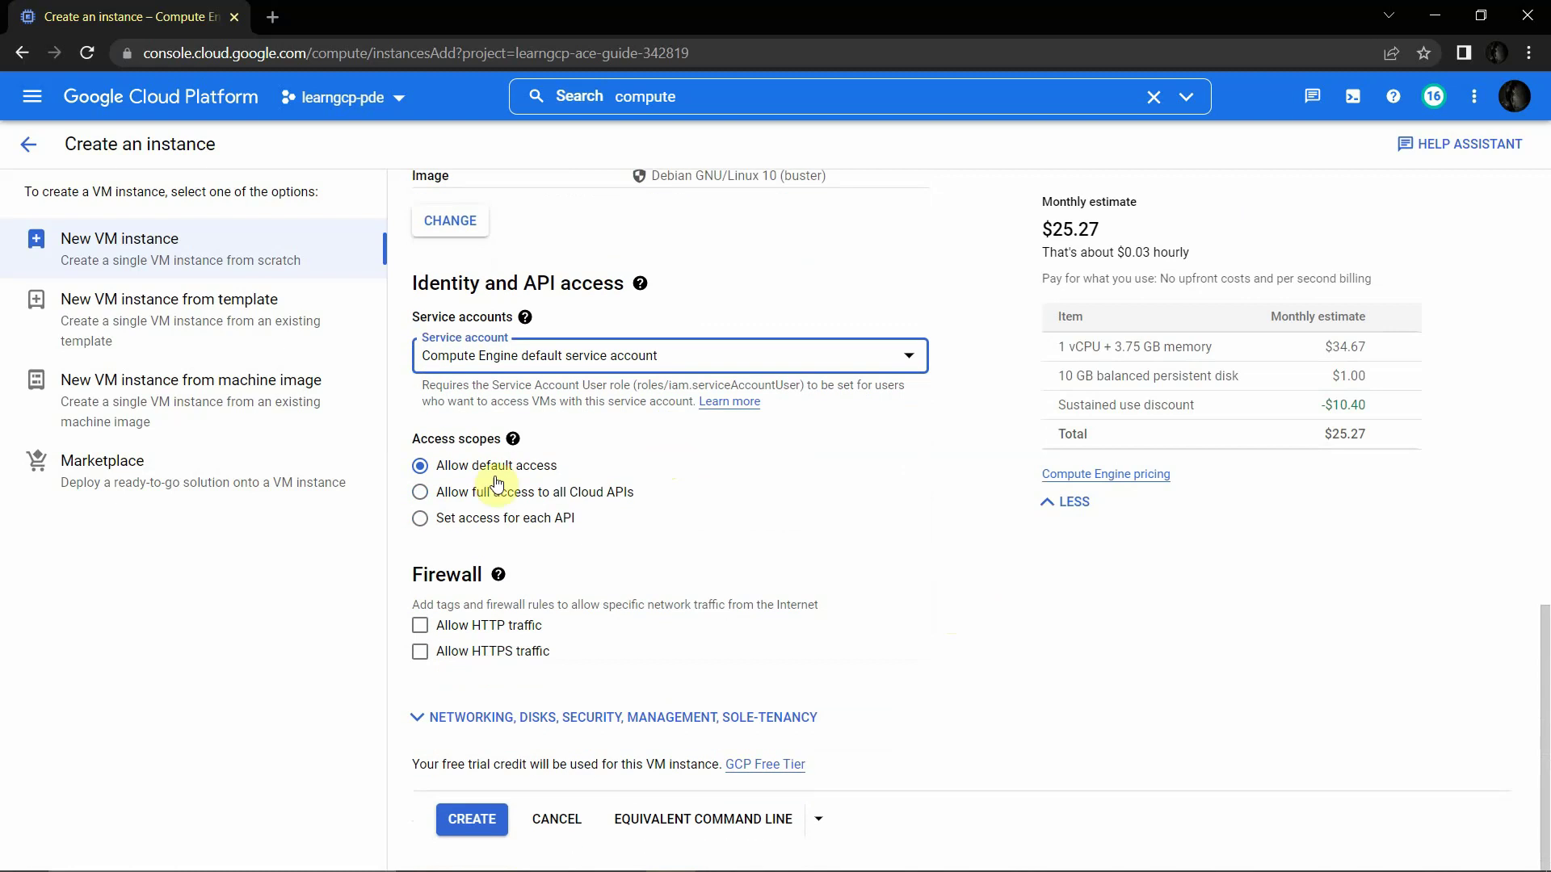
click(420, 492)
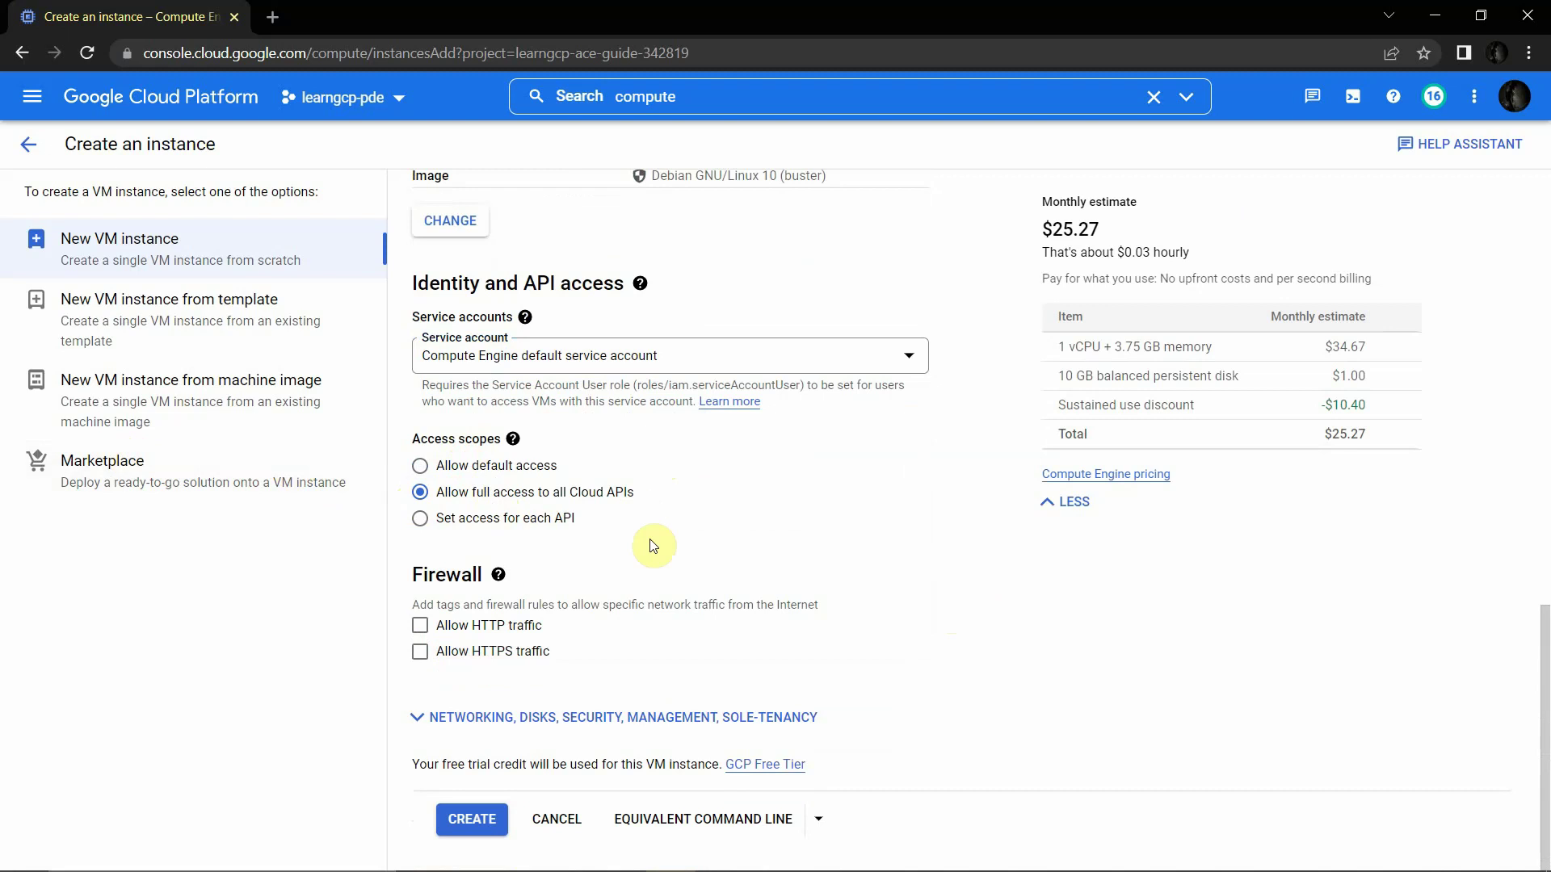
Review the instance's hourly cost estimate and create the VM instance
scroll(764, 460, up, 15)
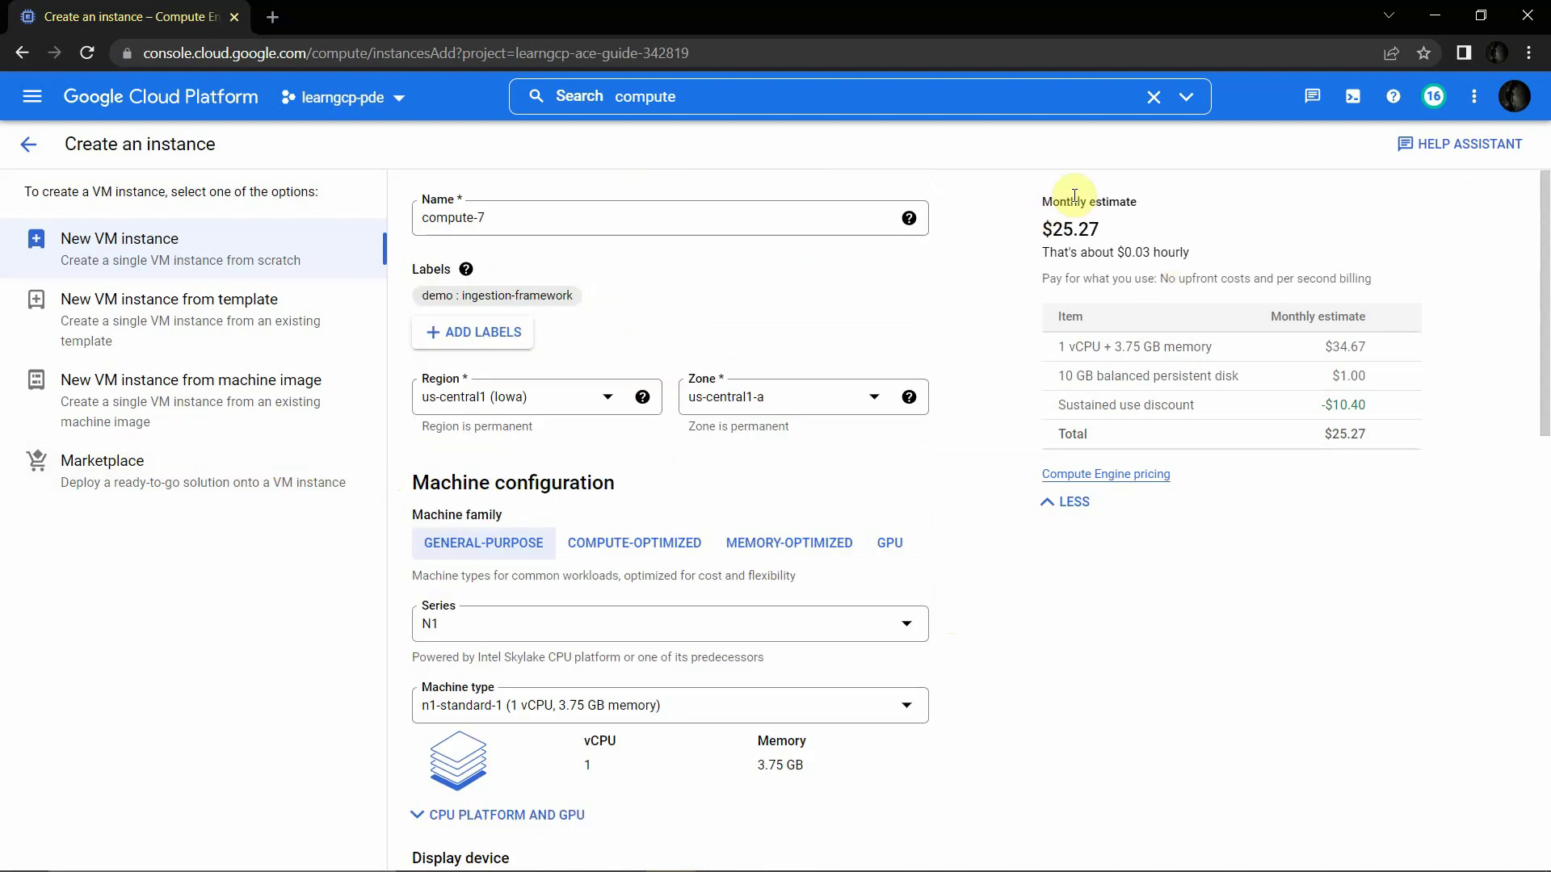
drag(1042, 253, 1202, 253)
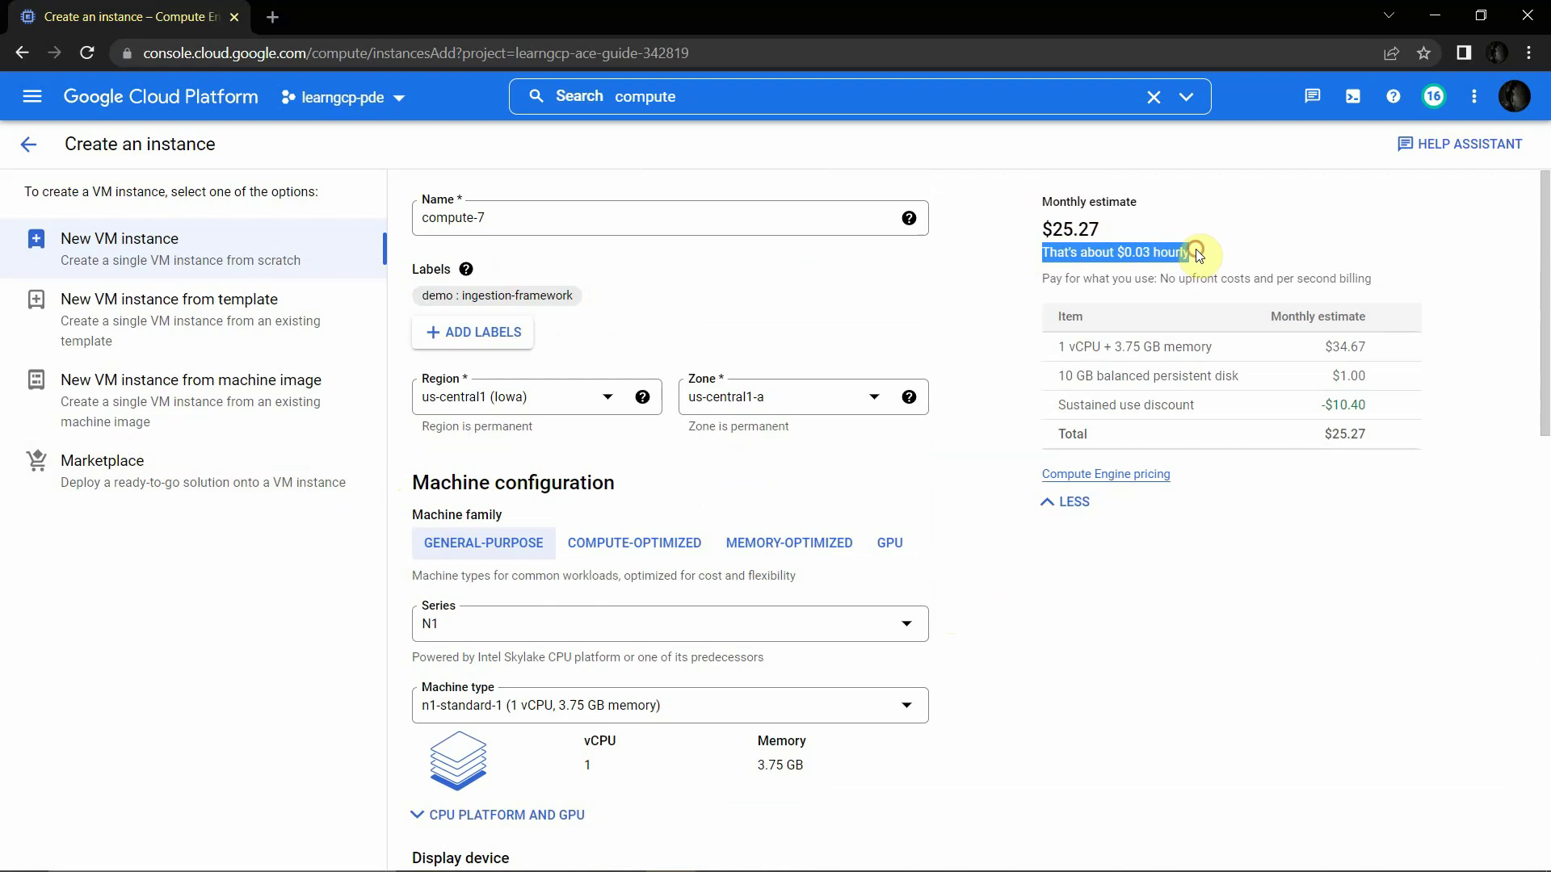
scroll(821, 419, down, 6)
scroll(820, 419, down, 8)
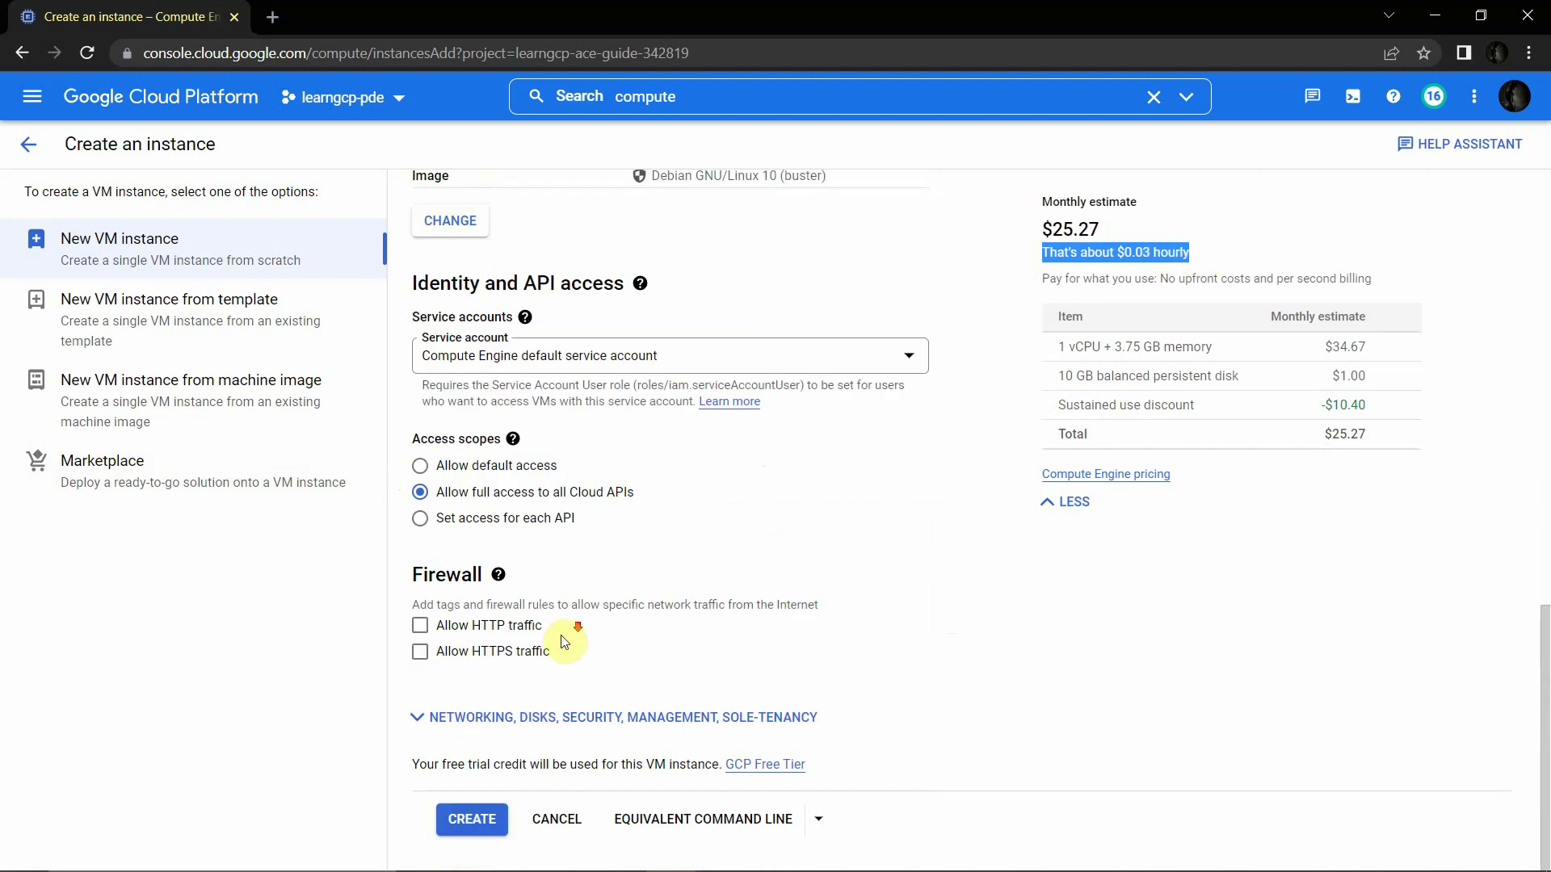
click(485, 817)
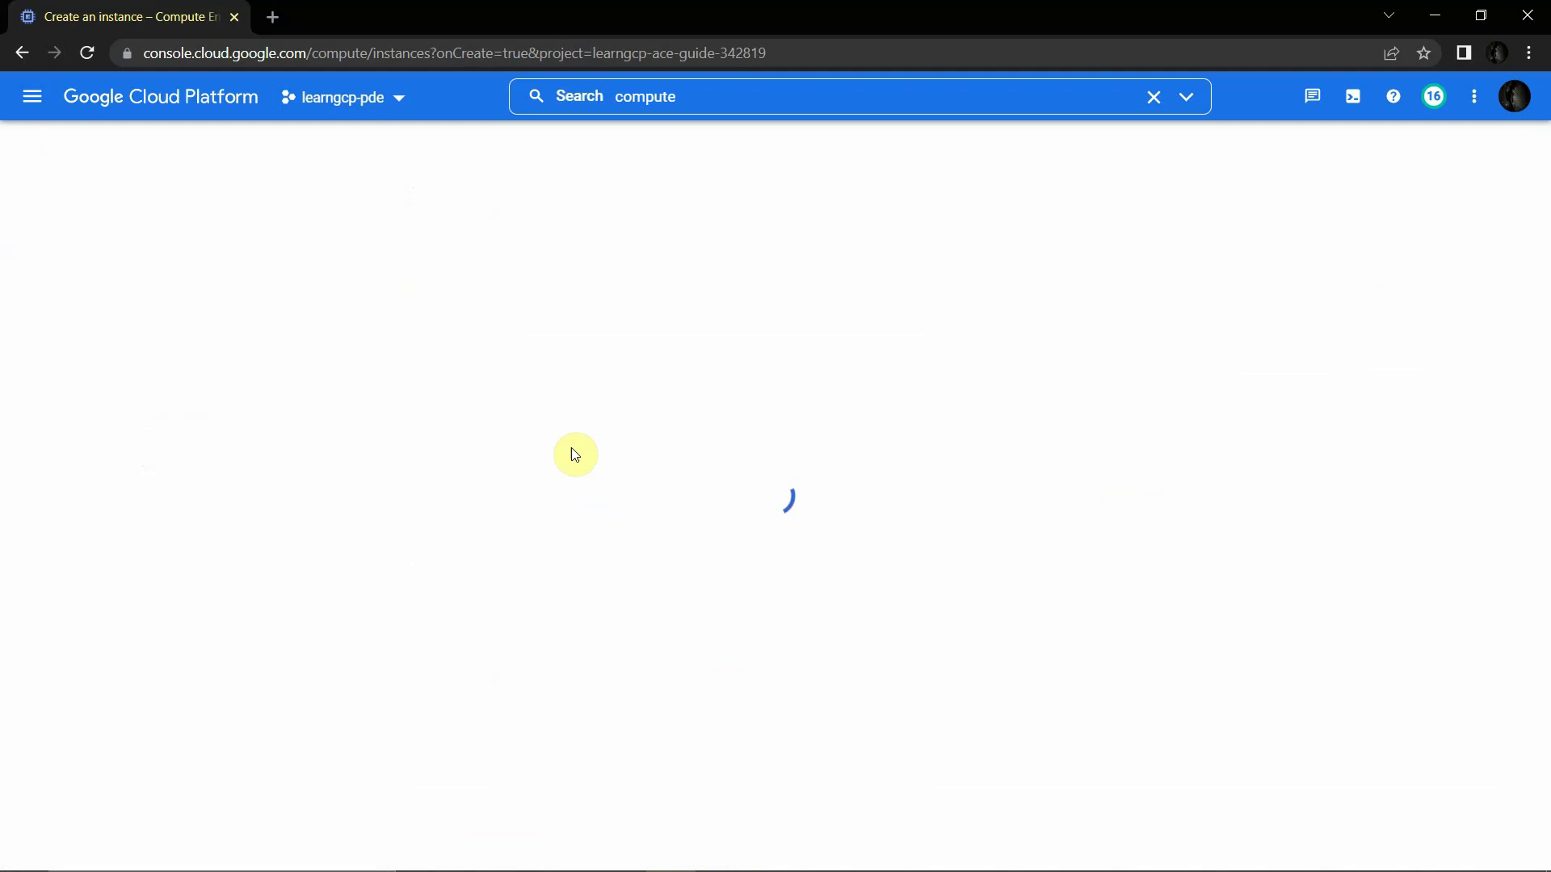
Open IAM & Admin in a separate browser tab and examine the roles granted to the Compute Engine default service account
middle_click(191, 112)
click(379, 17)
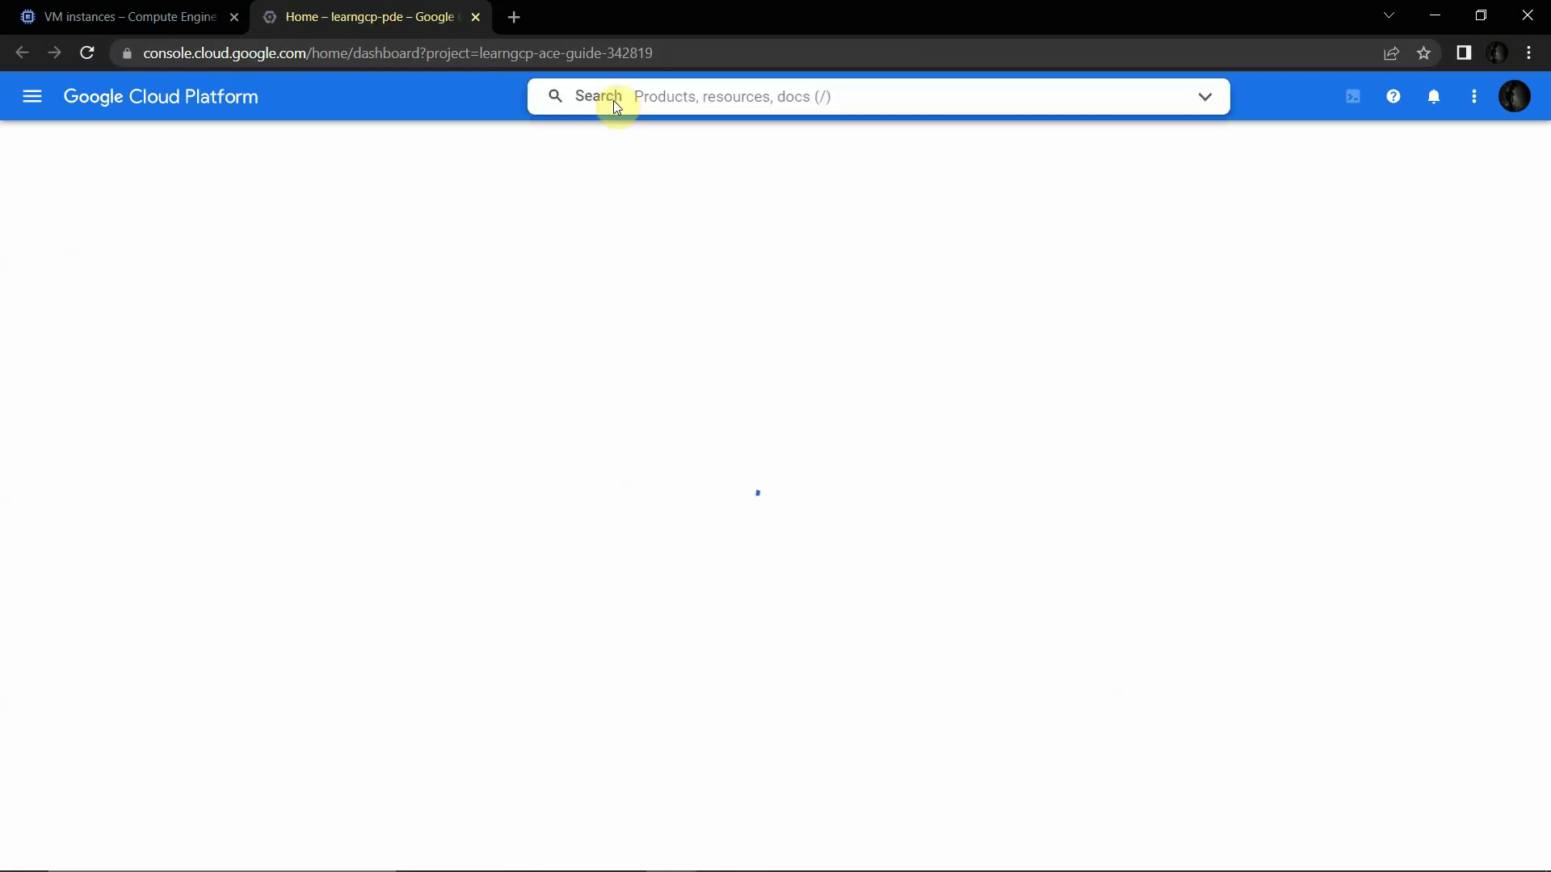
click(678, 98)
text(iam)
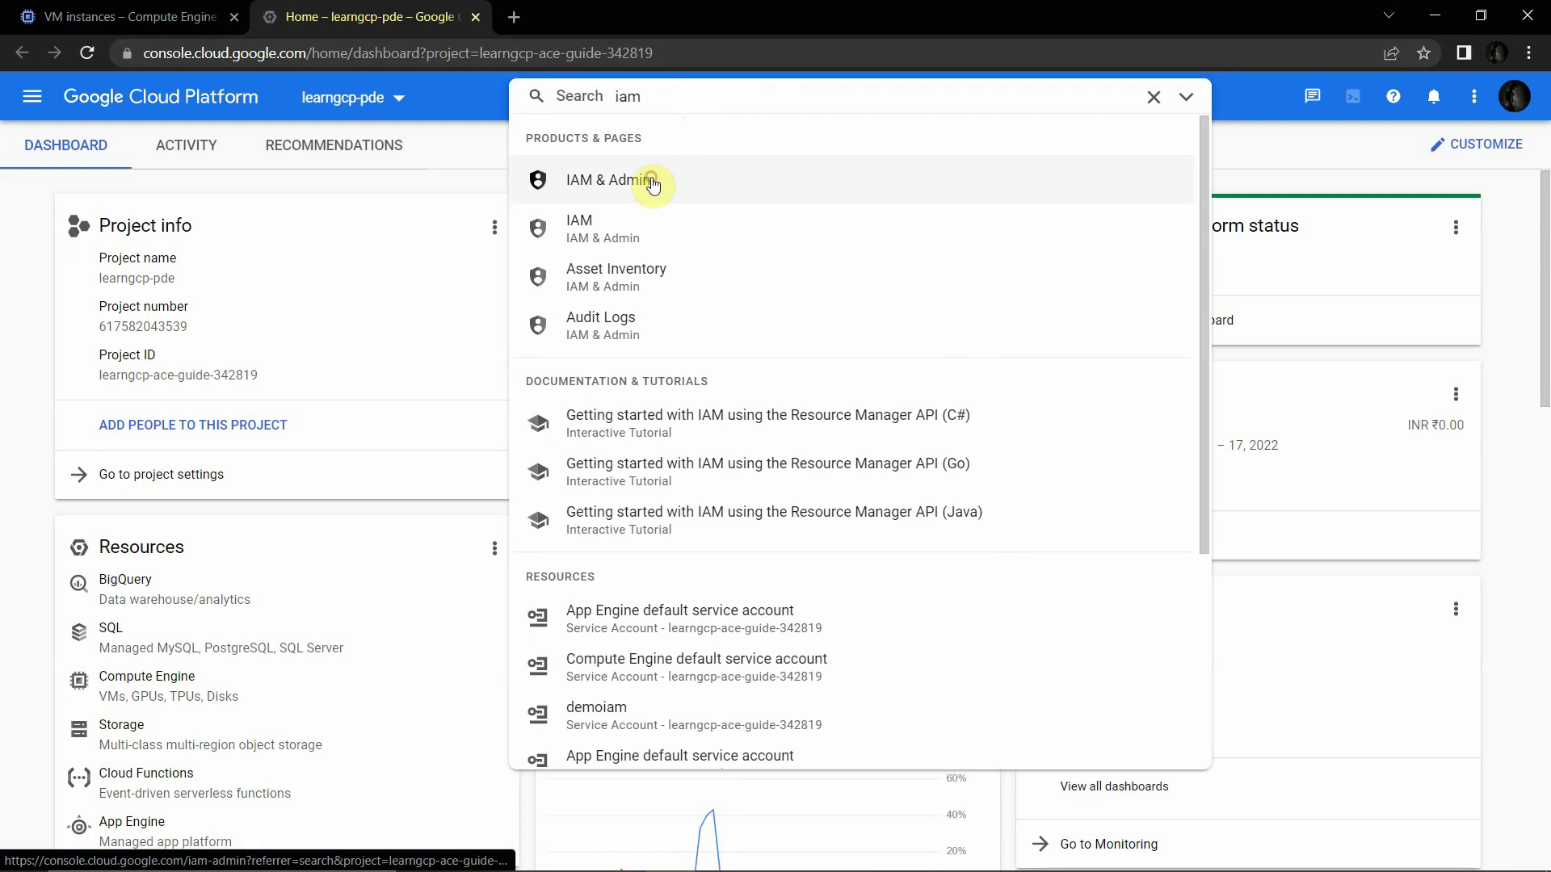
click(658, 179)
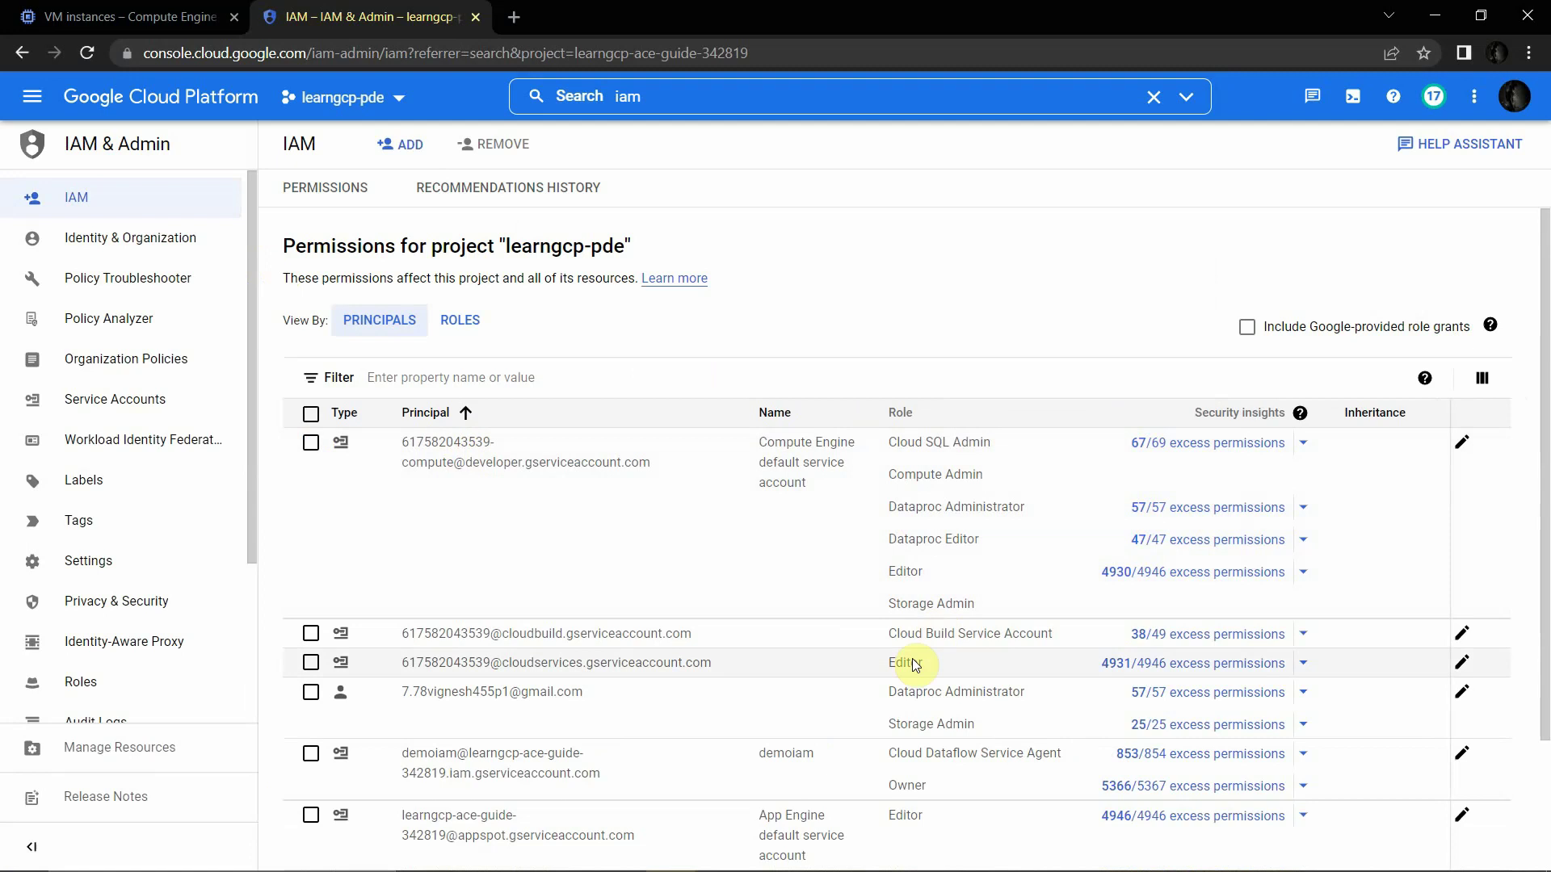
drag(889, 606, 979, 604)
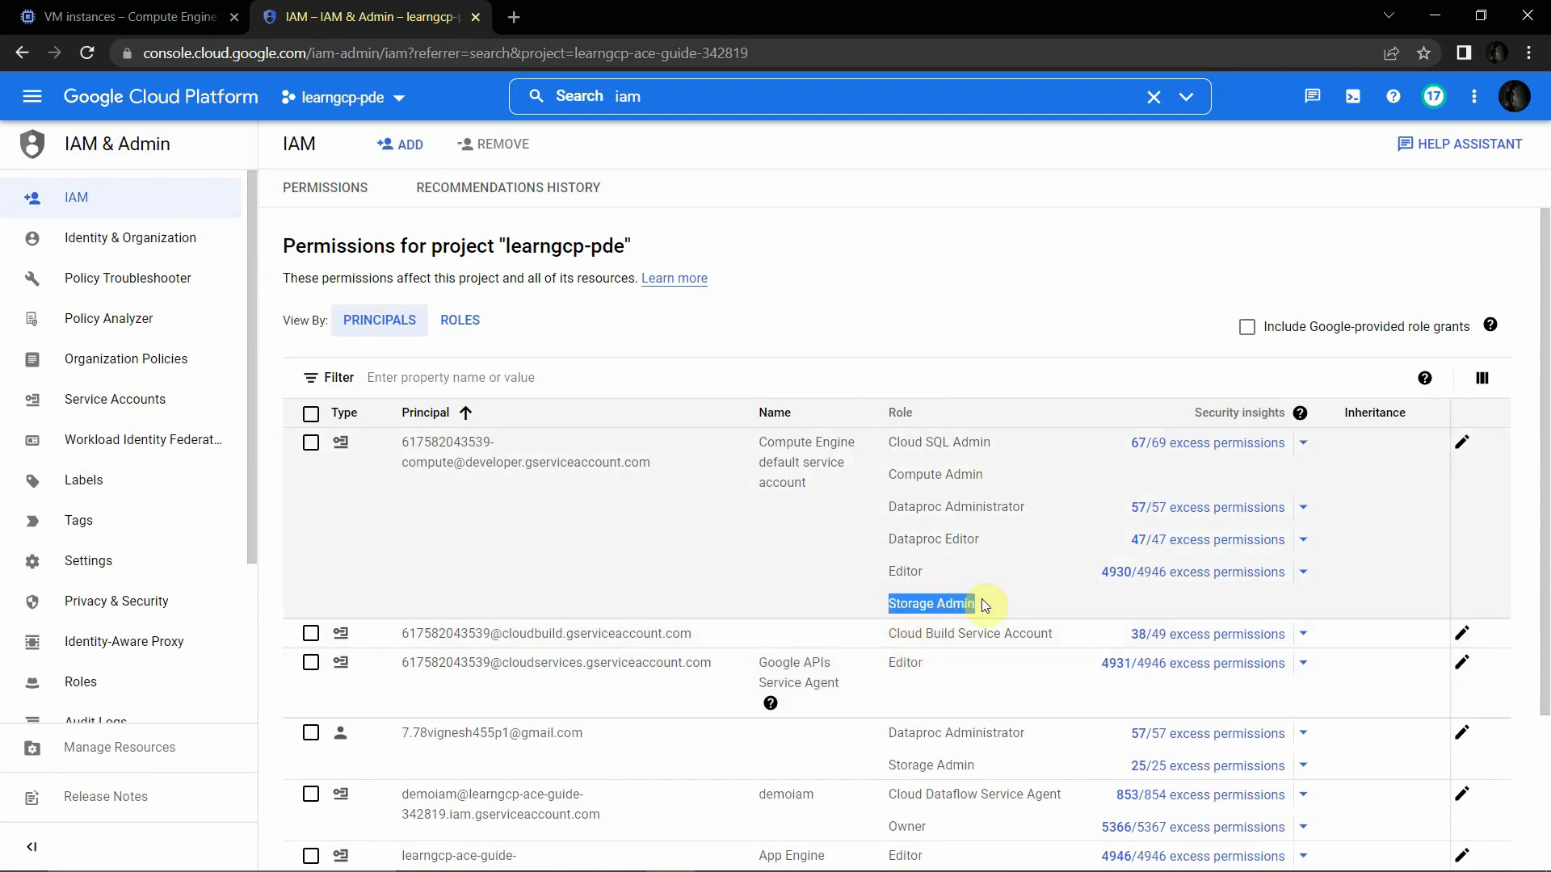
drag(889, 476, 986, 481)
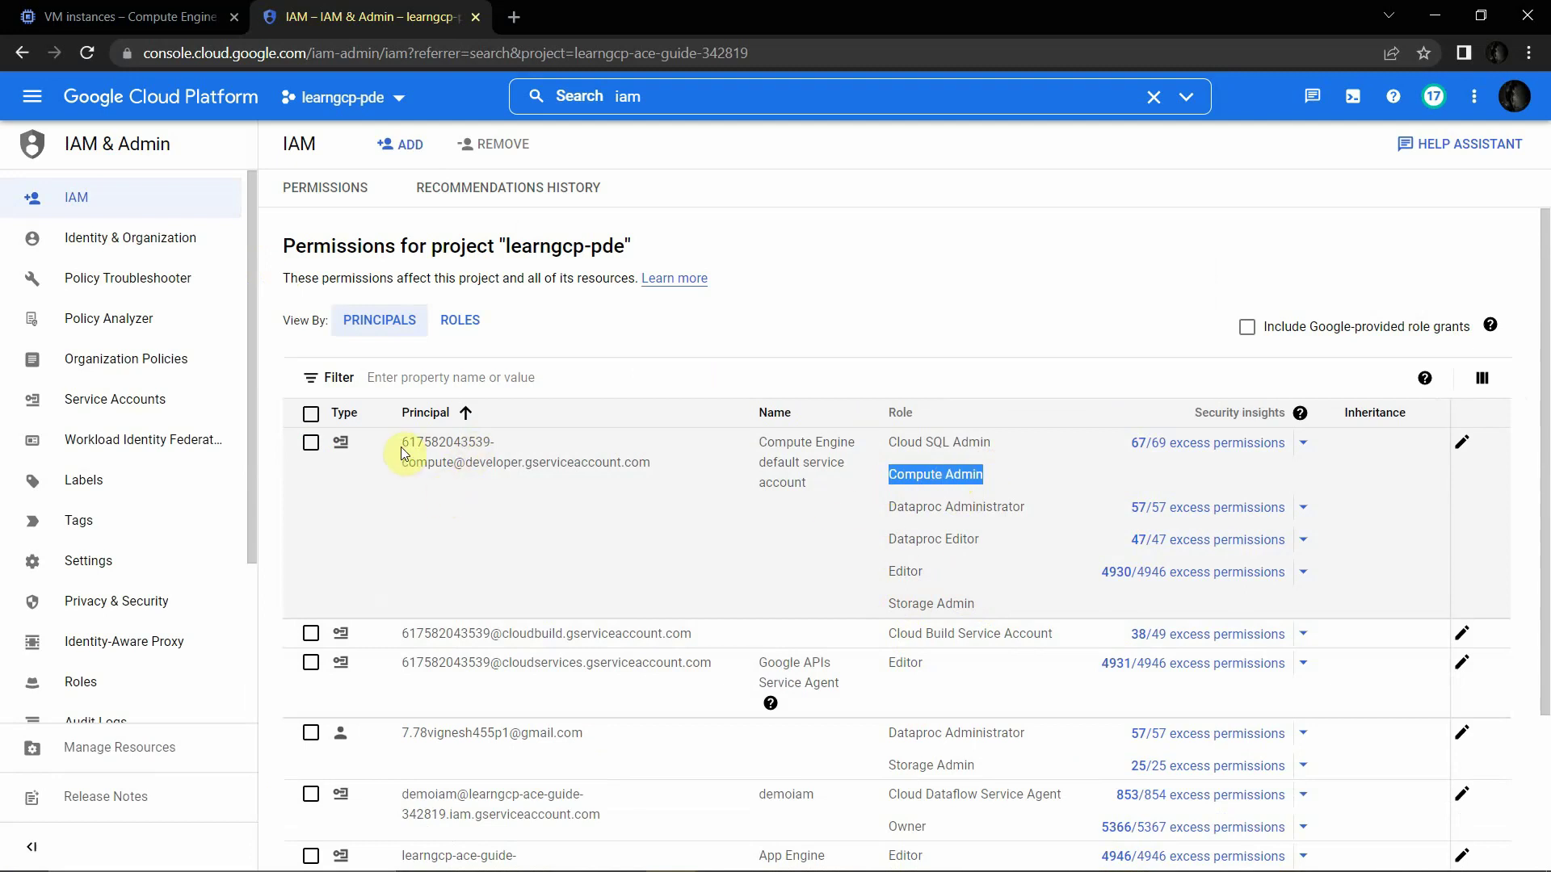
drag(761, 443, 828, 472)
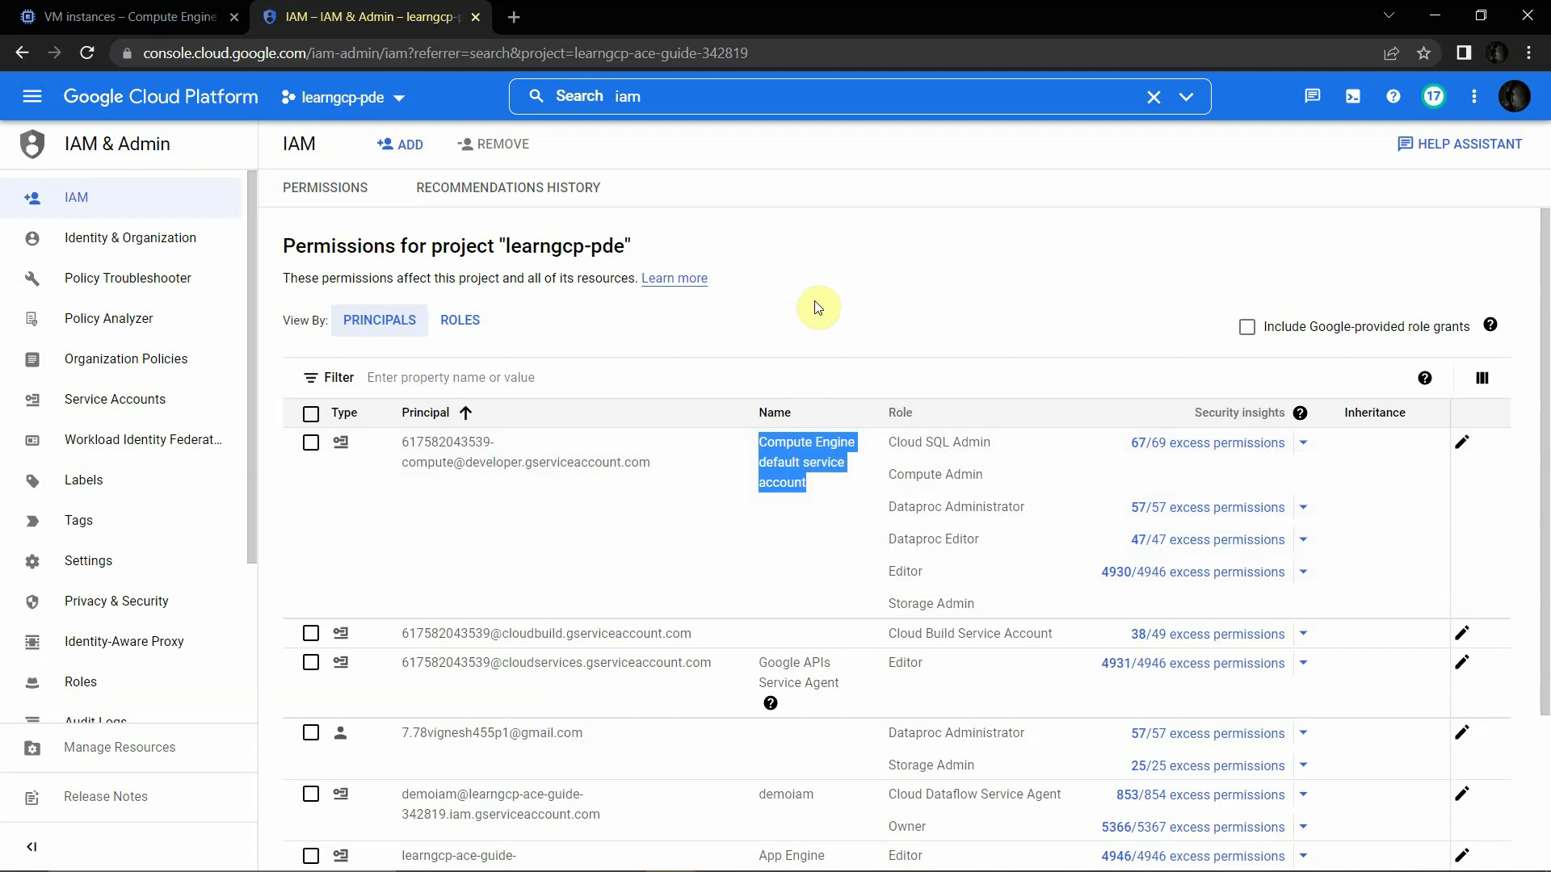
click(818, 307)
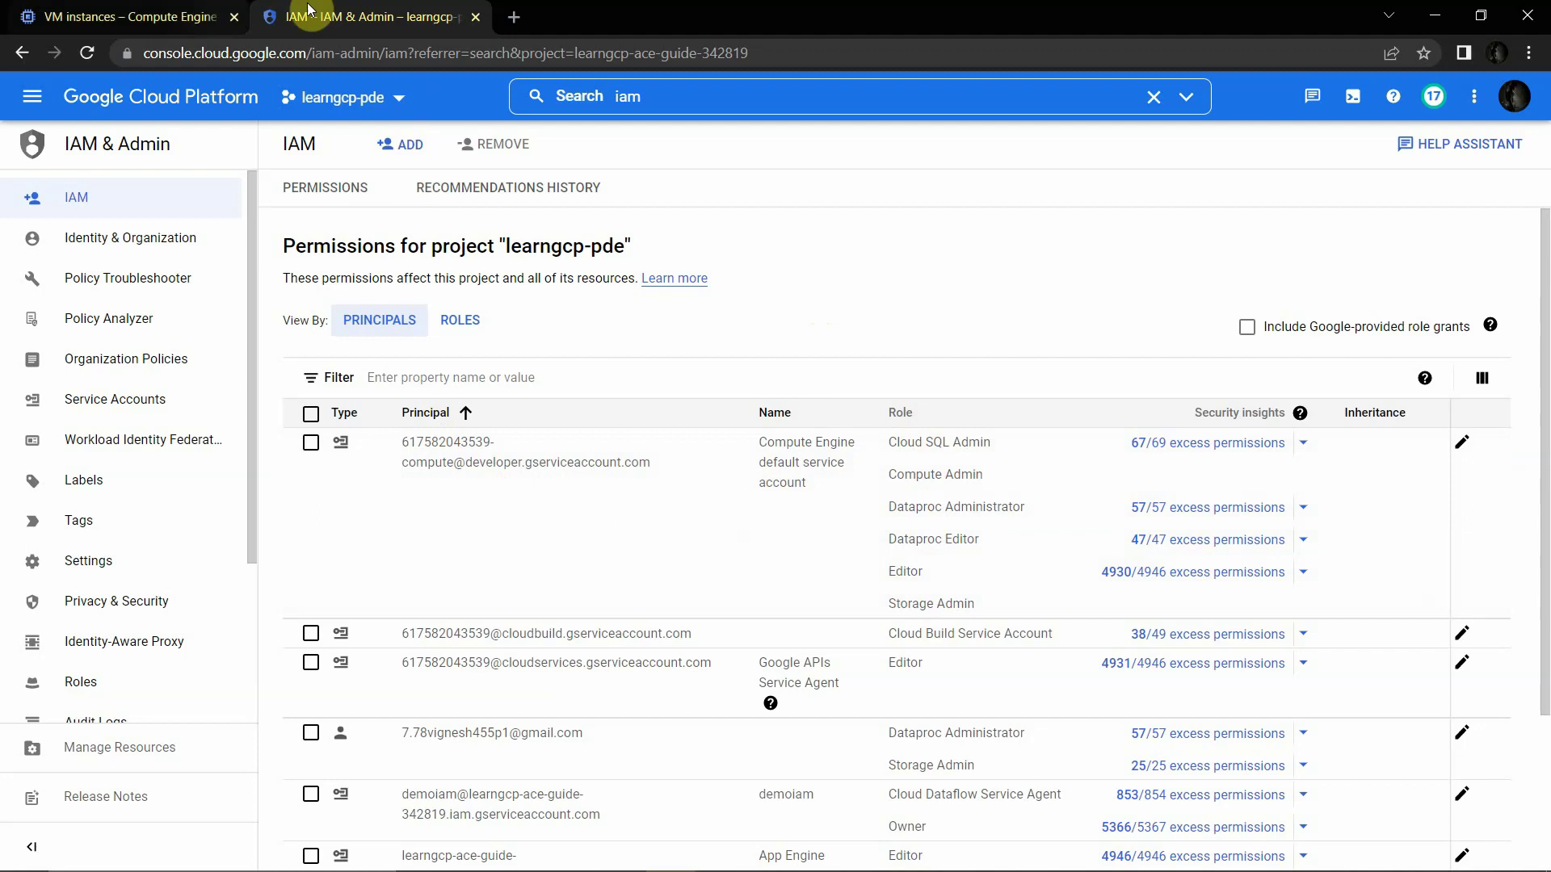
Return to the VM instances list and open the details page of compute-7
click(183, 15)
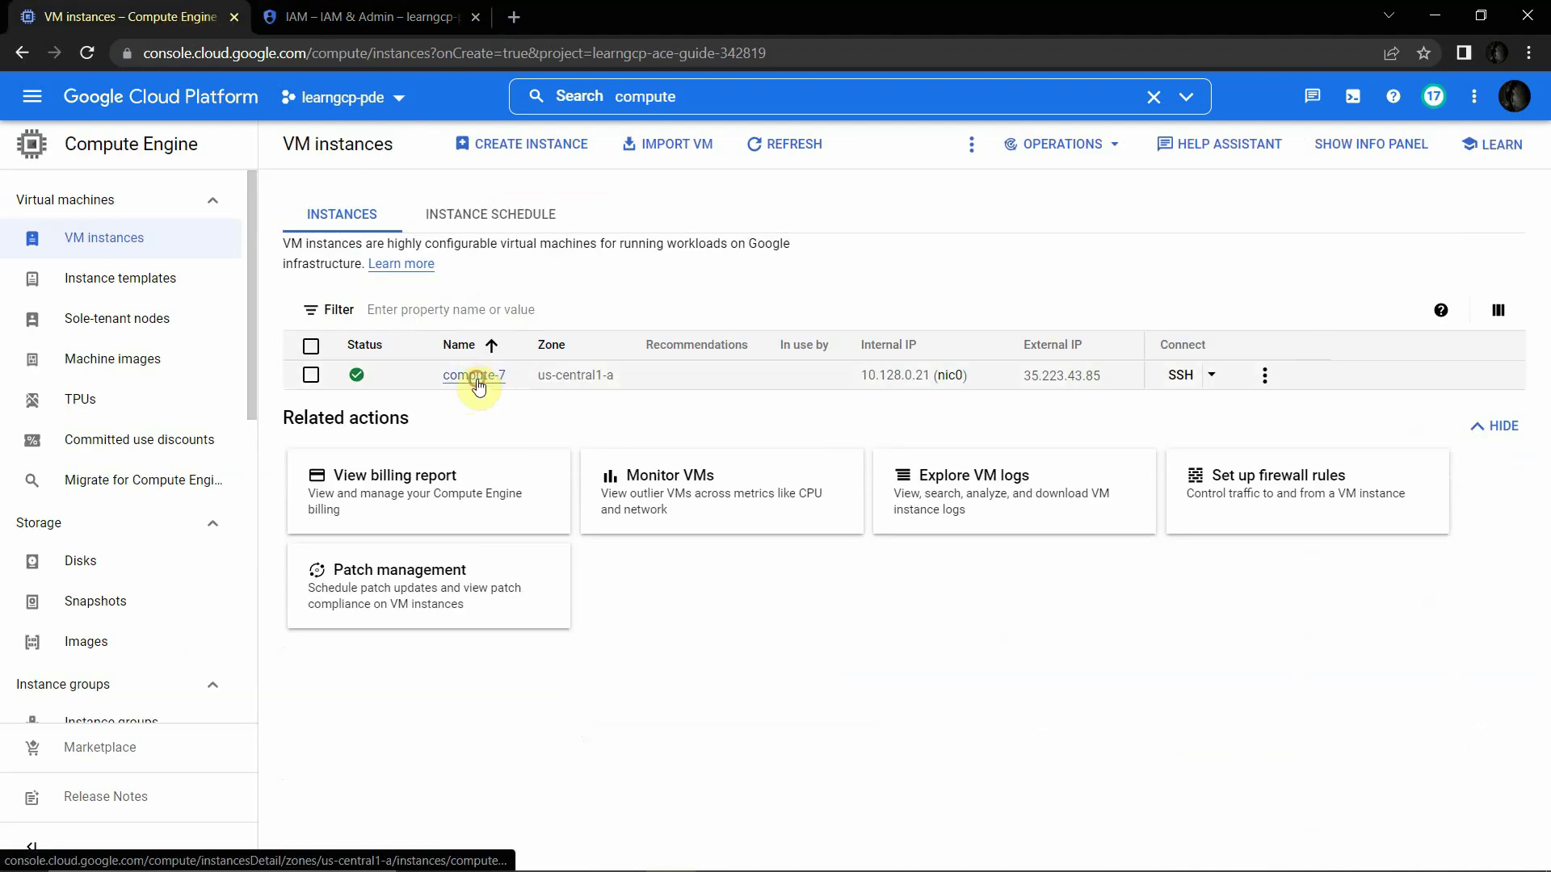
click(477, 376)
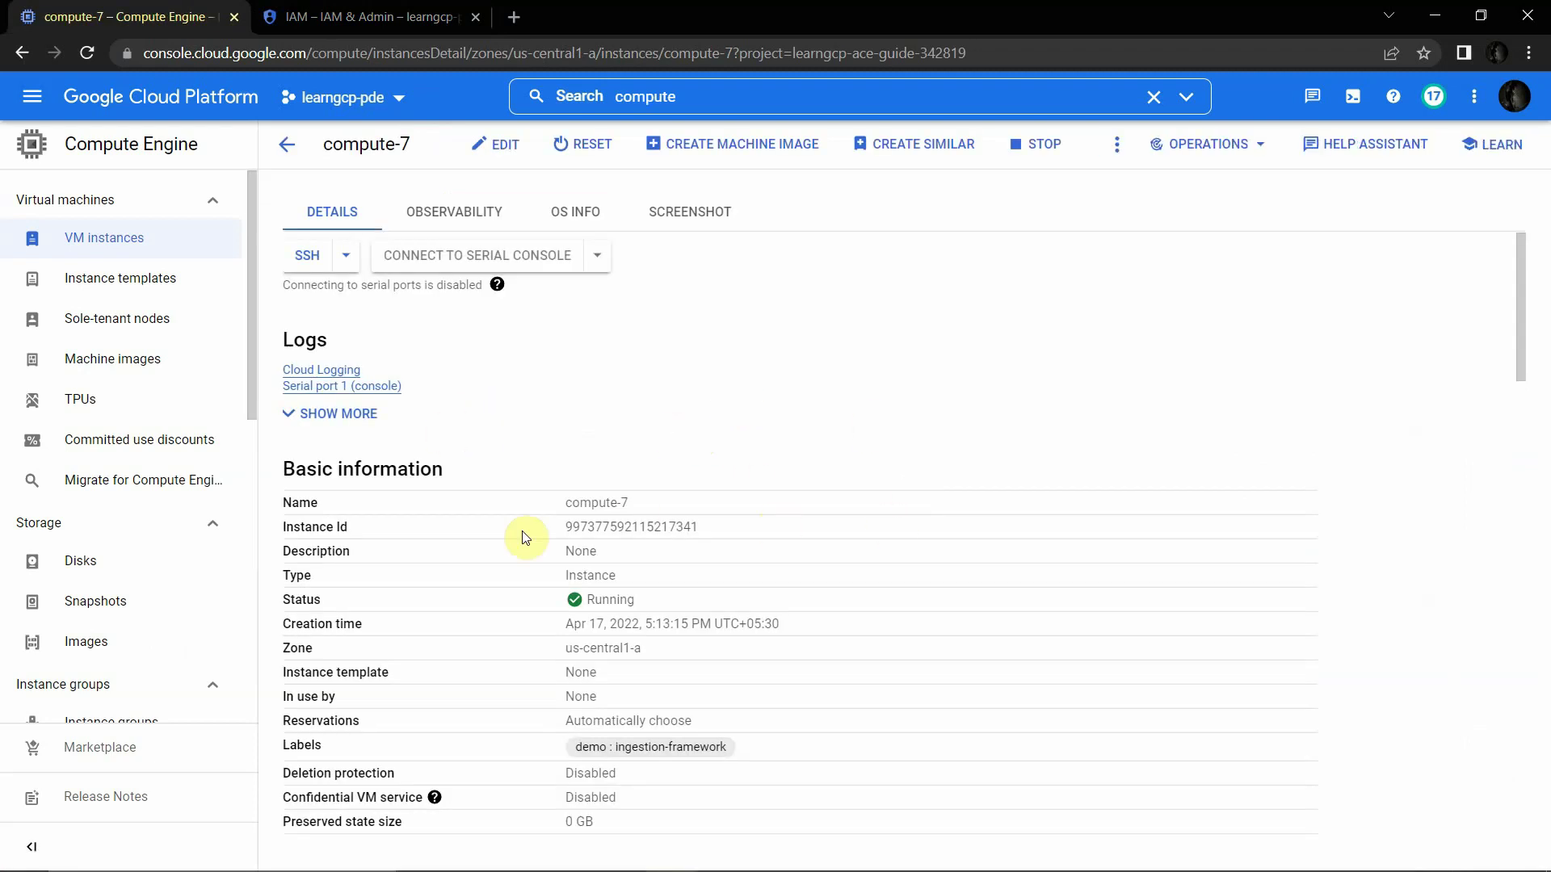
Examine compute-7's details, covering labels, machine configuration, network interfaces, boot disk, and API and identity management
scroll(523, 535, down, 1)
scroll(566, 493, down, 2)
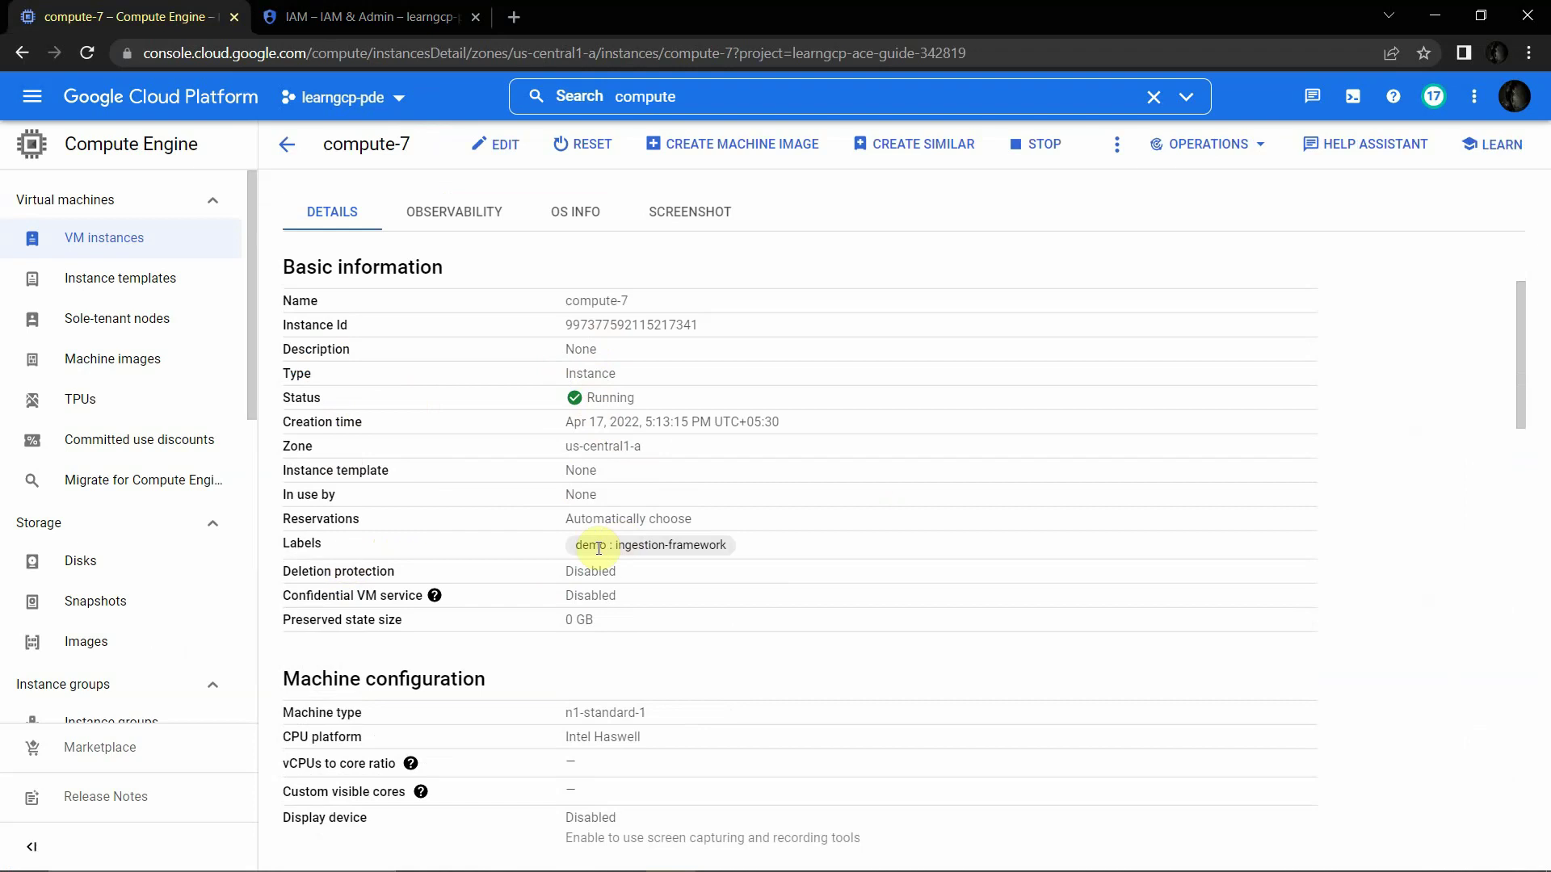
scroll(720, 567, down, 5)
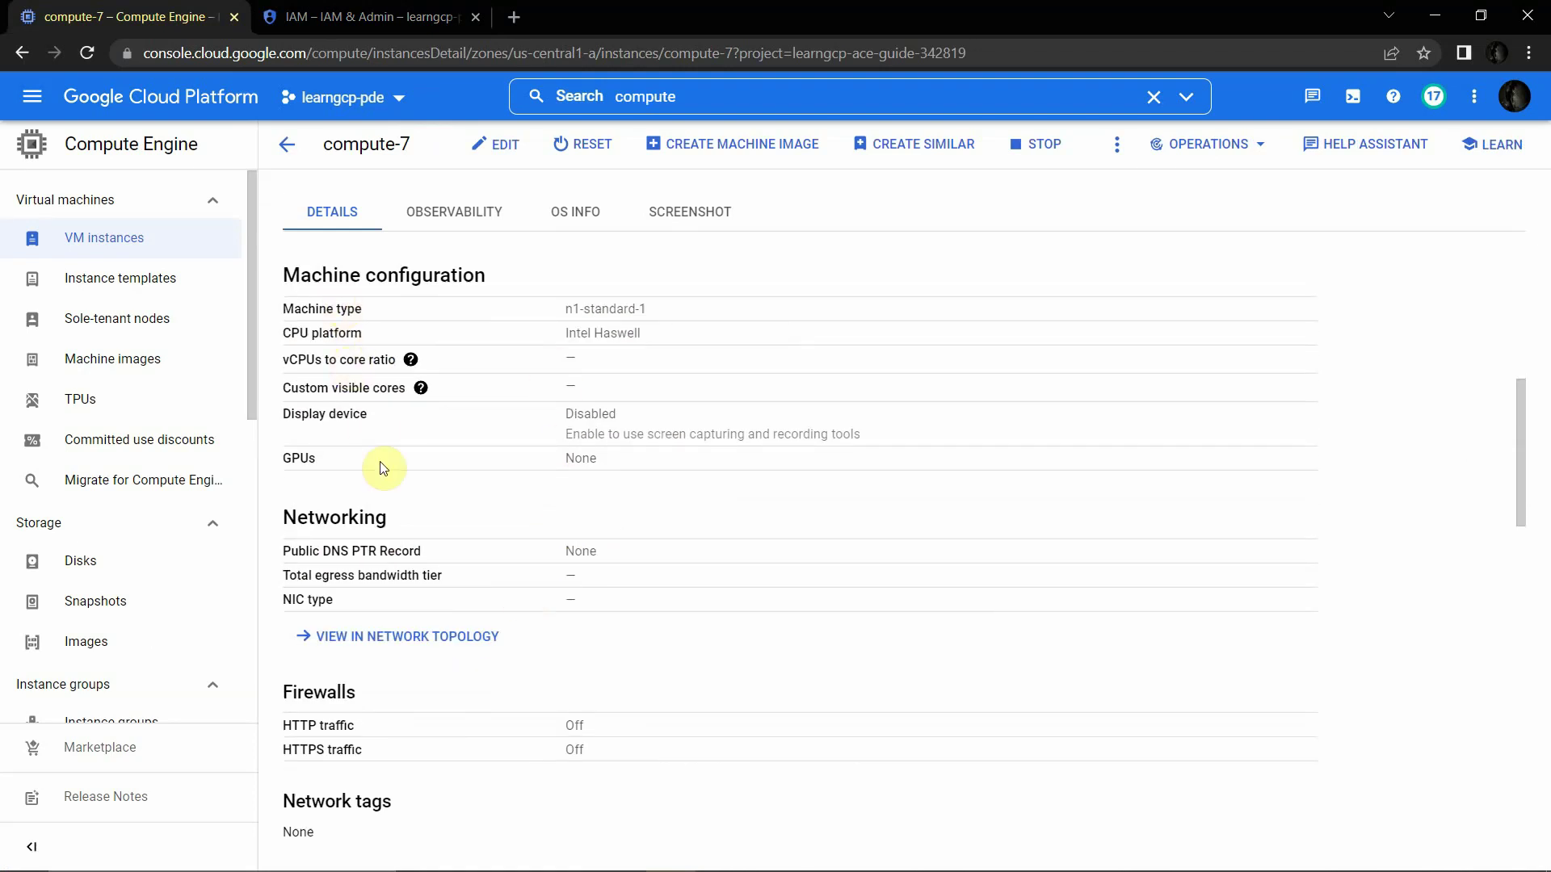
scroll(464, 458, down, 7)
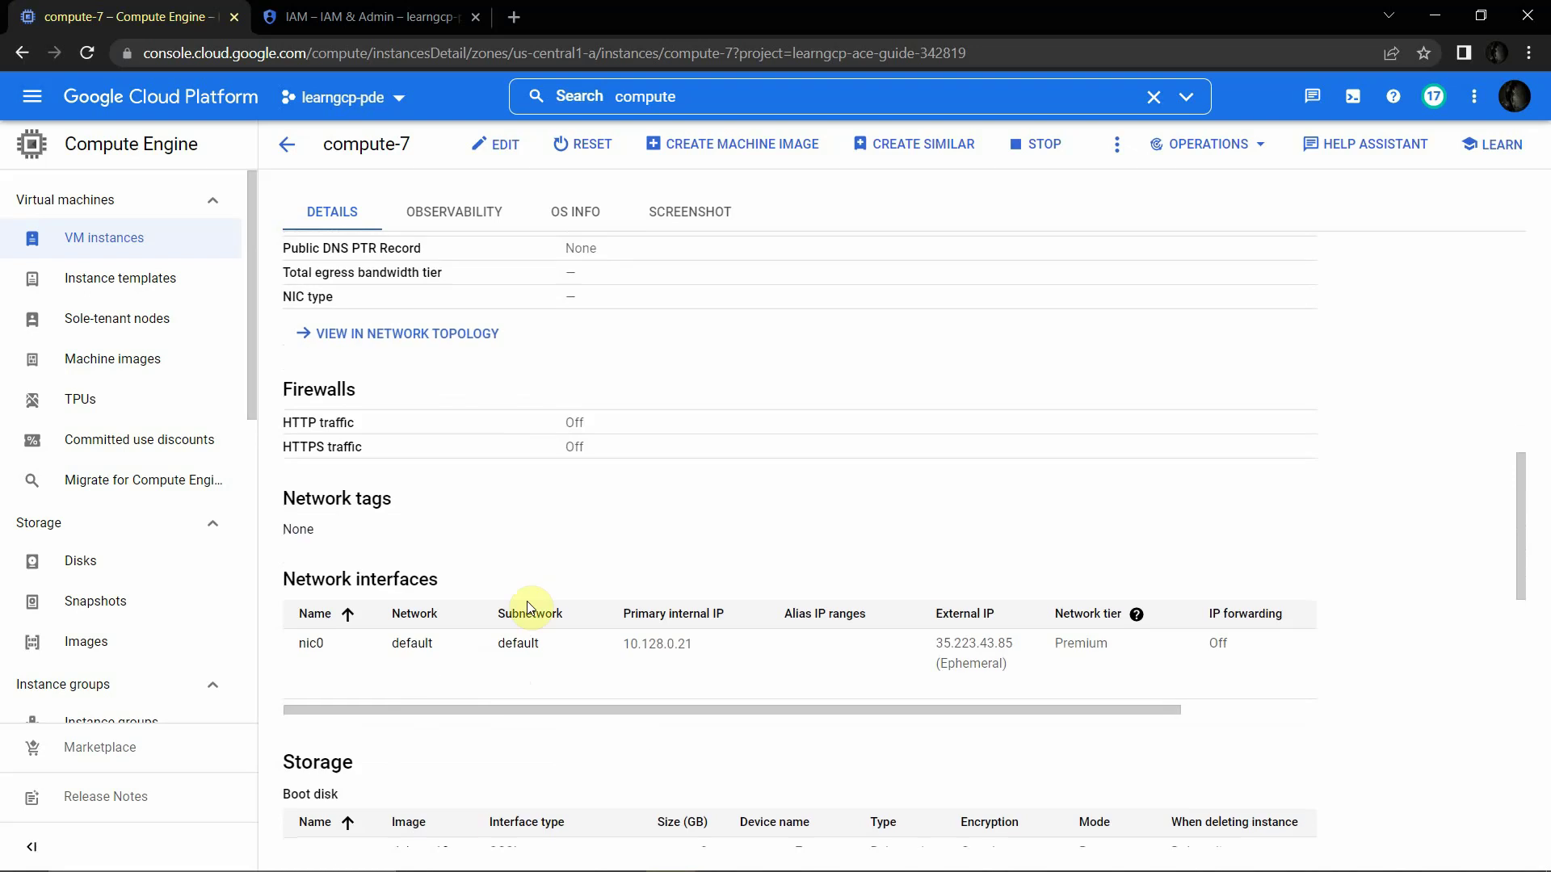
scroll(848, 606, down, 4)
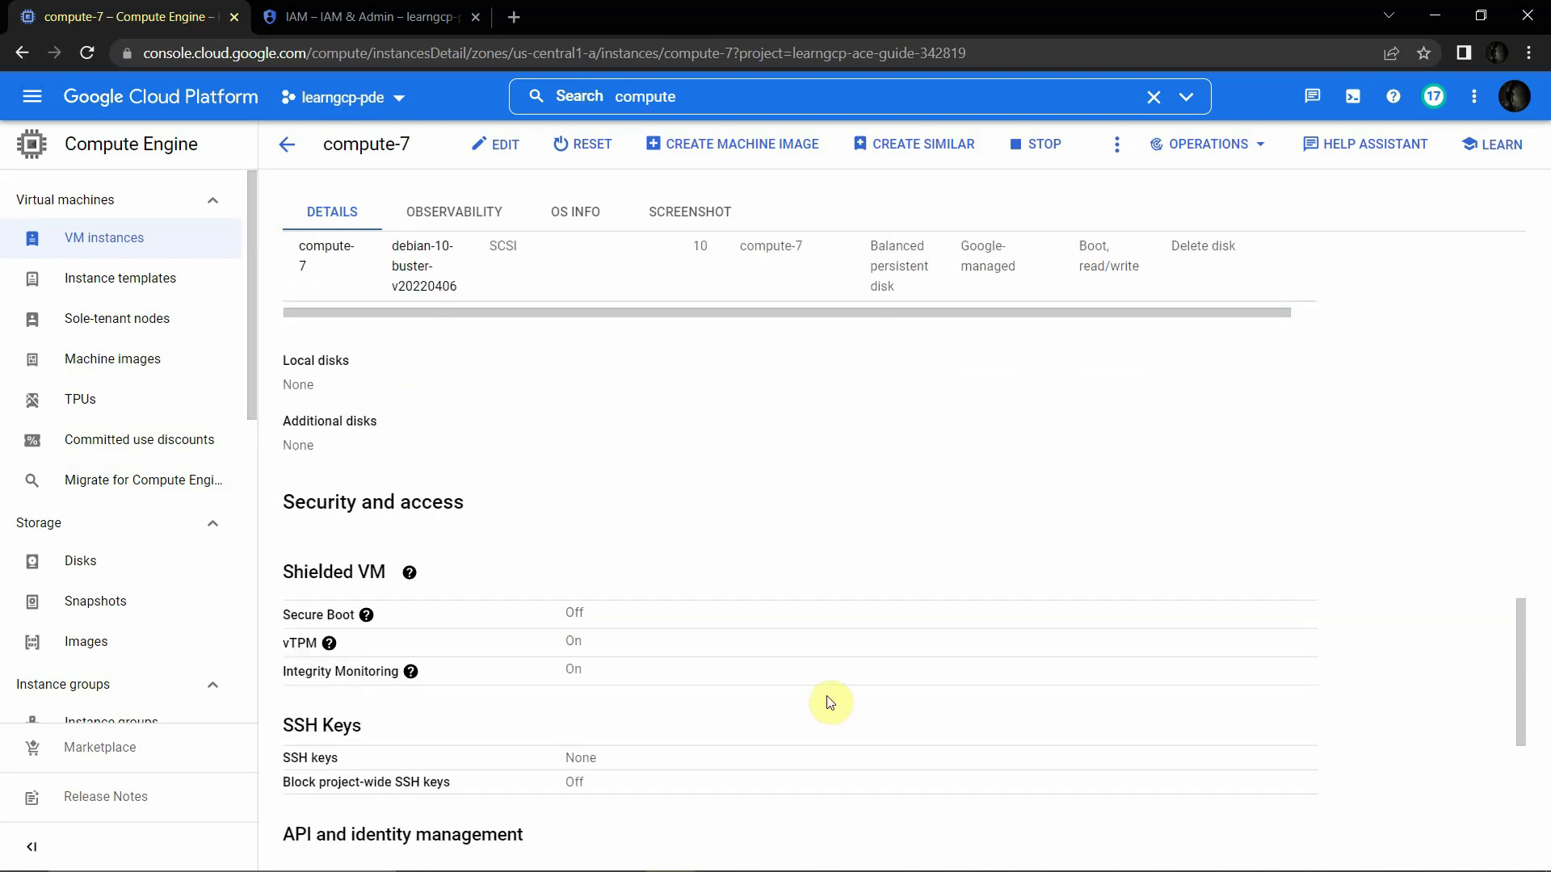
scroll(784, 606, up, 6)
scroll(727, 693, up, 3)
scroll(651, 693, down, 4)
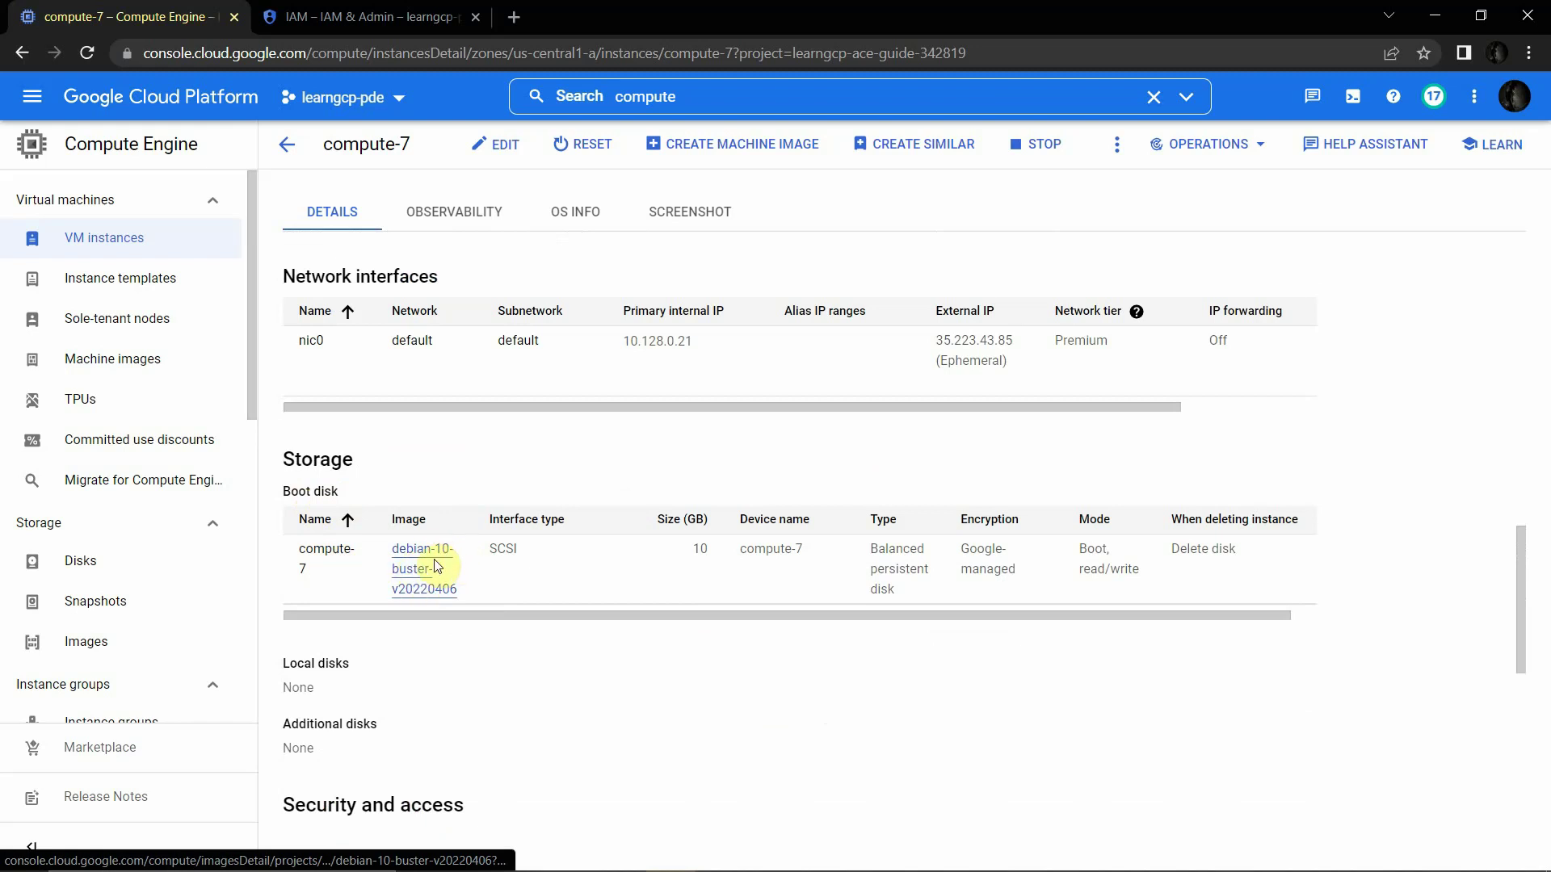
double_click(693, 548)
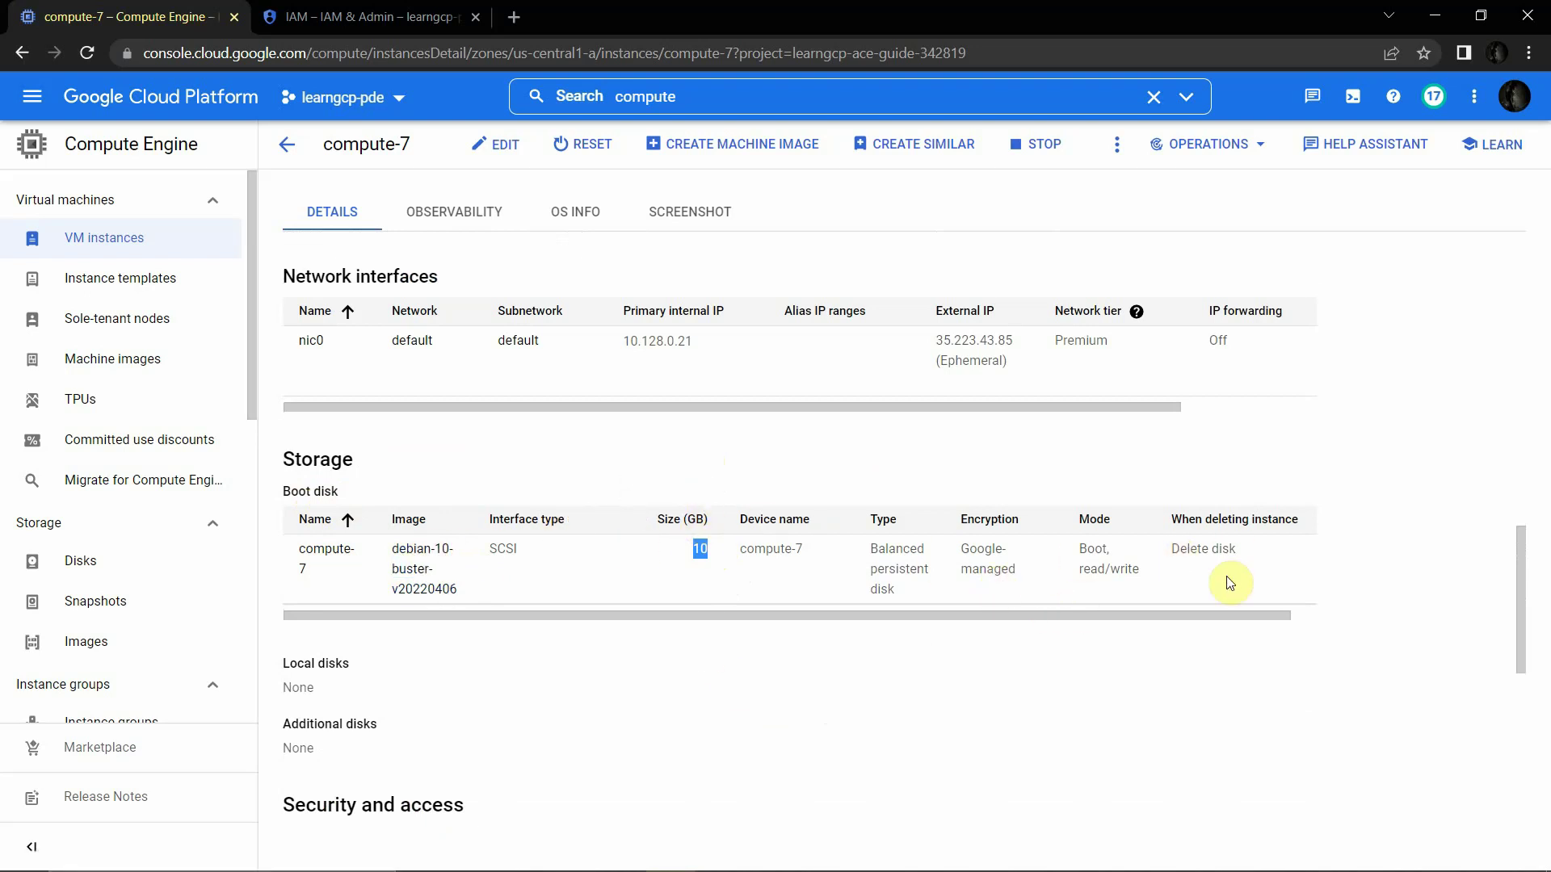
scroll(657, 682, down, 8)
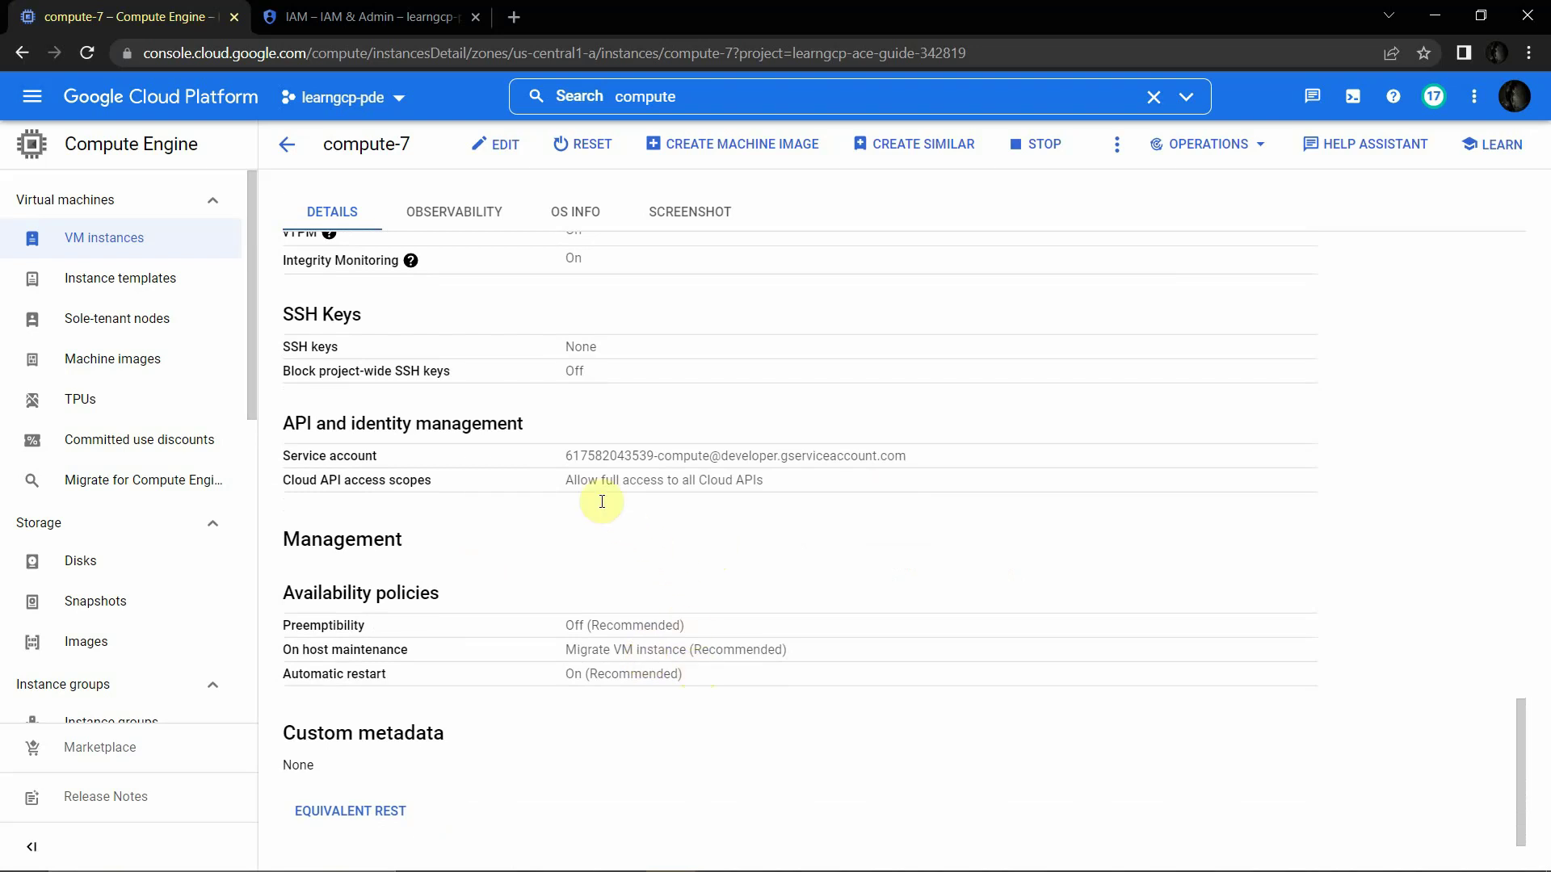
Filter the IAM principals by the service account assigned to compute-7 and check it for the Storage Admin role
drag(566, 463, 832, 462)
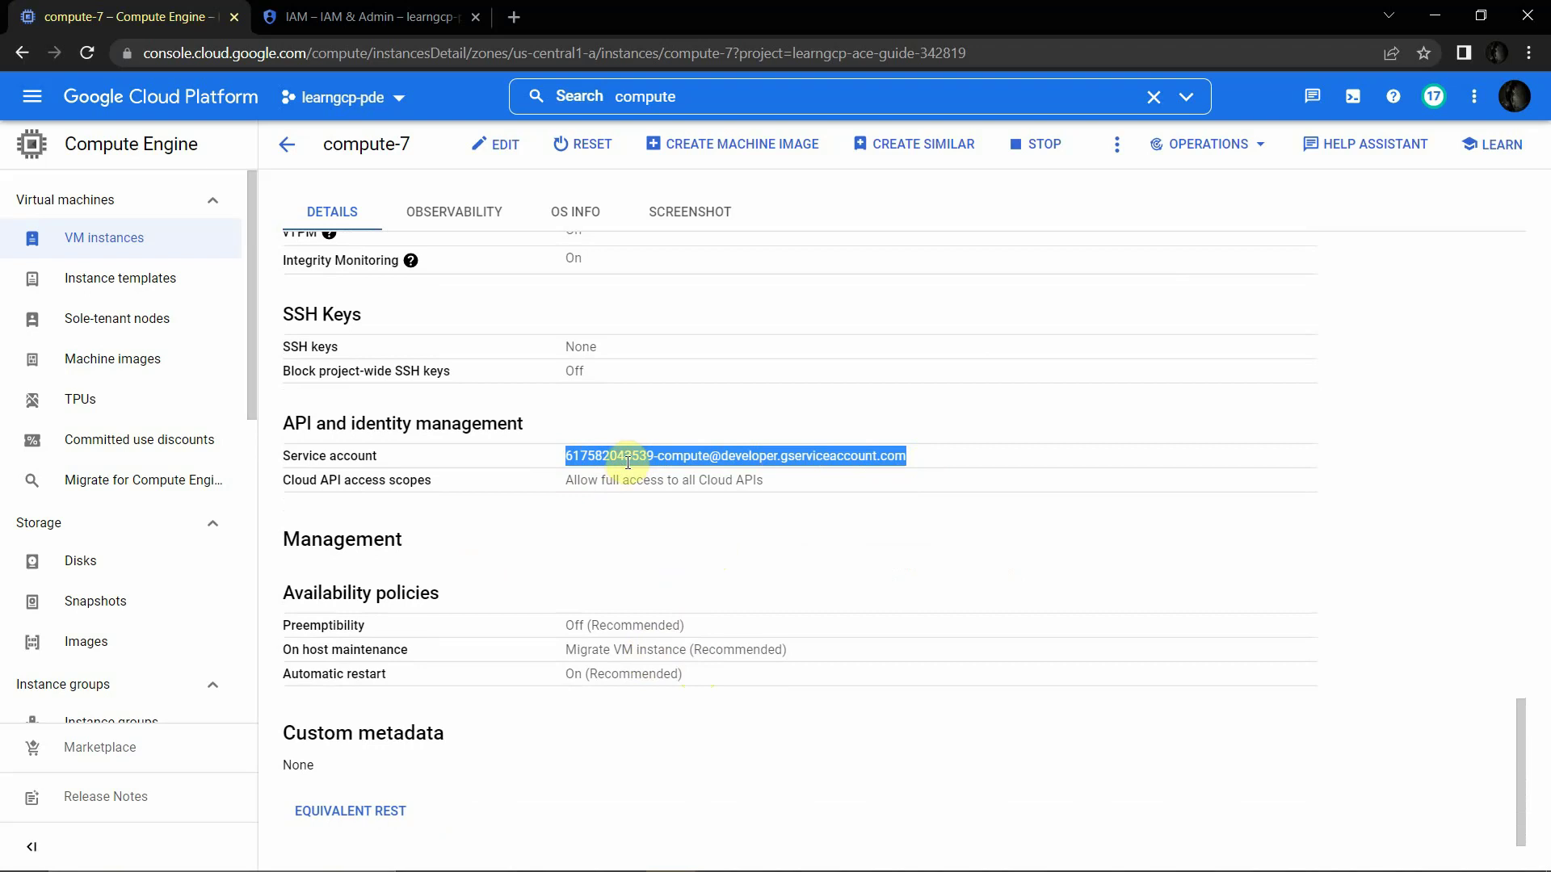
click(415, 17)
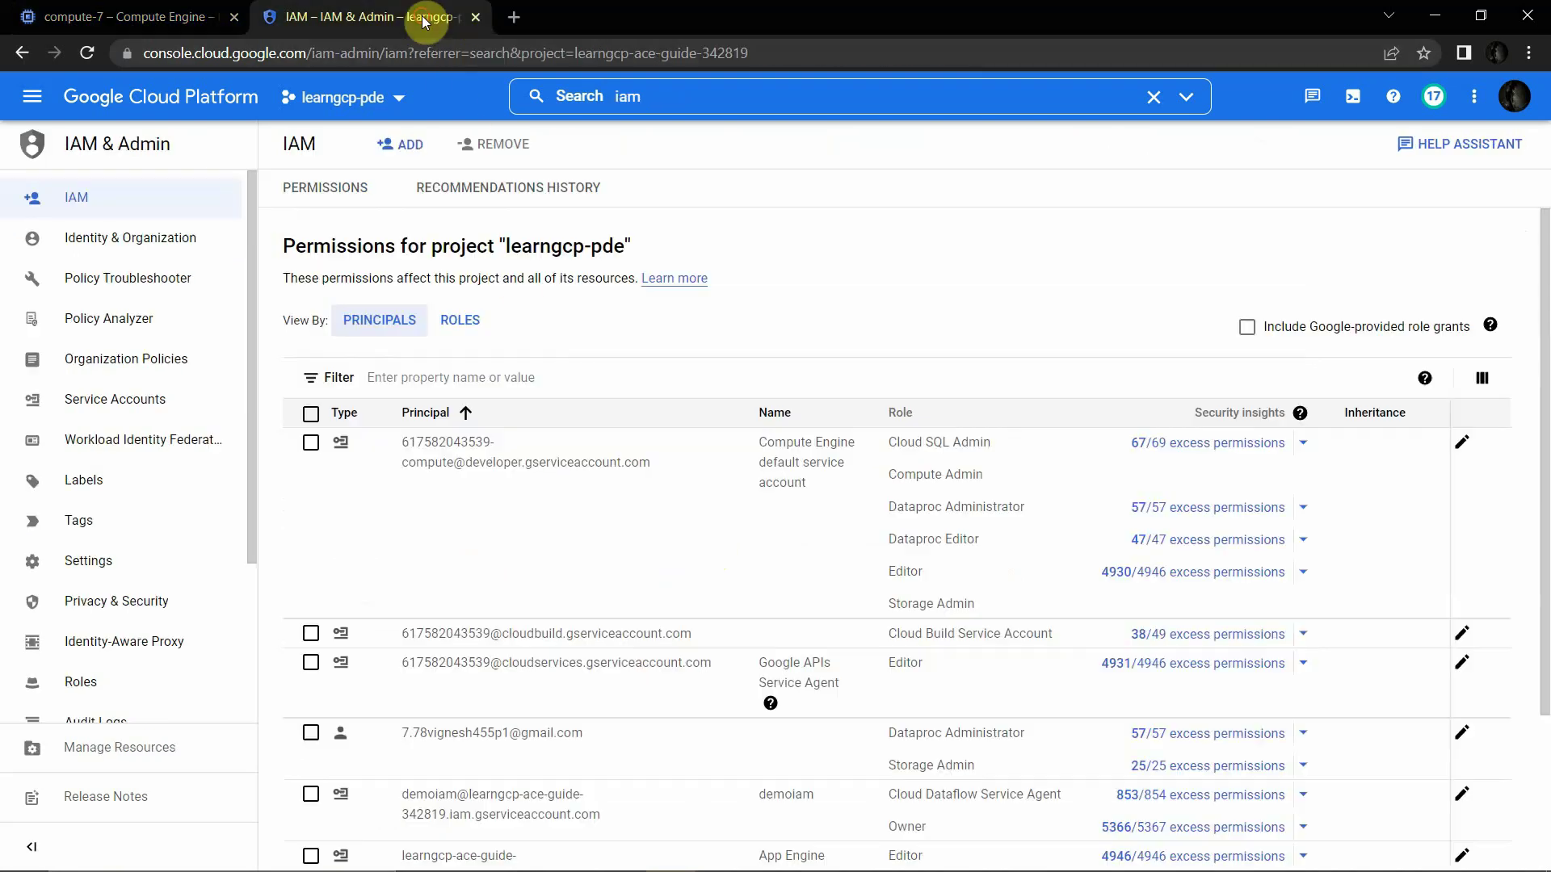
click(528, 372)
key(ctrl+v)
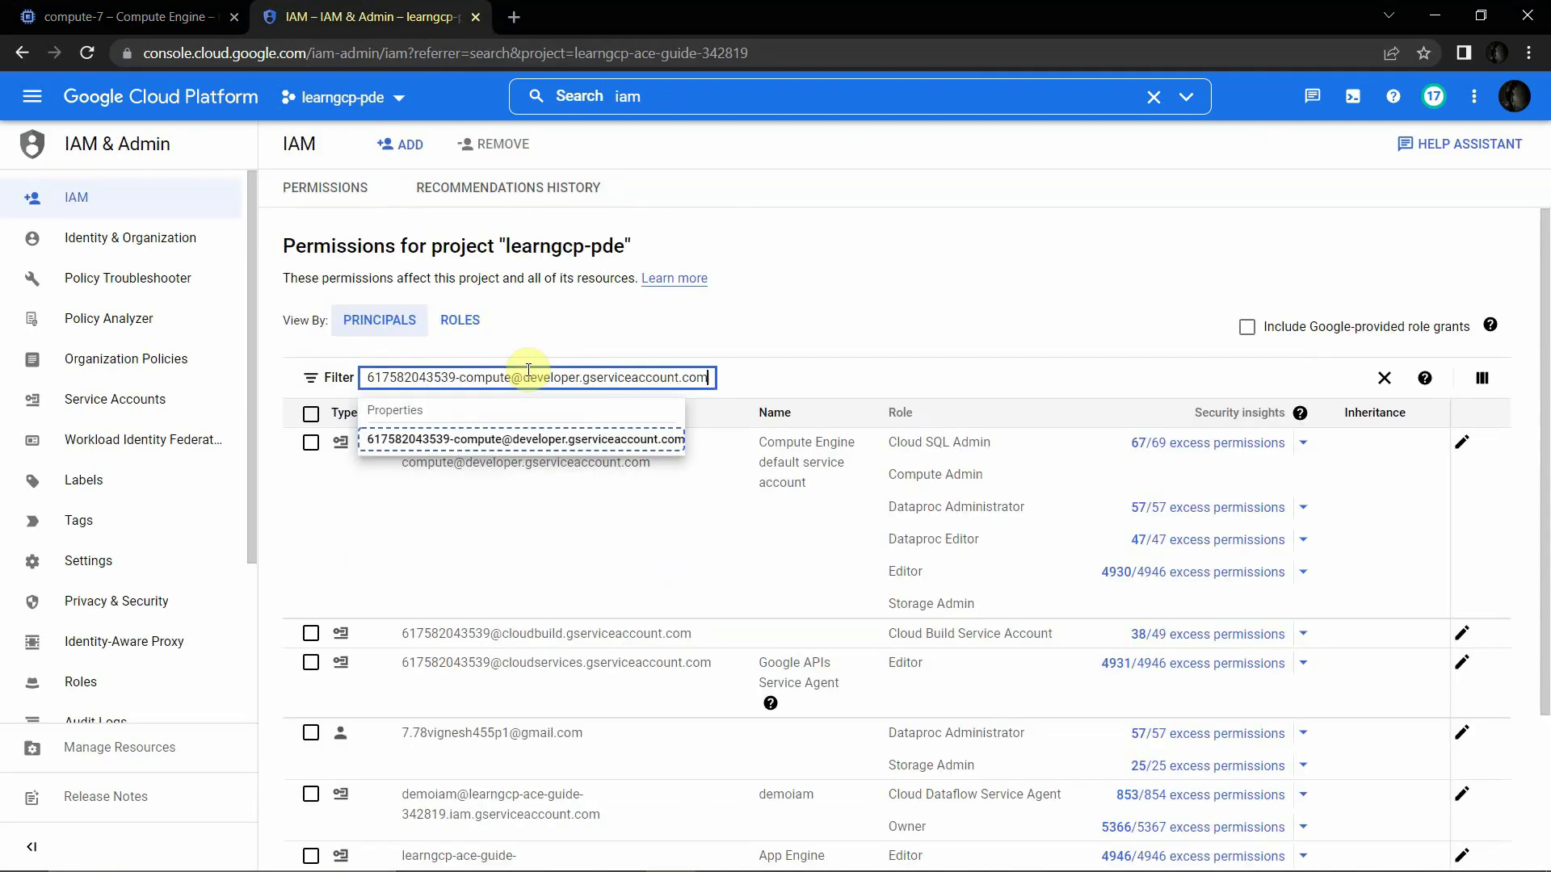
click(505, 443)
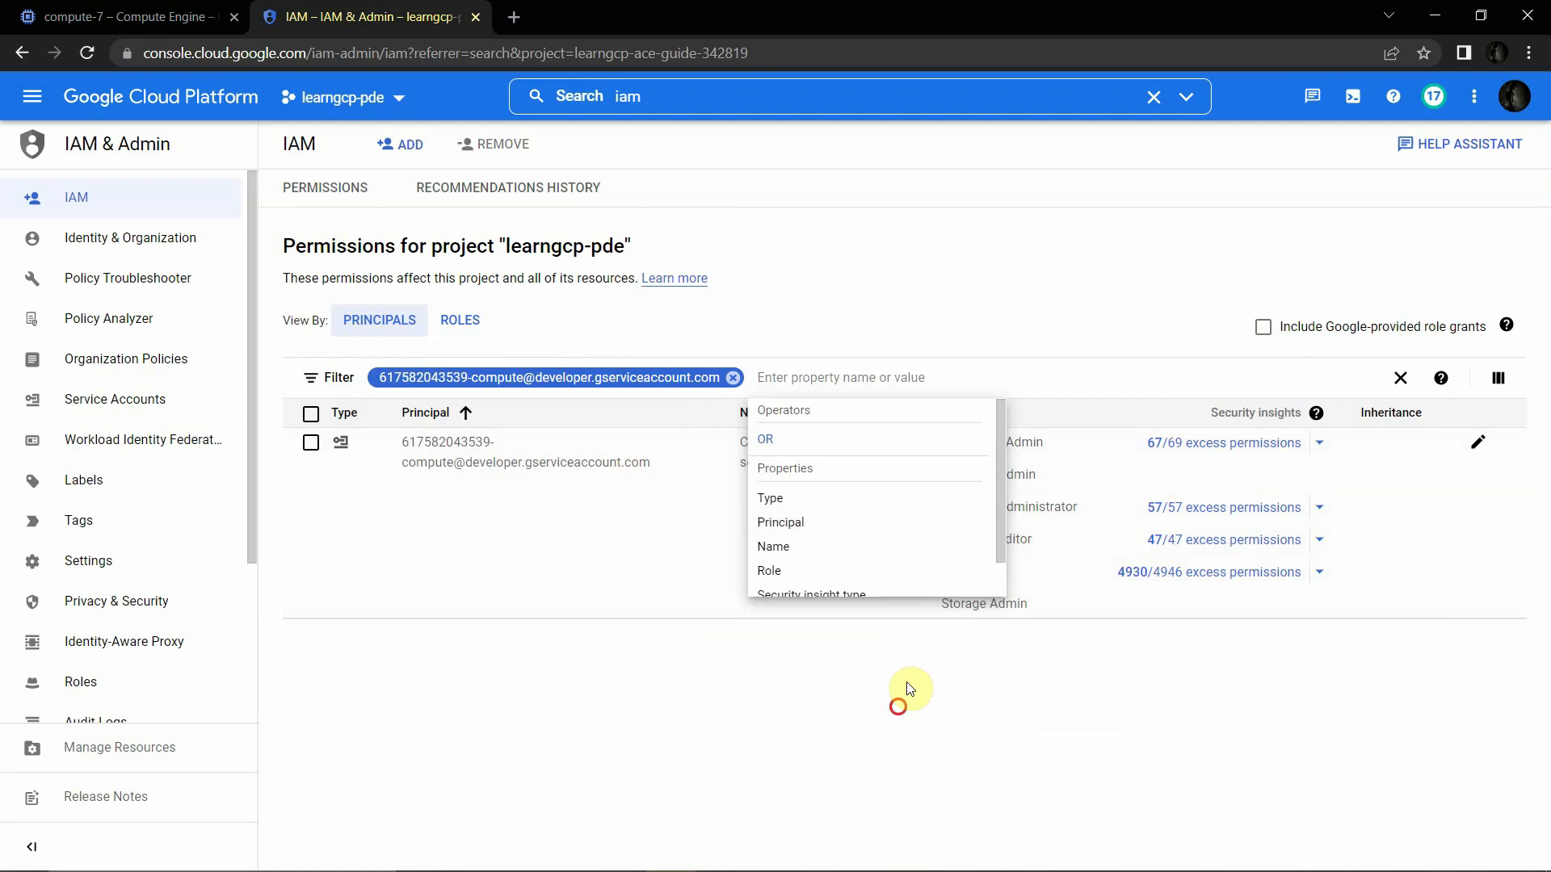
click(886, 609)
drag(939, 608, 984, 611)
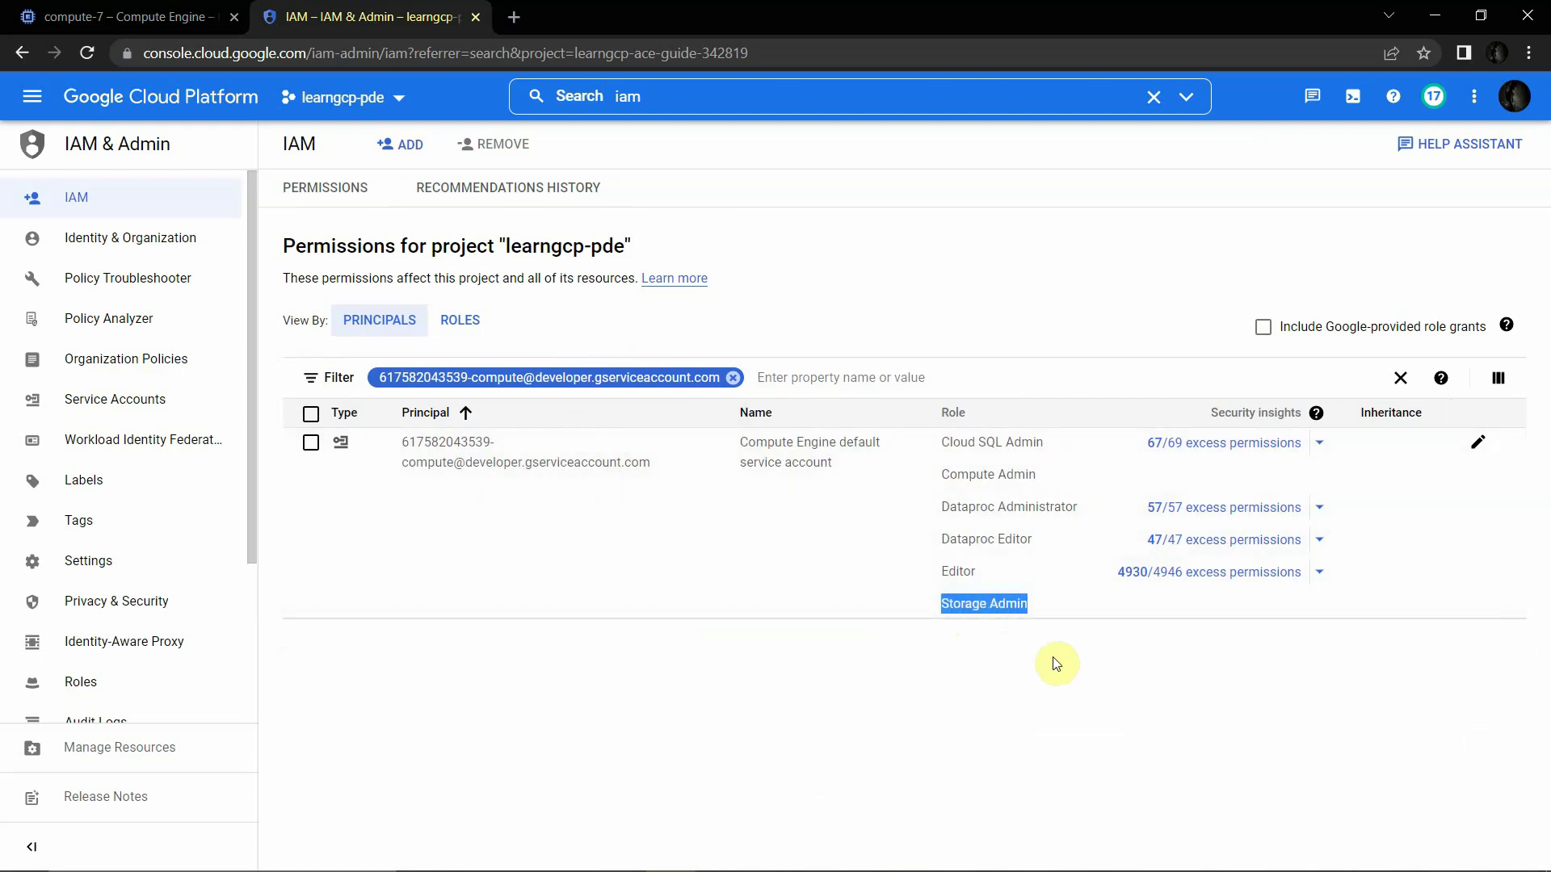
Return to the compute-7 details page and open an SSH session to the instance in a maximized window
click(109, 8)
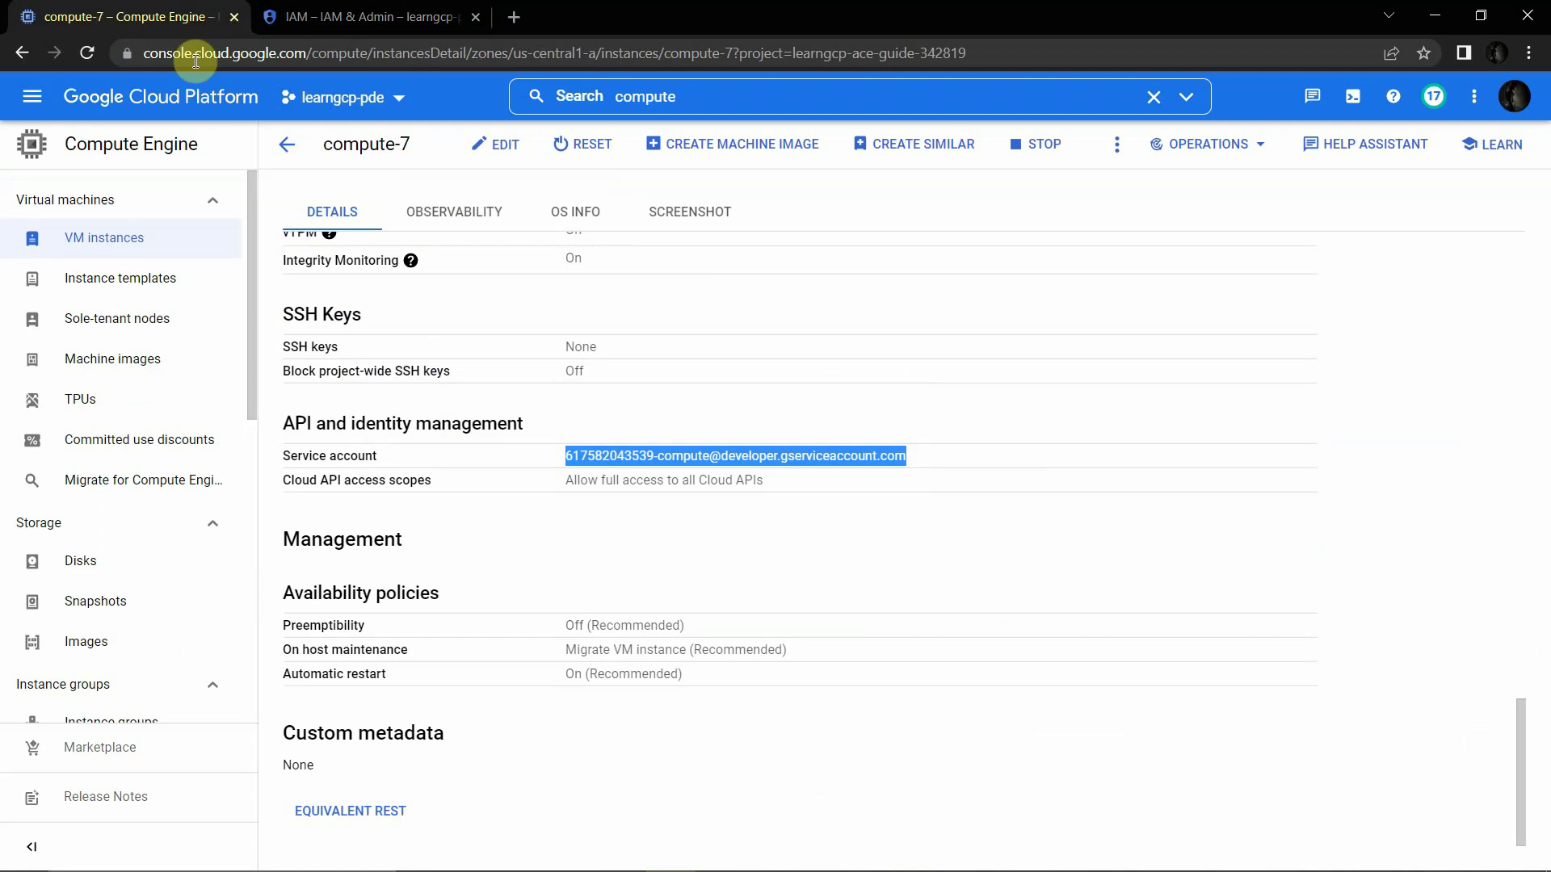
scroll(633, 439, up, 15)
scroll(544, 477, up, 2)
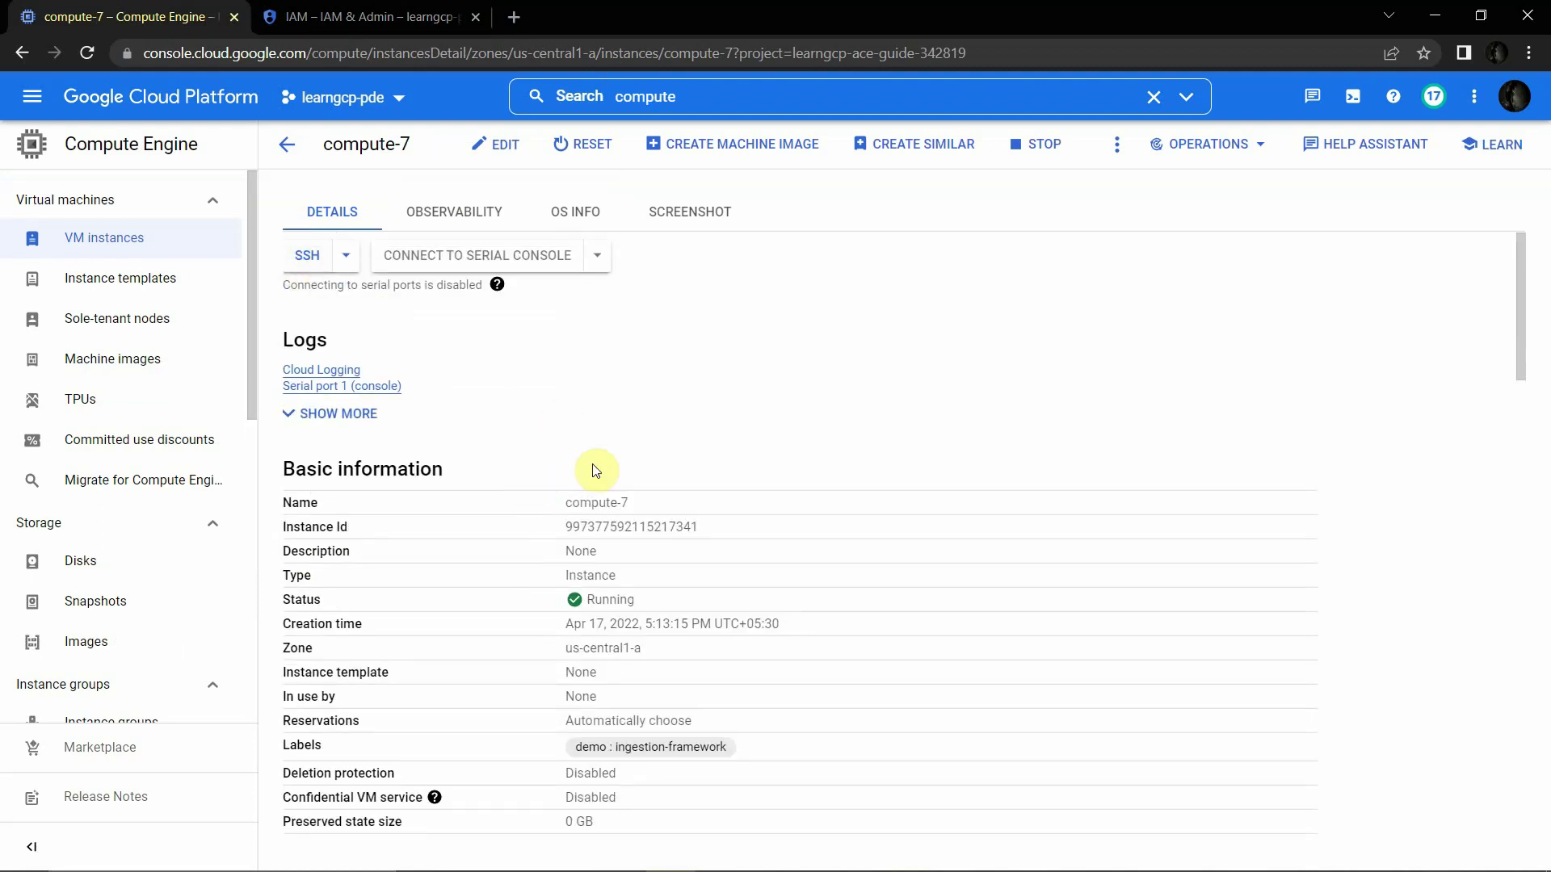
click(319, 257)
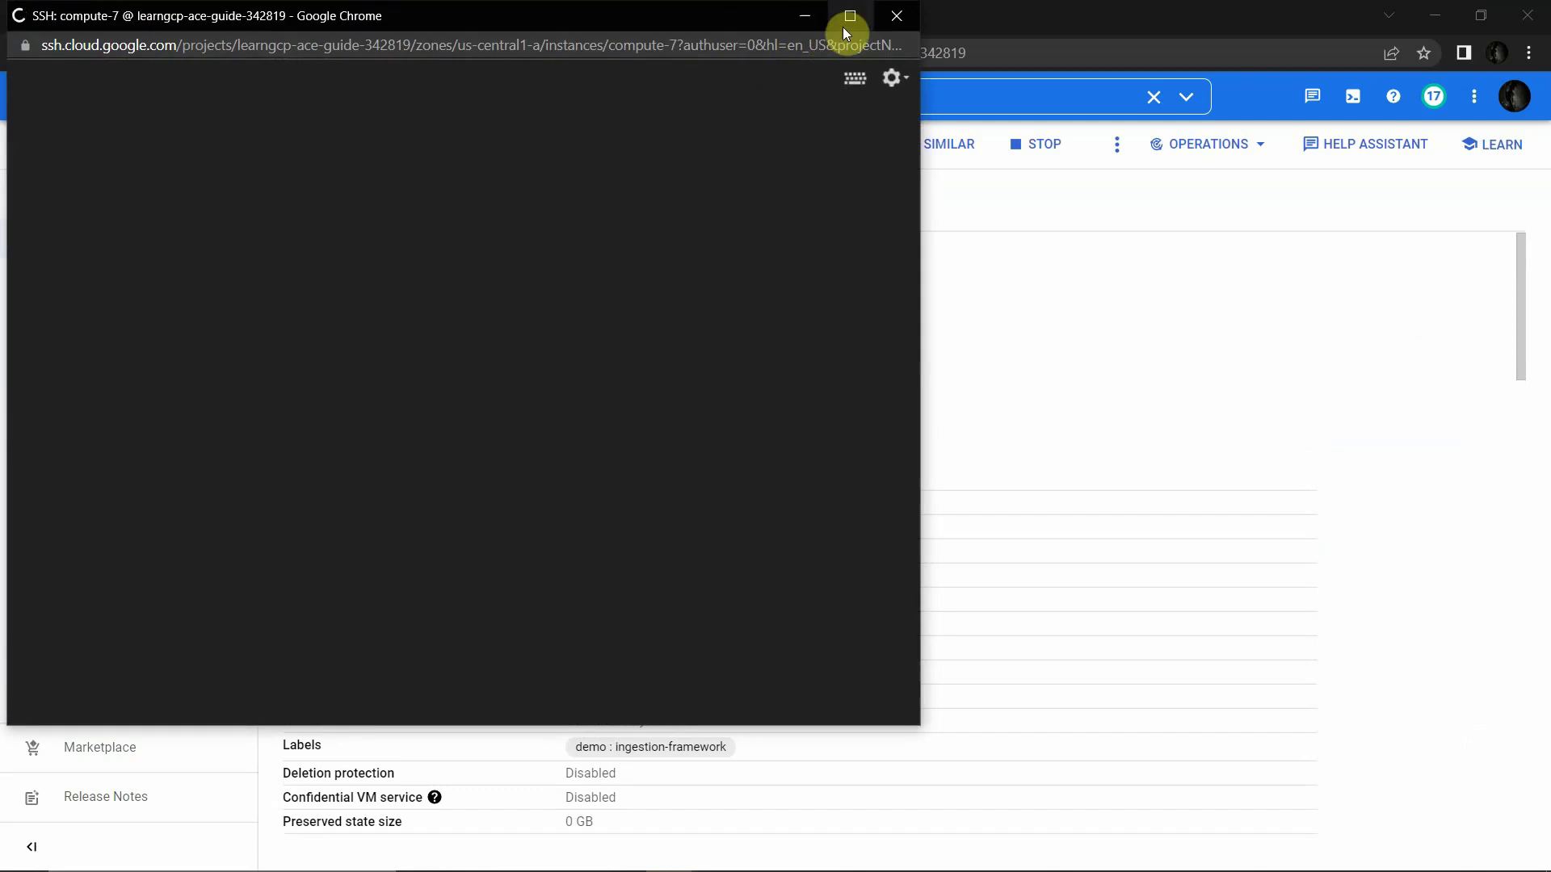
click(850, 15)
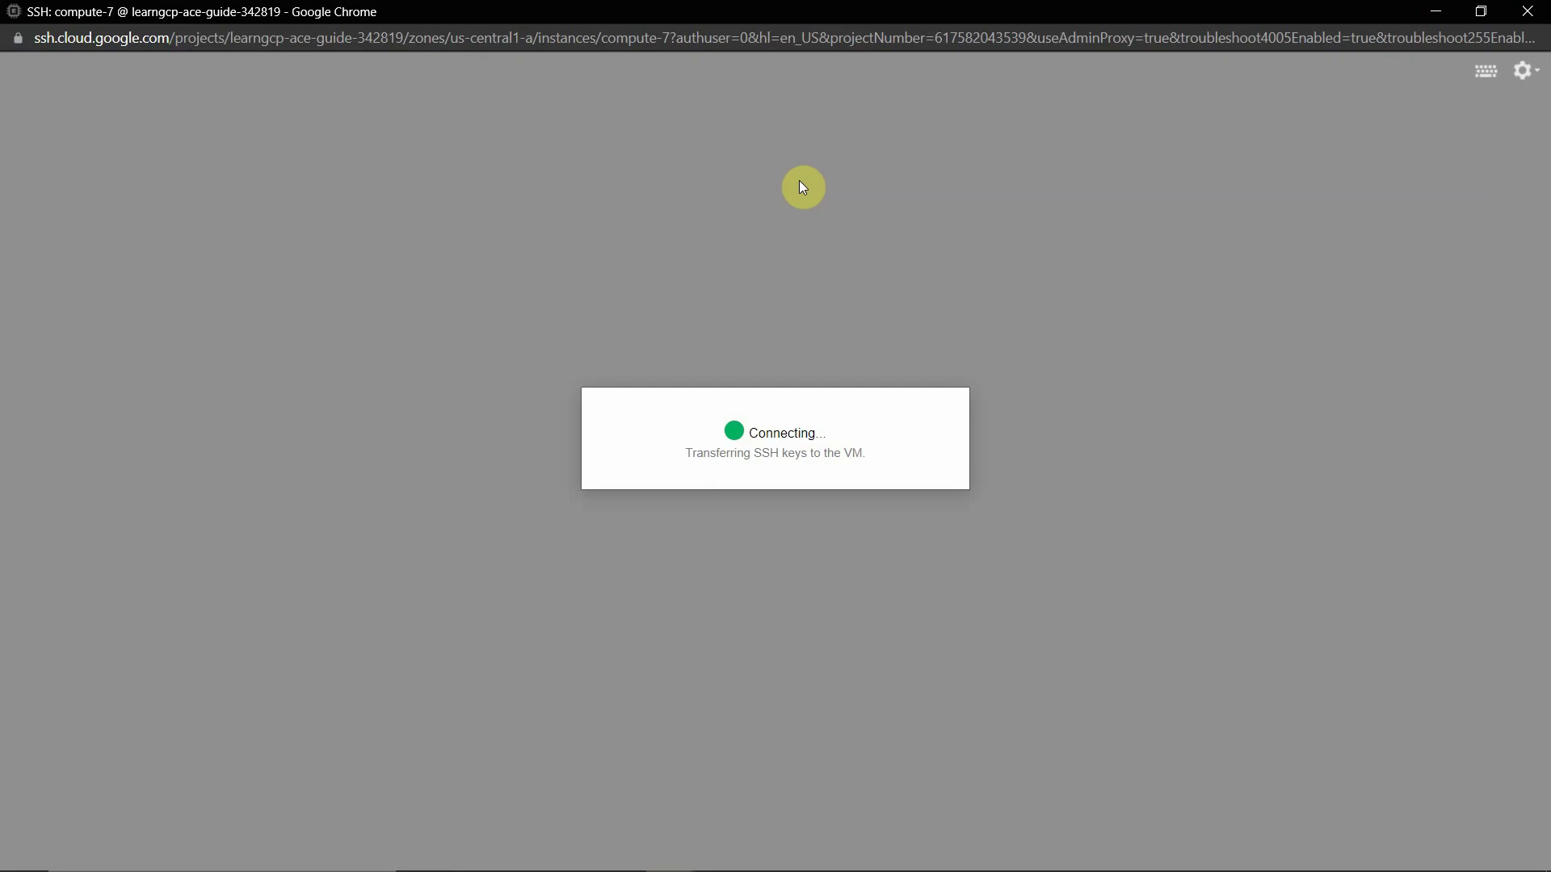
Using the commands in Practical Implementation.txt in Notepad, run sudo apt-get update in the SSH terminal, and check Python with python3 --version
key(alt+Tab)
key(alt+Tab)
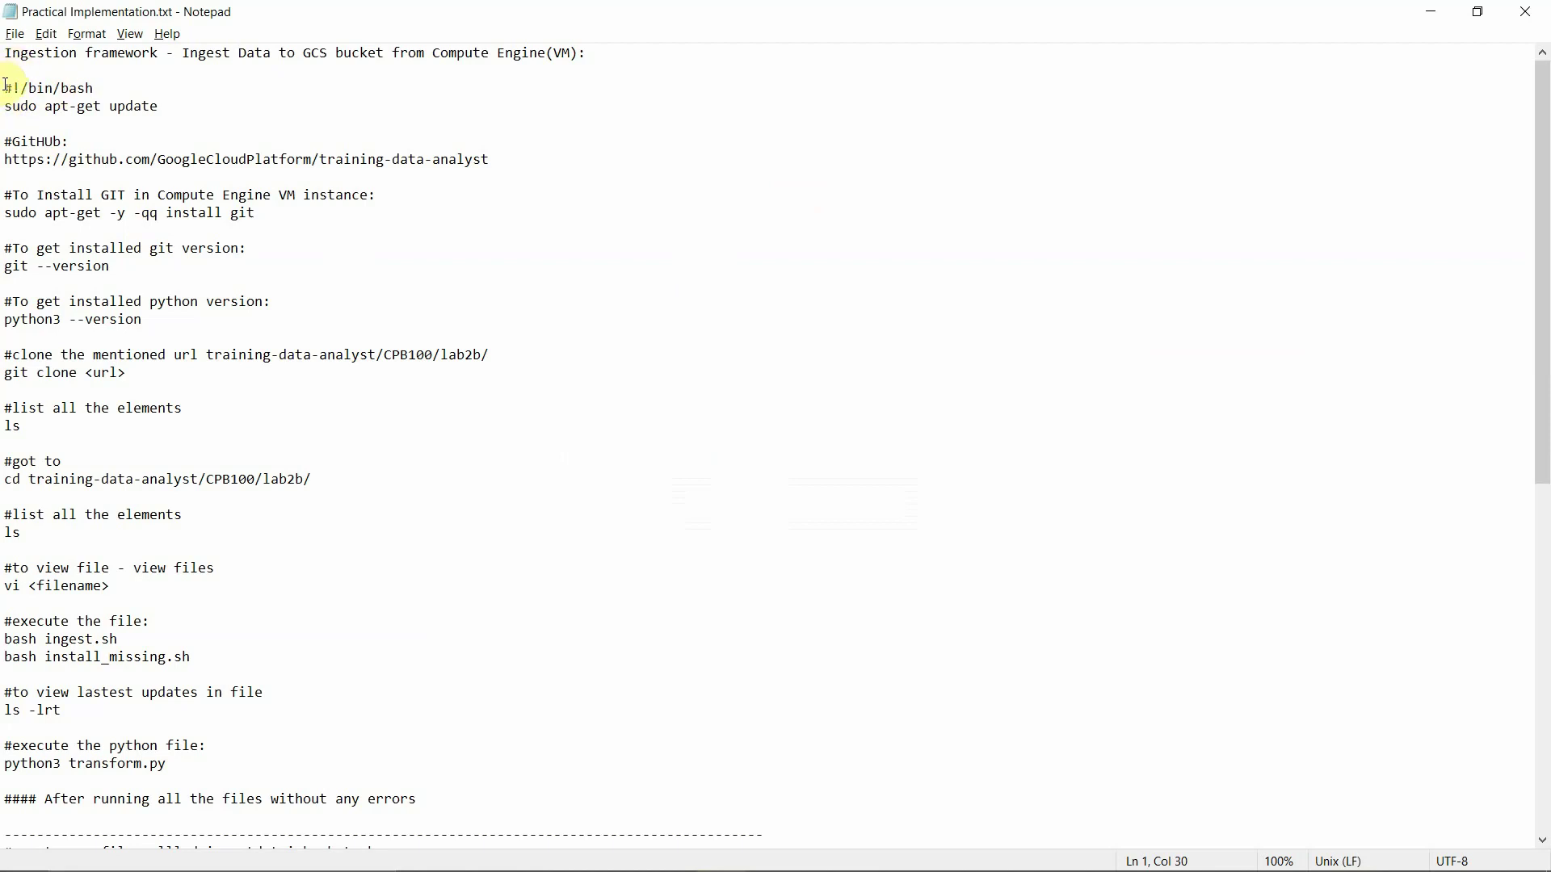
scroll(453, 564, down, 12)
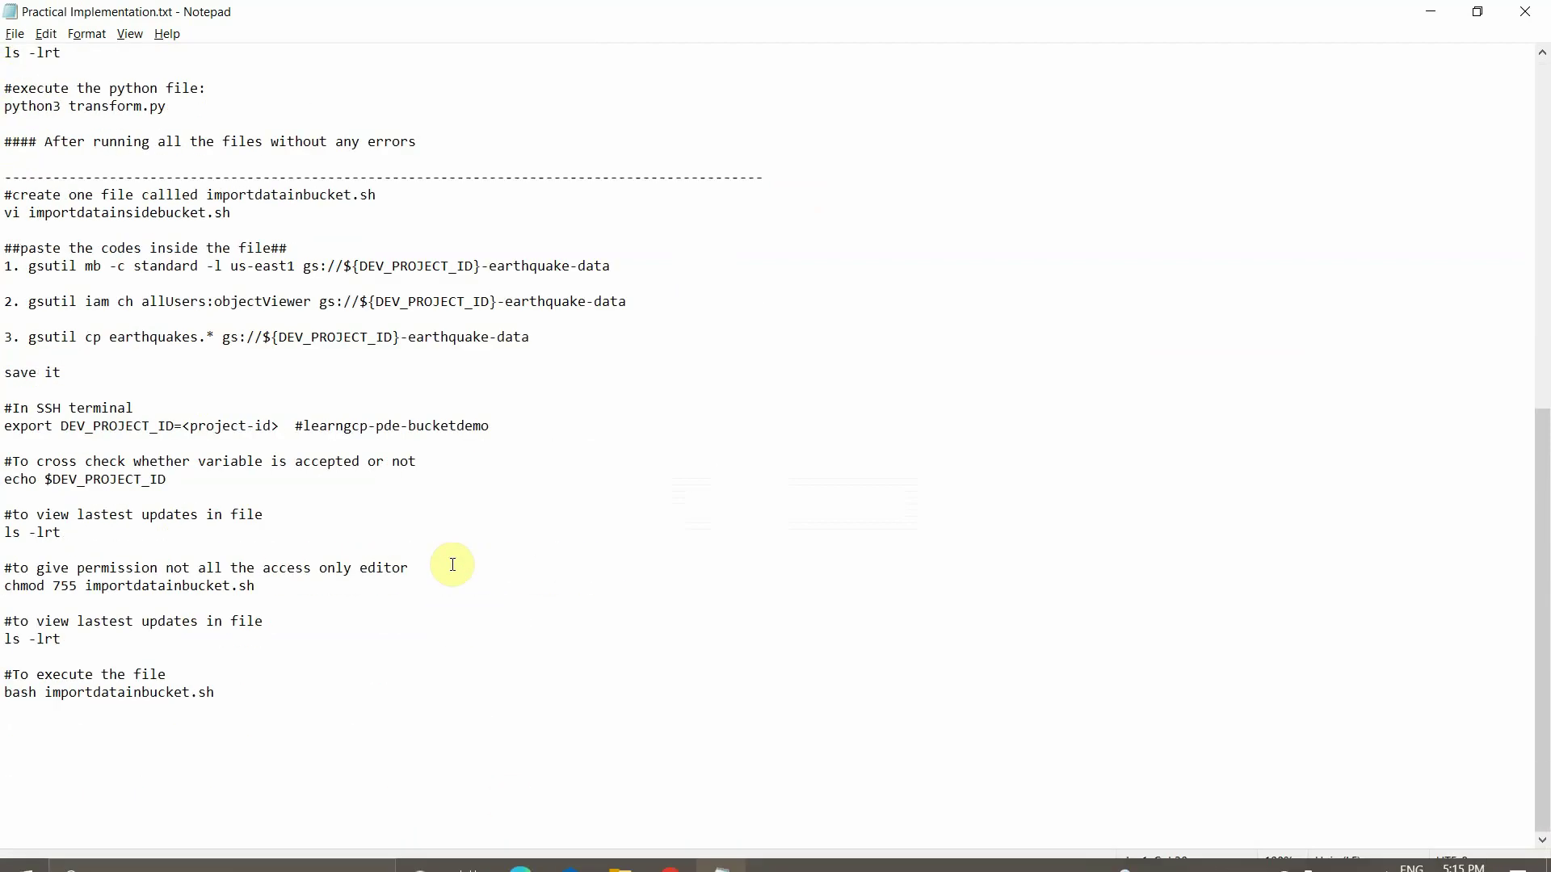
scroll(453, 565, up, 12)
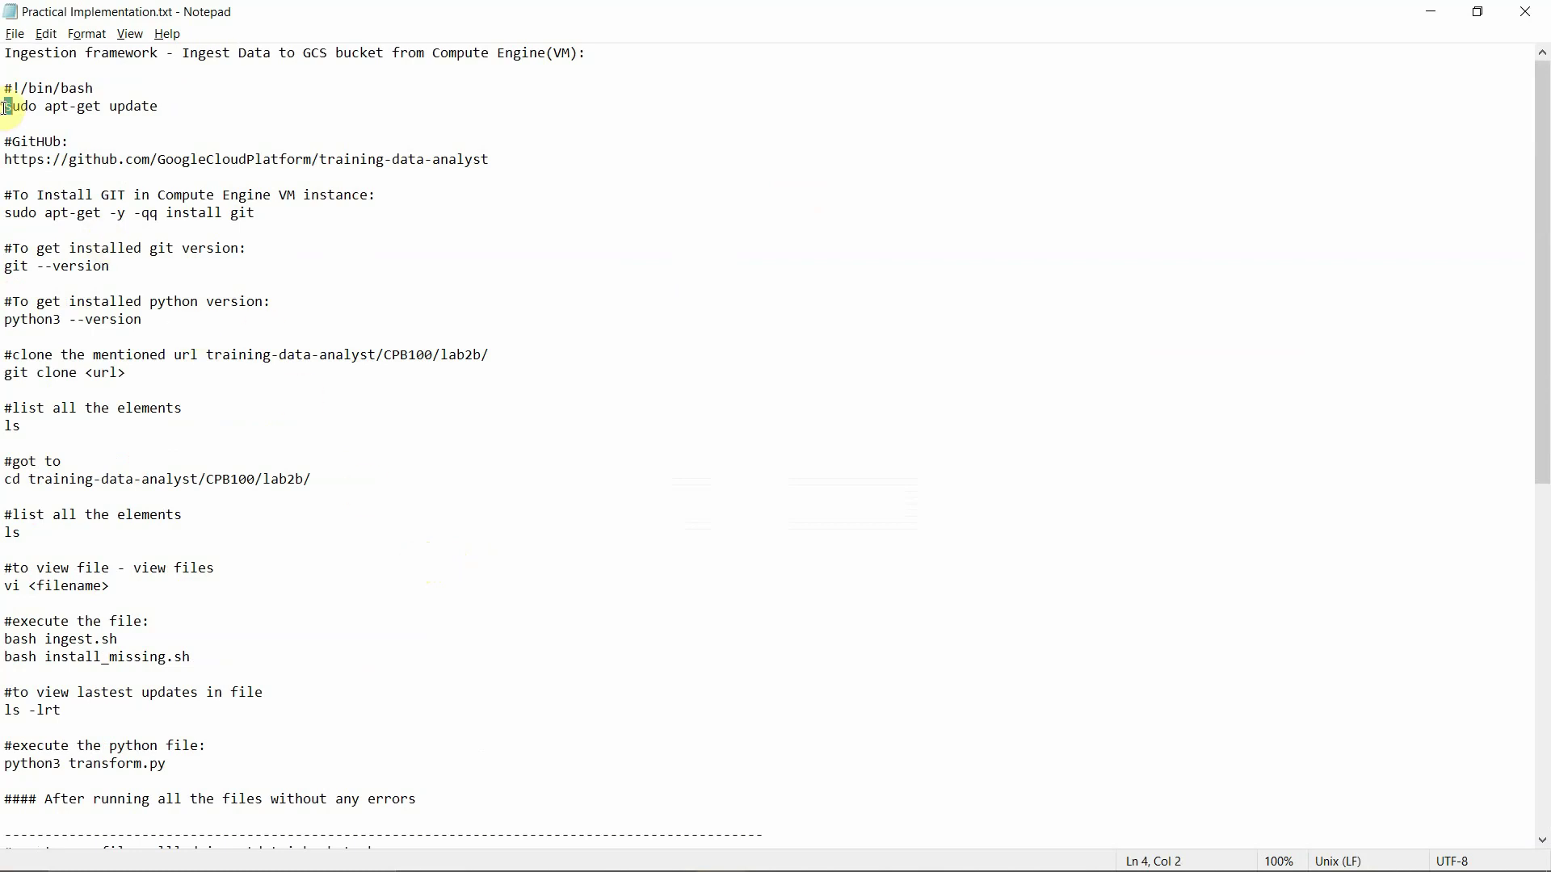
drag(6, 108, 164, 109)
key(ctrl+c)
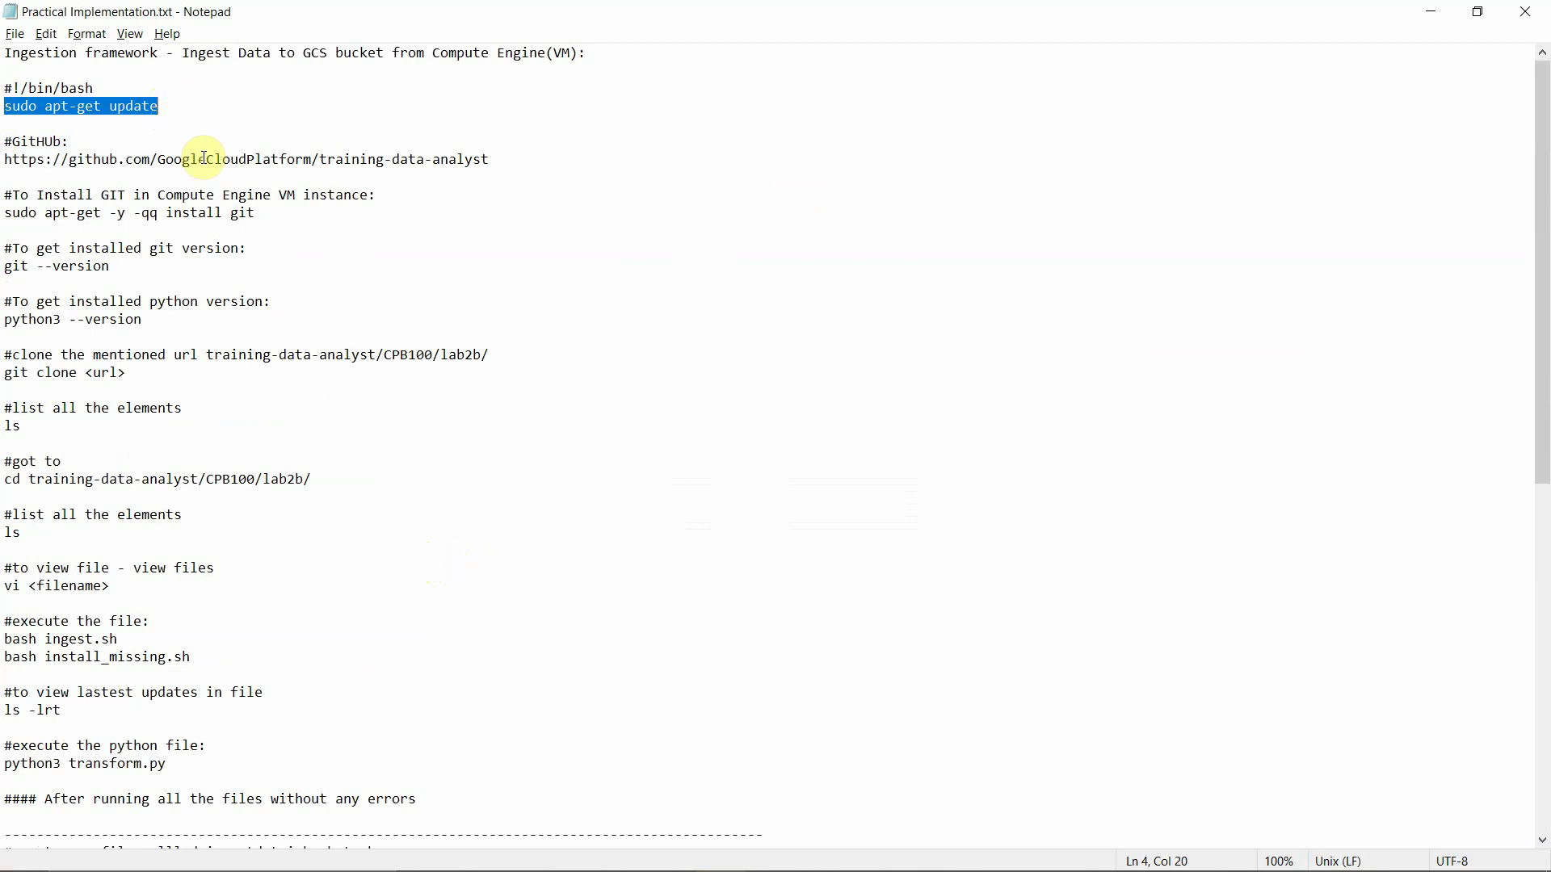
key(alt+Tab)
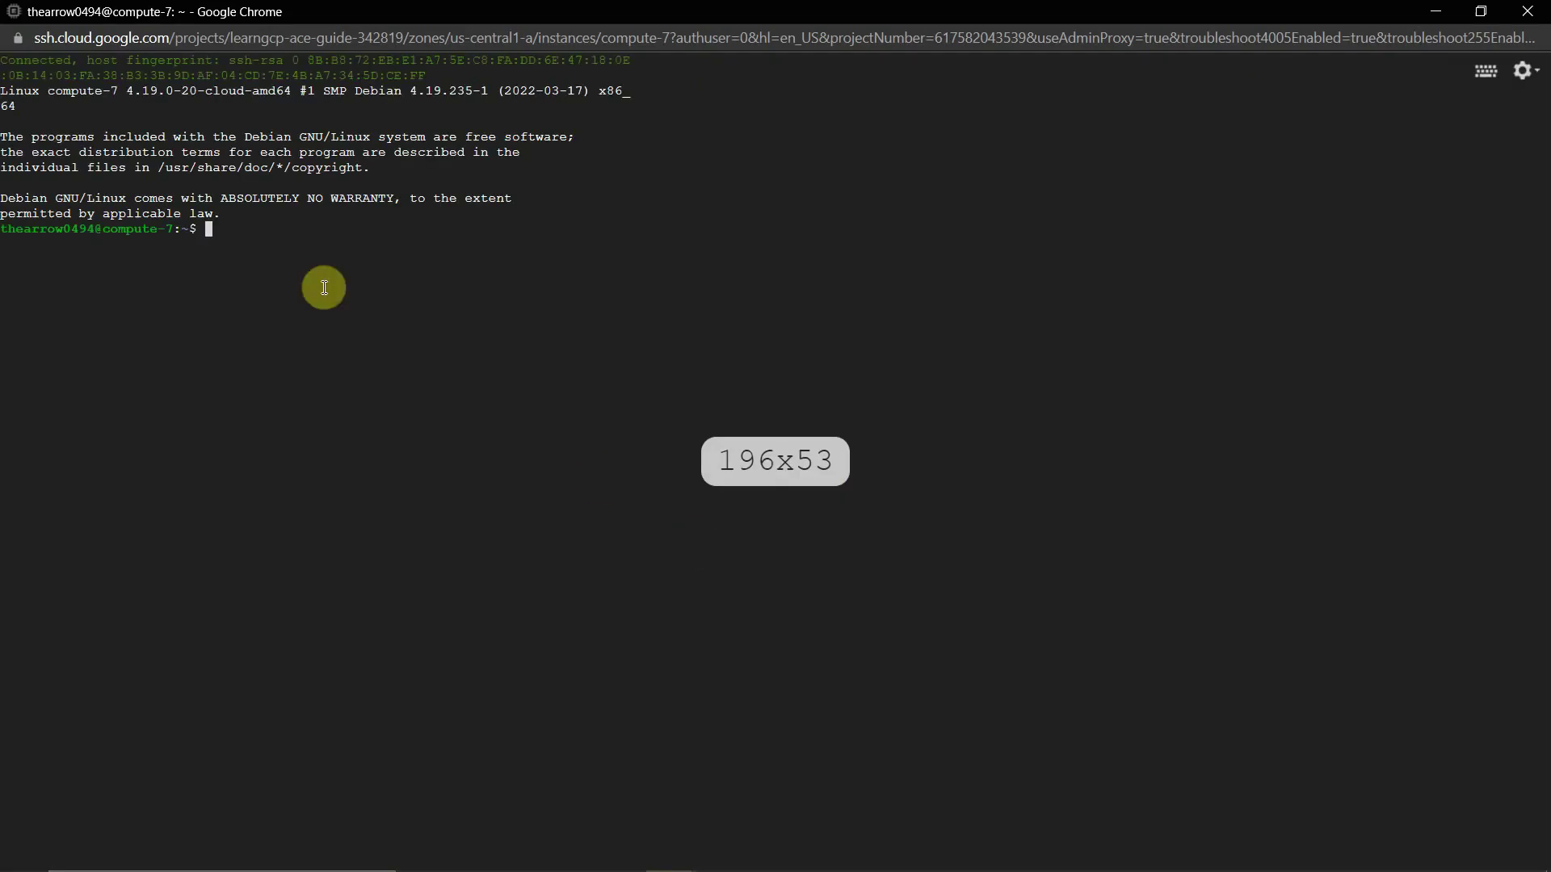
right_click(248, 236)
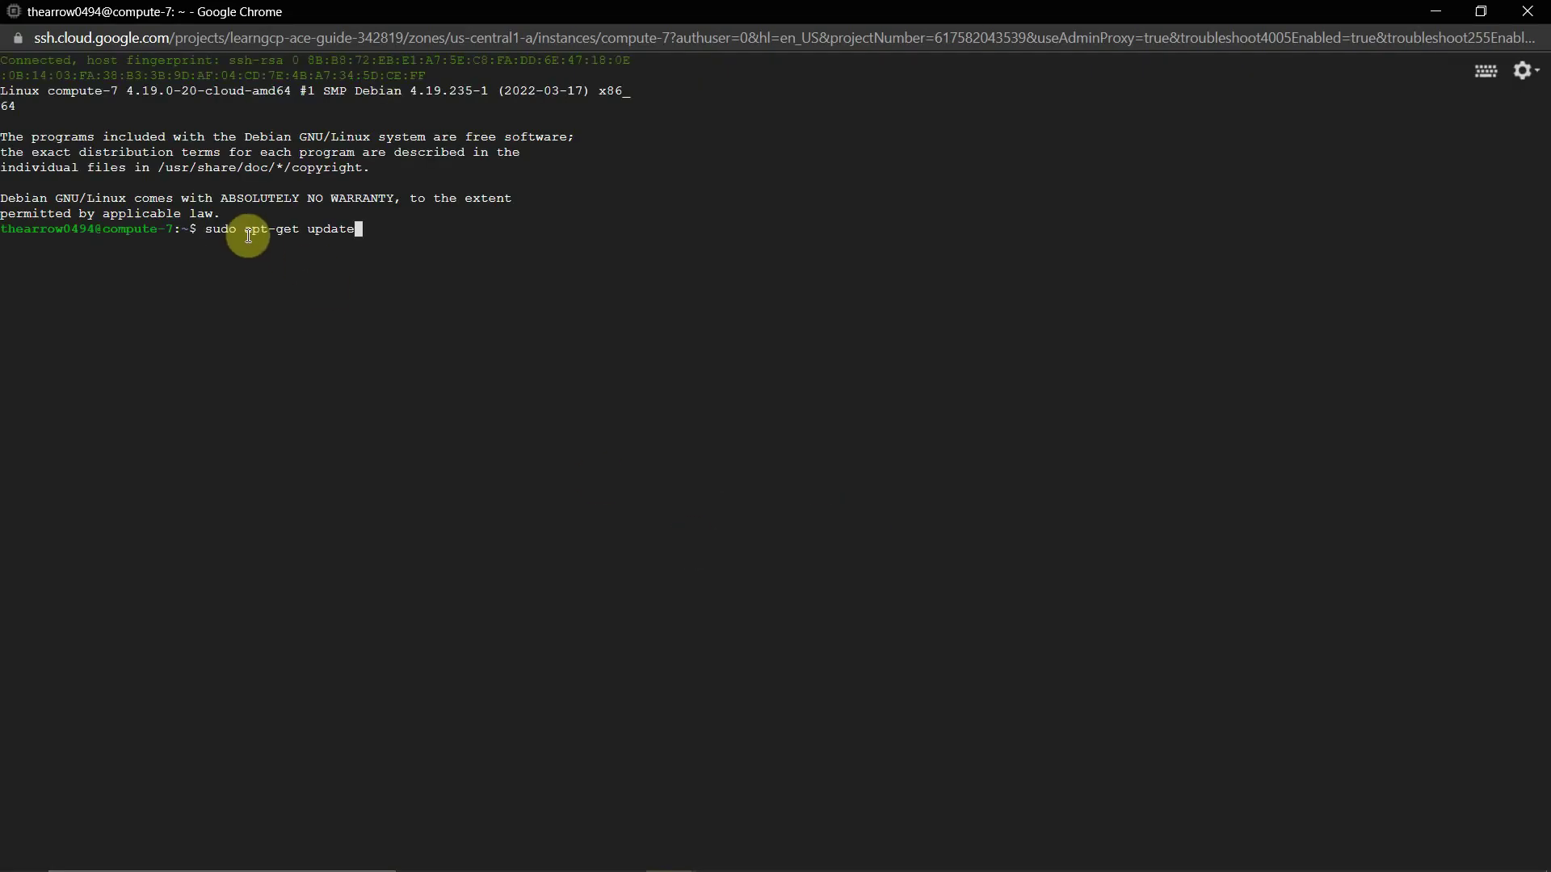
key(Return)
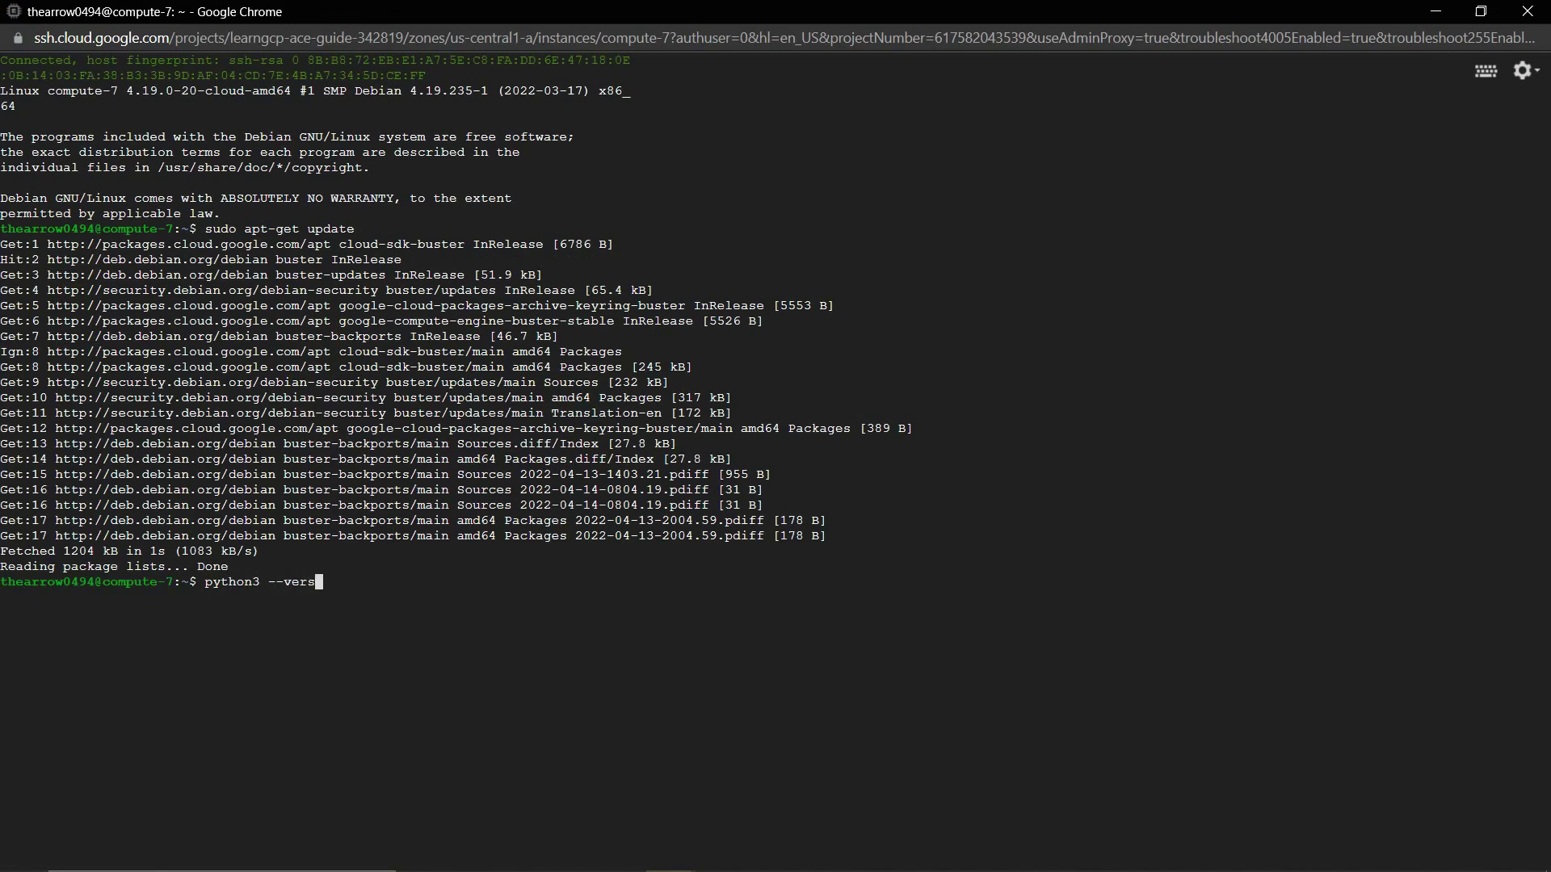
key(Return)
Install Git on the VM by copying sudo apt-get -y -qq install git from the Notepad notes into the SSH terminal
key(alt+Tab)
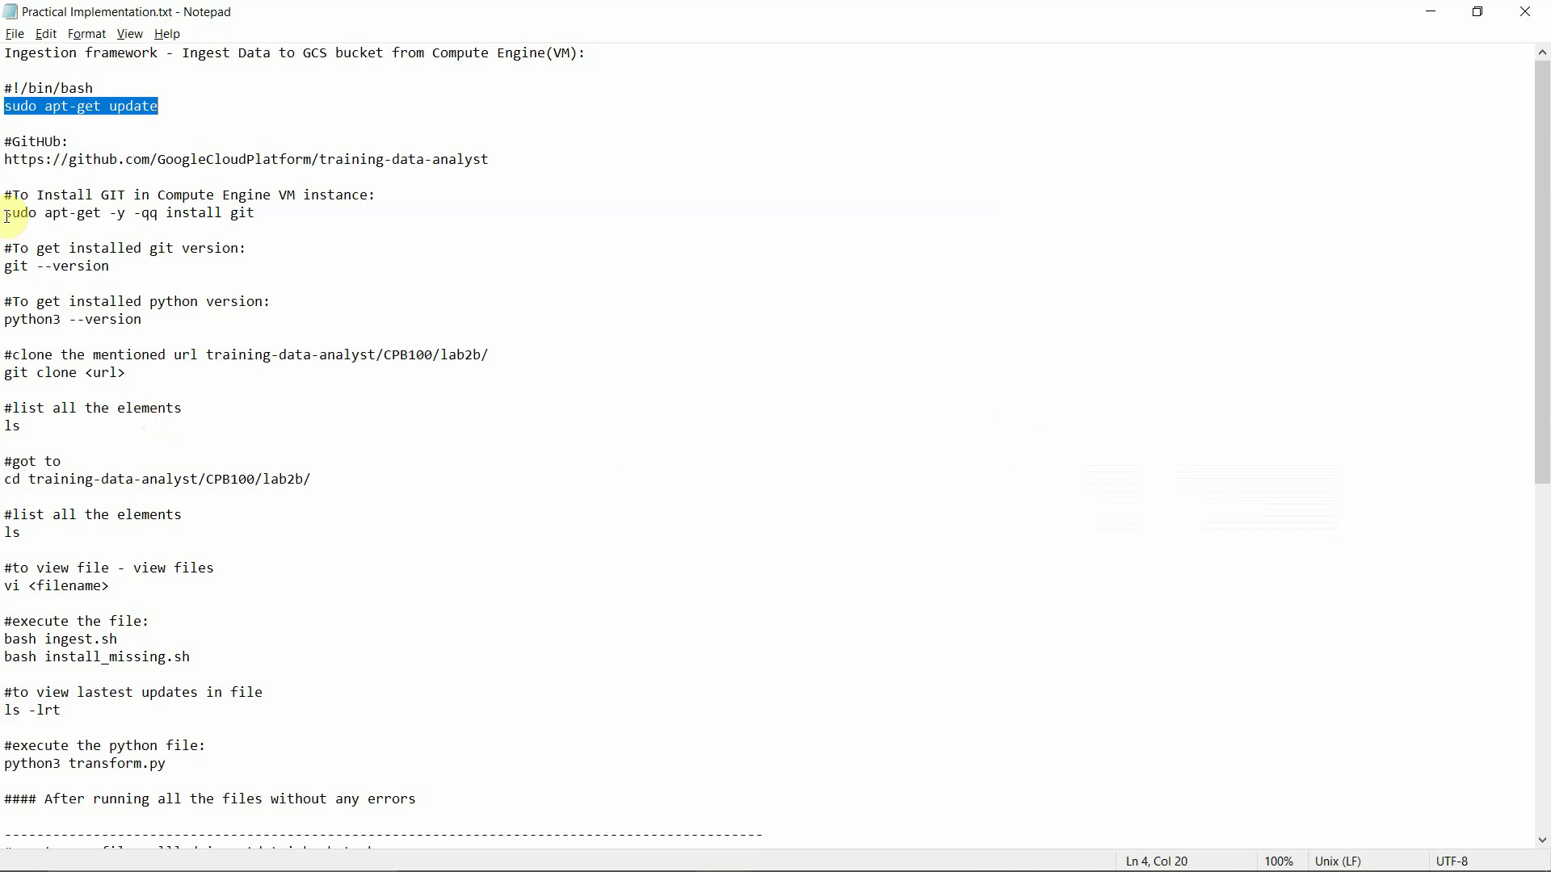
drag(7, 217, 256, 220)
key(ctrl+c)
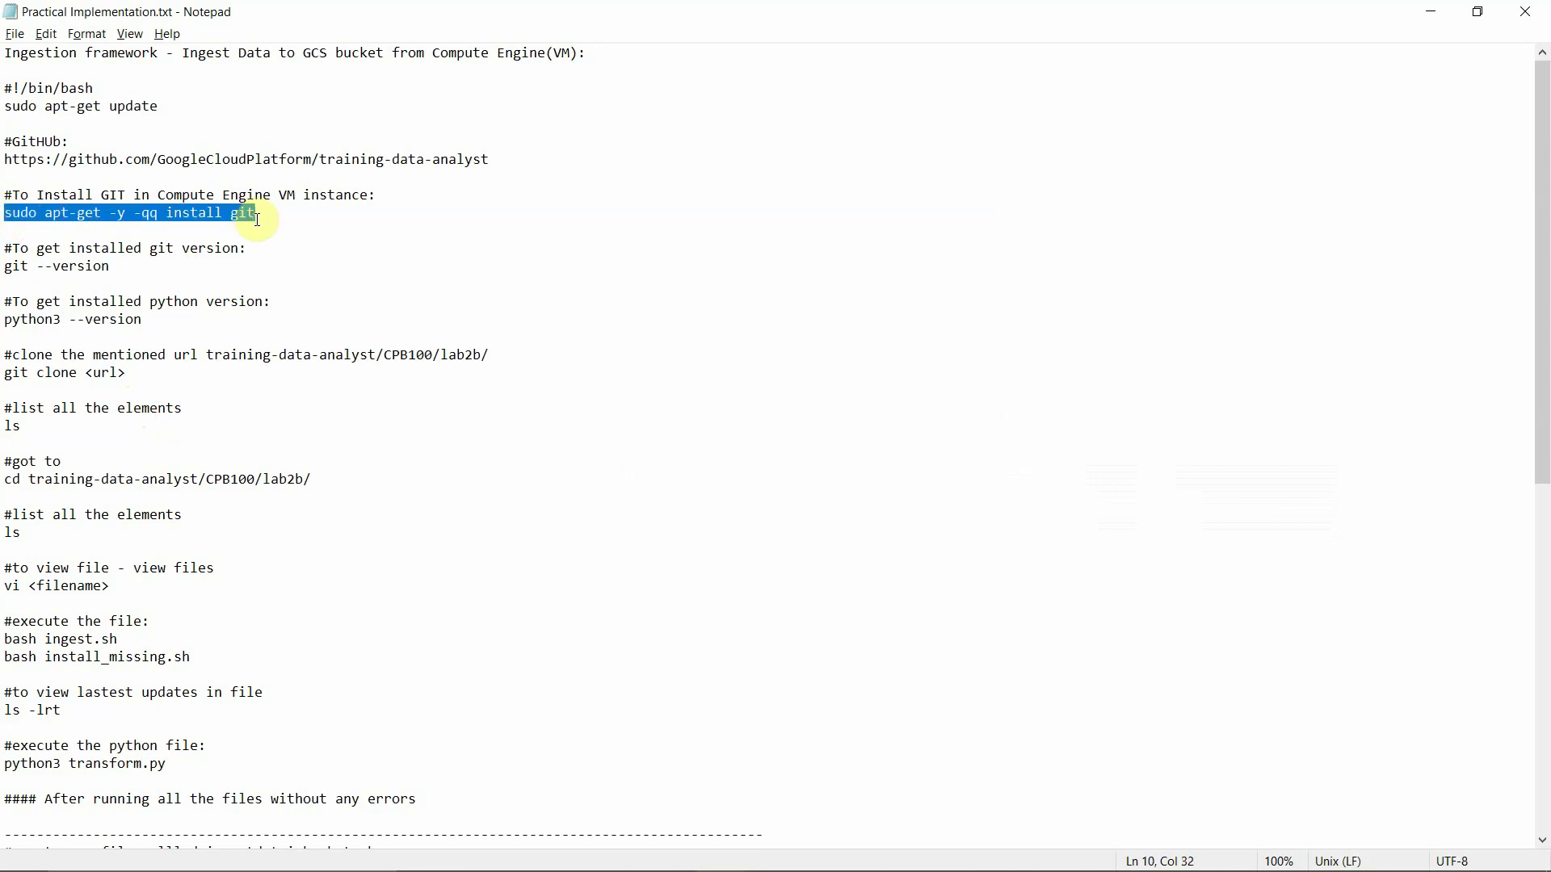
key(alt+Tab)
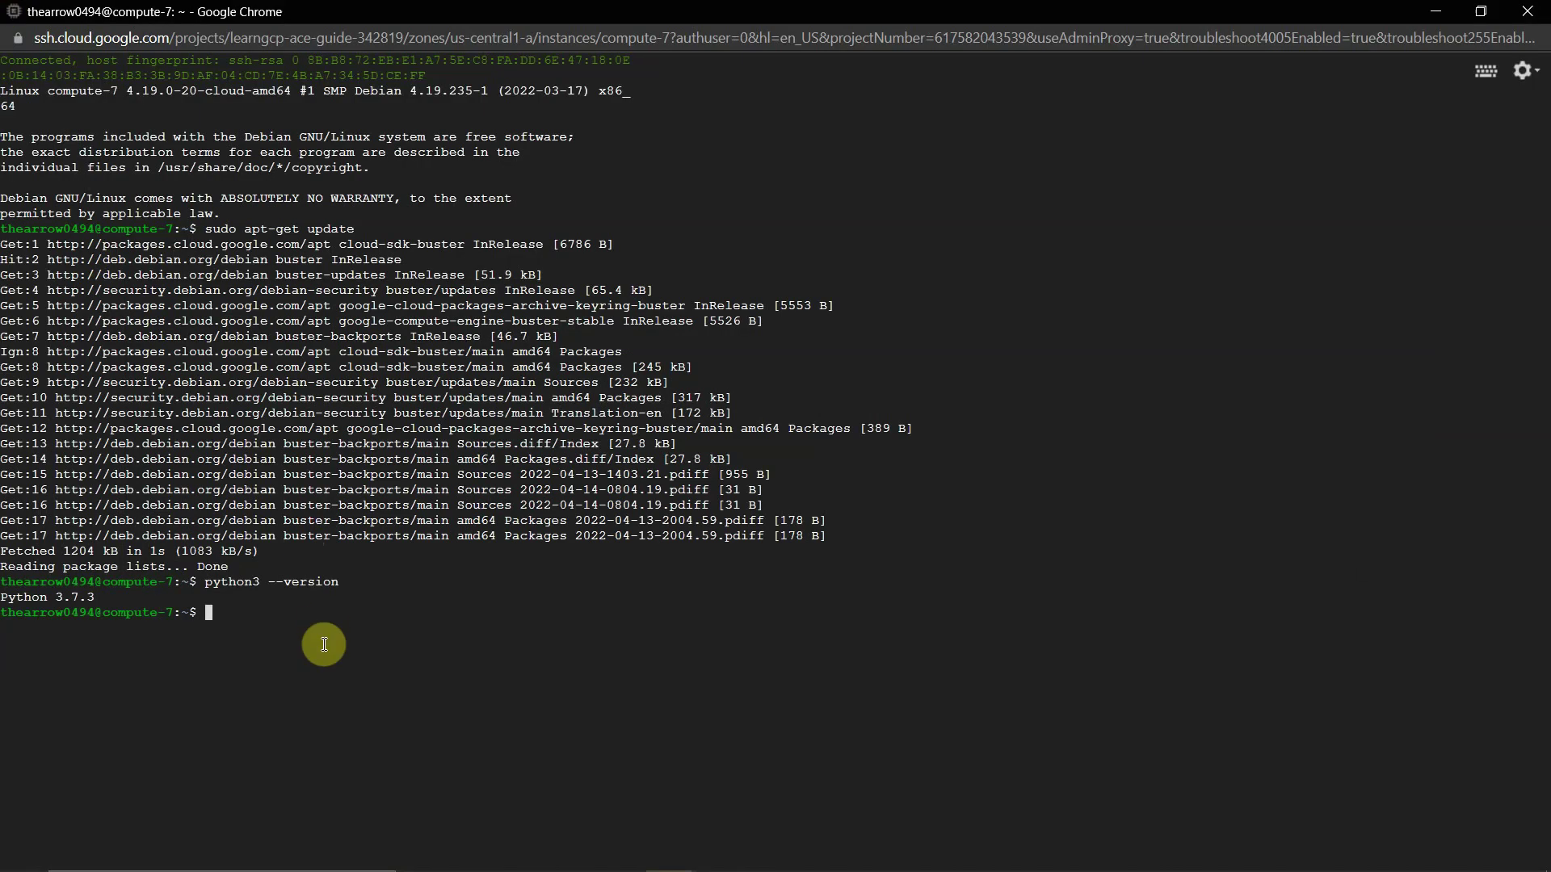
key(ctrl+v)
key(Return)
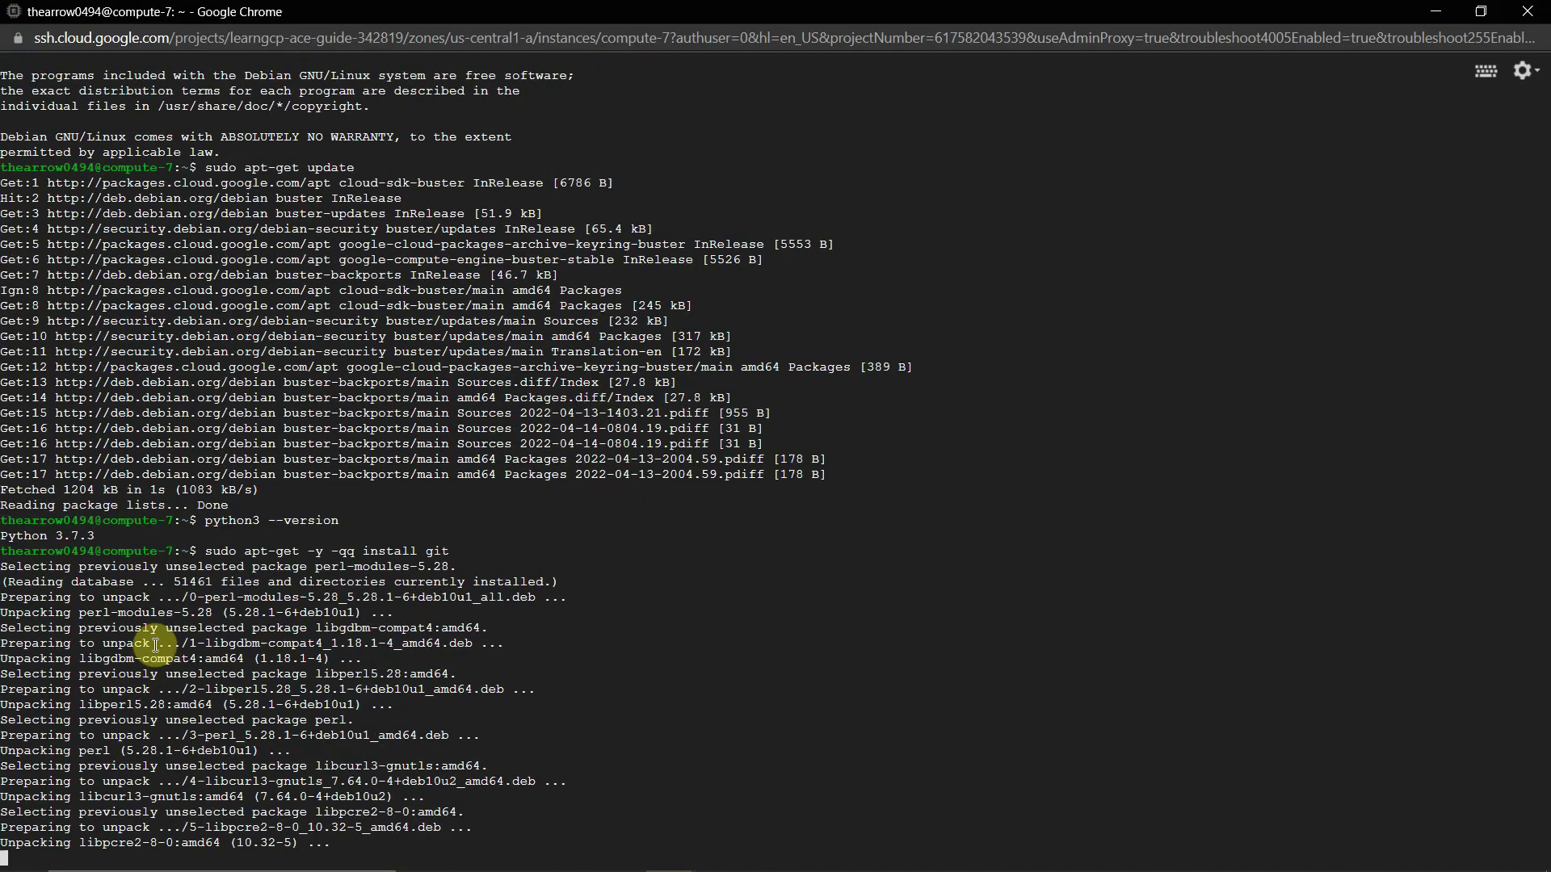
Check the installed Git version by running git --version from the notes in the SSH terminal
key(alt+Tab)
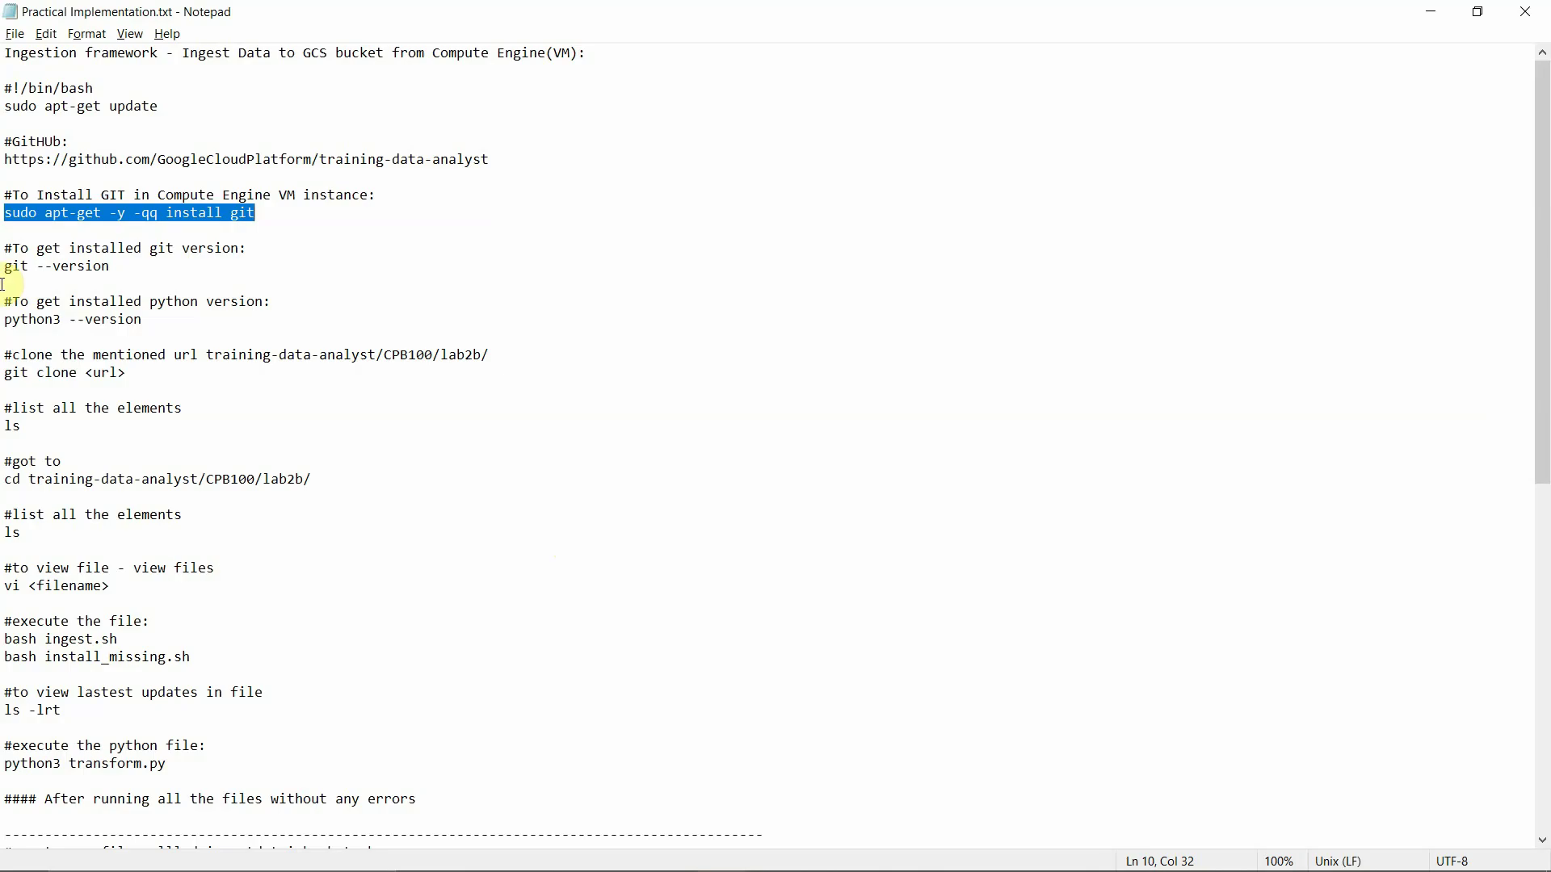
drag(5, 266, 121, 266)
key(ctrl+c)
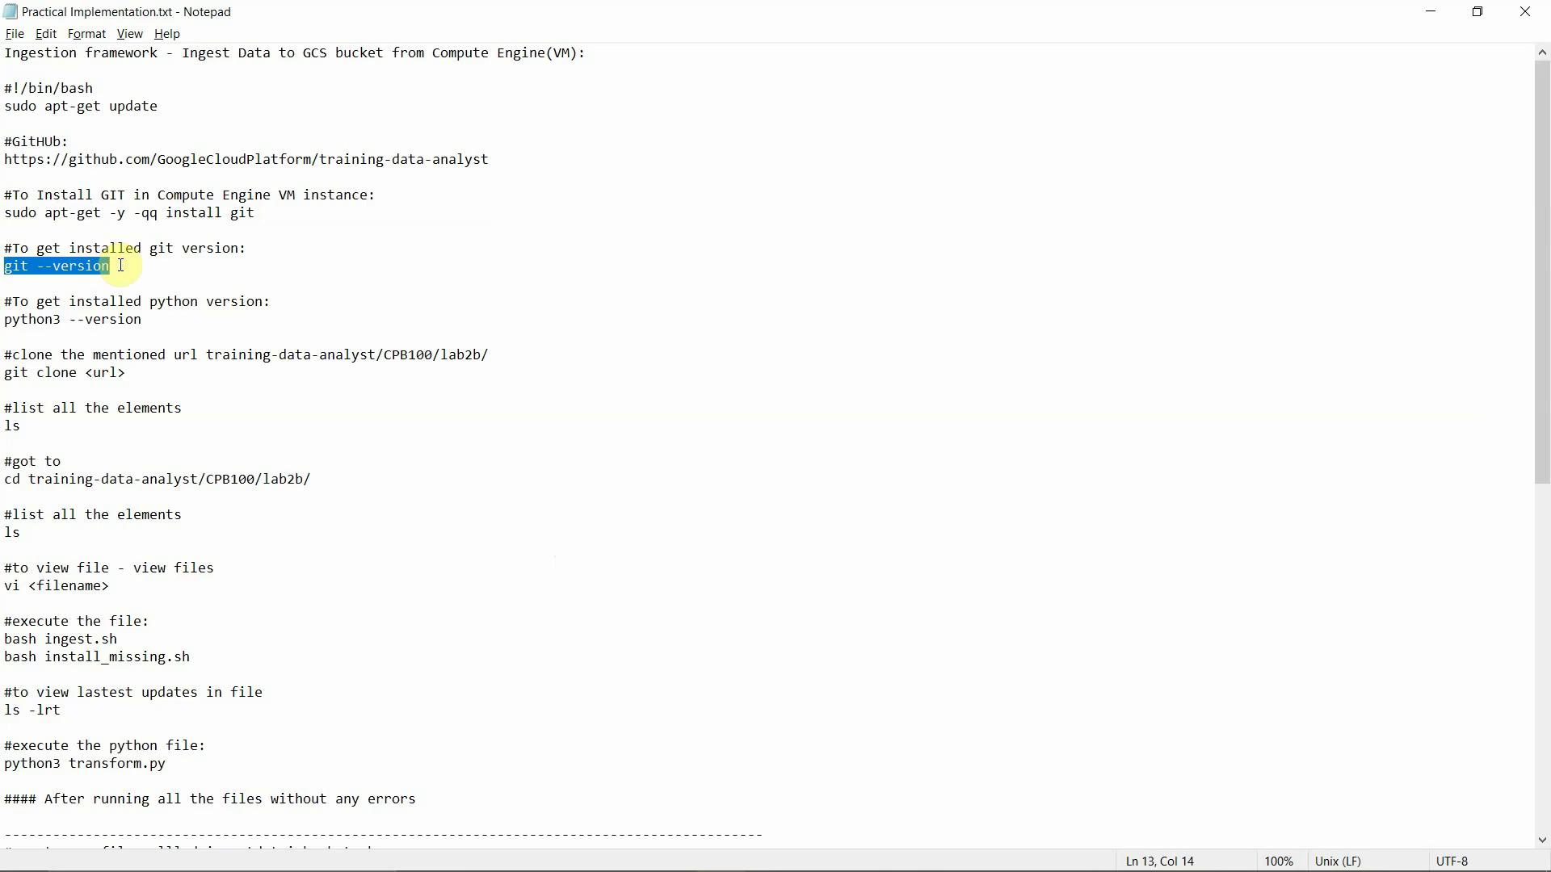
key(alt+Tab)
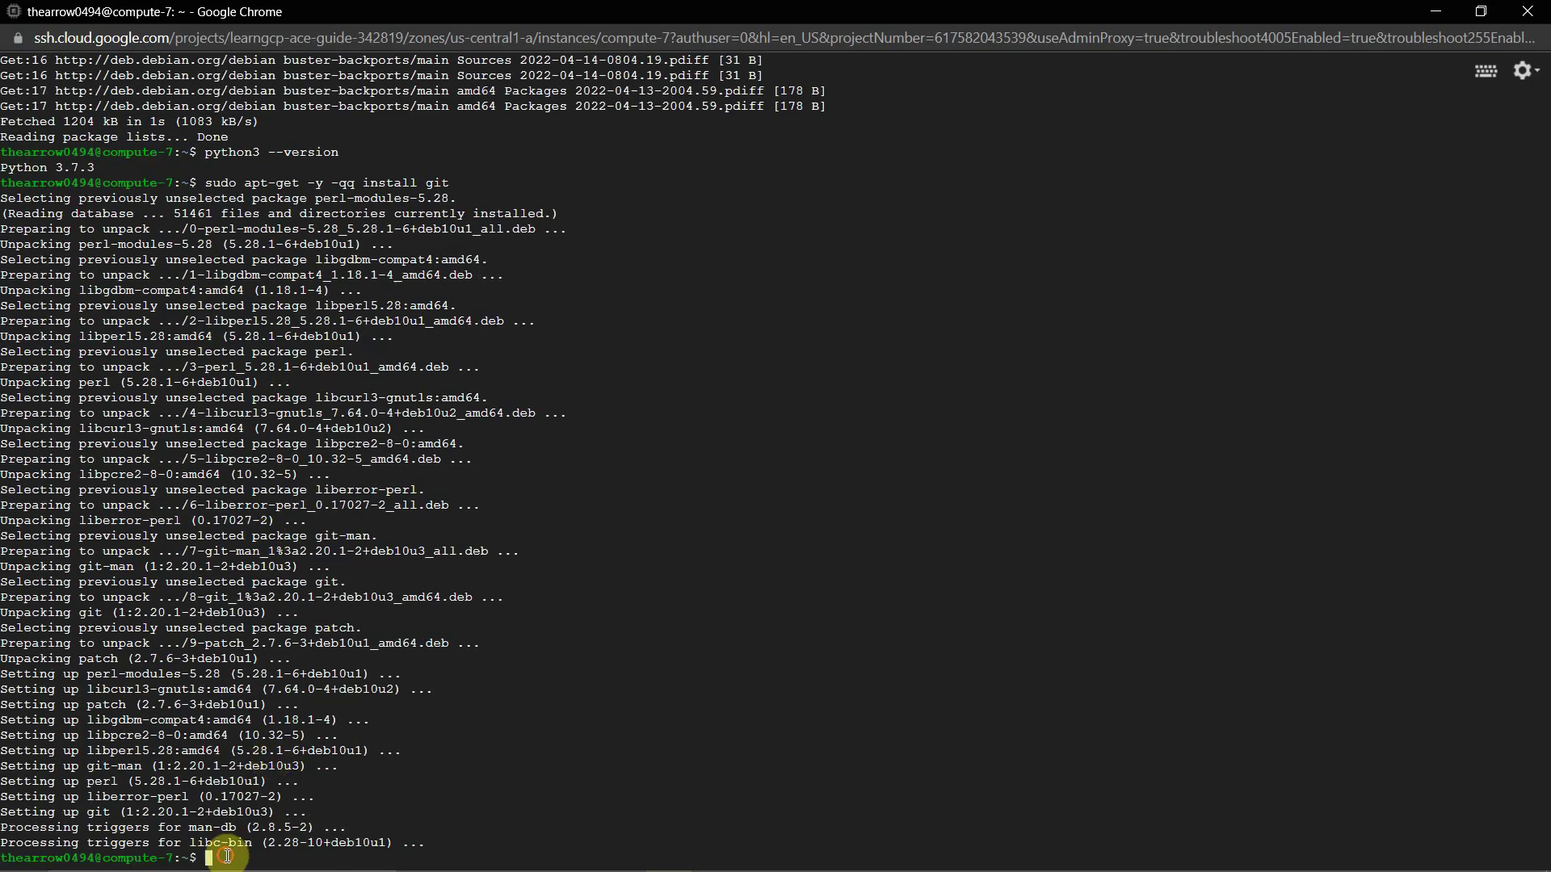
key(ctrl+v)
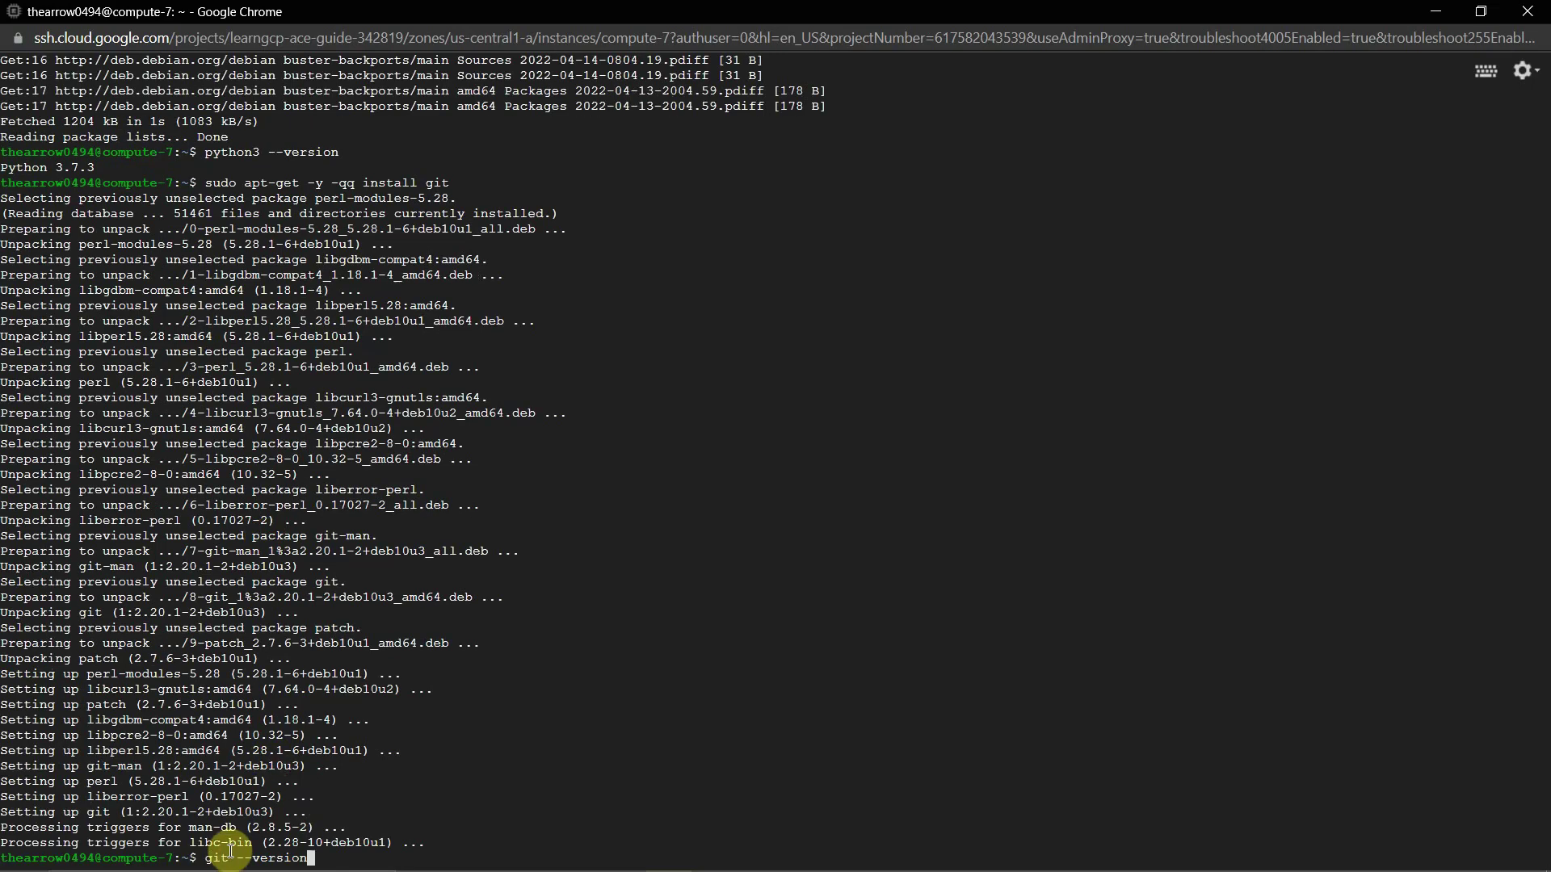
key(Return)
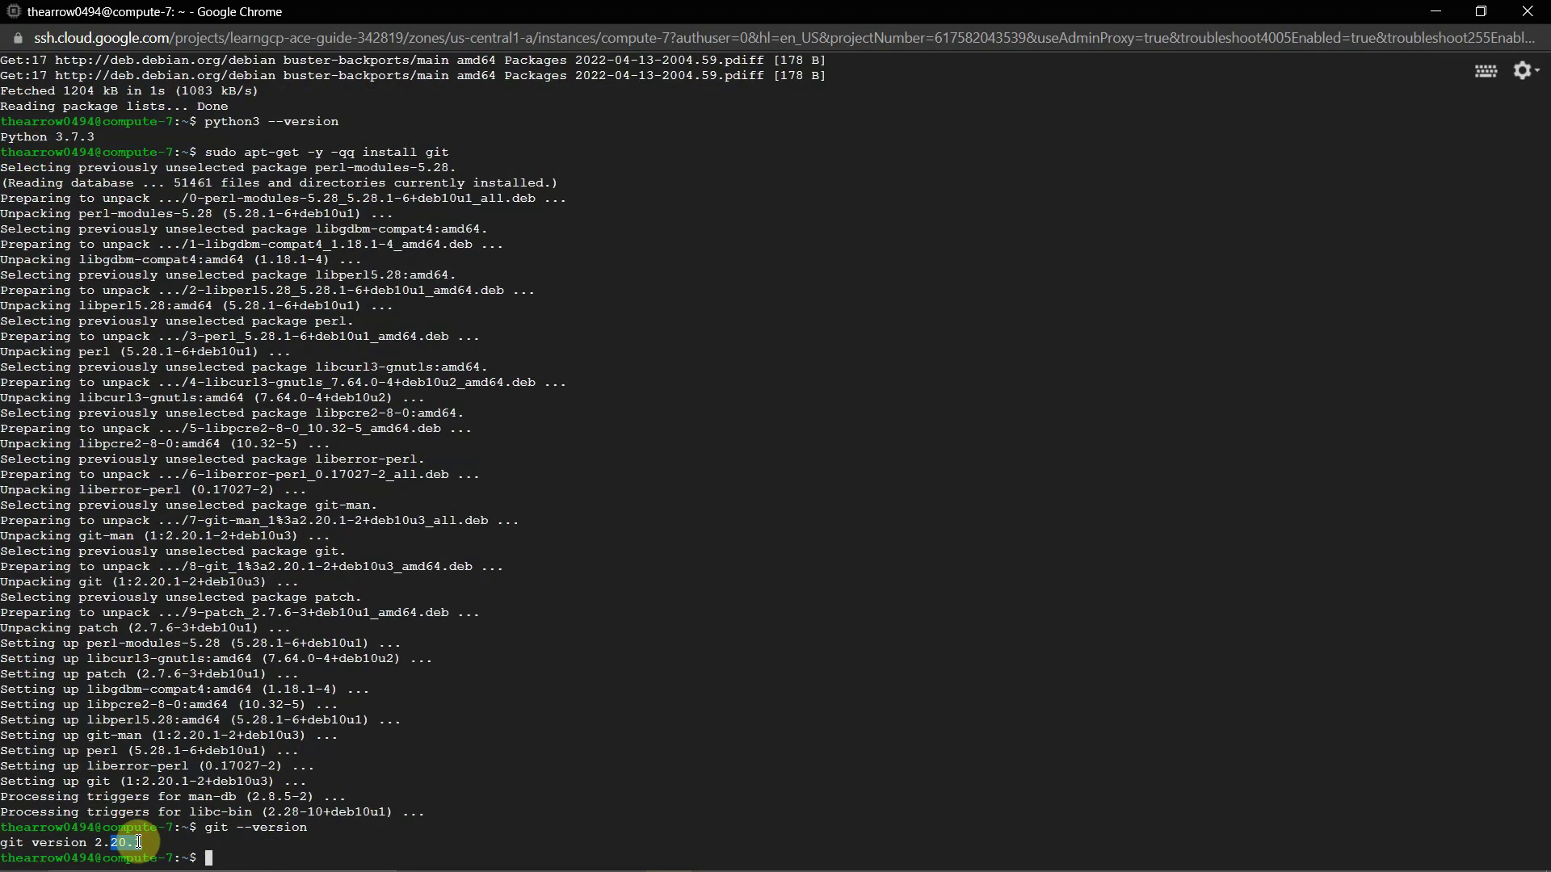
drag(139, 842, 19, 841)
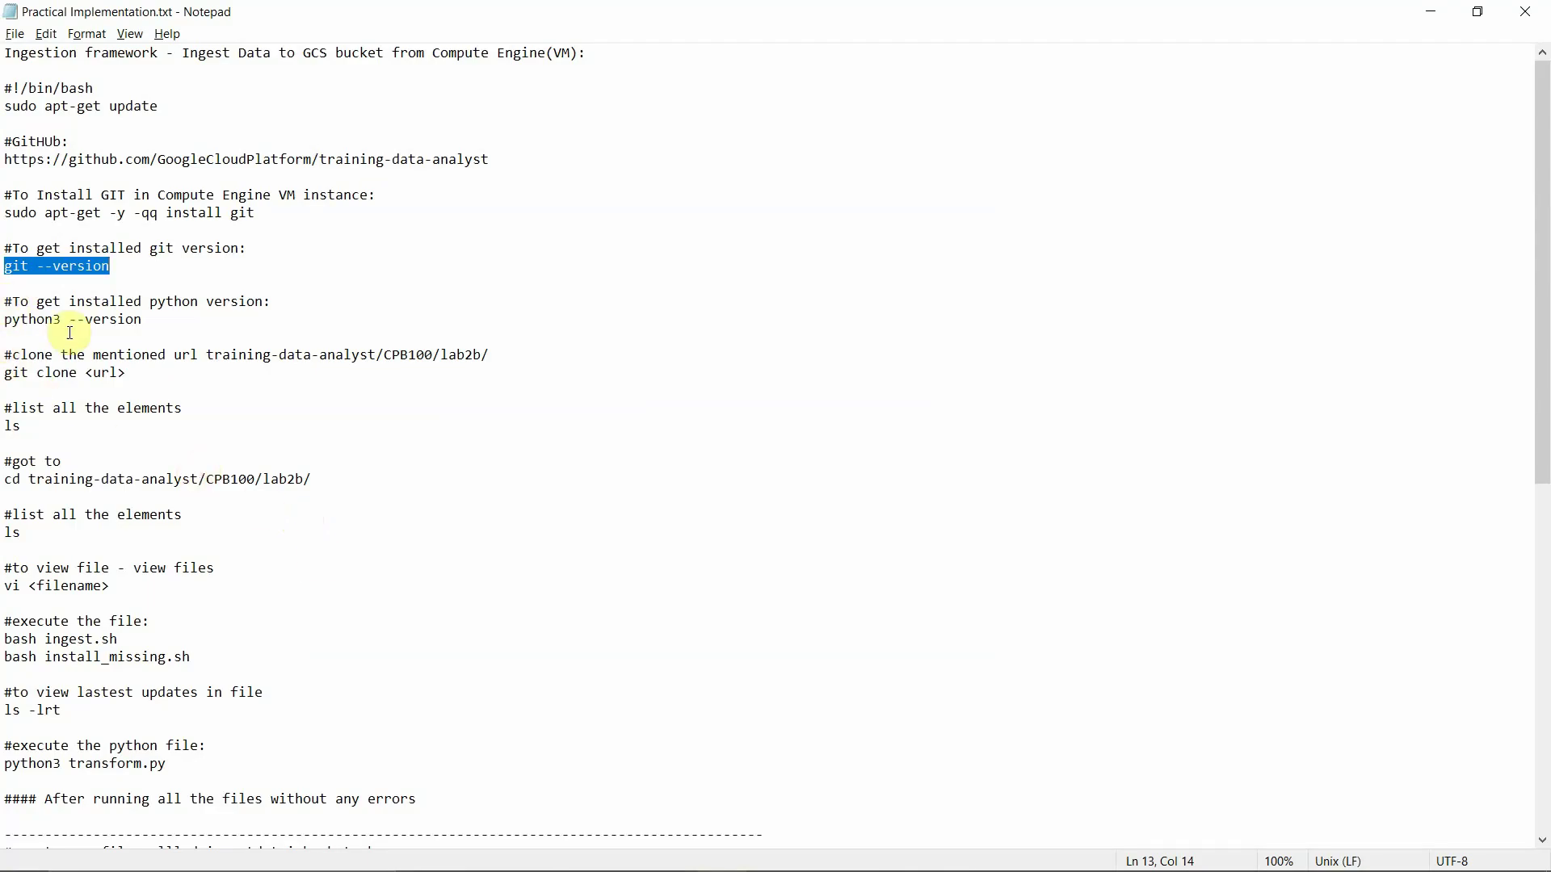
Copy the training-data-analyst GitHub URL from the Notepad notes, open it in a new Chrome tab, and browse to the CPB100/lab2b folder
drag(152, 319, 4, 320)
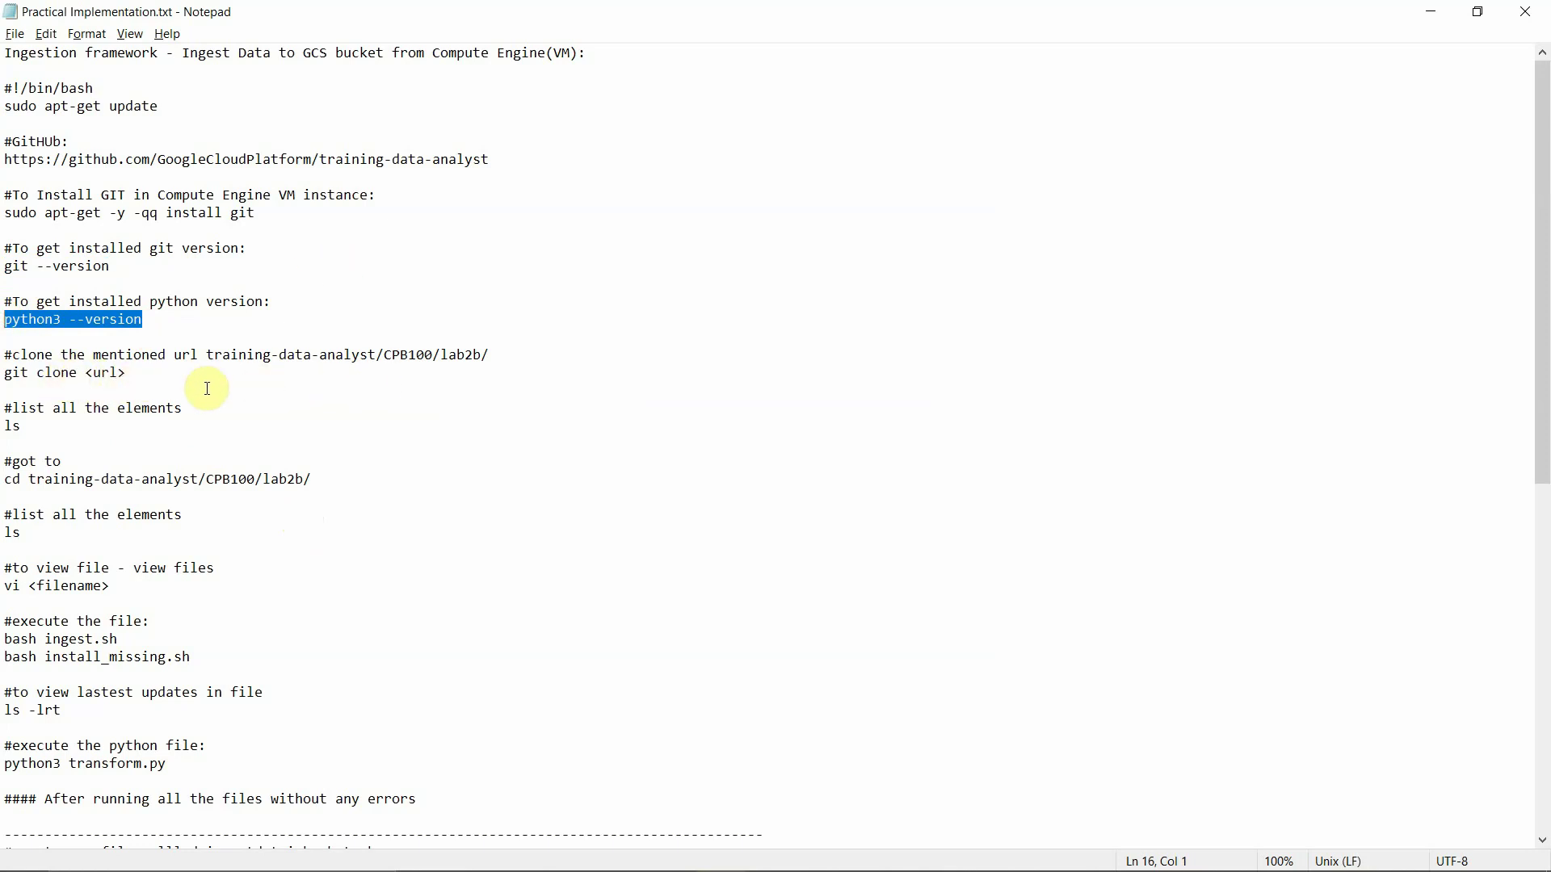
drag(3, 169, 503, 166)
key(ctrl+c)
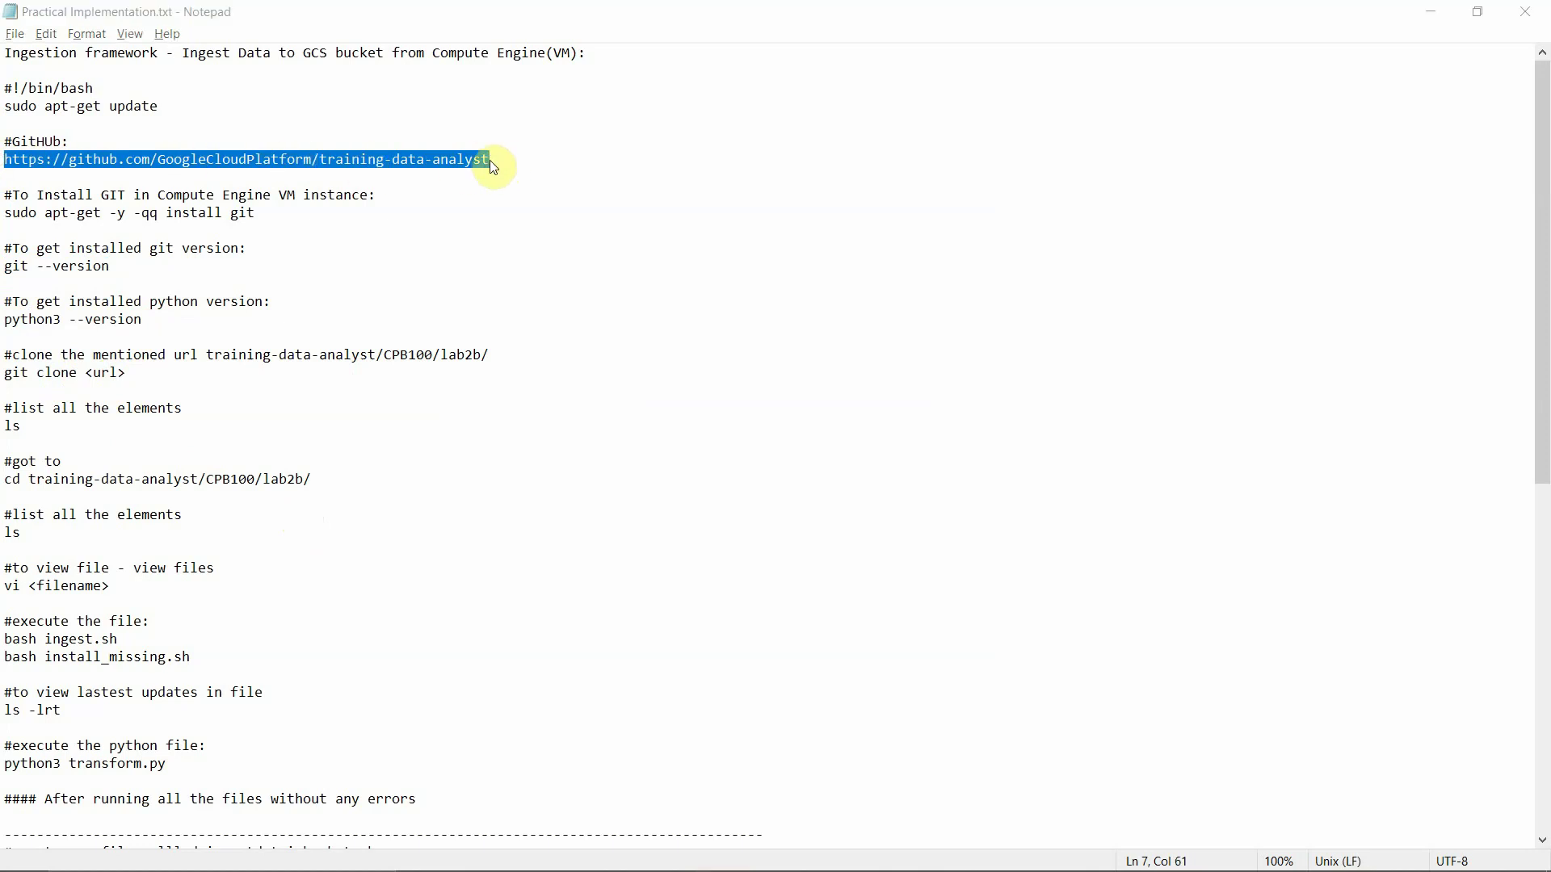
key(alt+Tab)
key(alt+Tab)
key(alt+Tab)
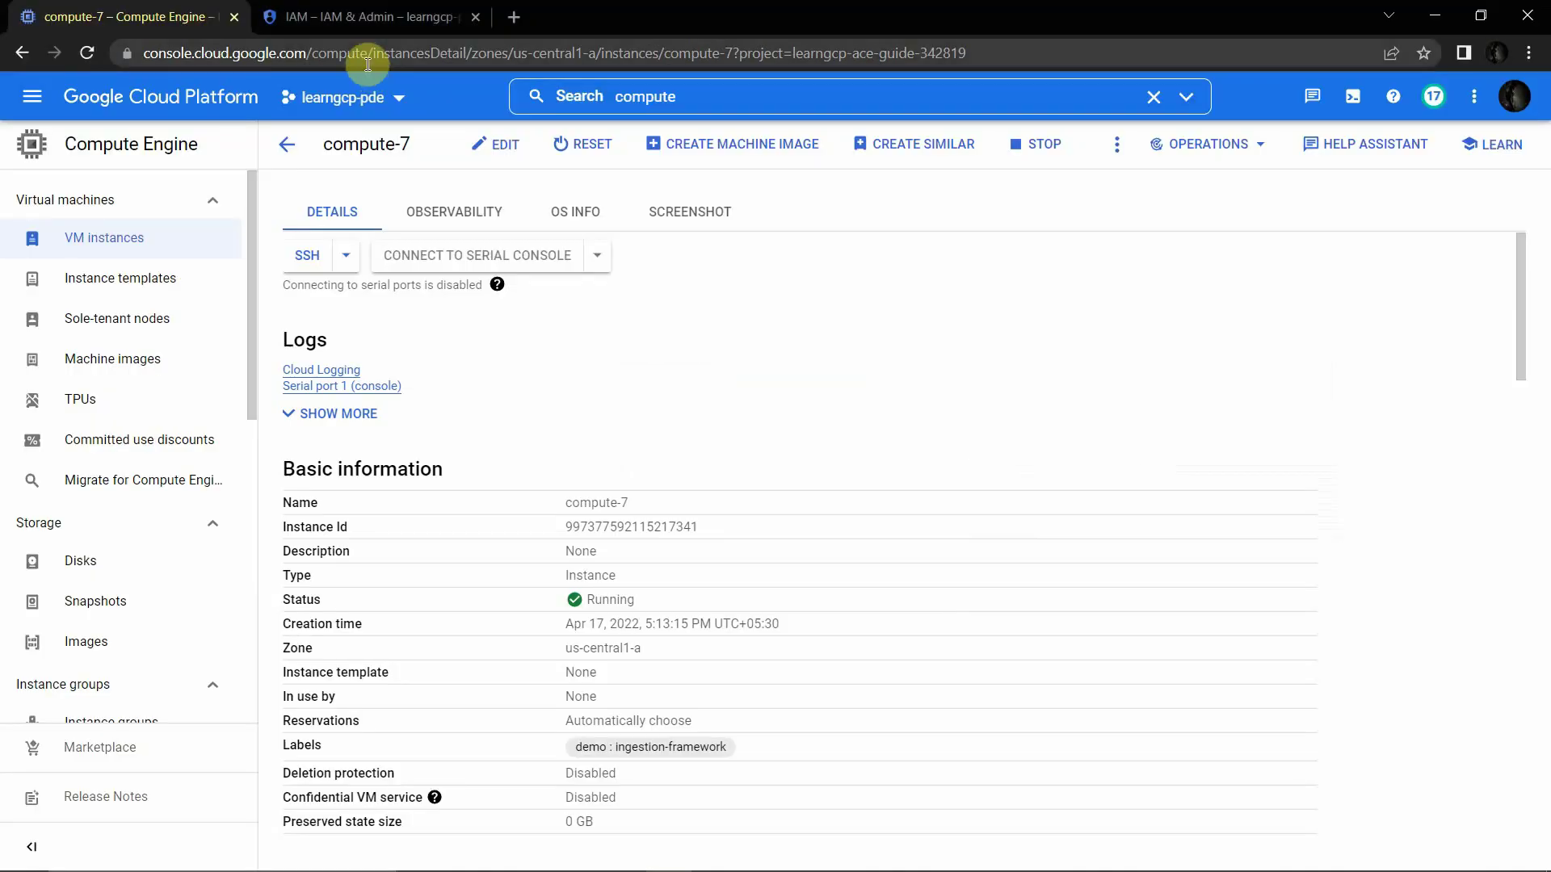
click(501, 19)
key(ctrl+v)
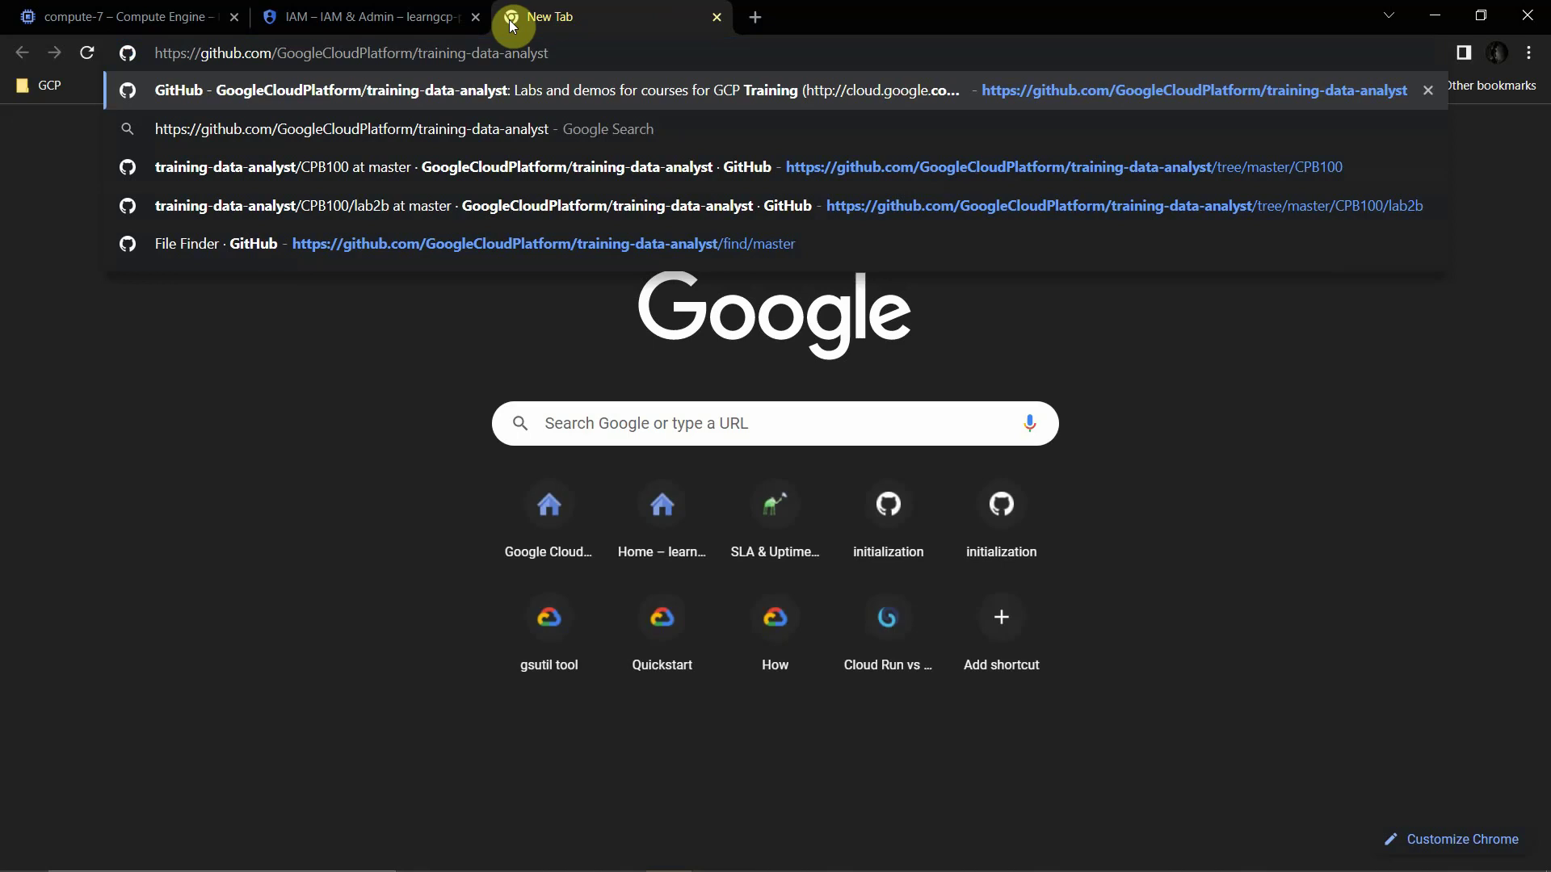
key(Return)
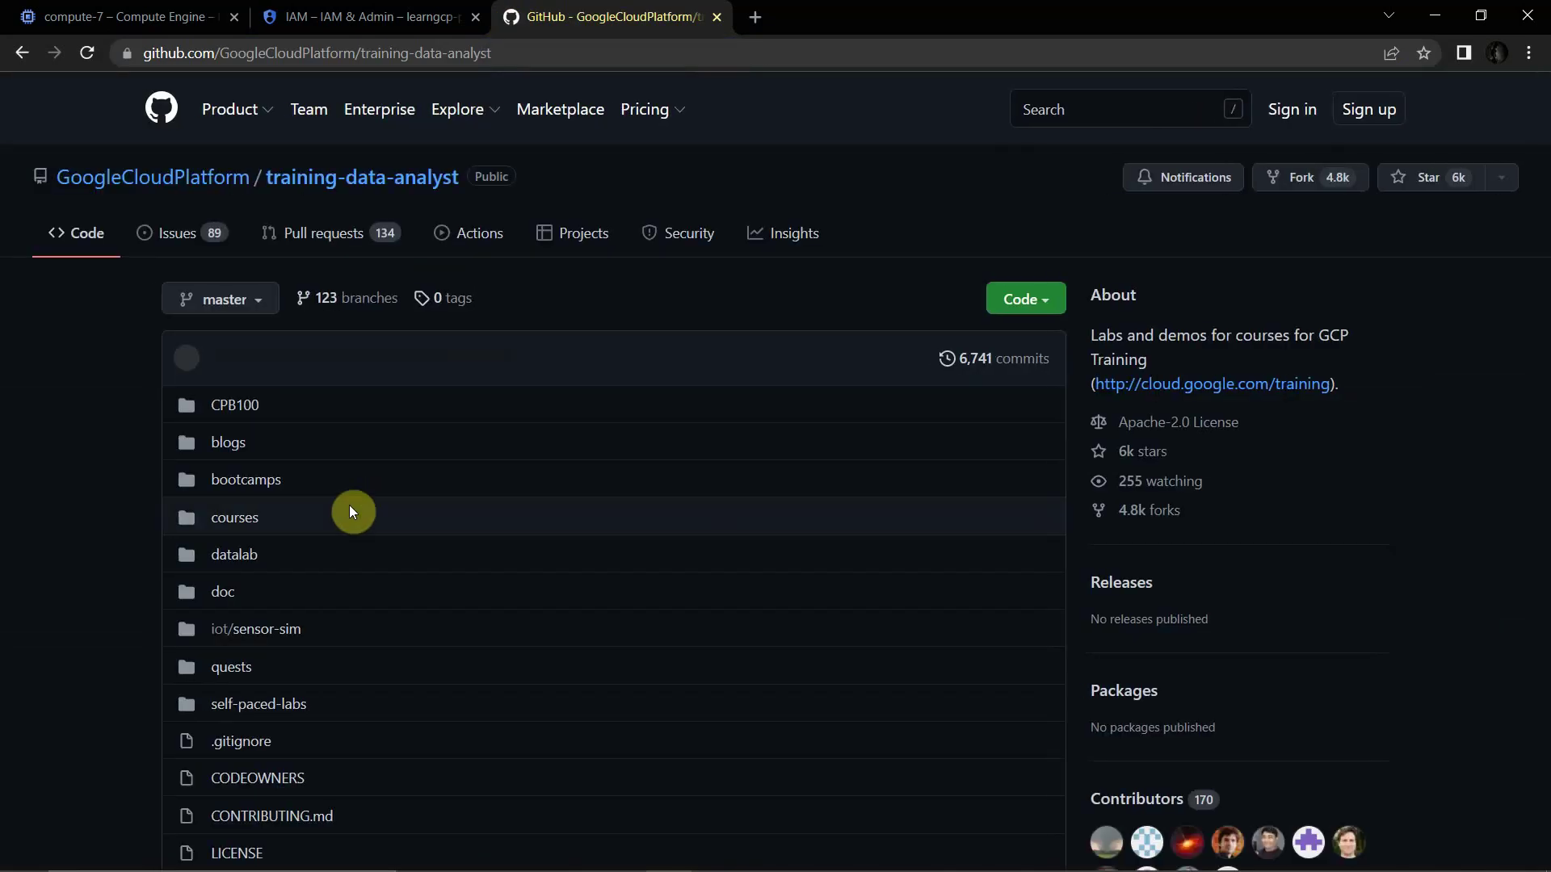
click(231, 416)
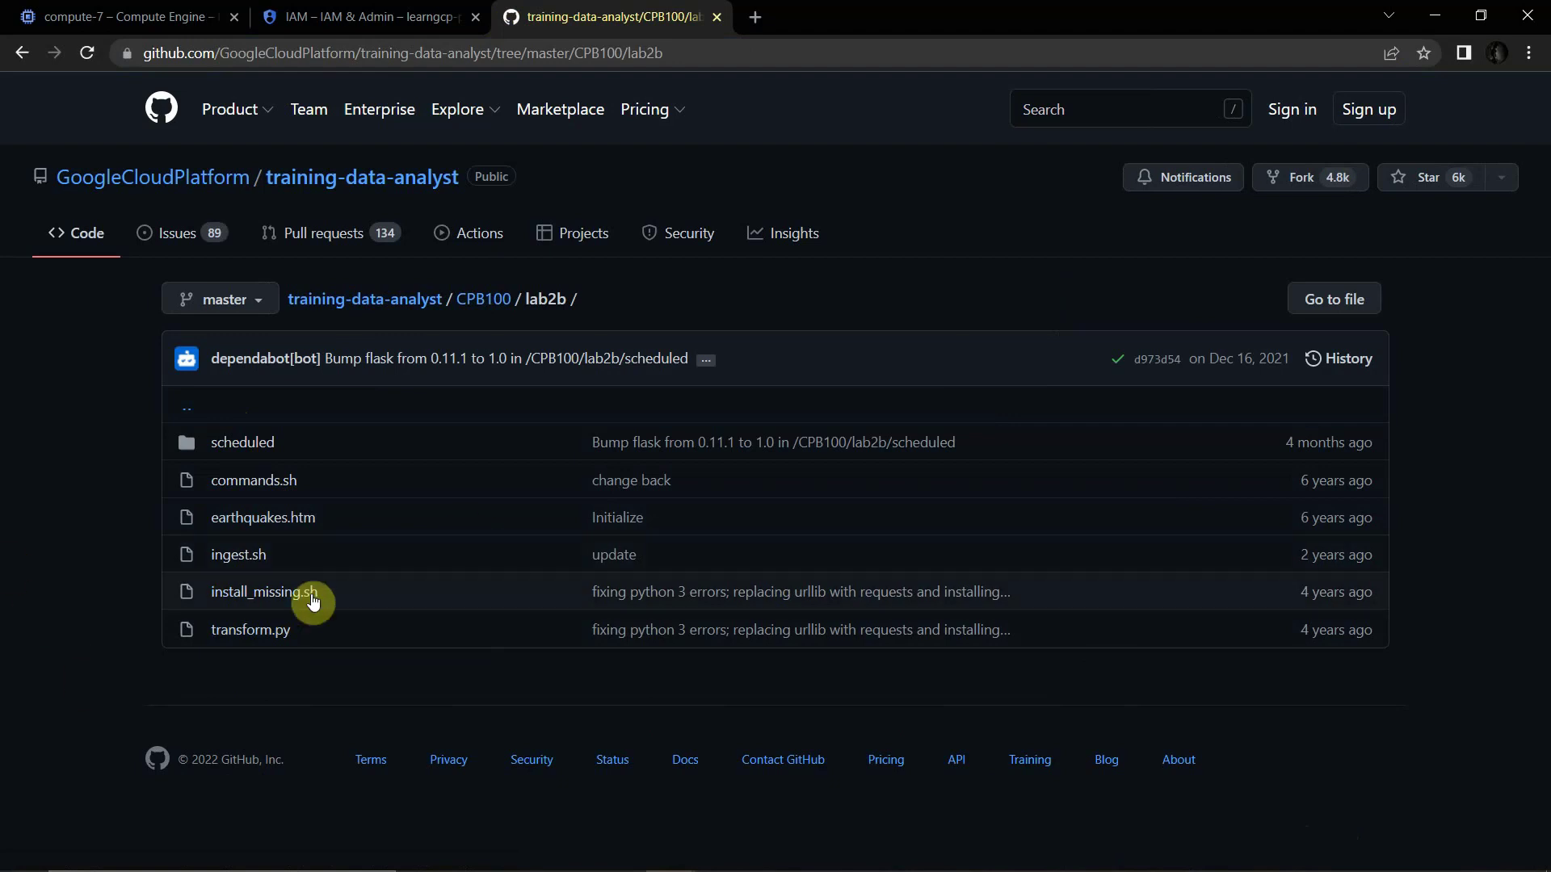
Copy the HTTPS clone URL from the training-data-analyst repository root and clone it with git clone in the compute-7 SSH terminal
click(417, 299)
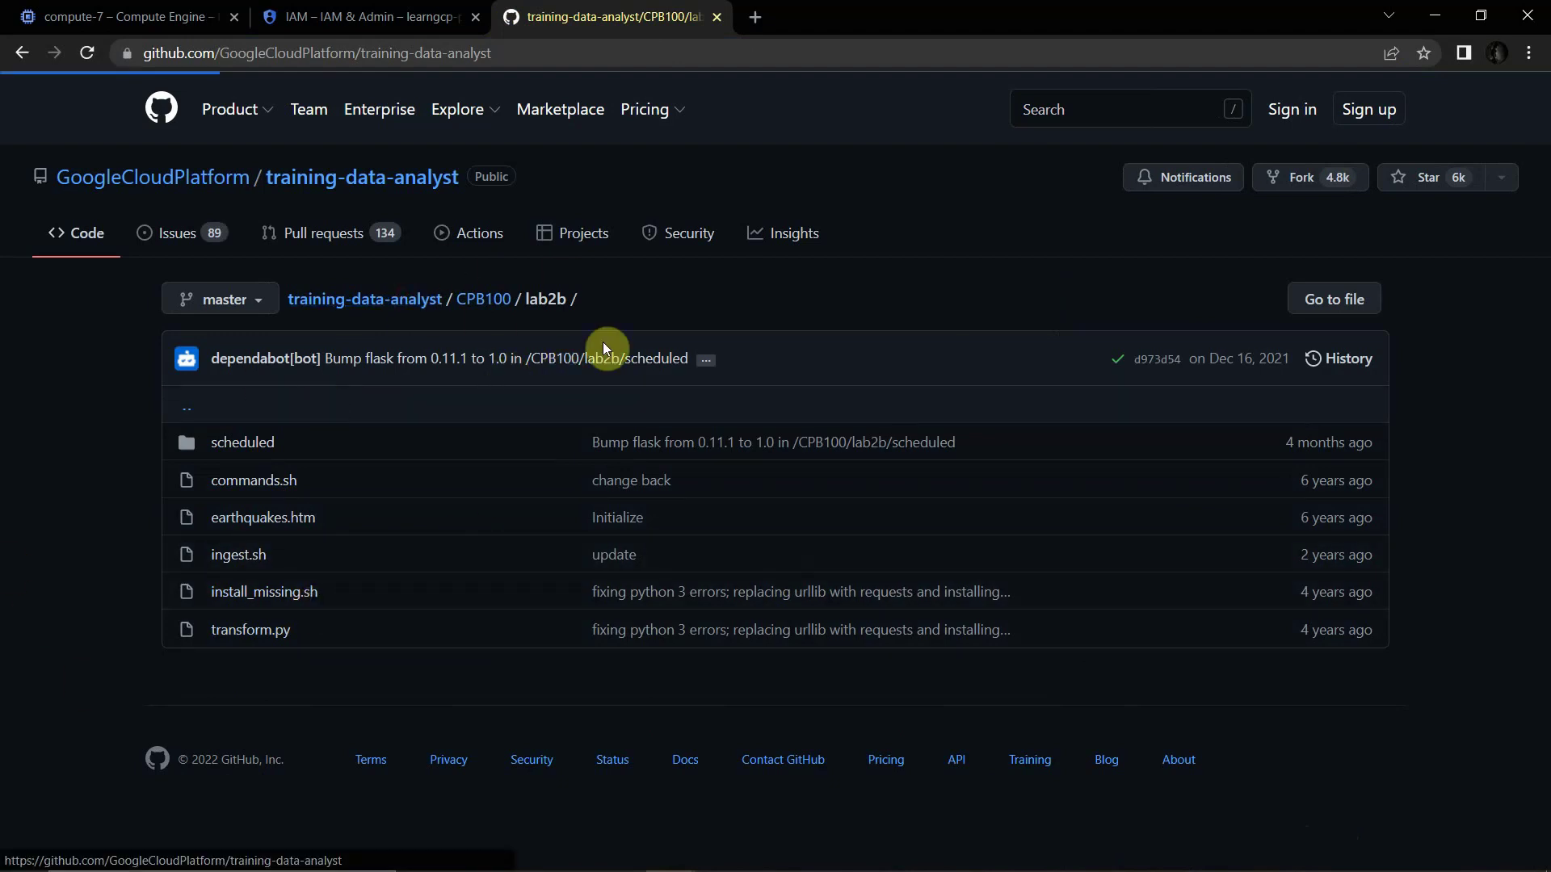
click(1019, 297)
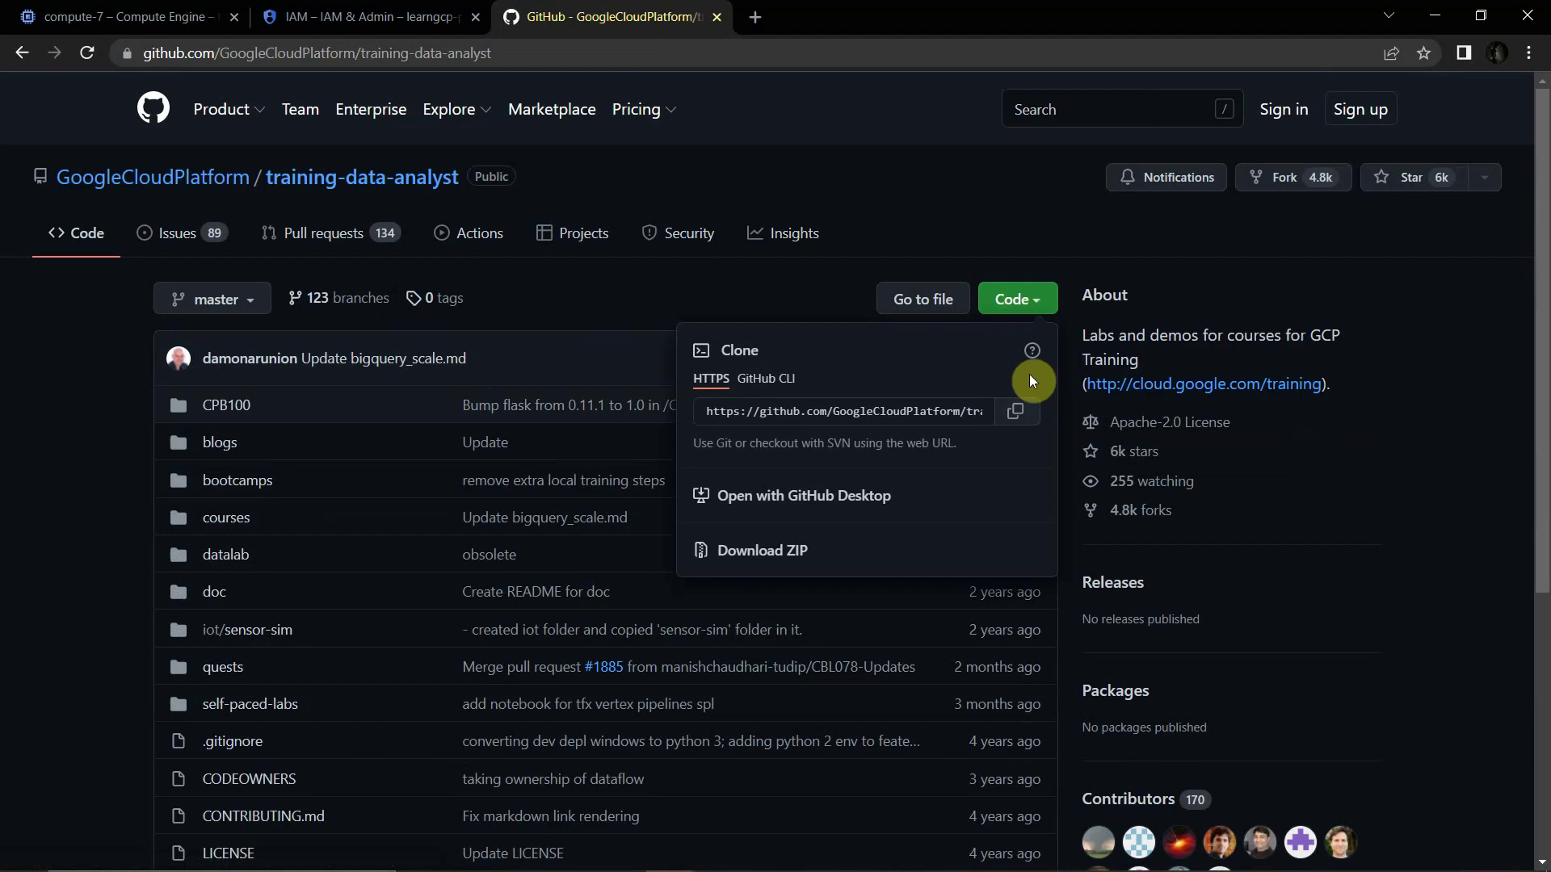
click(1013, 410)
key(alt+Tab)
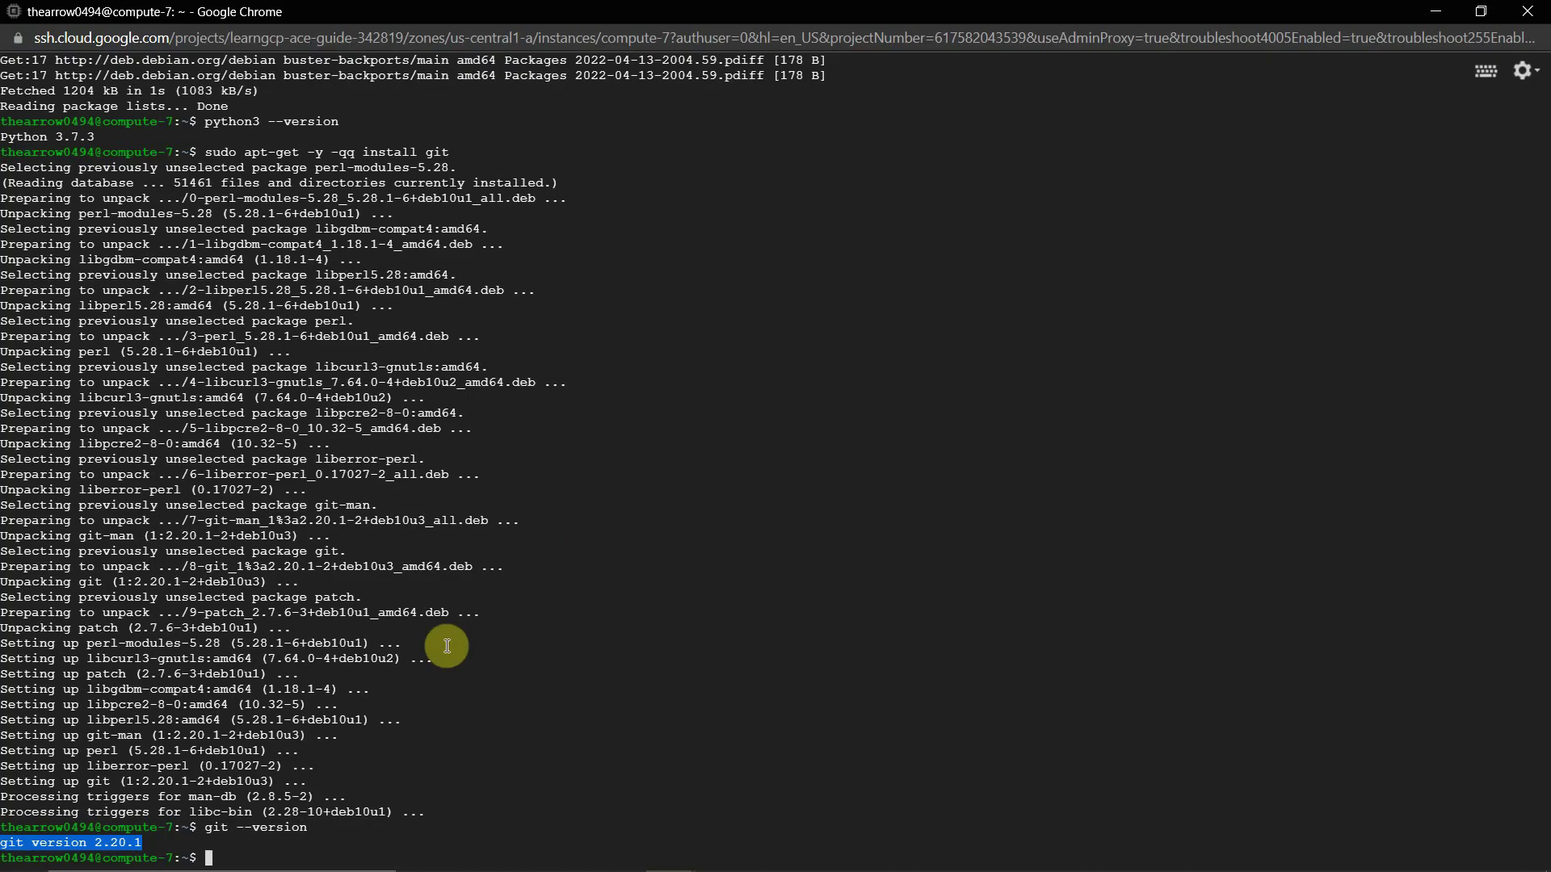
click(218, 843)
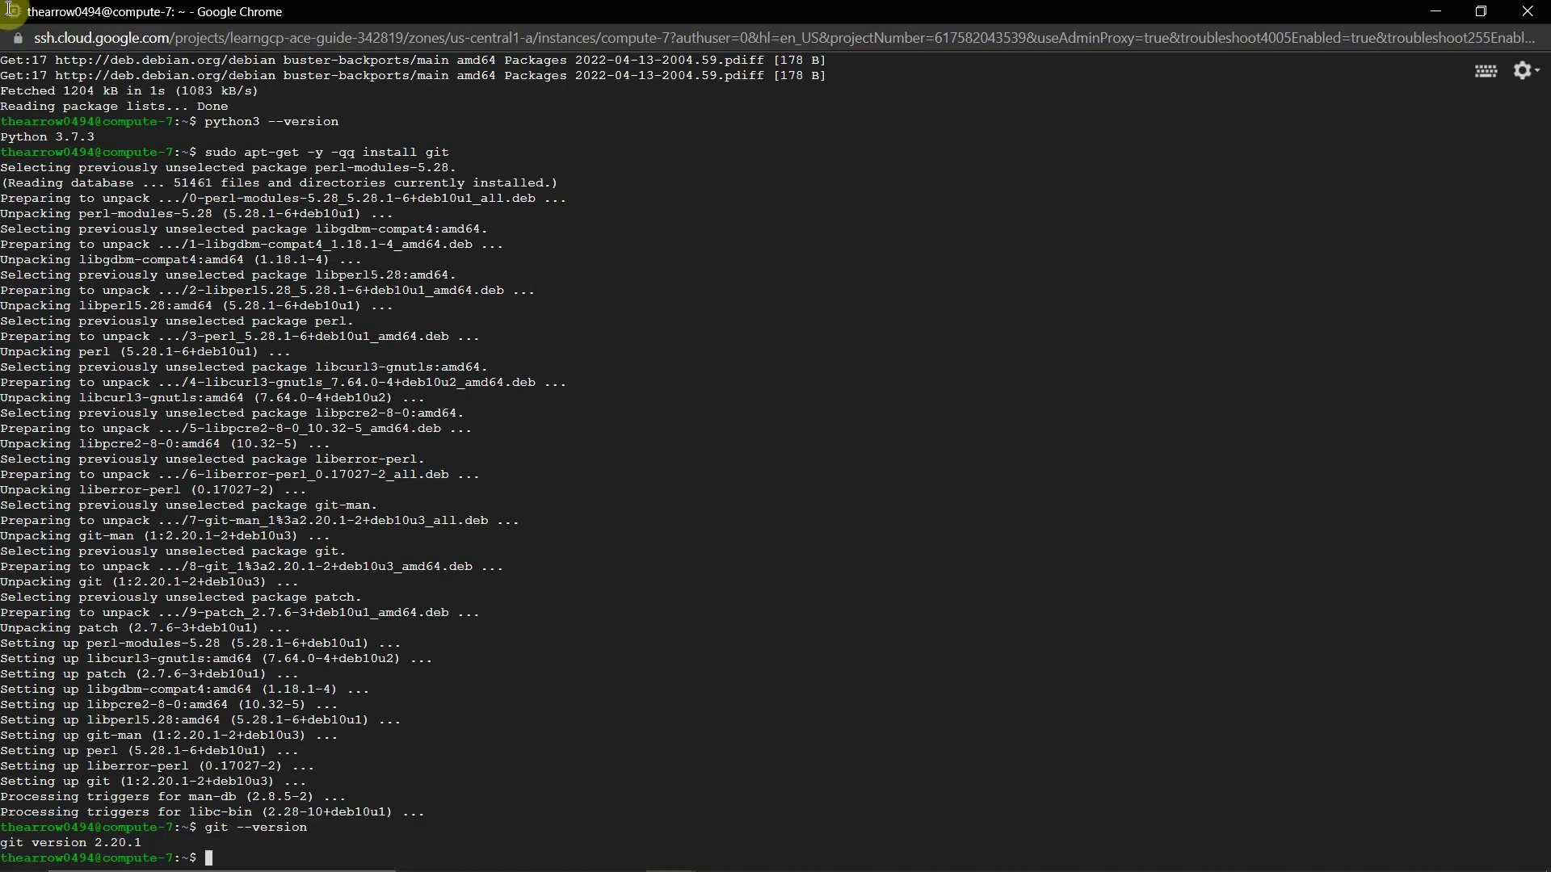
key(ctrl+v)
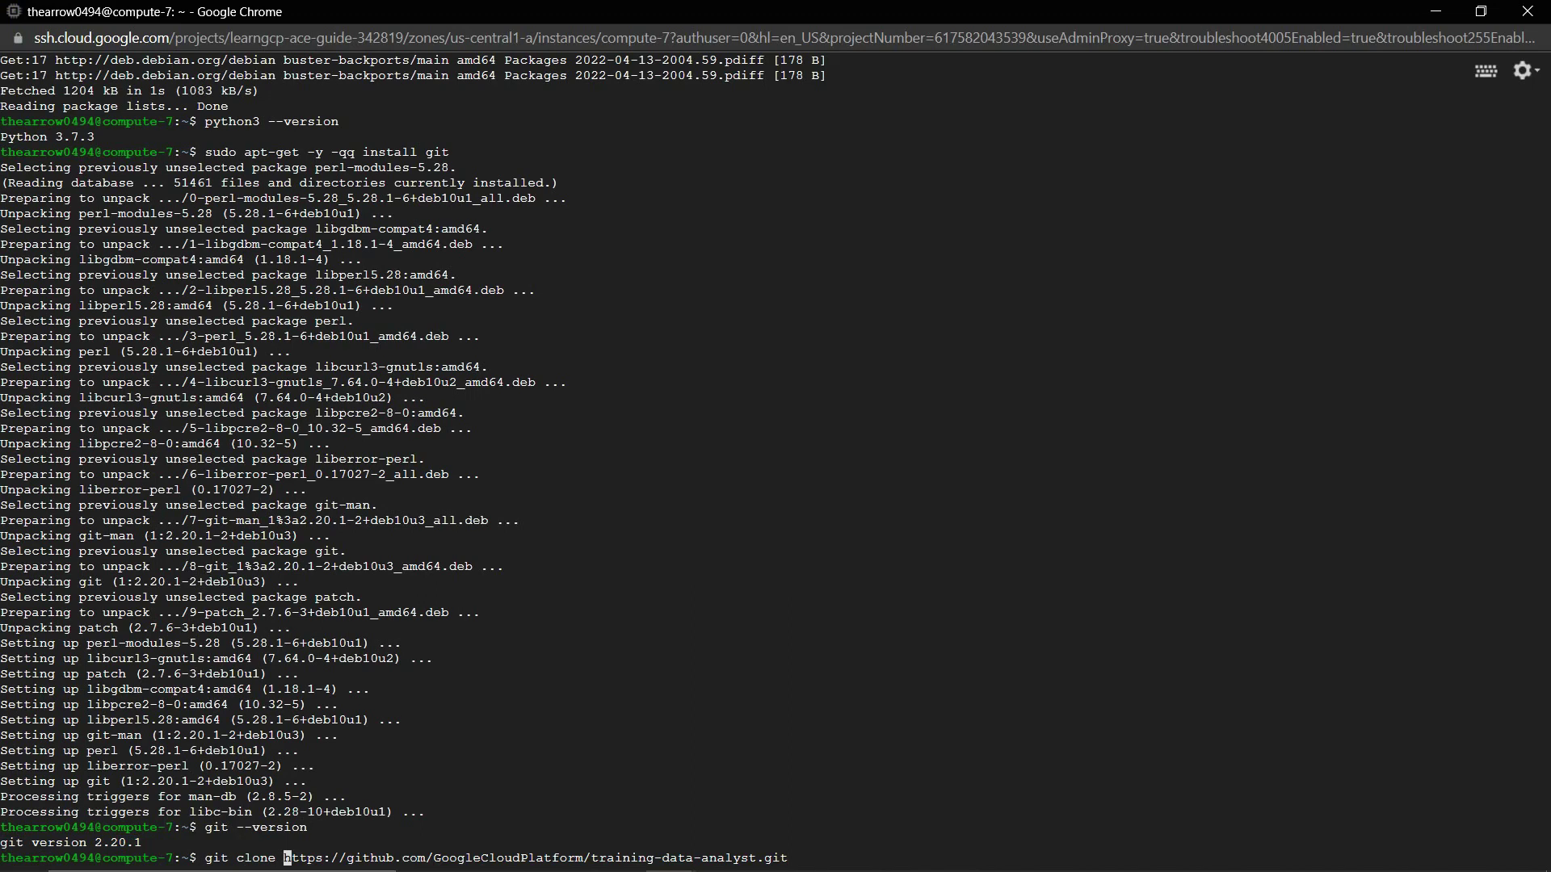
key(Return)
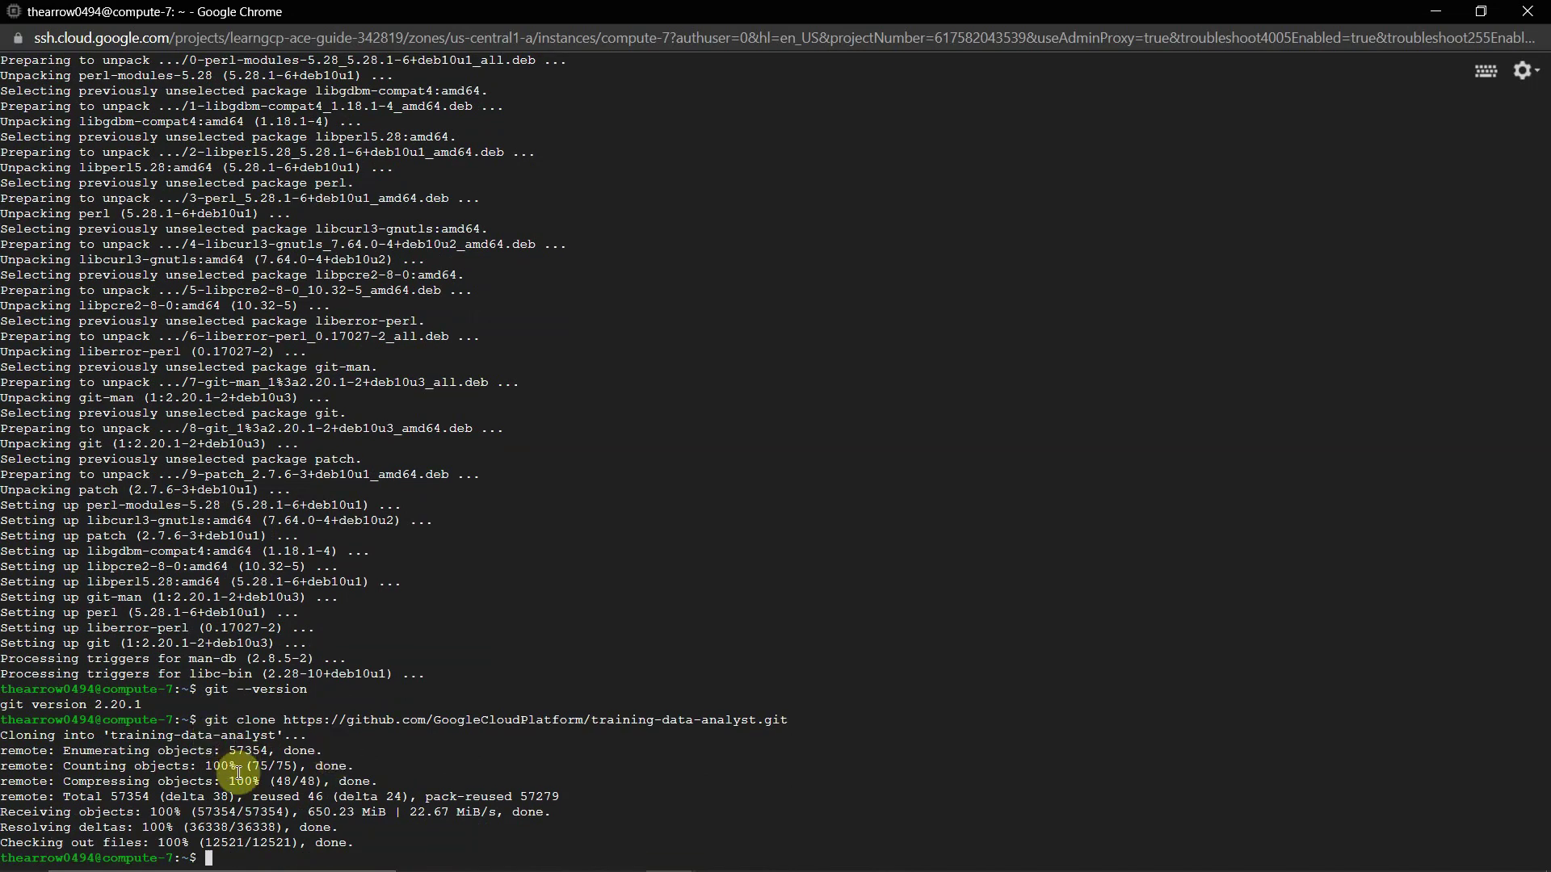
List the home directory with ls, change into training-data-analyst, and list its contents
text(ls)
key(Return)
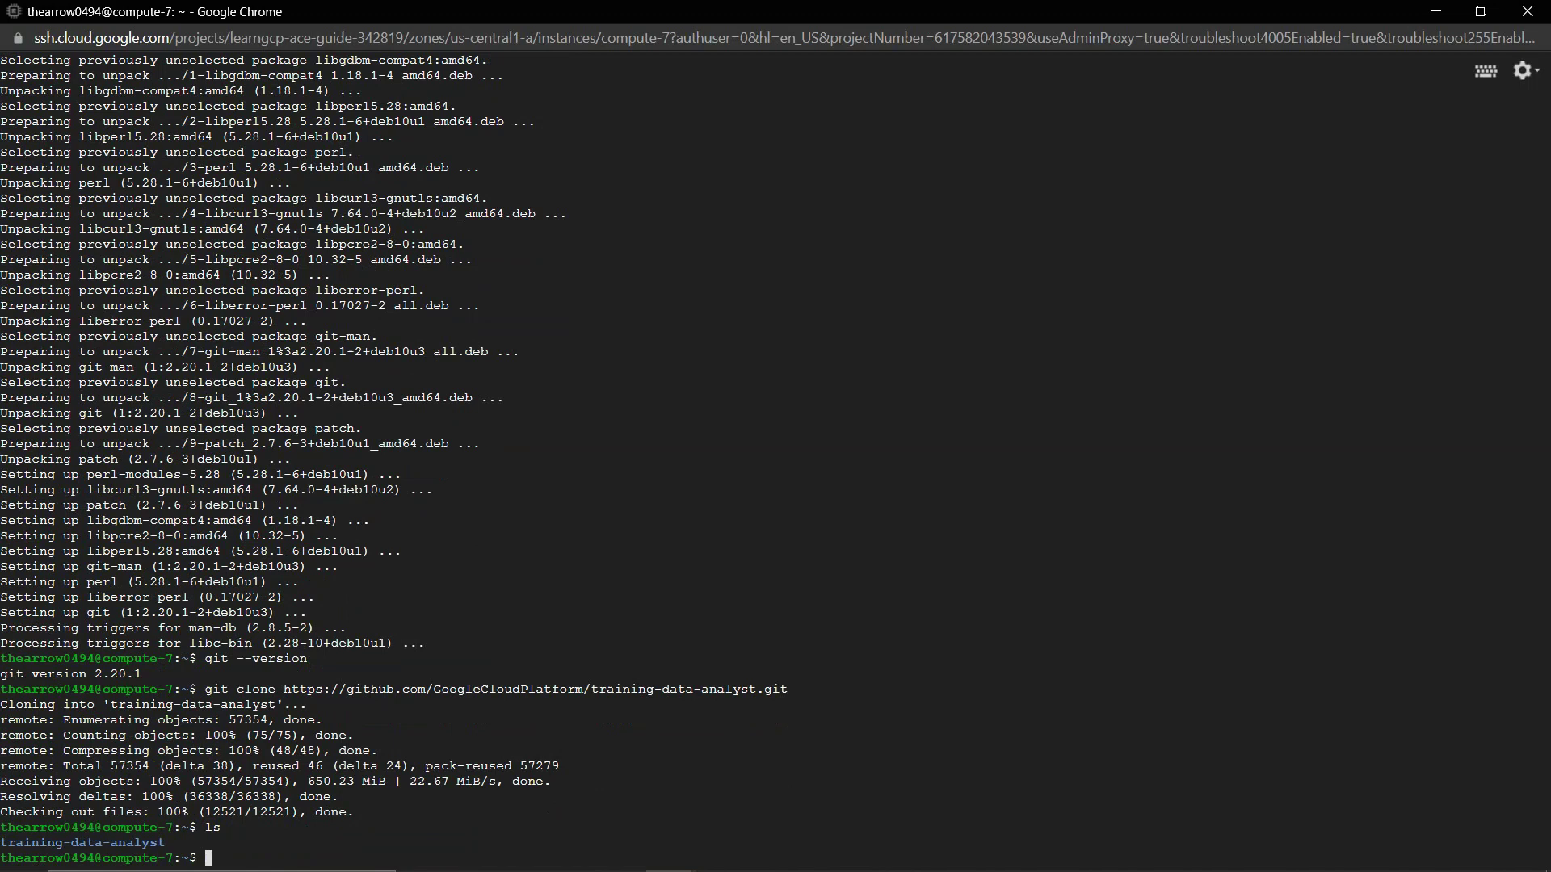
text(cd tra)
key(Tab)
key(Return)
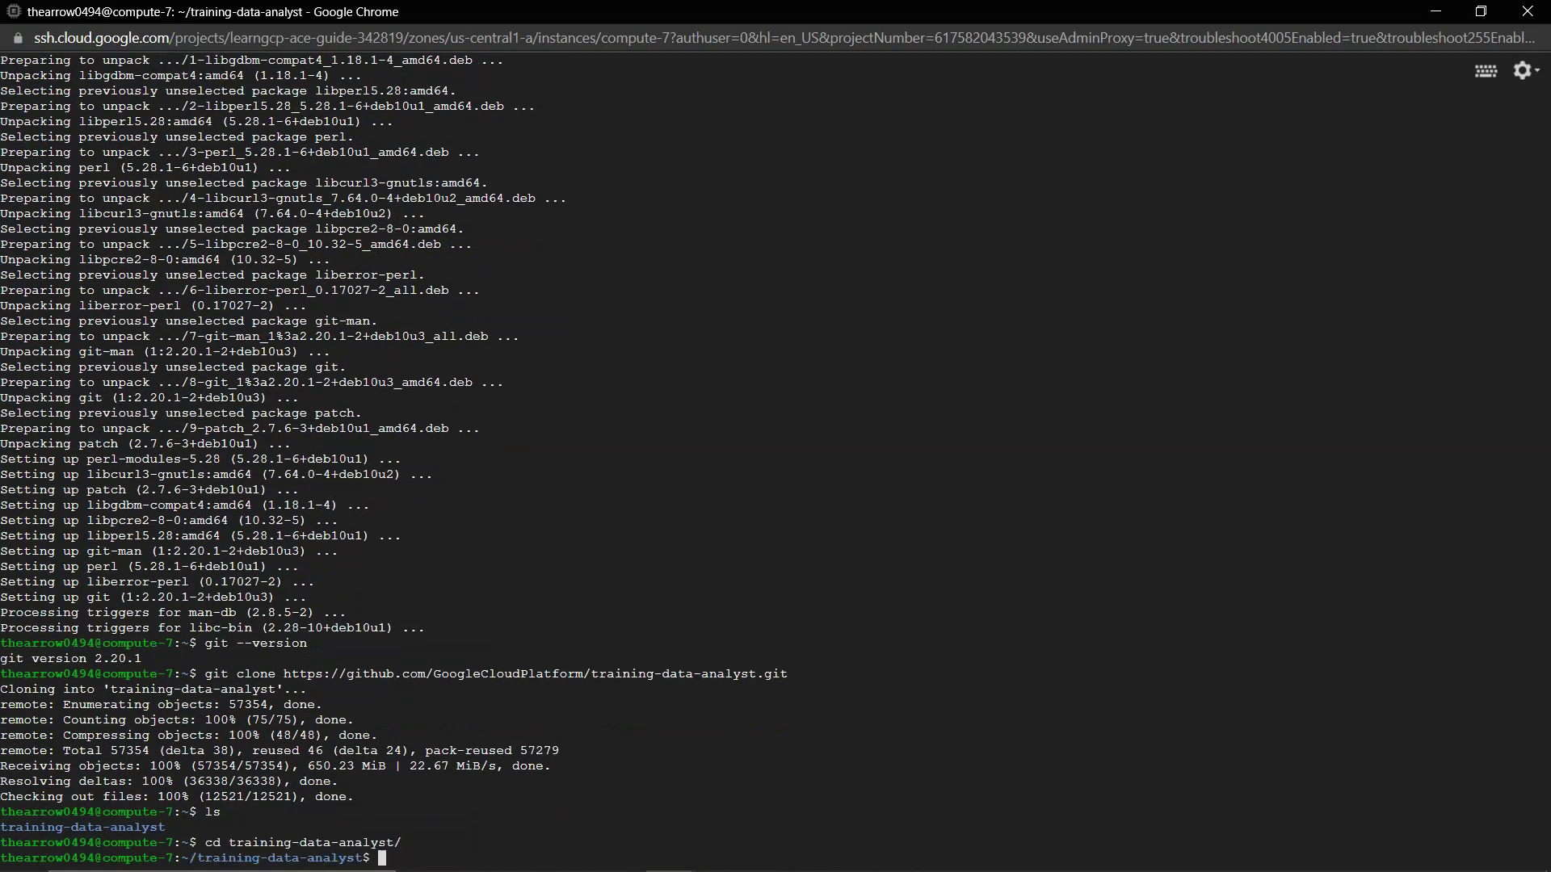
text(ls)
key(Return)
Change into the CPB100 directory and list its contents with ls
text(cd )
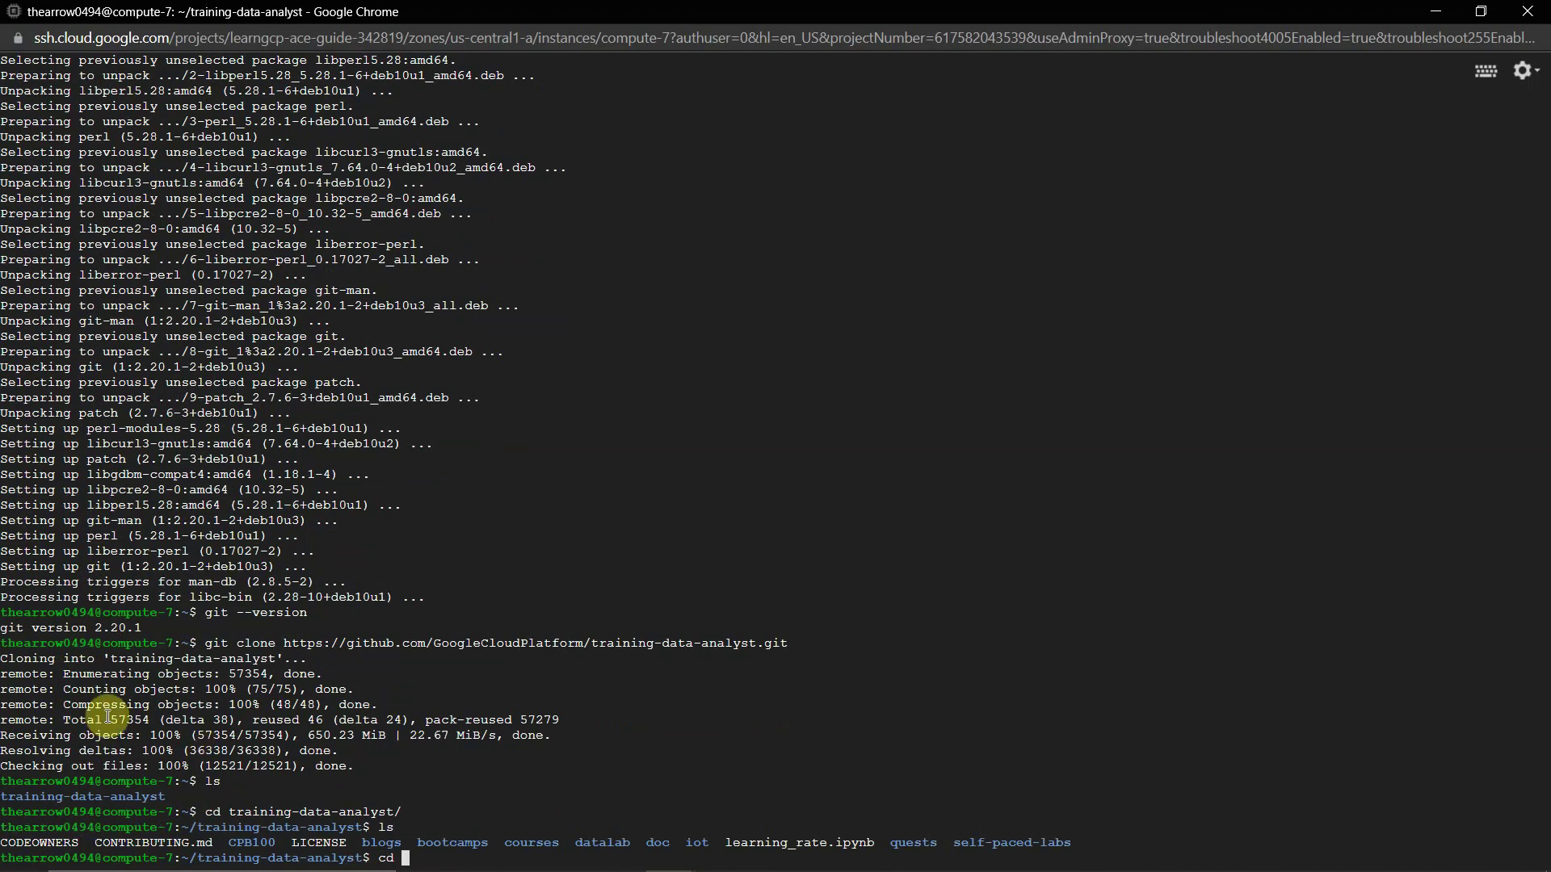
text(CP)
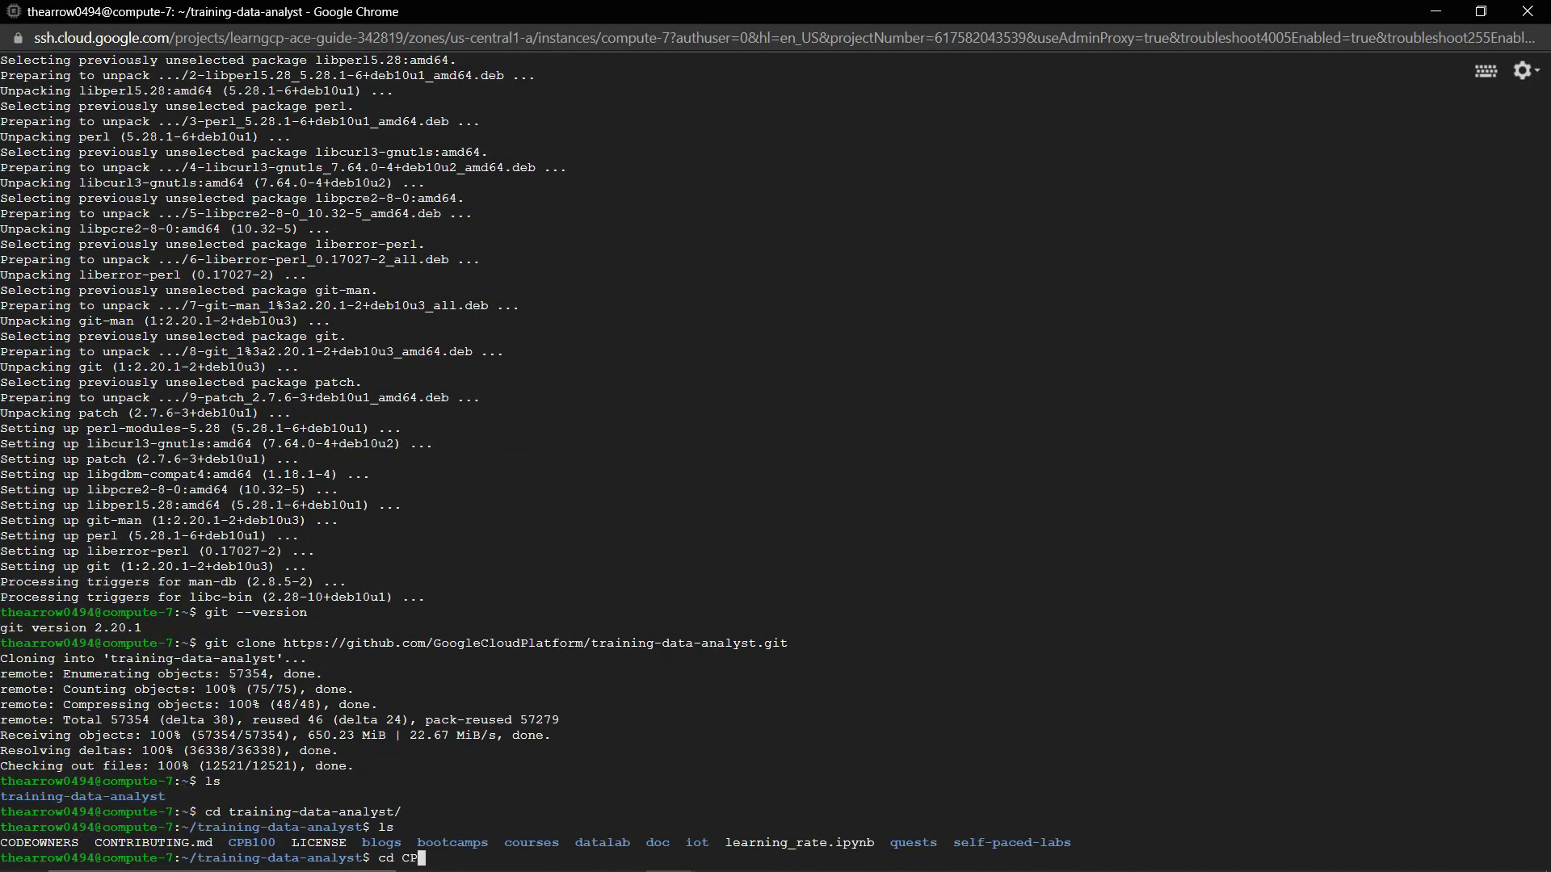
text(B10)
key(Return)
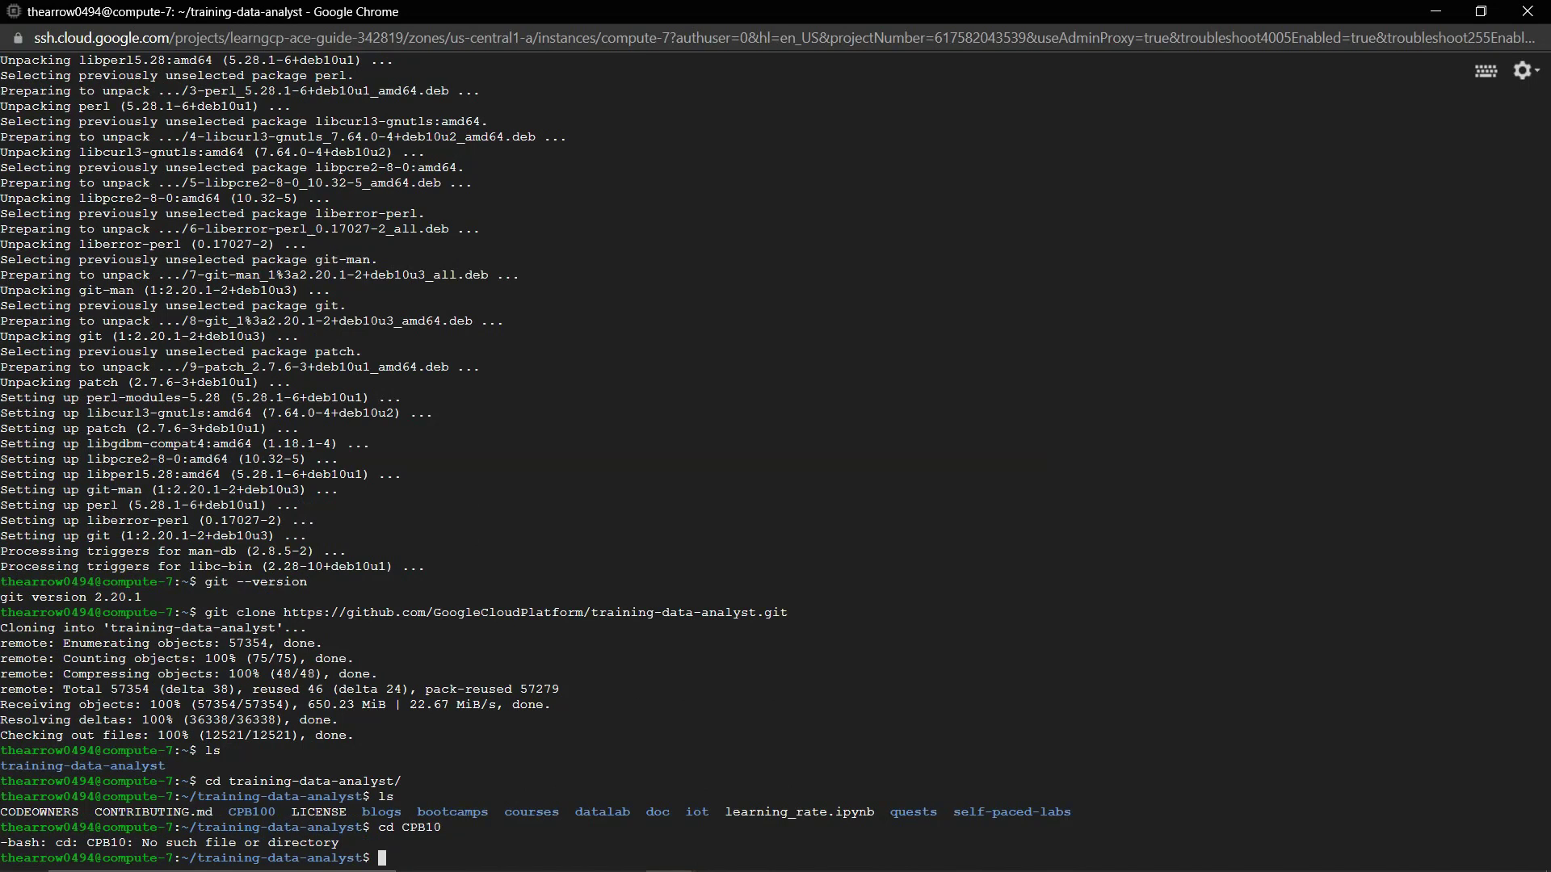
key(Up)
key(Tab)
key(Return)
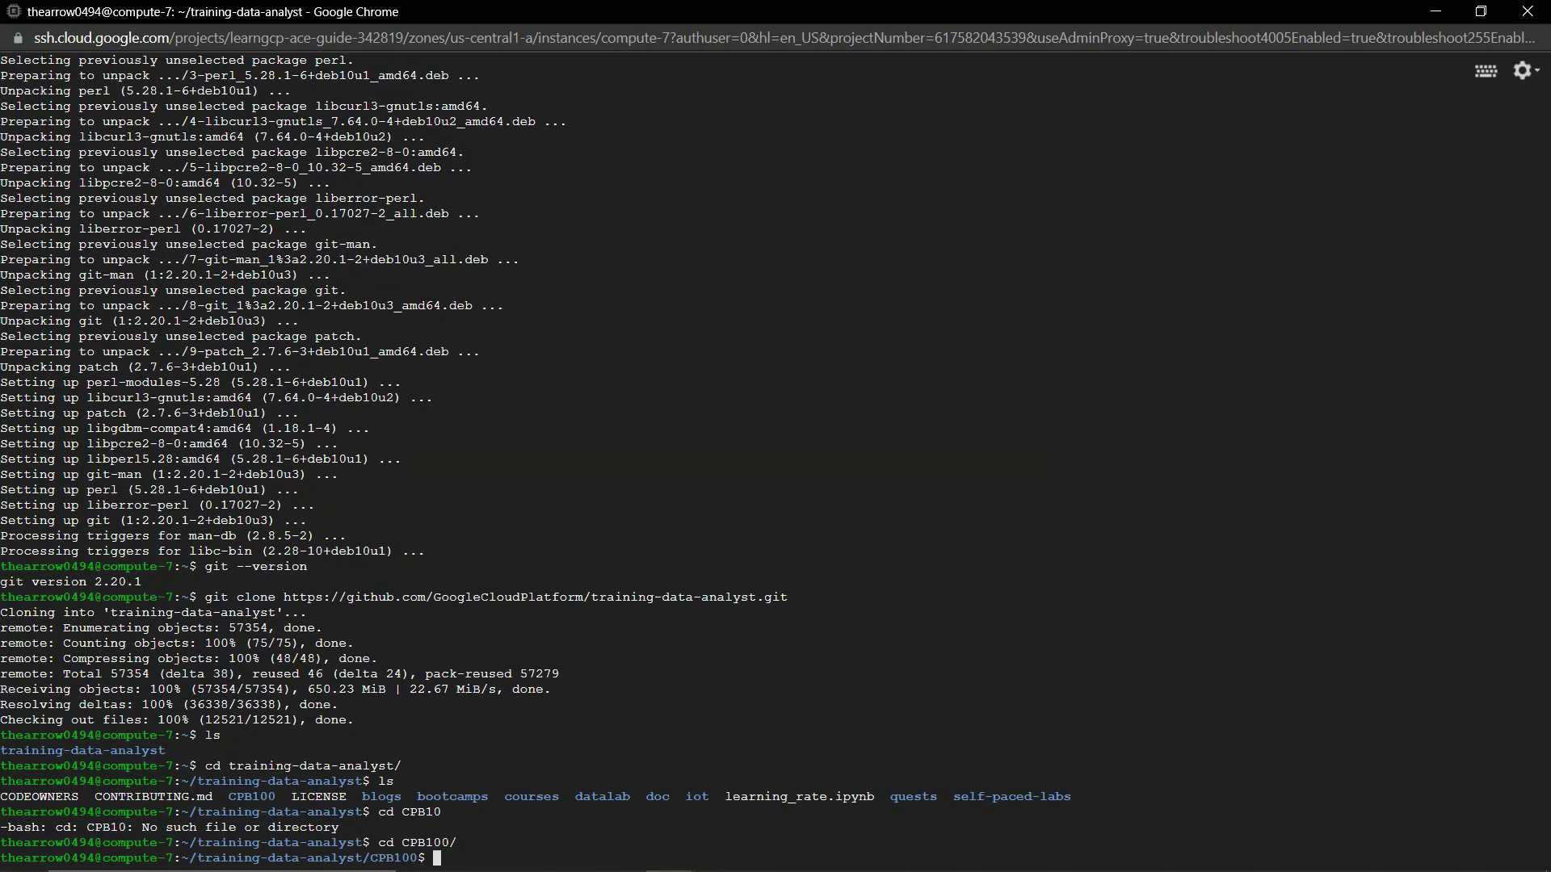
text(ls)
key(Return)
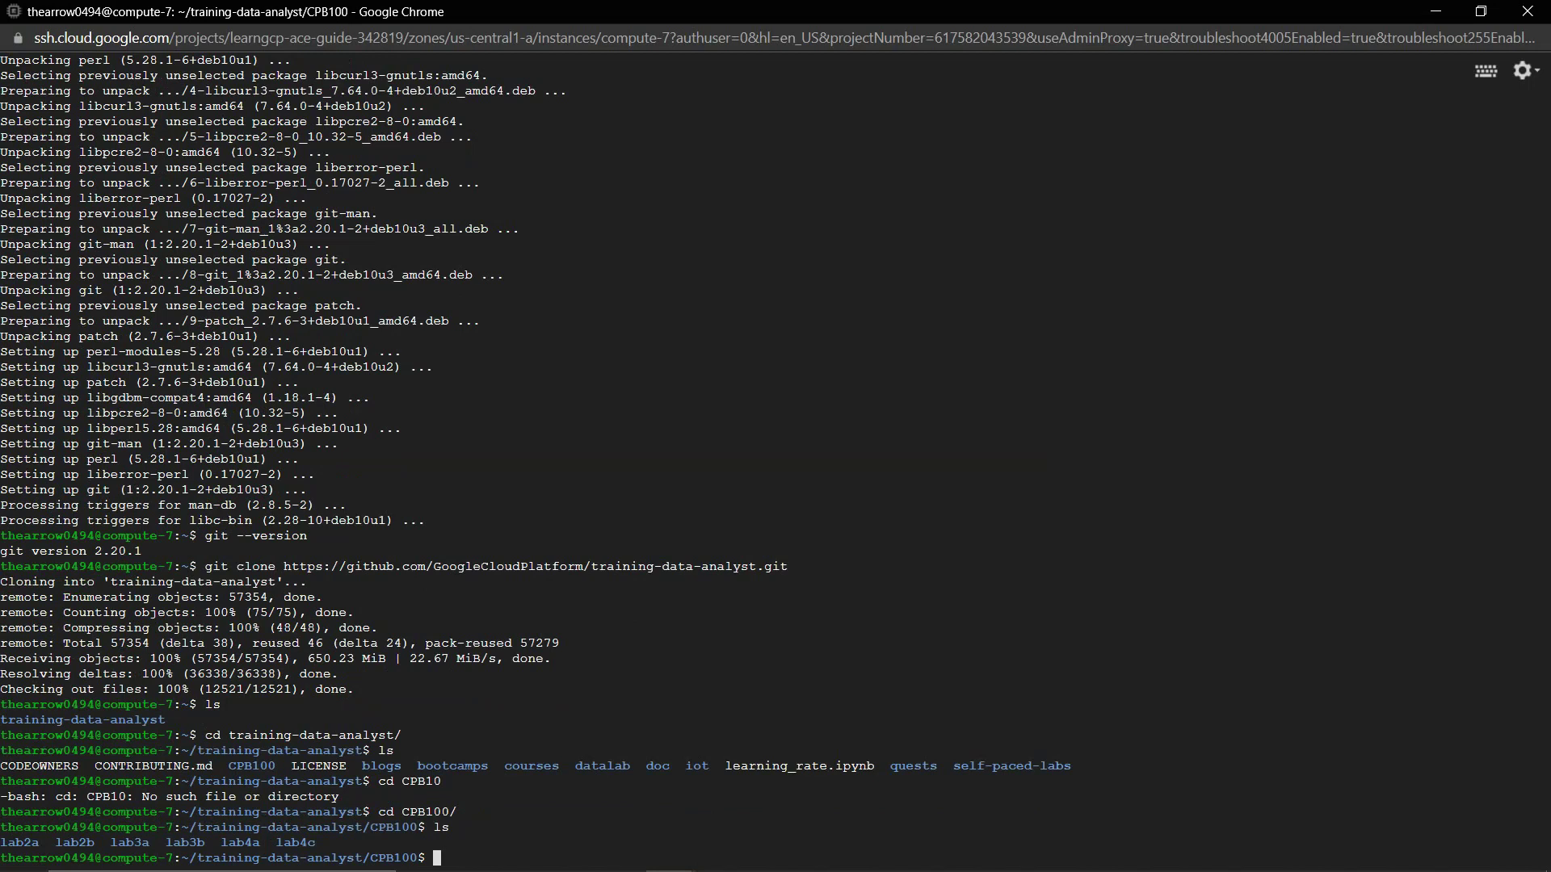
Change into the lab2b directory and list its files, looking at ingest.sh and install_missing.sh
text(cd lab2b)
key(Tab)
key(Return)
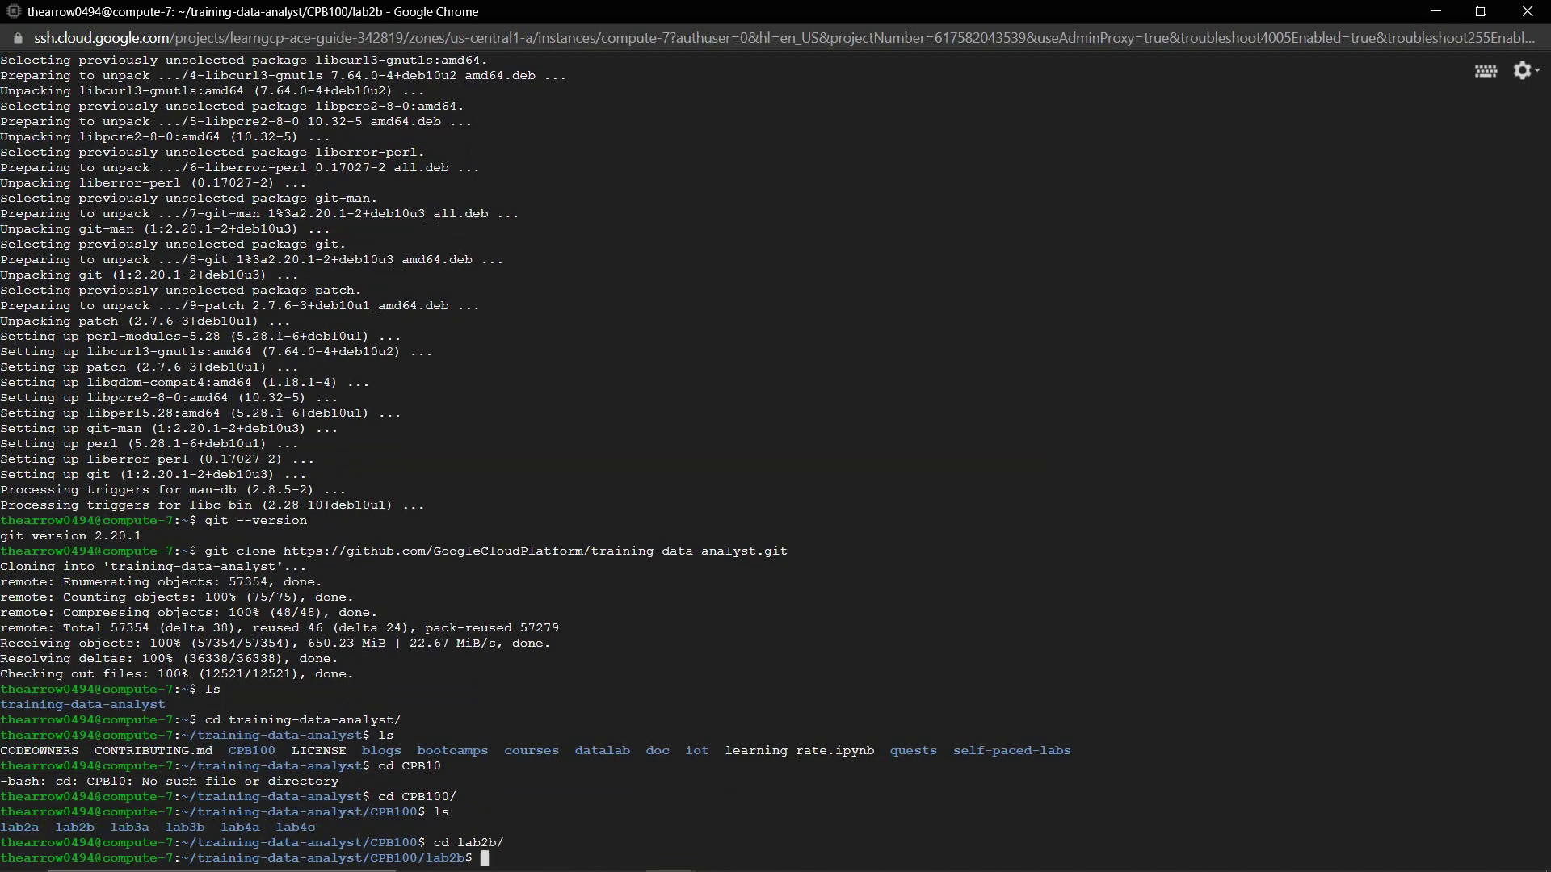
text(ls)
key(Return)
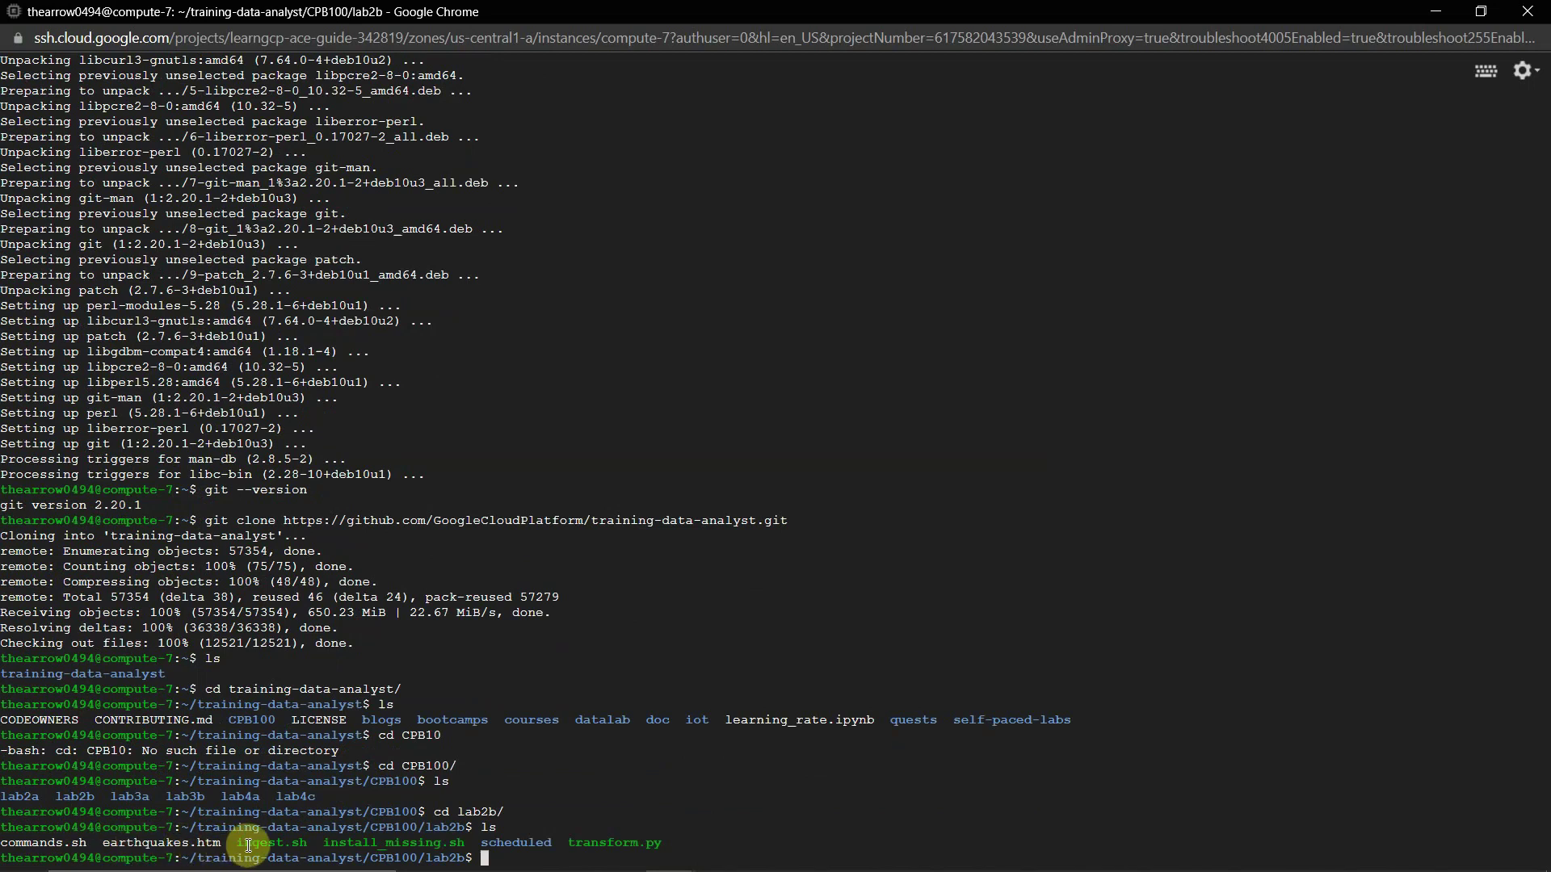
drag(232, 844, 312, 837)
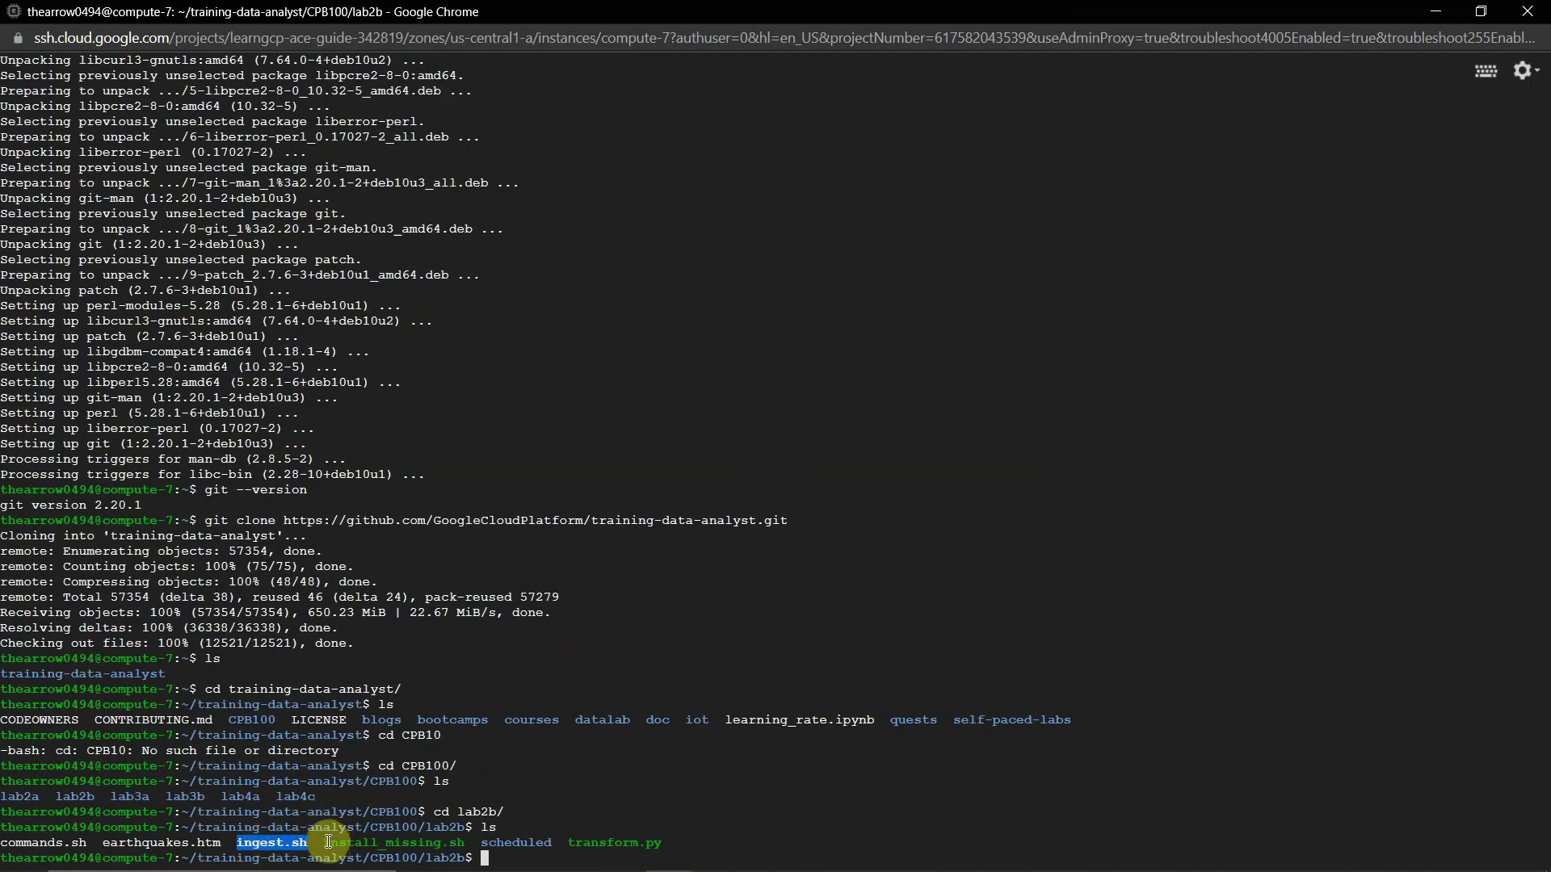
drag(323, 842, 465, 844)
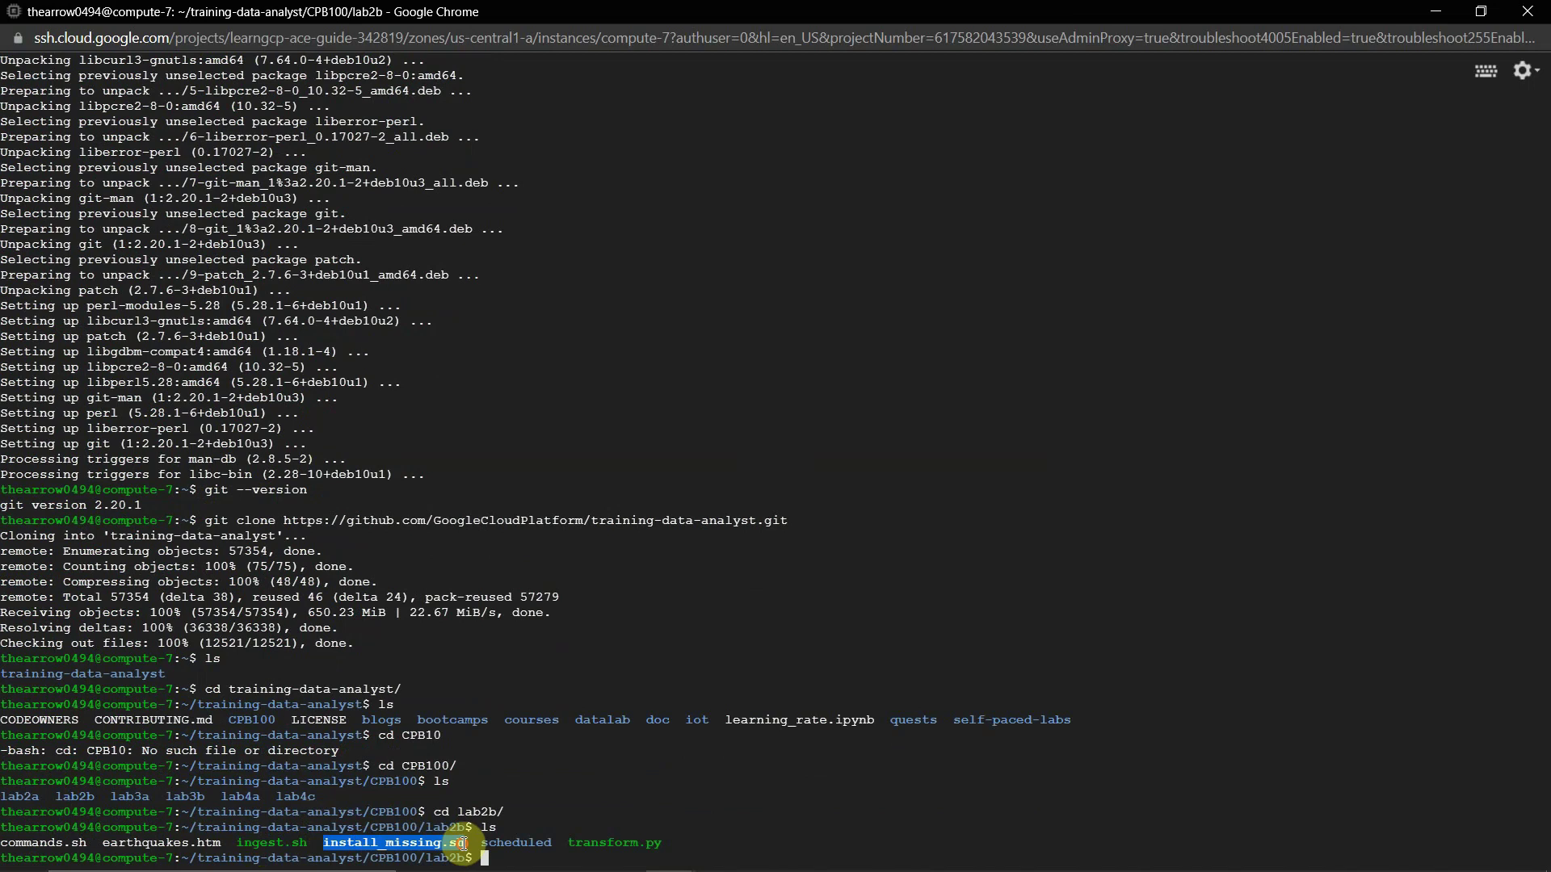
click(466, 770)
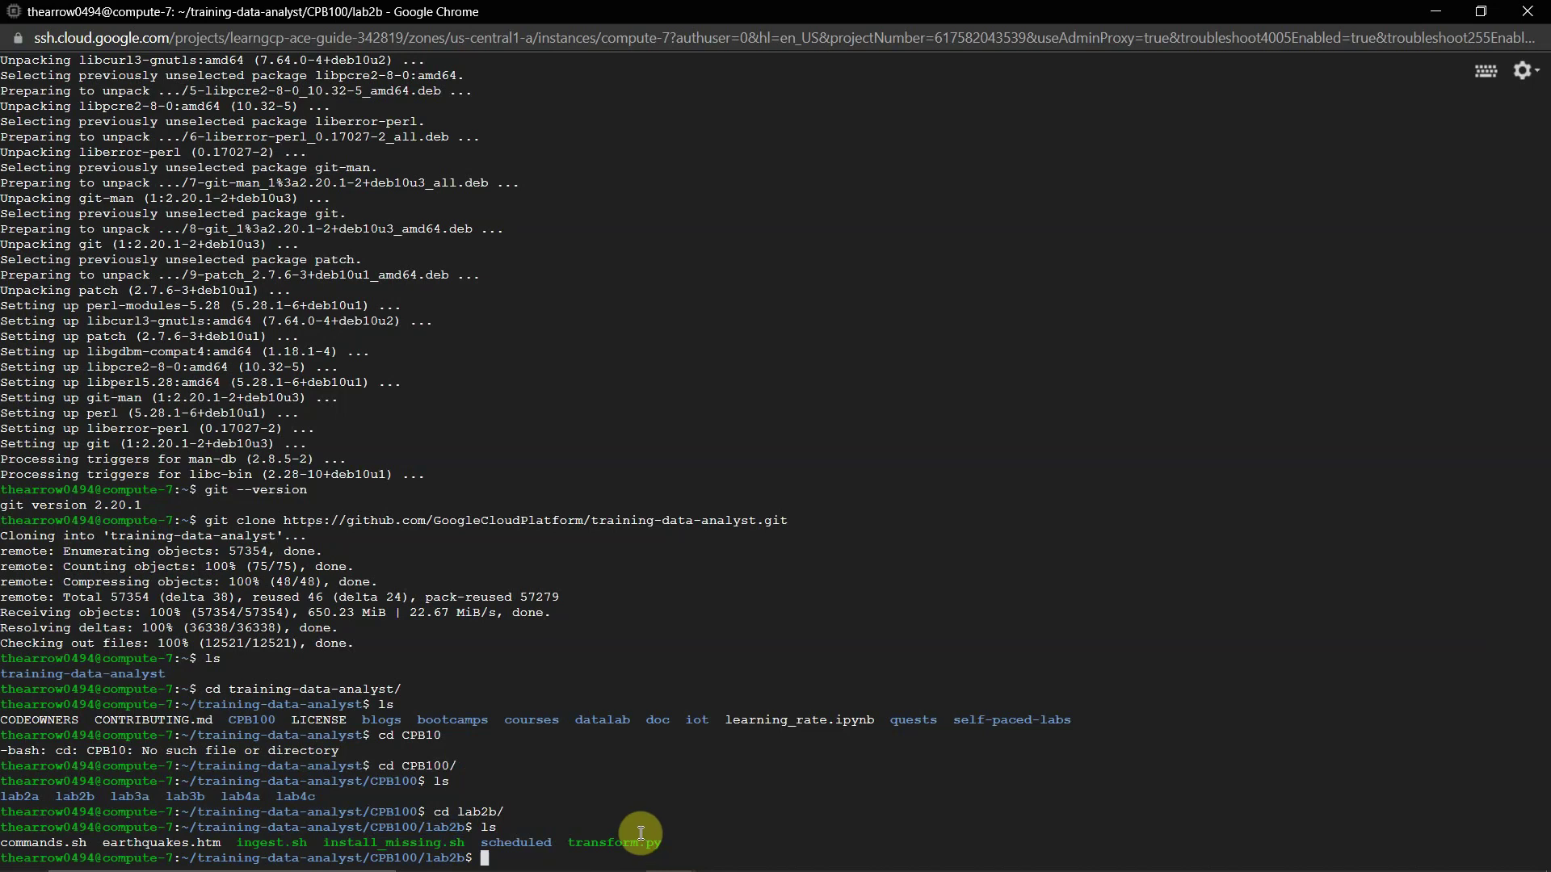
Copy the vi command from the Notepad notes into the SSH terminal and open ingest.sh with it
key(alt+Tab)
key(alt+Tab)
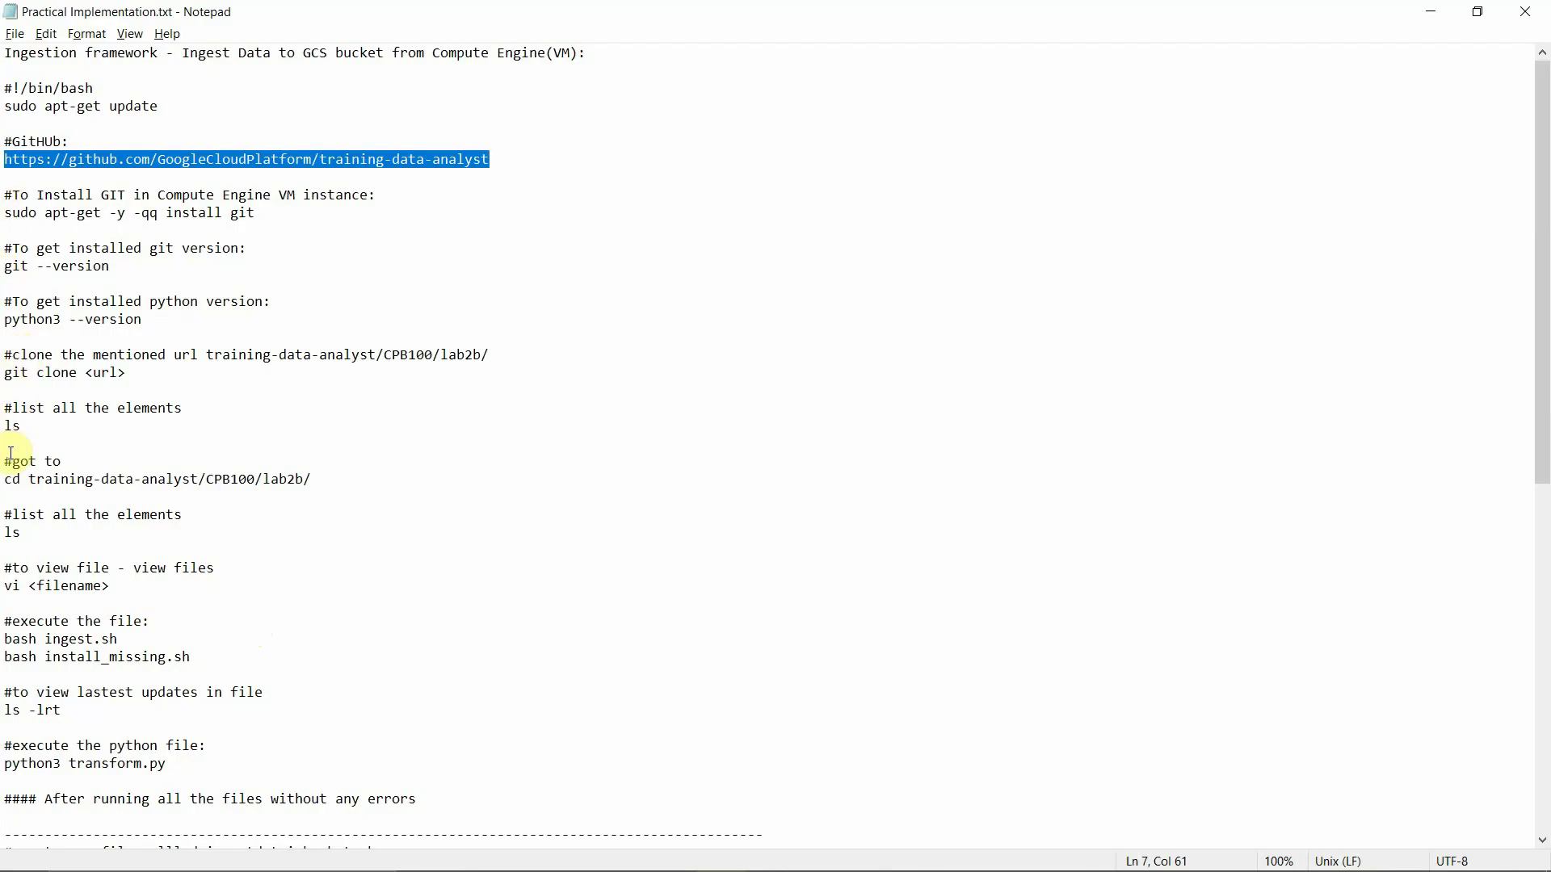
double_click(10, 586)
key(ctrl+c)
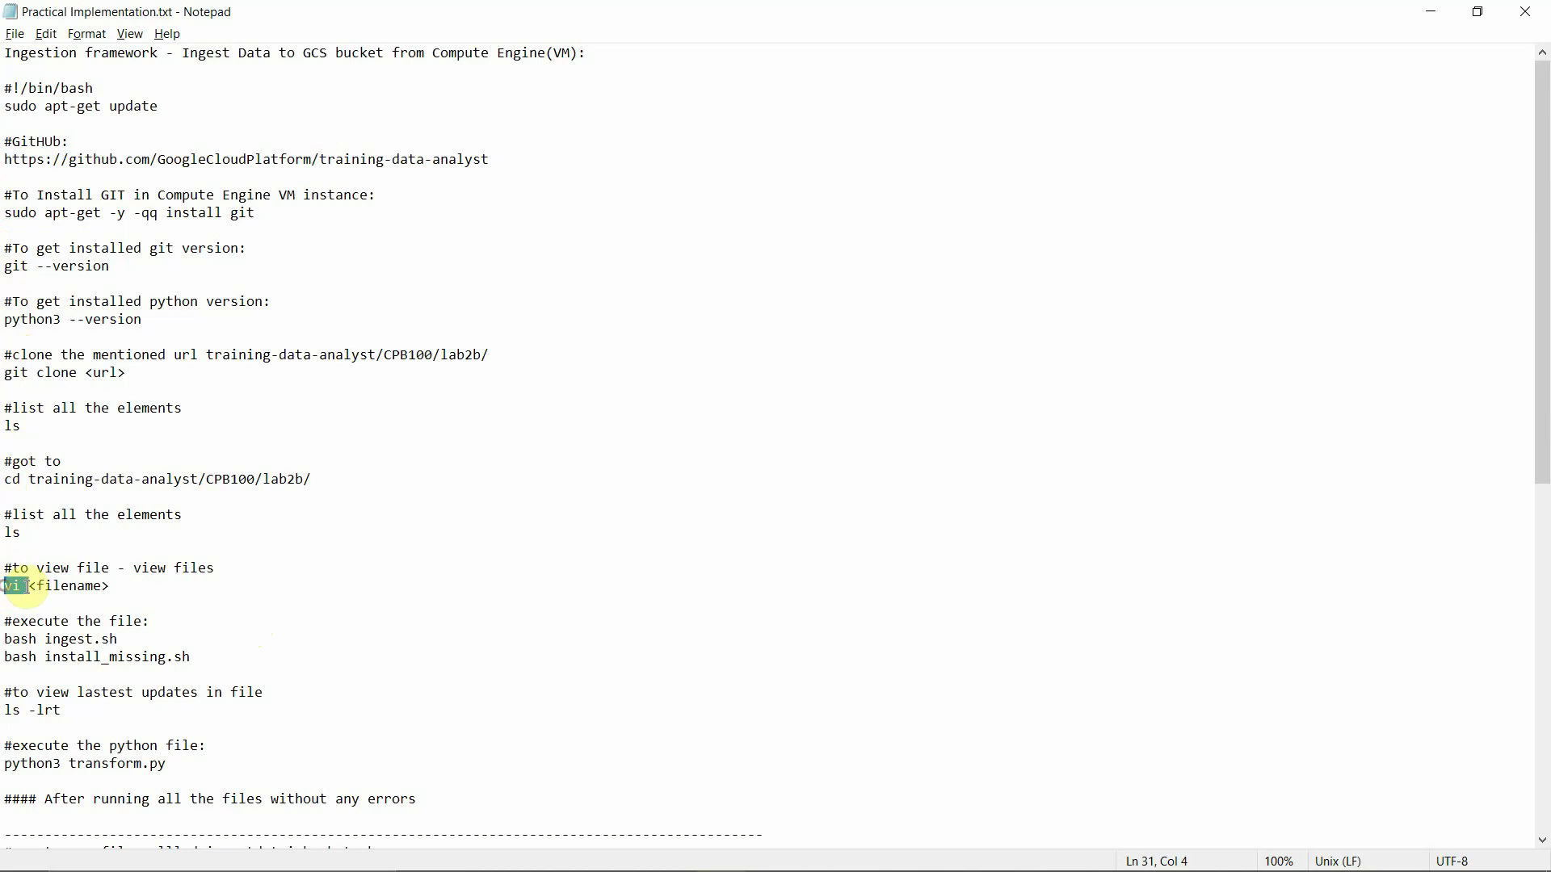
key(alt+Tab)
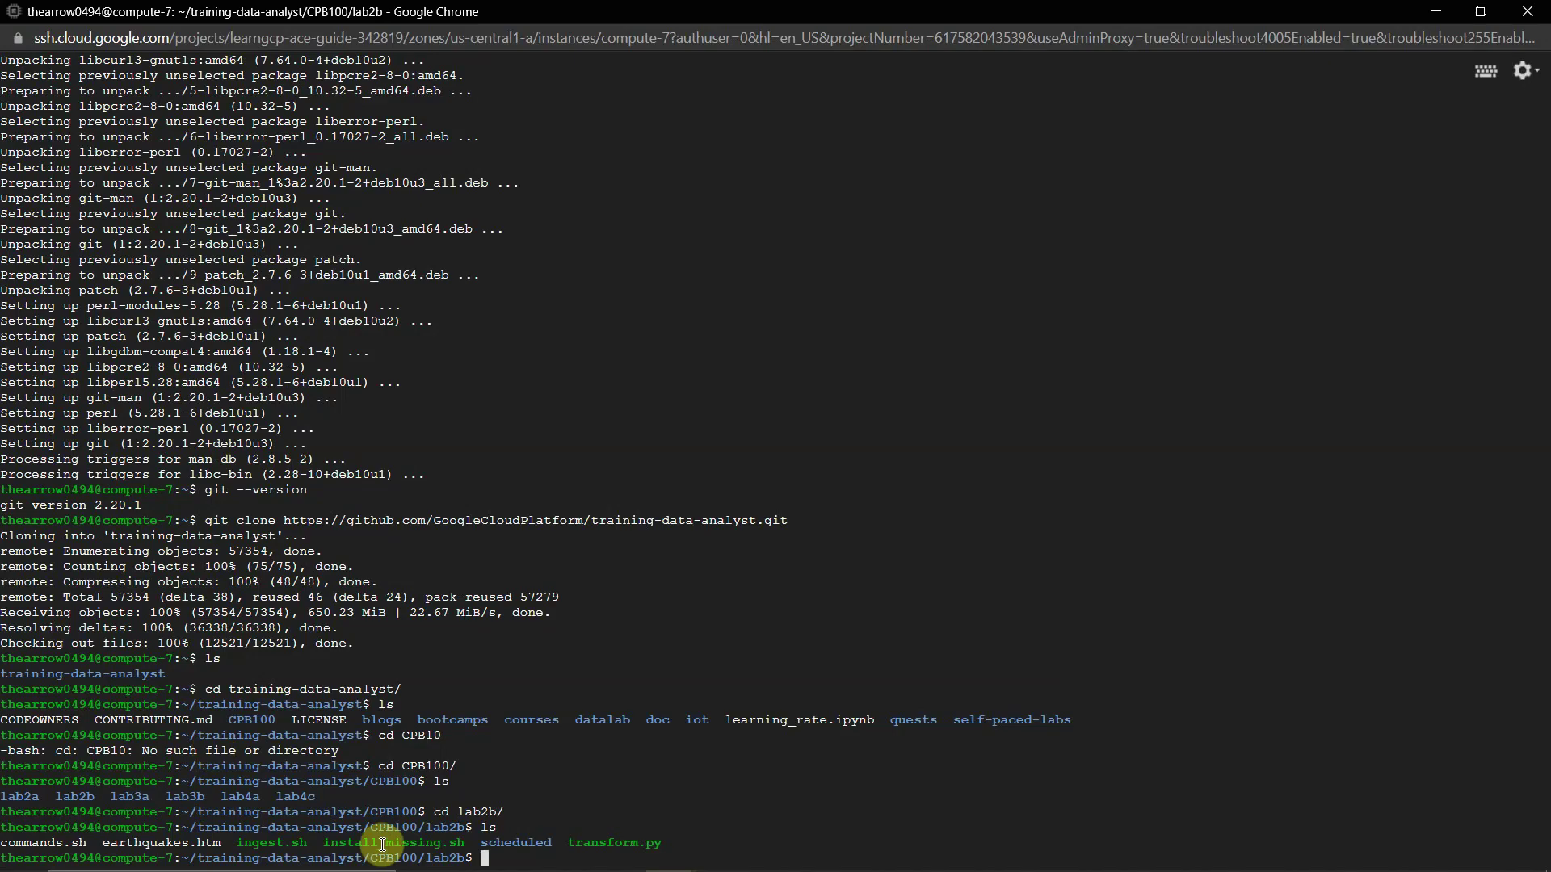
click(463, 860)
key(ctrl+v)
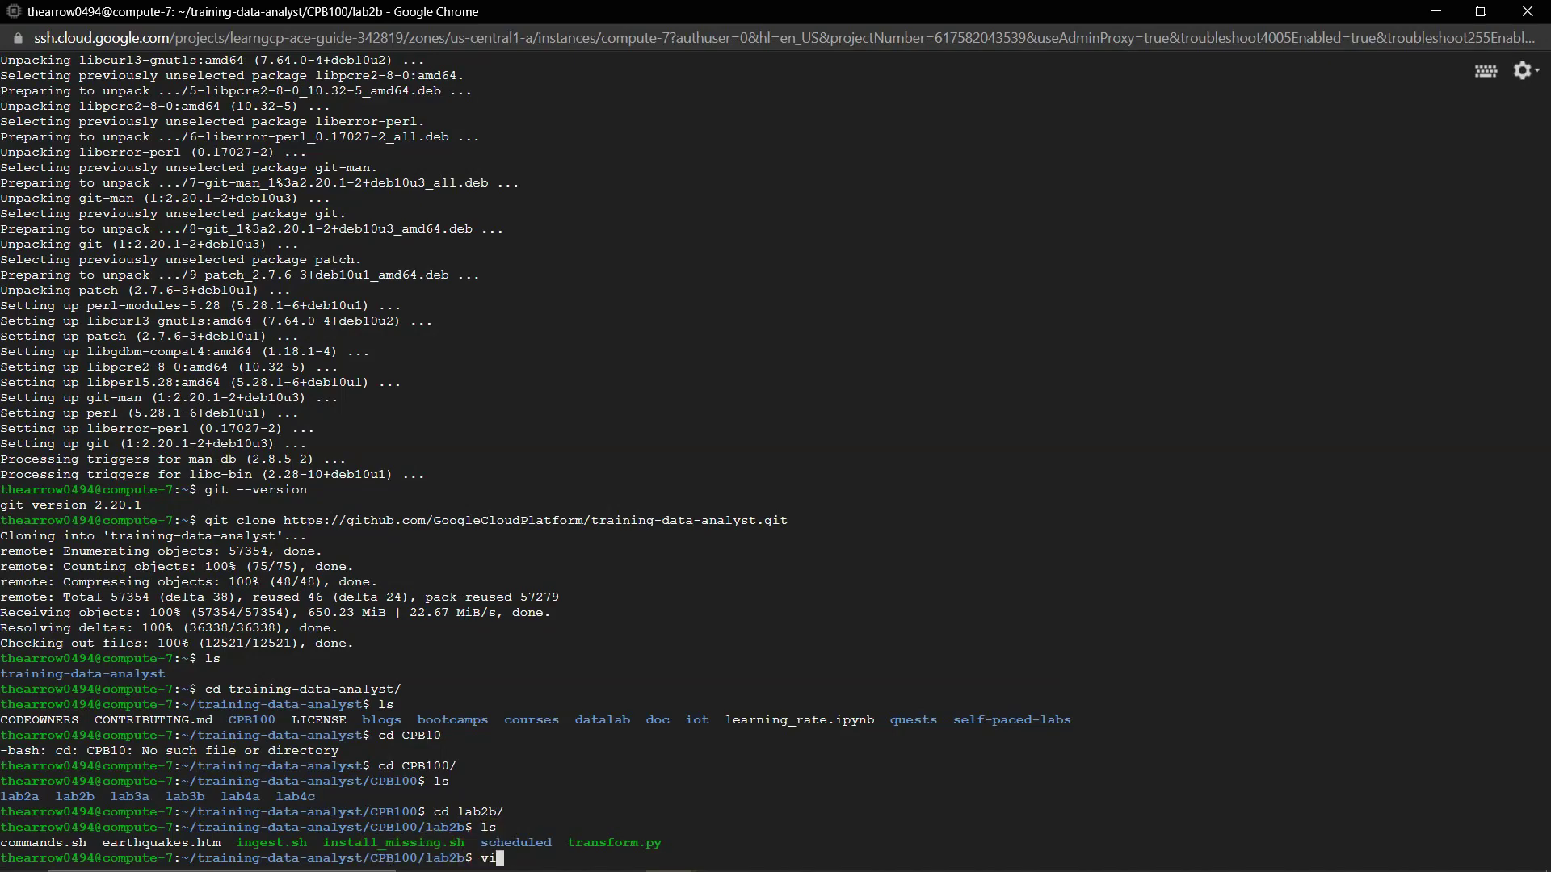
text(ingest.sh)
key(Return)
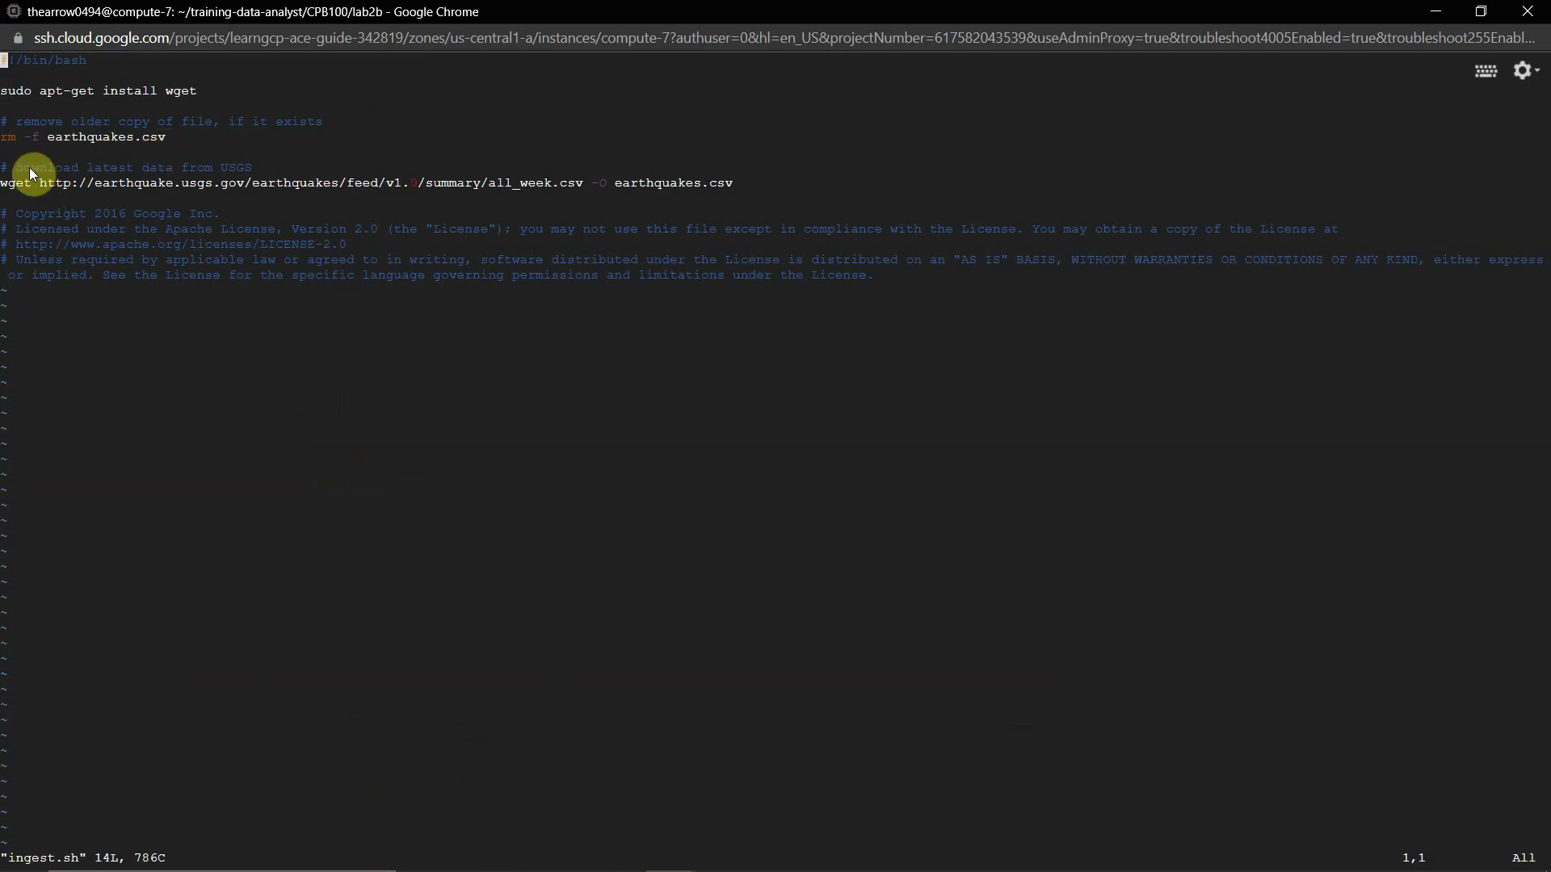
Review the USGS download line in ingest.sh, and quit vi without saving using :q!
drag(251, 173, 220, 167)
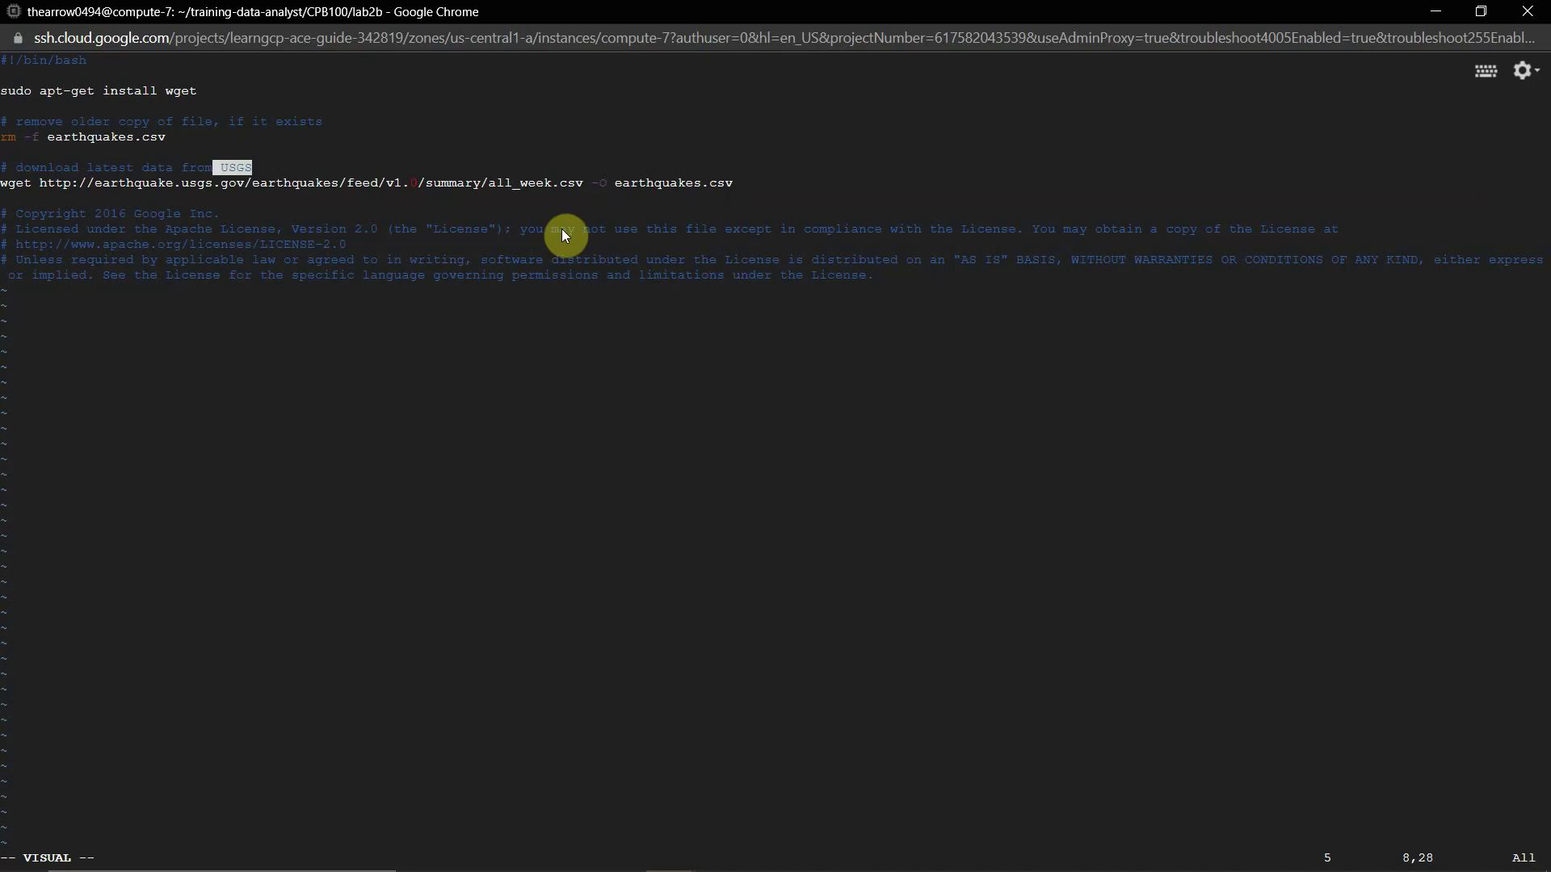
key(Escape)
text(:q!)
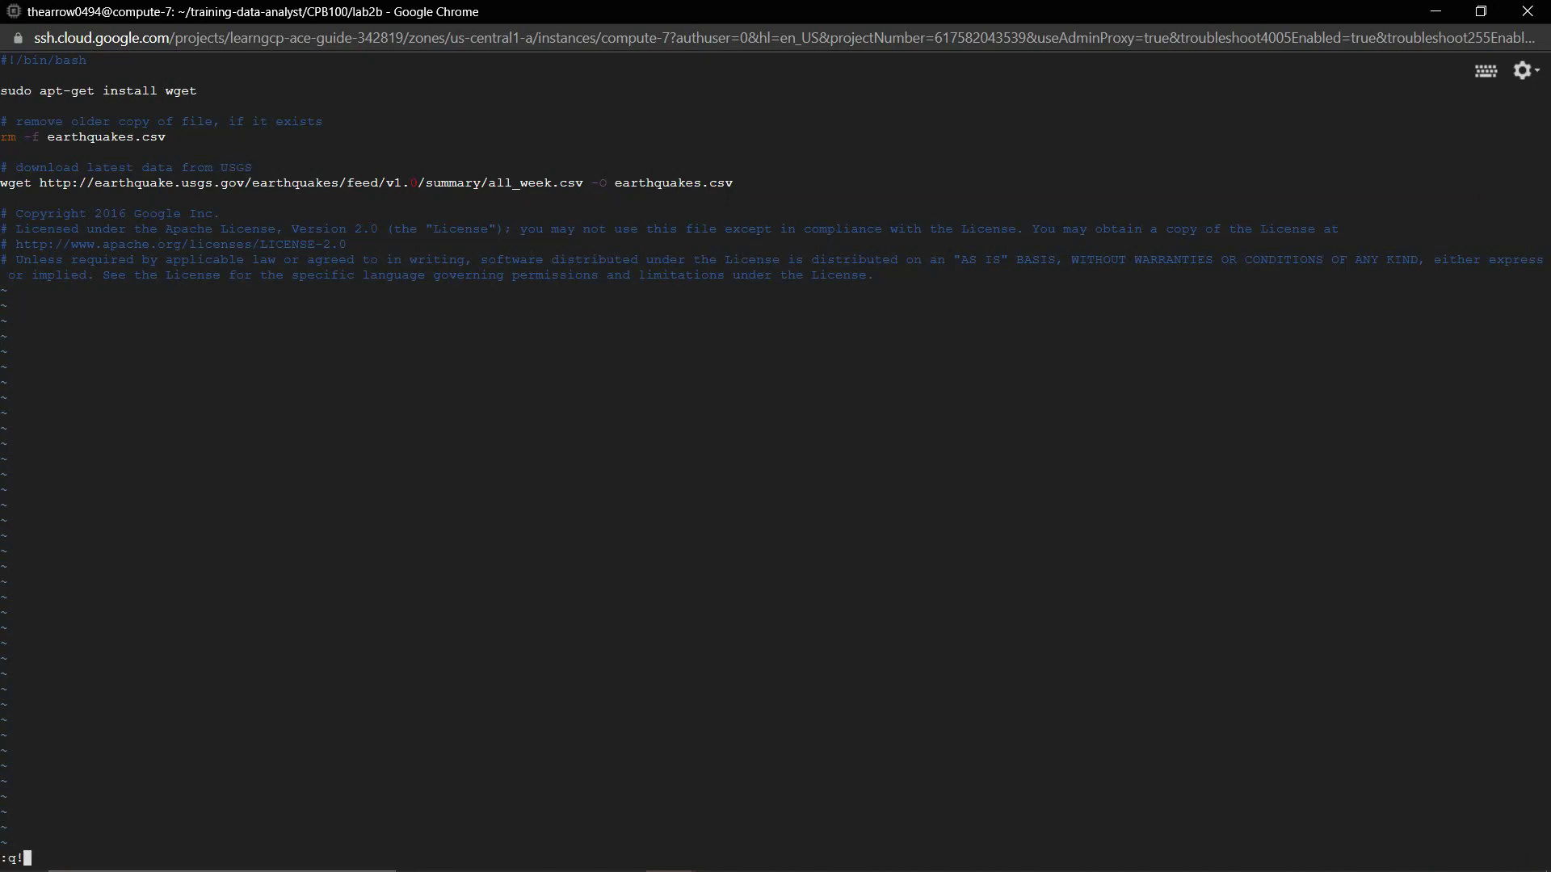
key(Return)
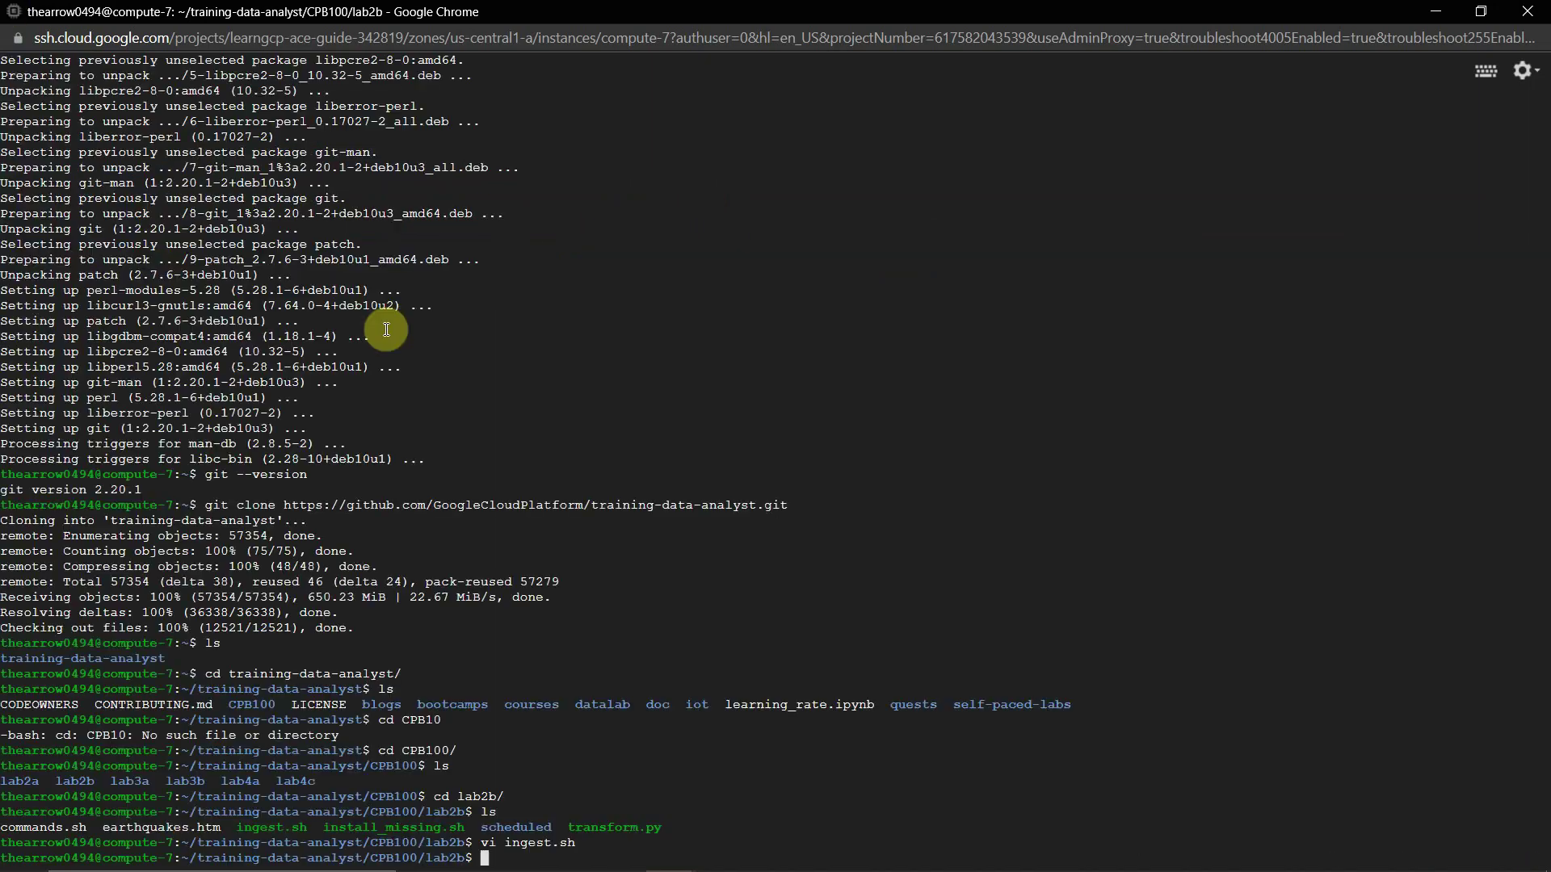
Copy bash ingest.sh from the Notepad notes, run it in the SSH terminal, and check the output line for the saved earthquakes.csv
key(alt+Tab)
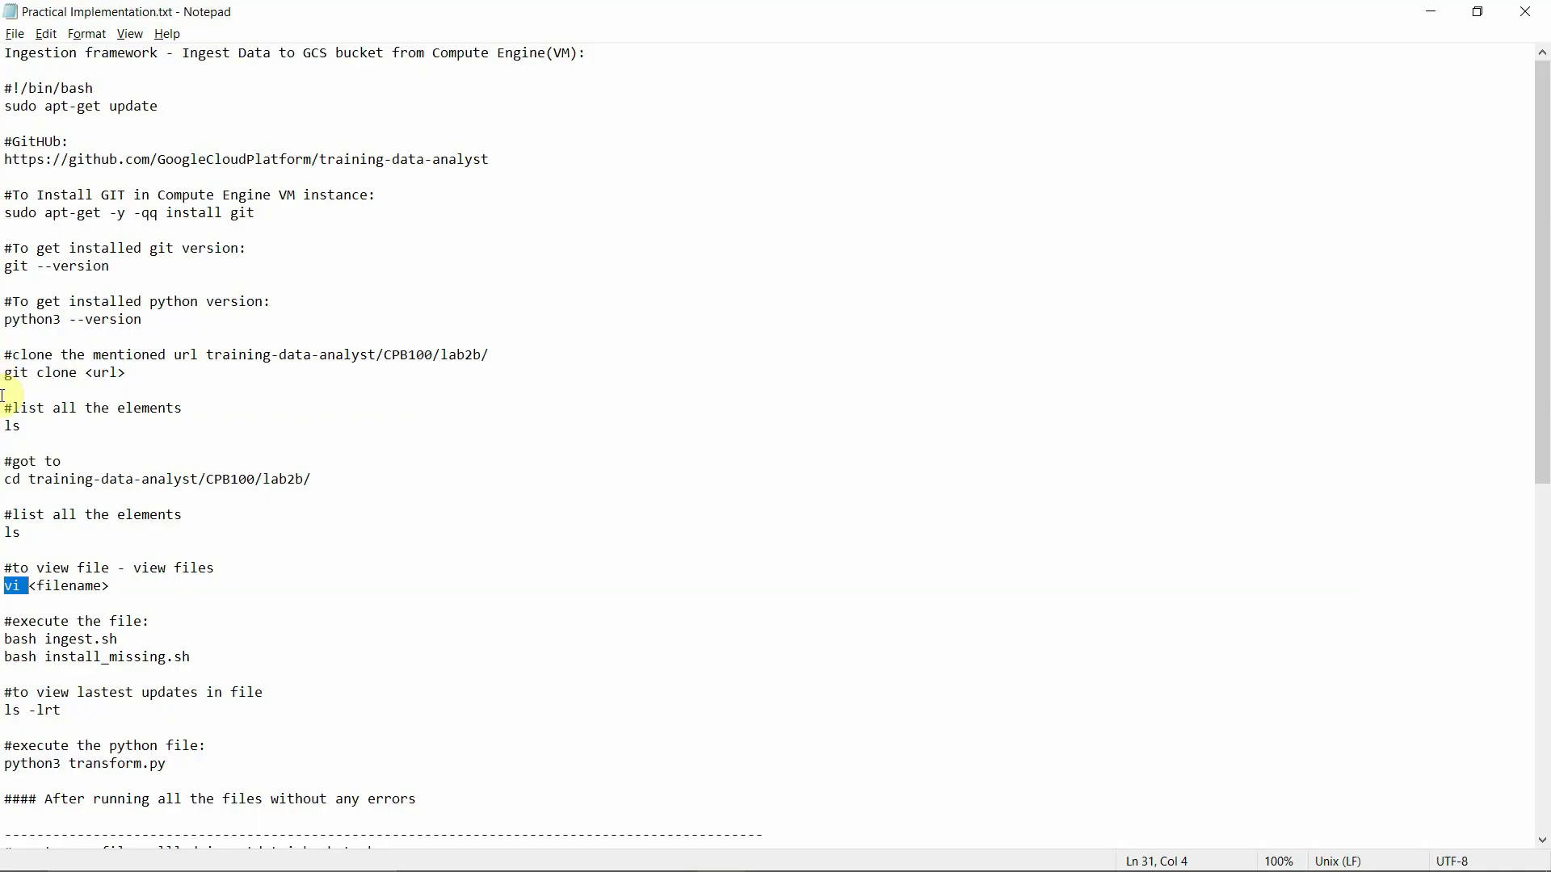
scroll(4, 596, down, 4)
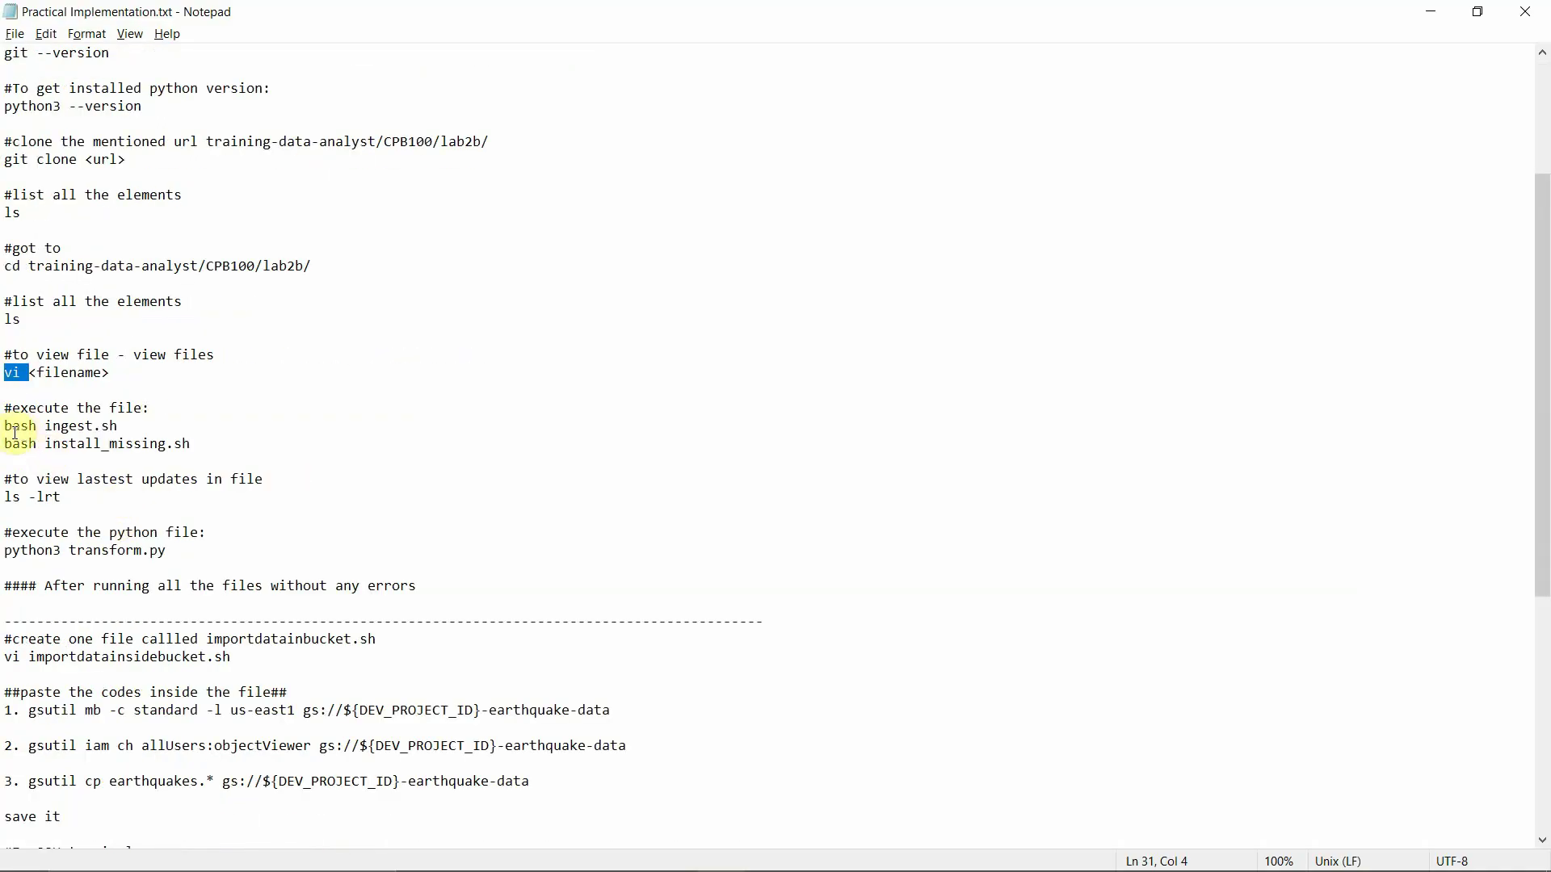
click(4, 429)
drag(4, 428, 172, 432)
key(alt+Tab)
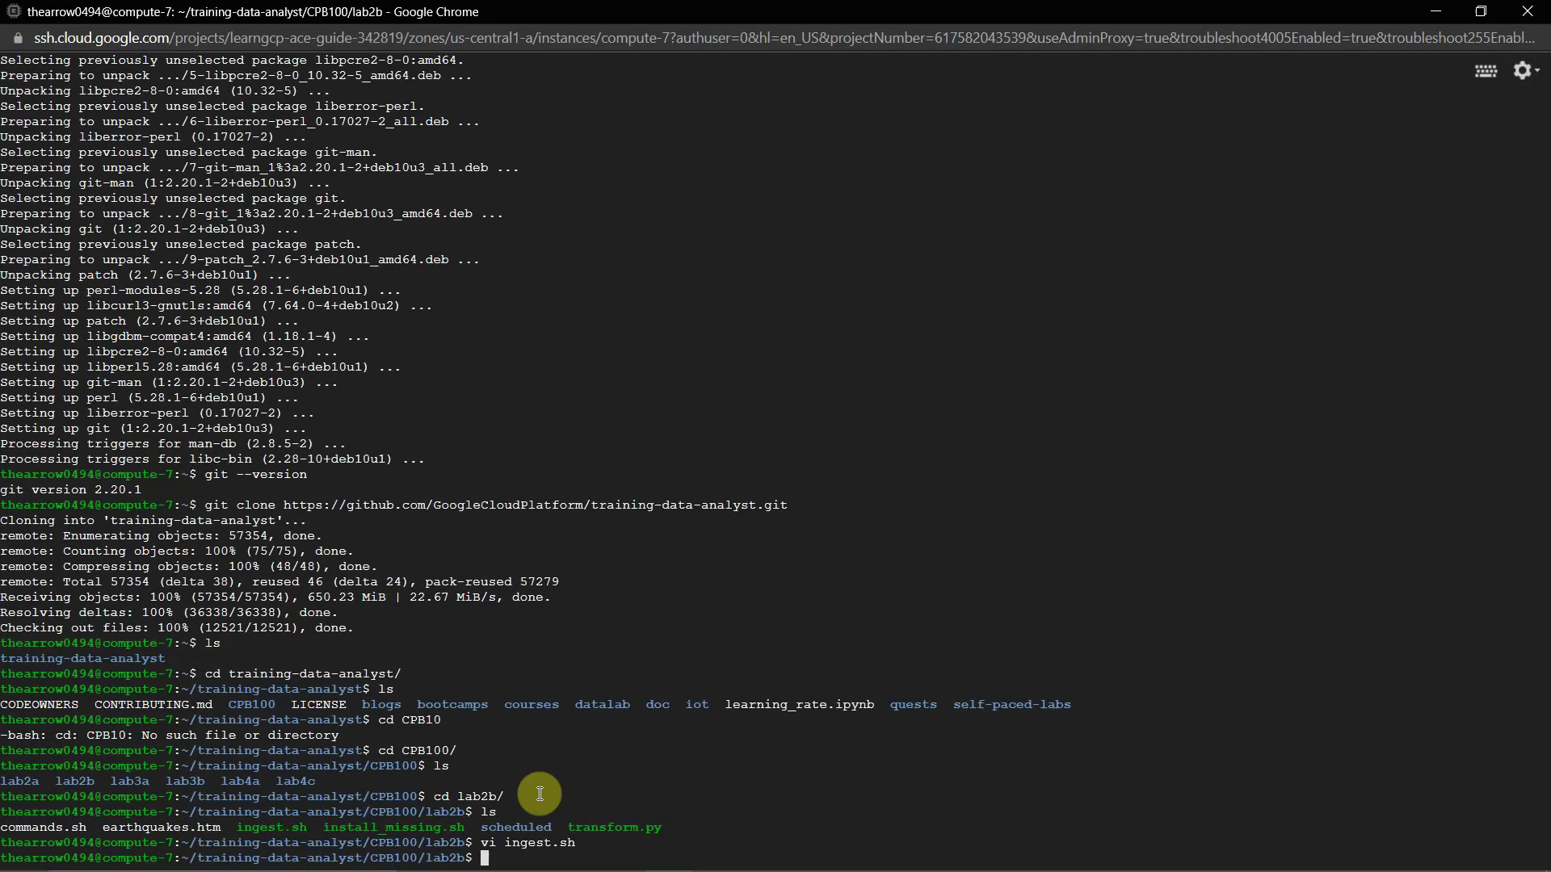
text(bash ingest.sh)
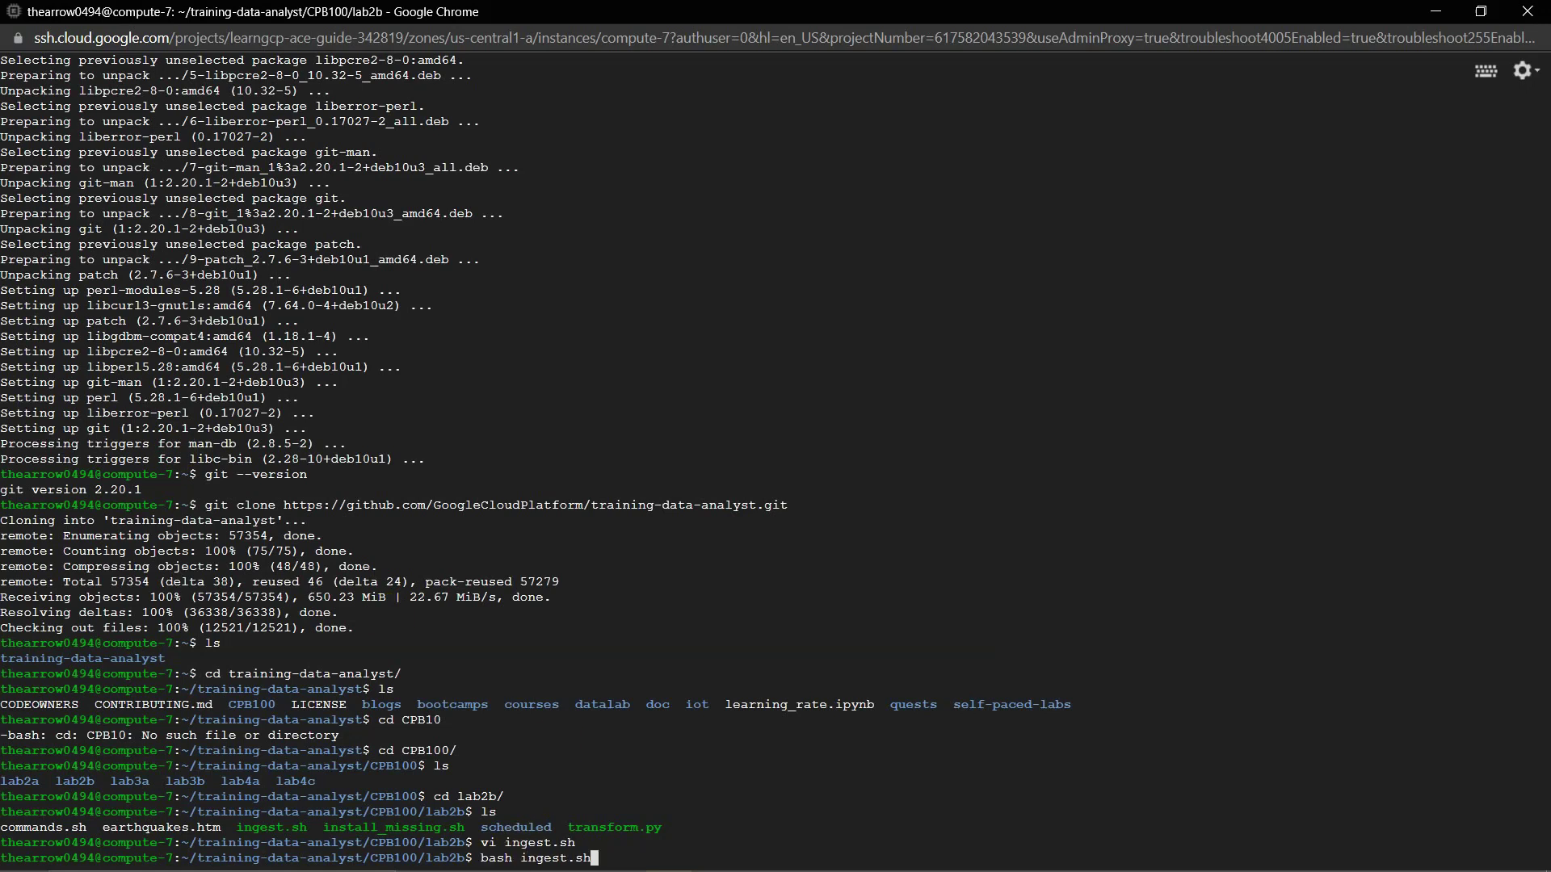
key(Return)
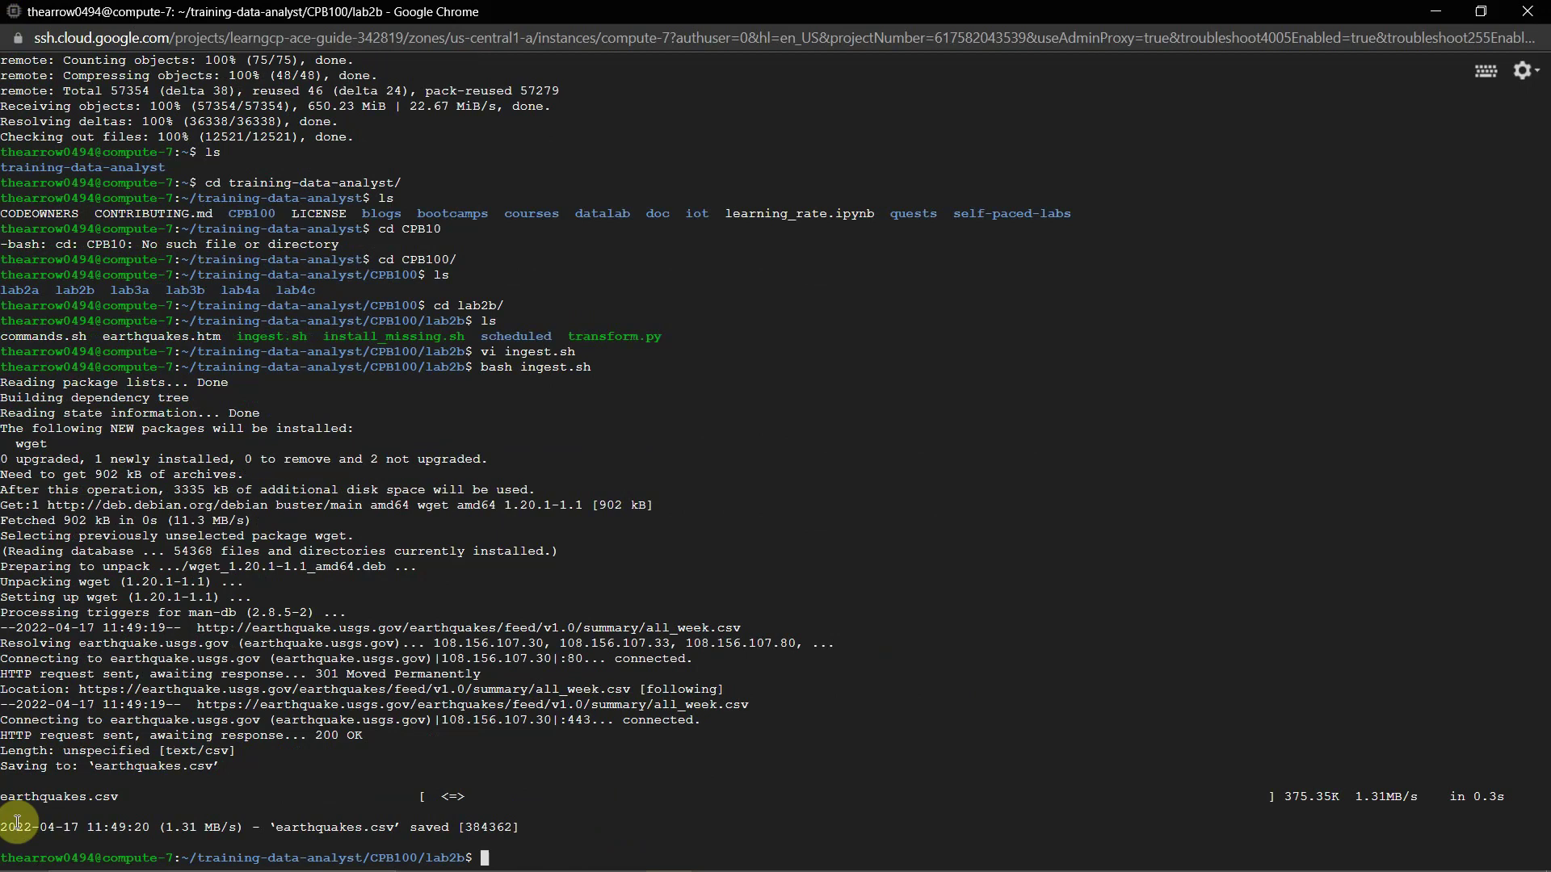
drag(4, 827, 127, 832)
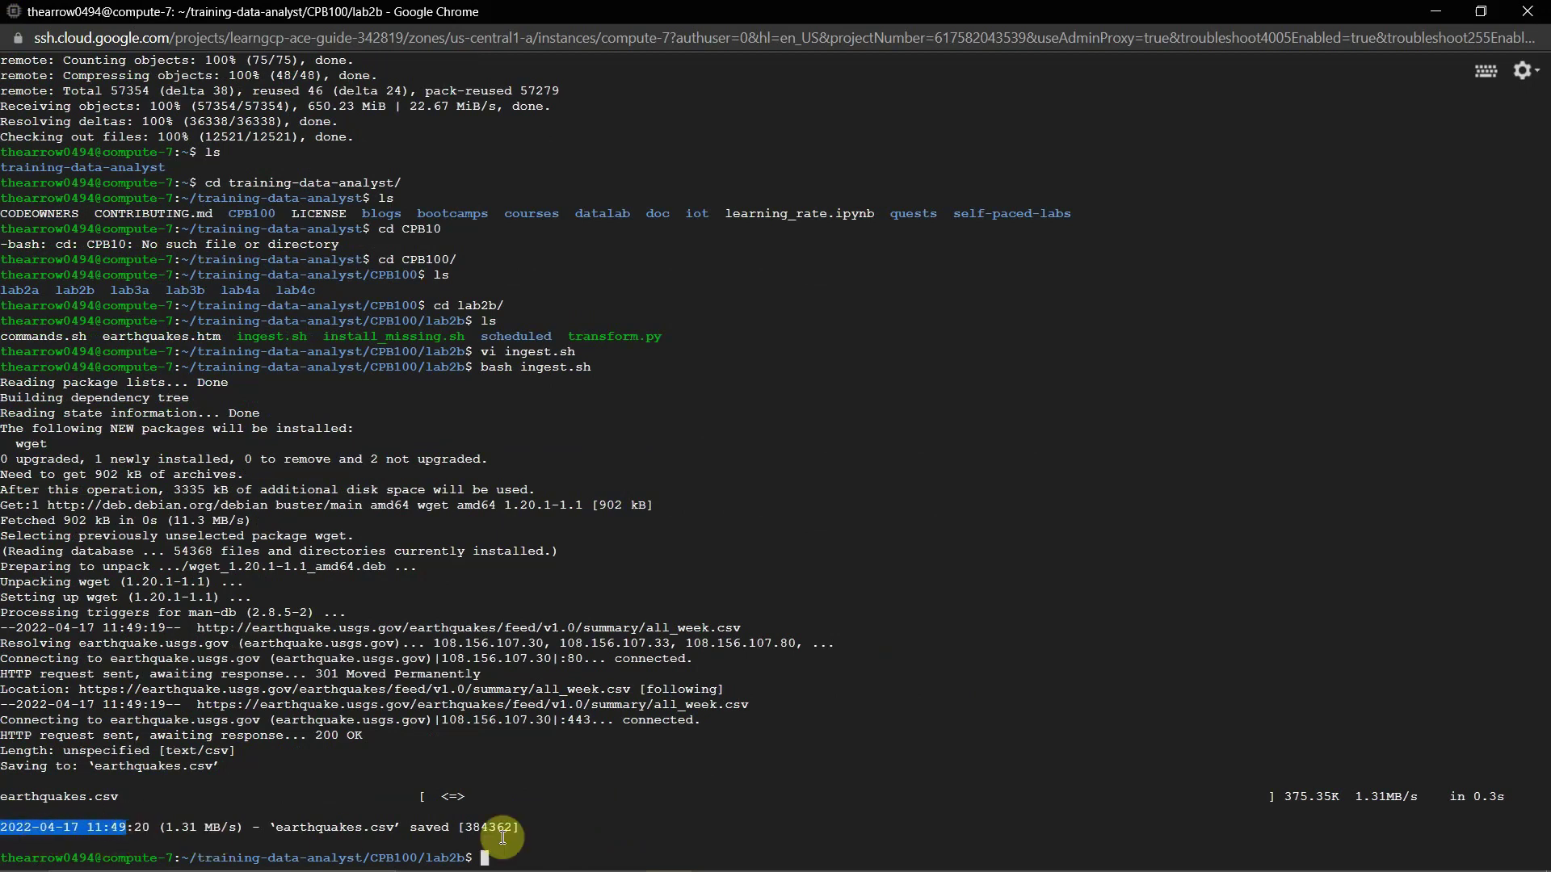
click(276, 829)
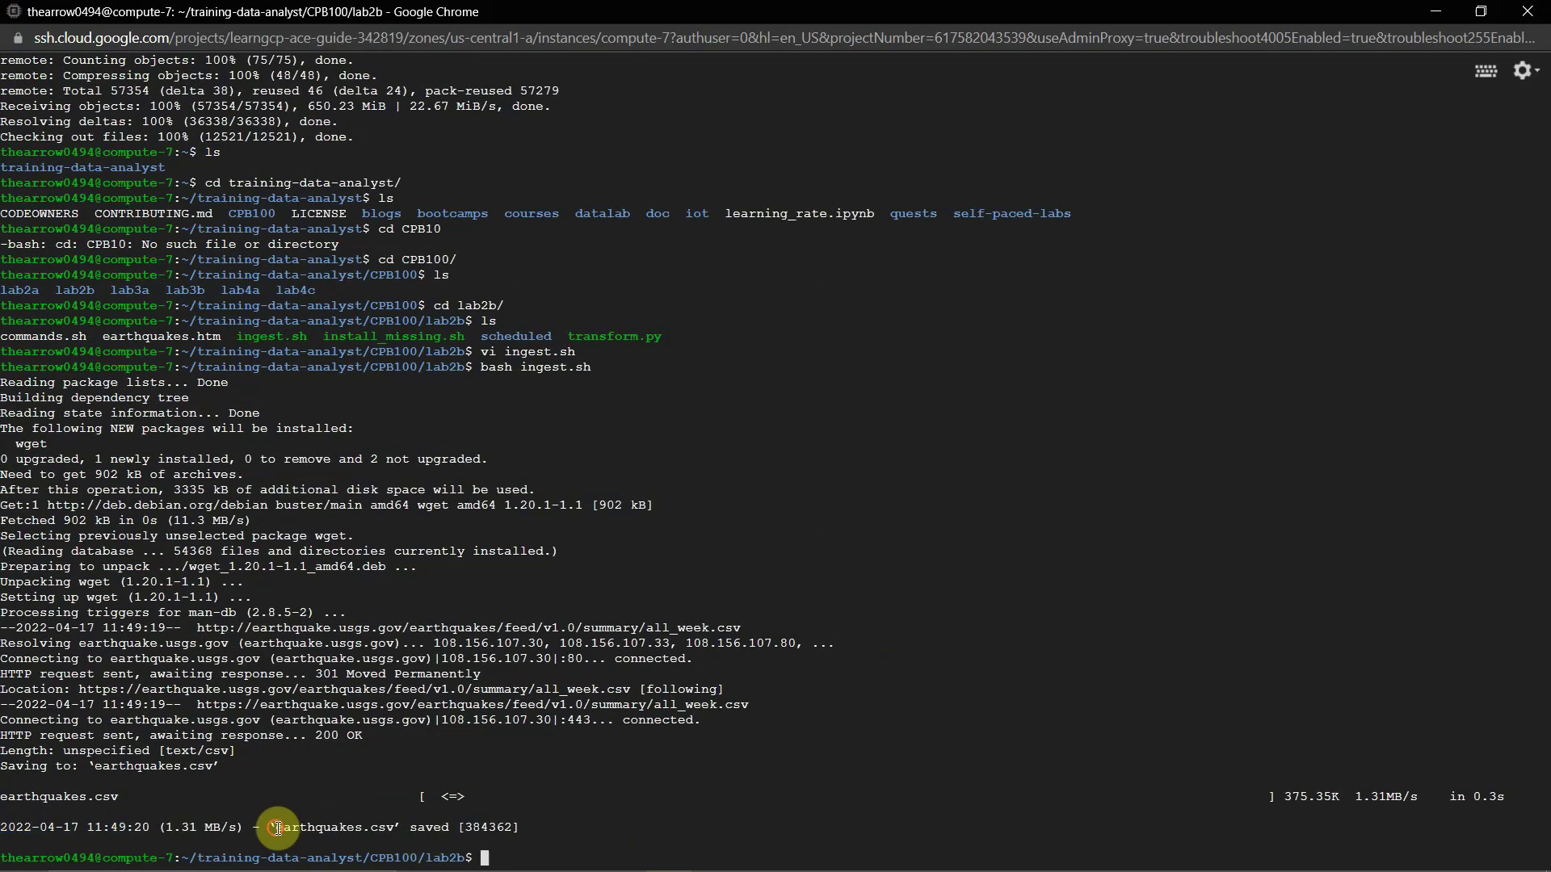
double_click(275, 829)
Copy bash install_missing.sh from the Notepad notes and run it in the lab2b directory of the SSH terminal
key(alt+Tab)
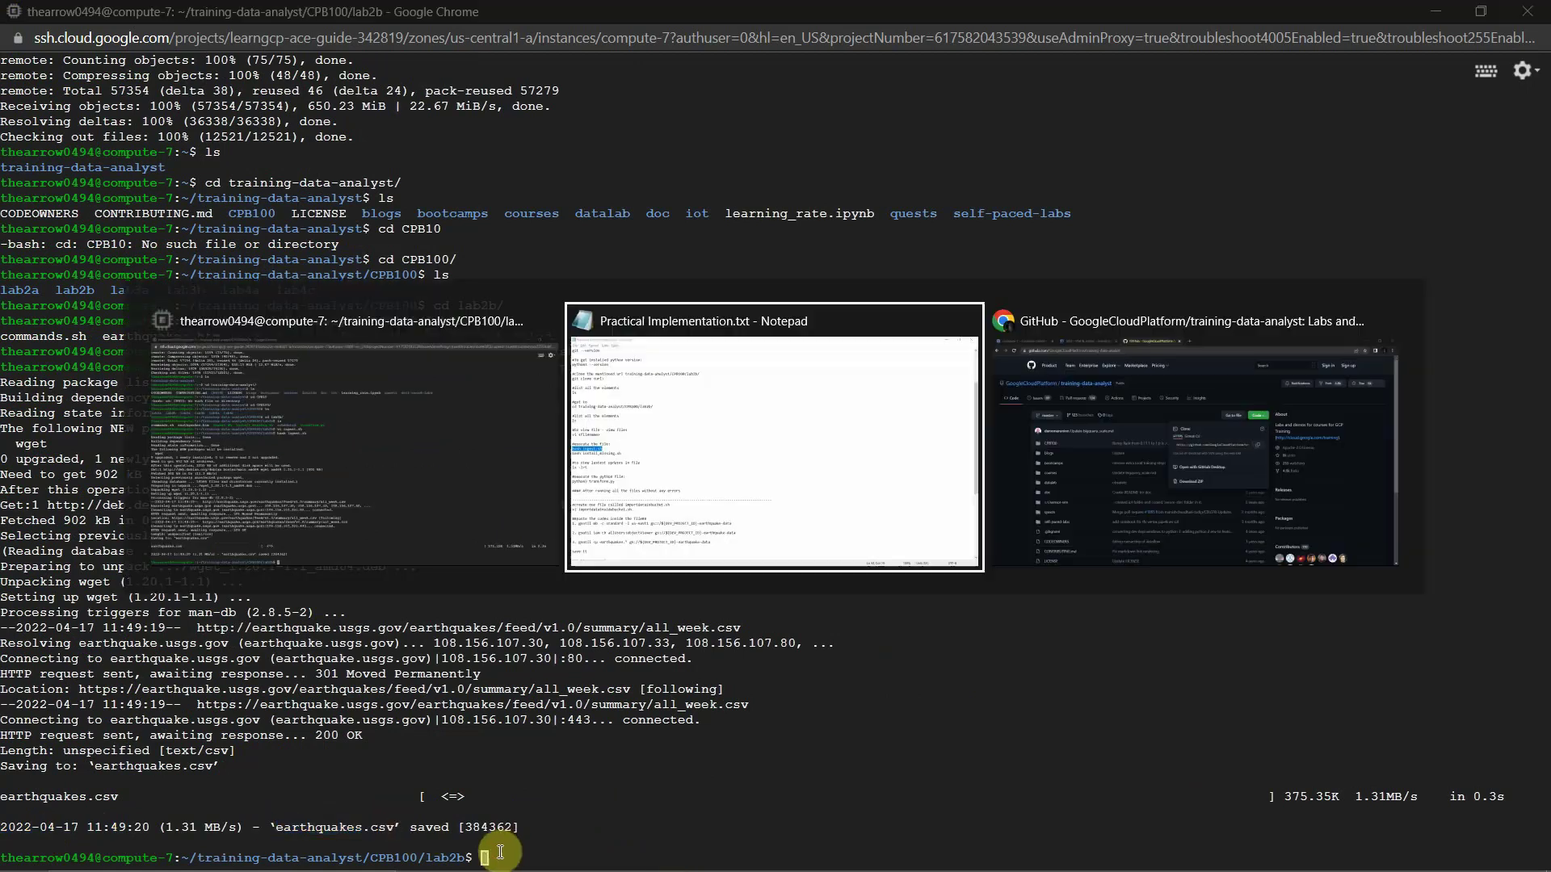
drag(4, 443, 187, 443)
key(alt+Tab)
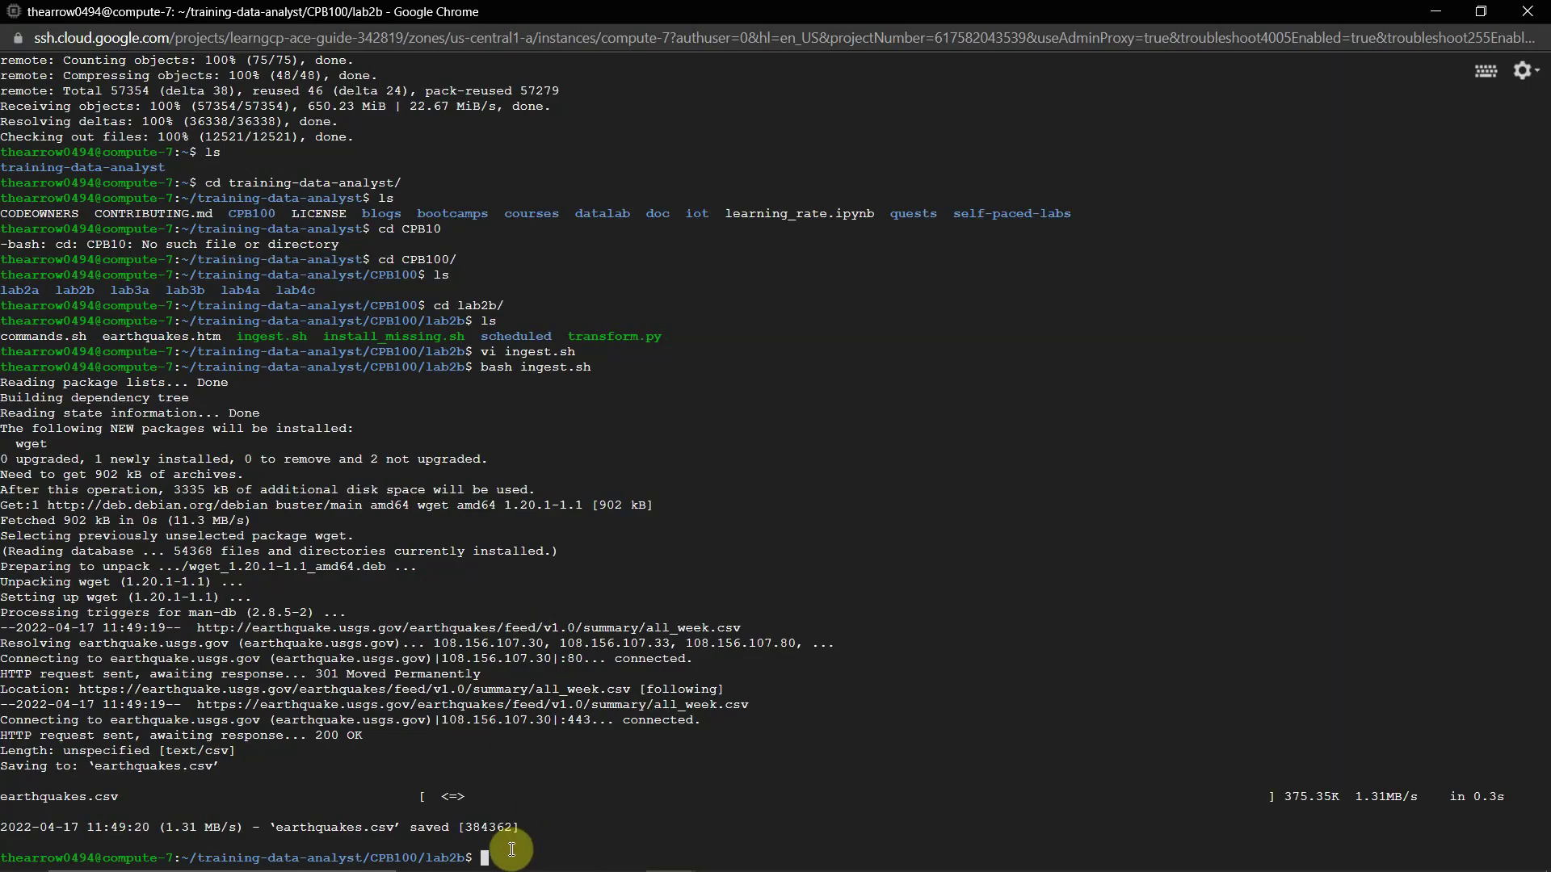
key(ctrl+v)
key(Return)
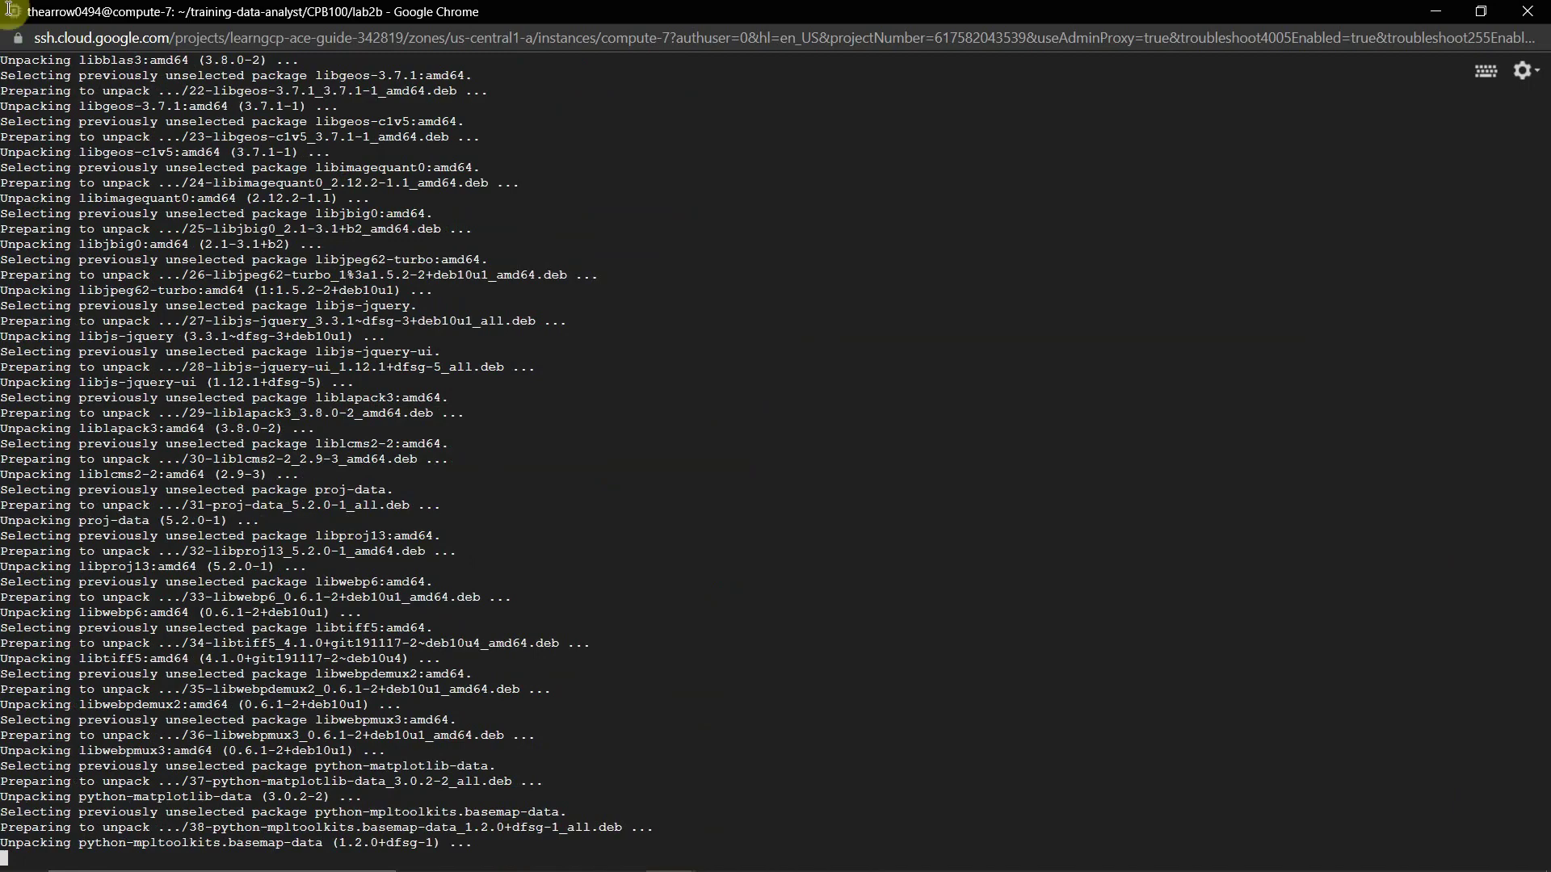
Review the ls -lrt command and the gsutil mb and iam ch bucket commands in the Notepad notes, and return to the SSH terminal
key(alt+Tab)
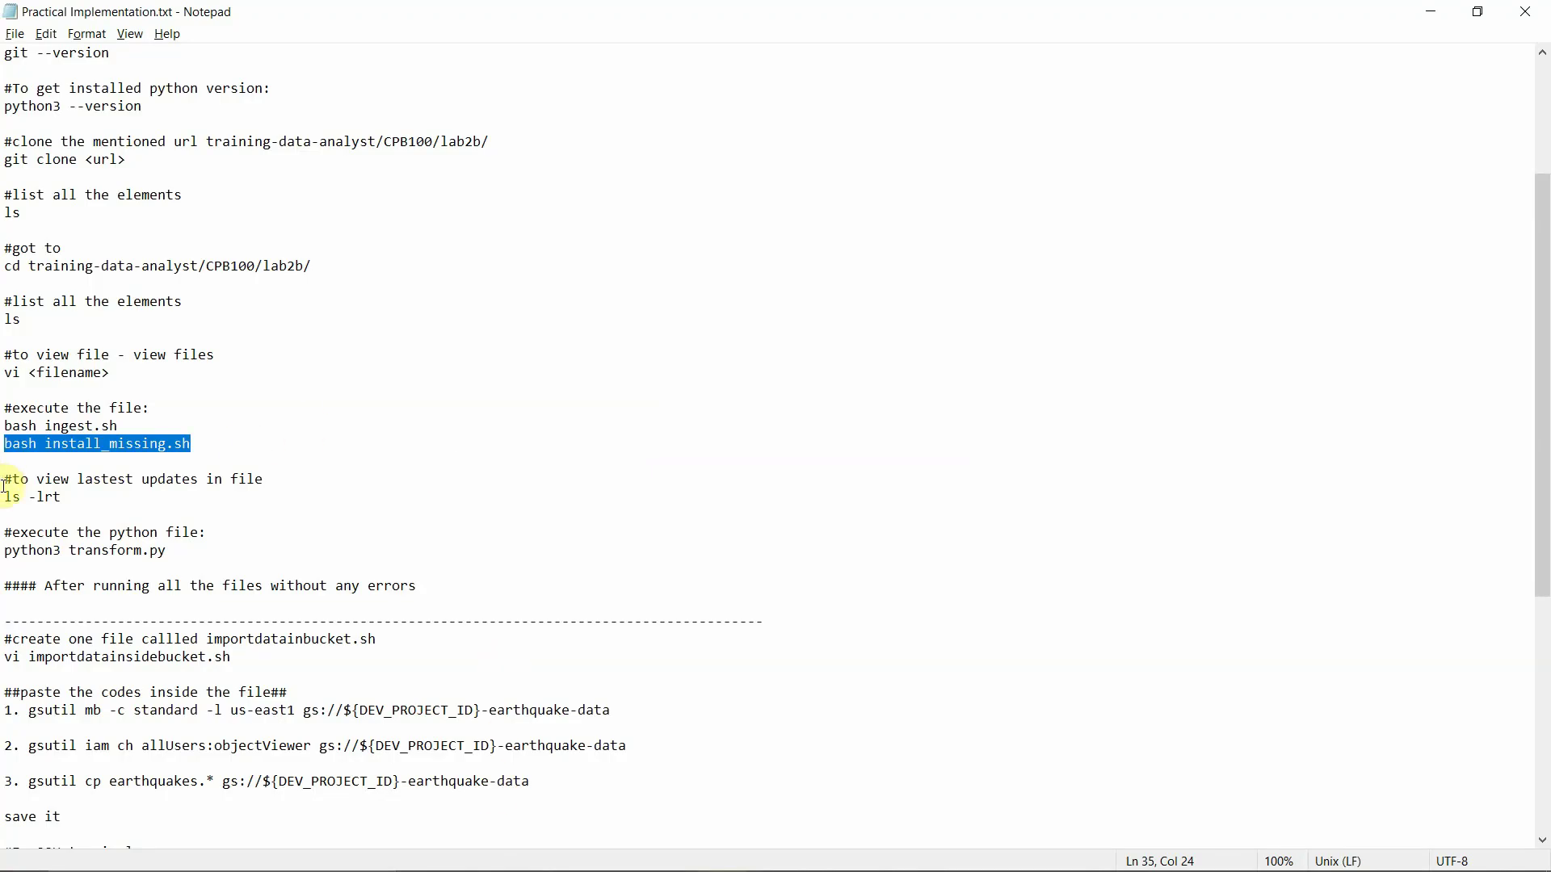
drag(3, 497, 62, 497)
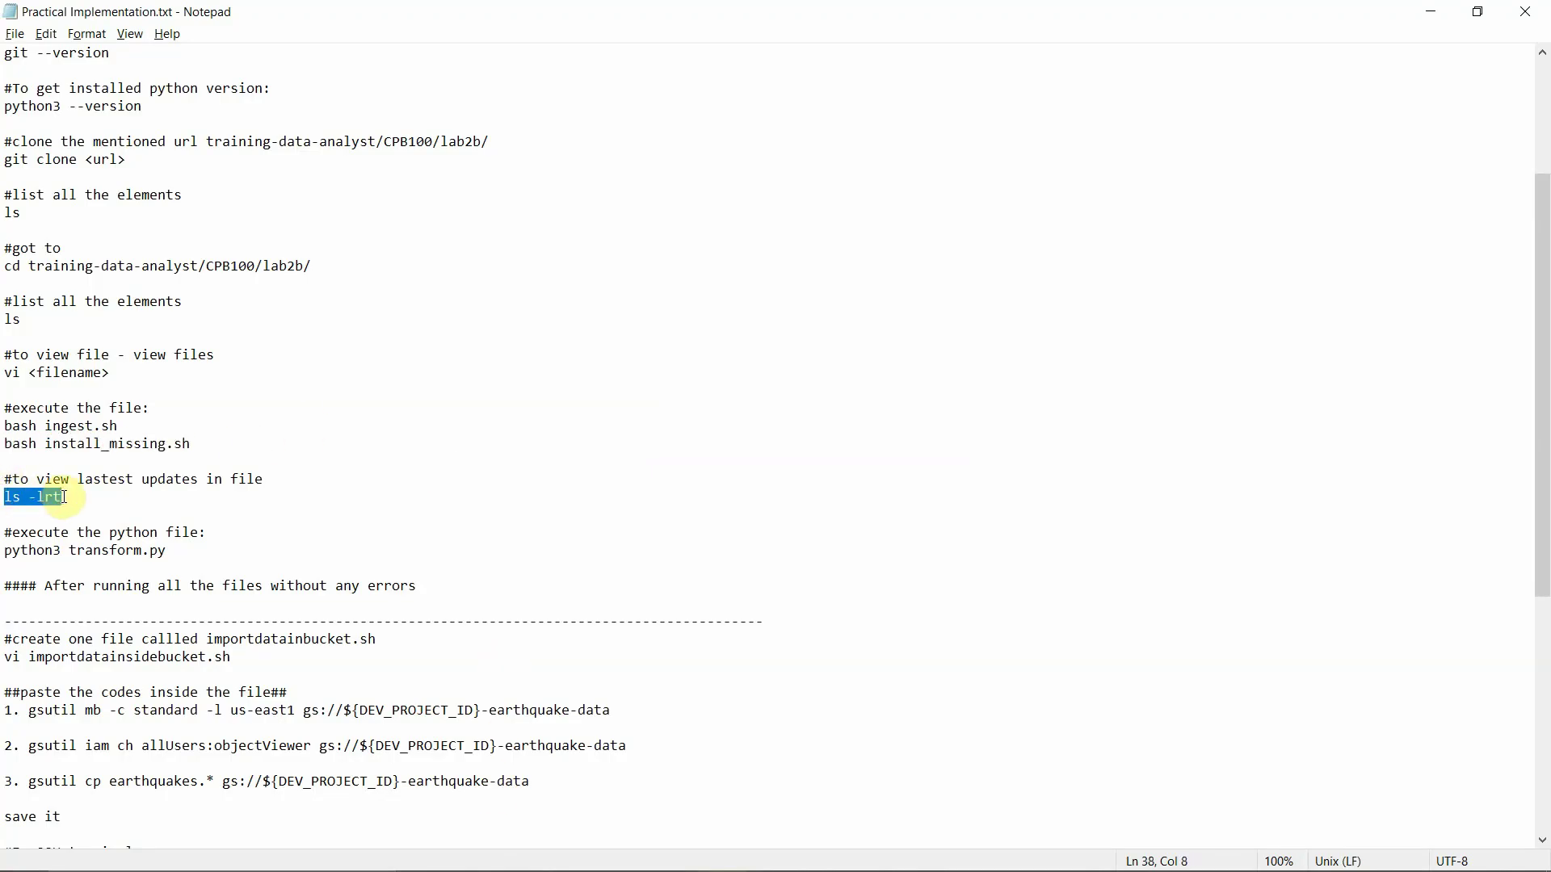
scroll(238, 455, down, 2)
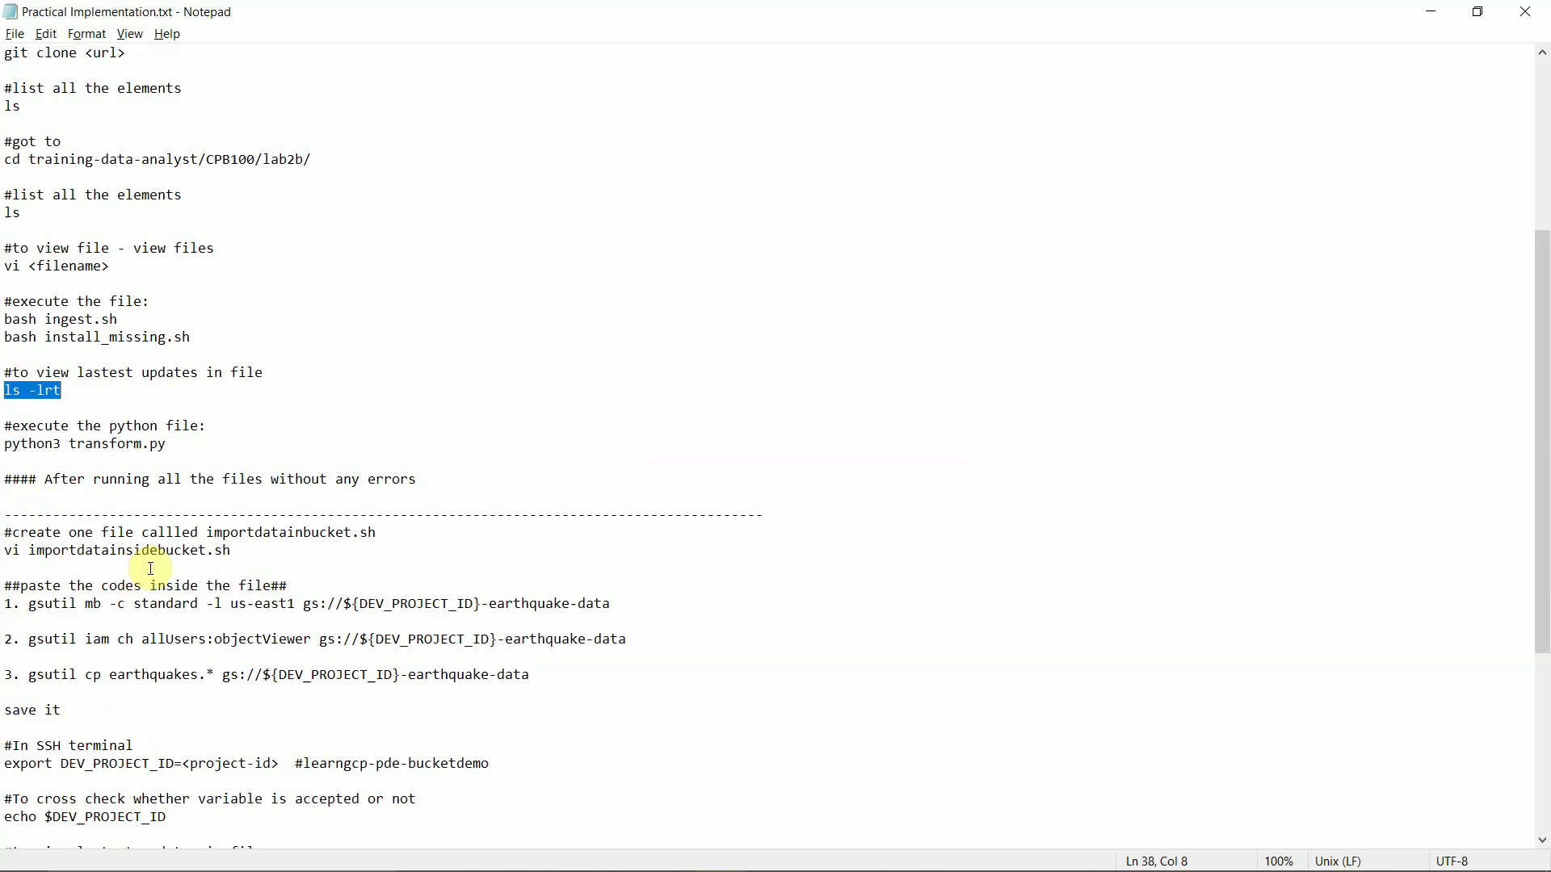
click(44, 604)
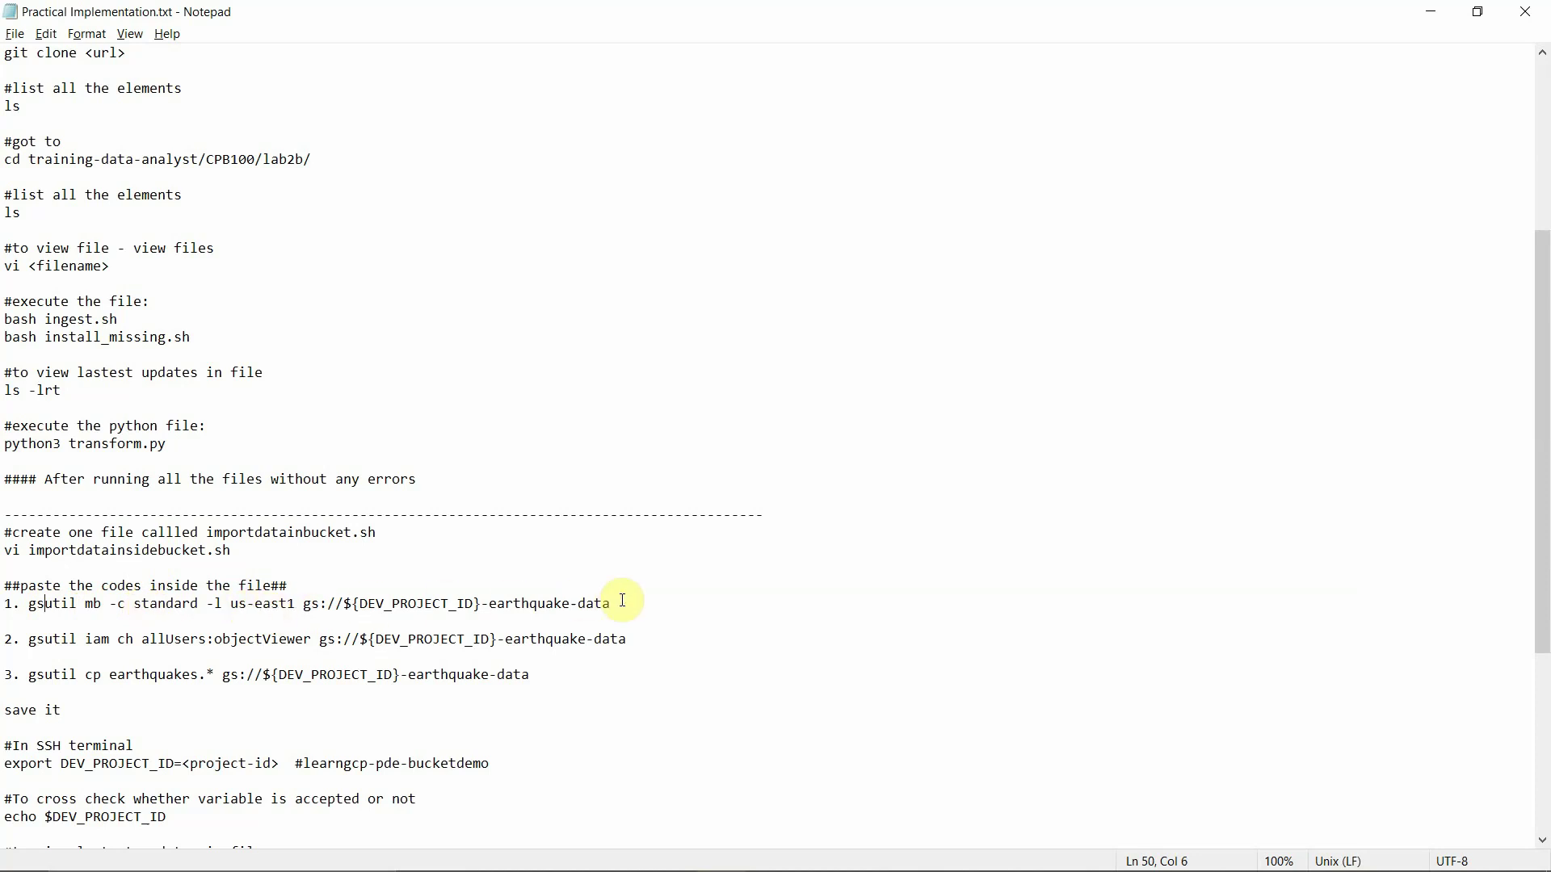
drag(615, 605, 305, 604)
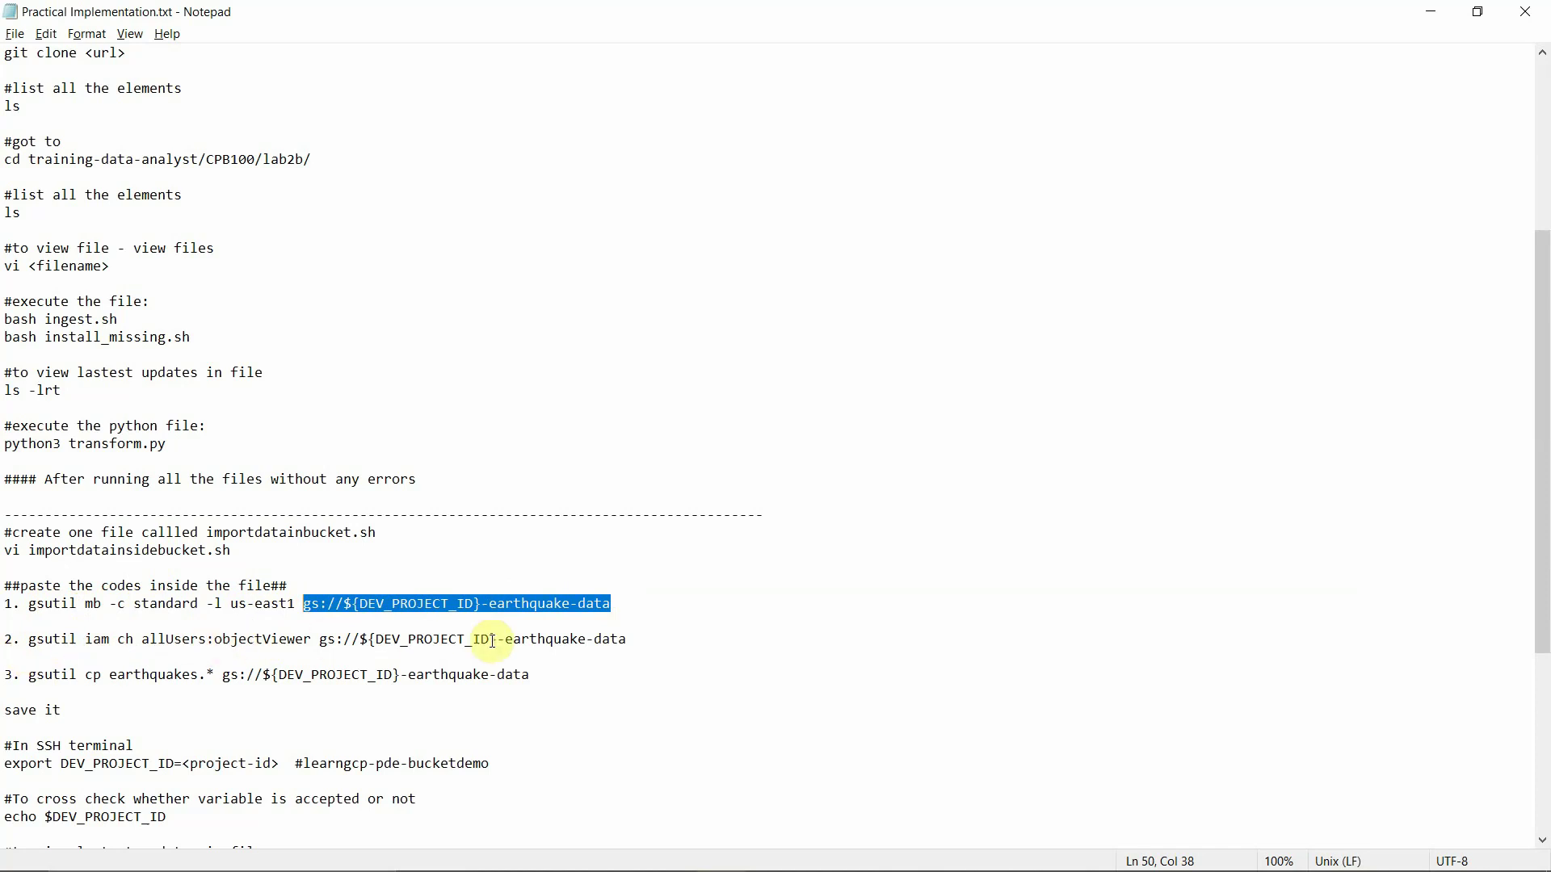
click(632, 641)
drag(631, 640, 328, 643)
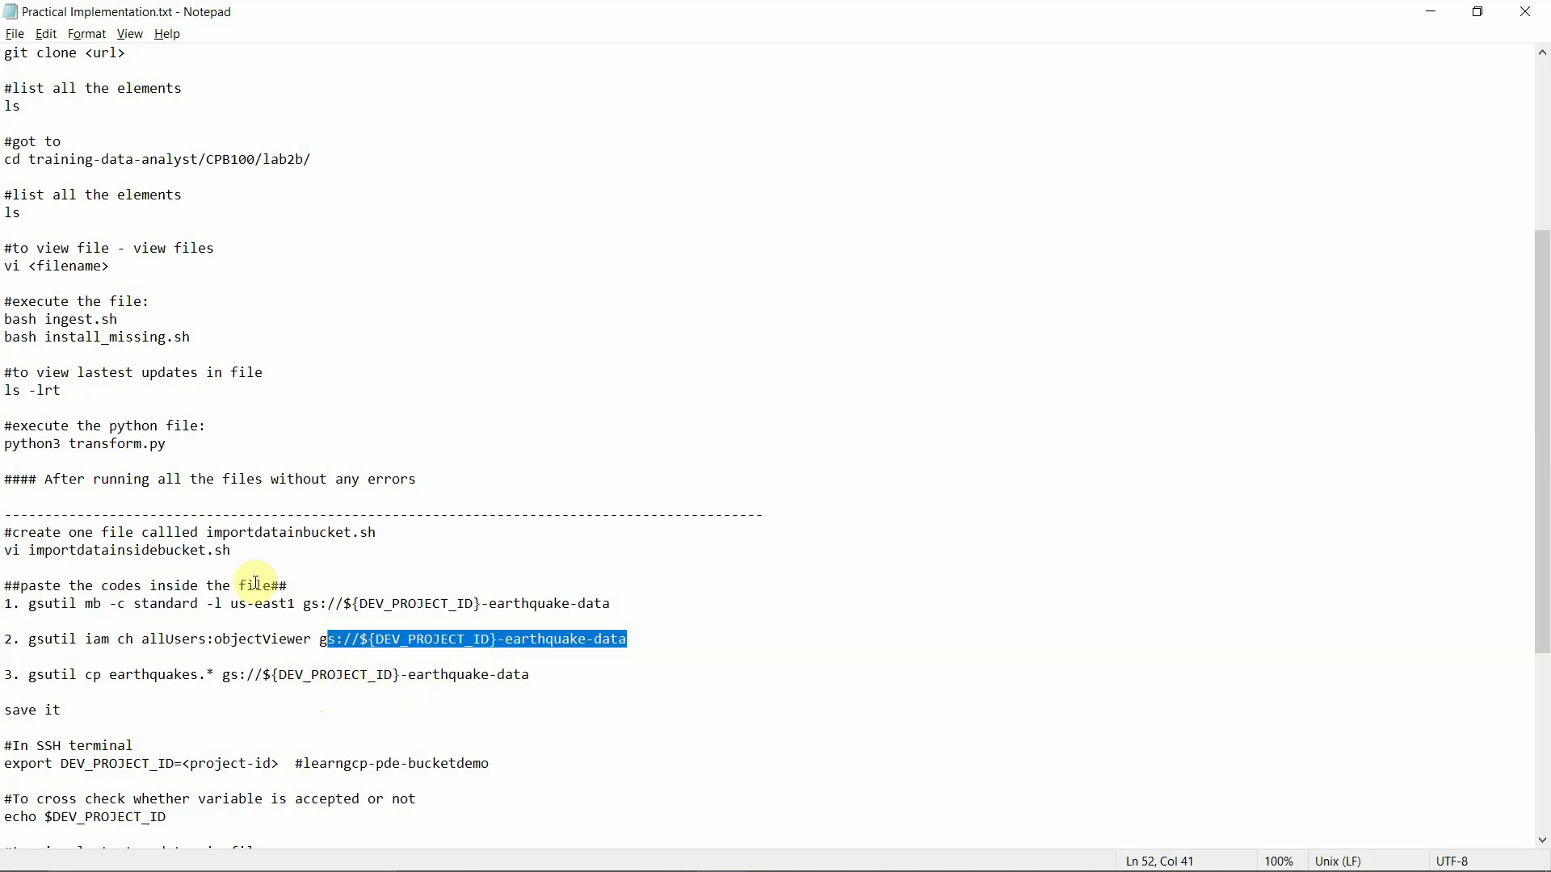
key(alt+Tab)
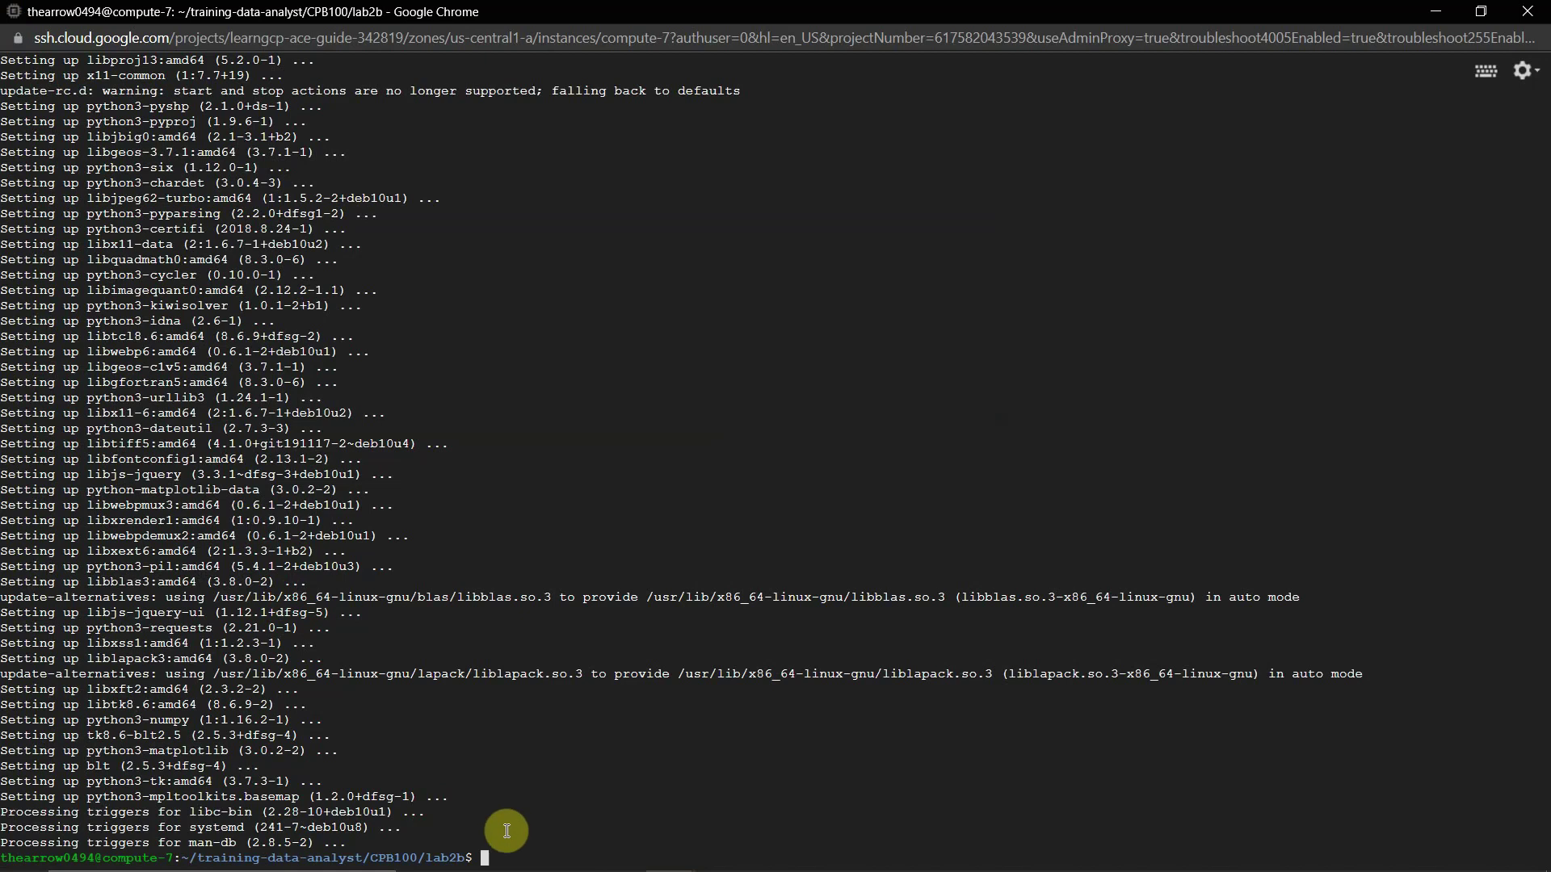
Copy ls -lrt from the Notepad notes, run it in the SSH terminal, and examine the earthquakes.csv entry
key(alt+Tab)
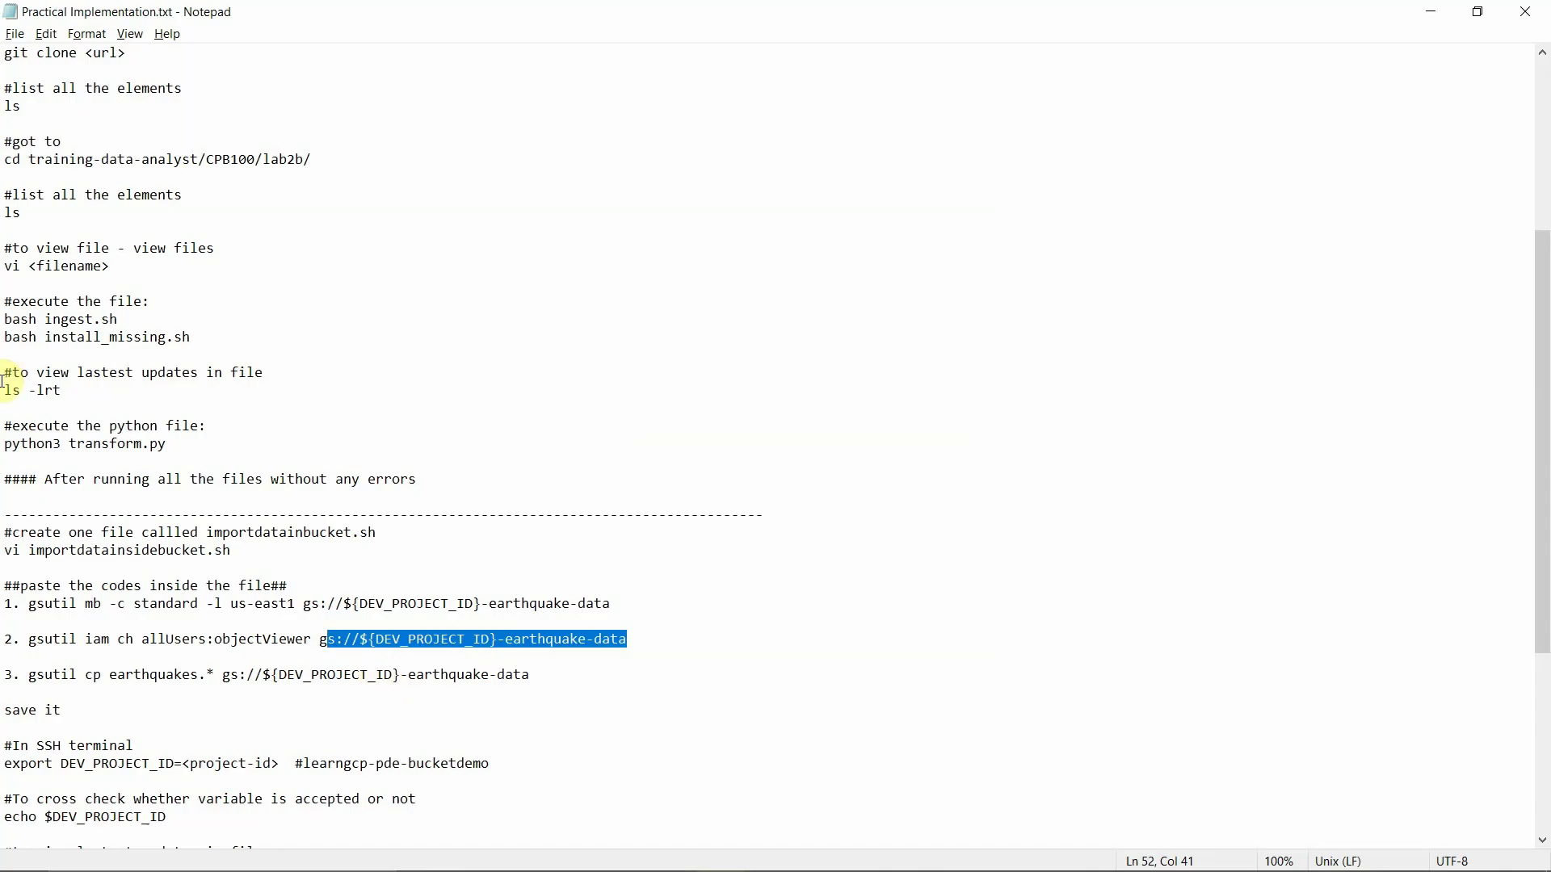
drag(4, 391, 72, 392)
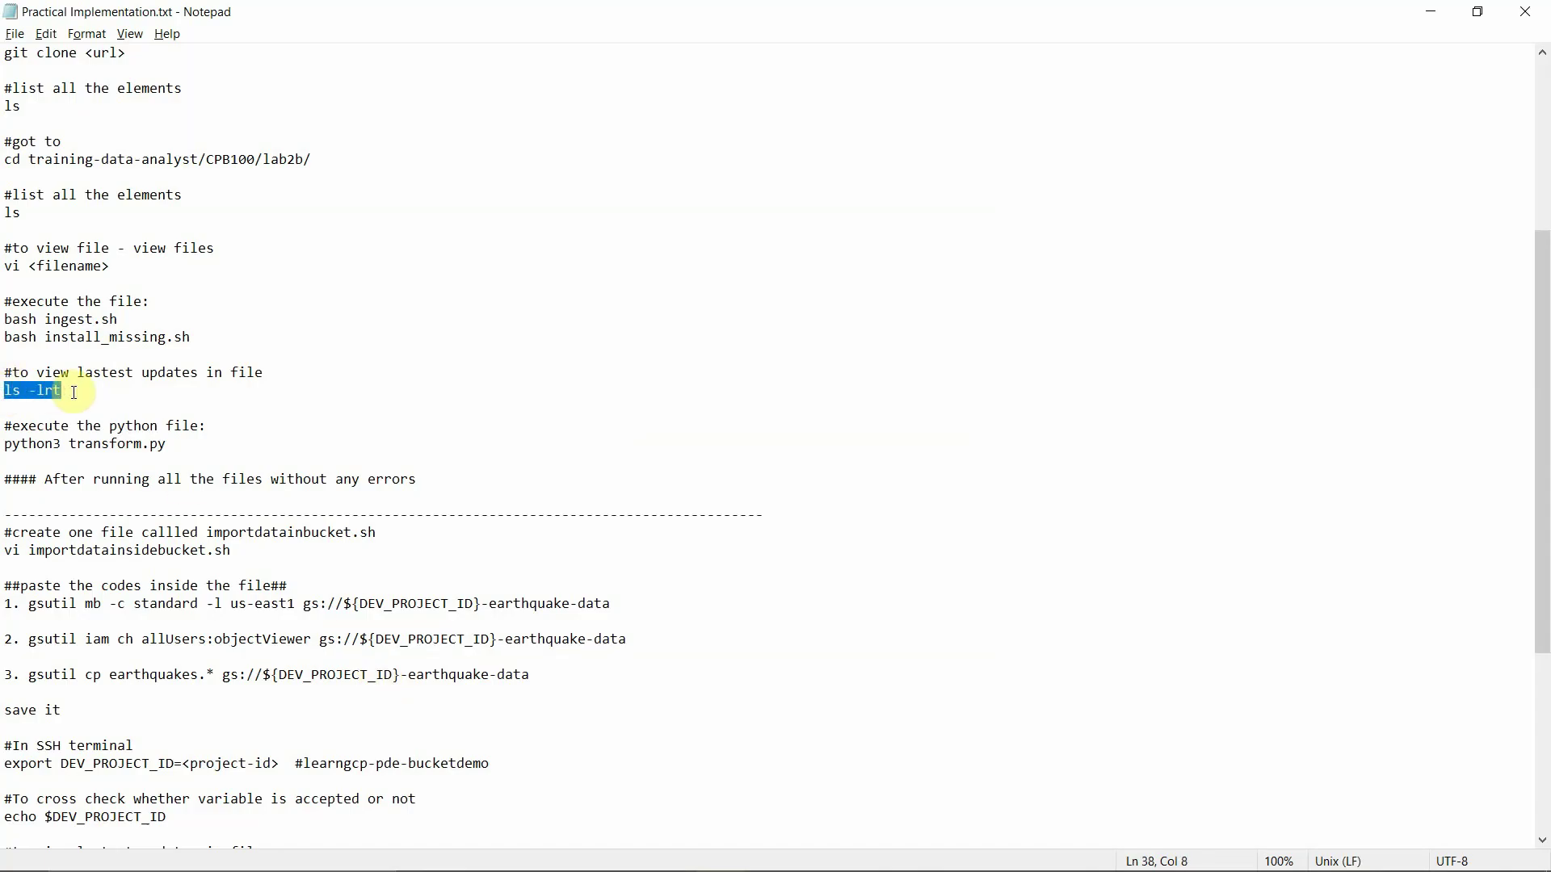
key(alt+Tab)
key(ctrl+v)
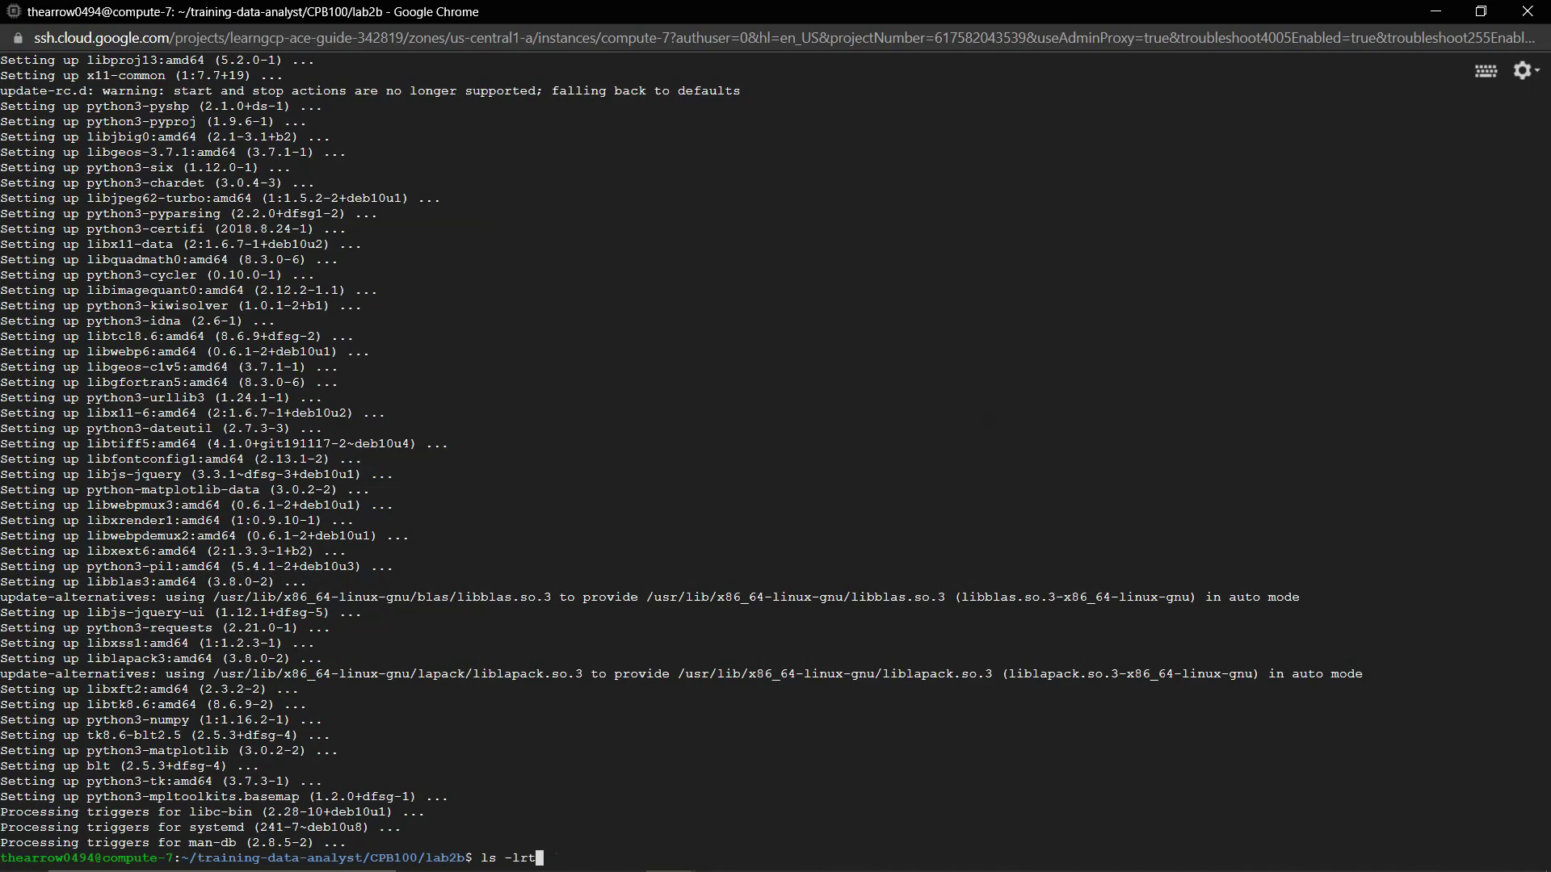
key(Return)
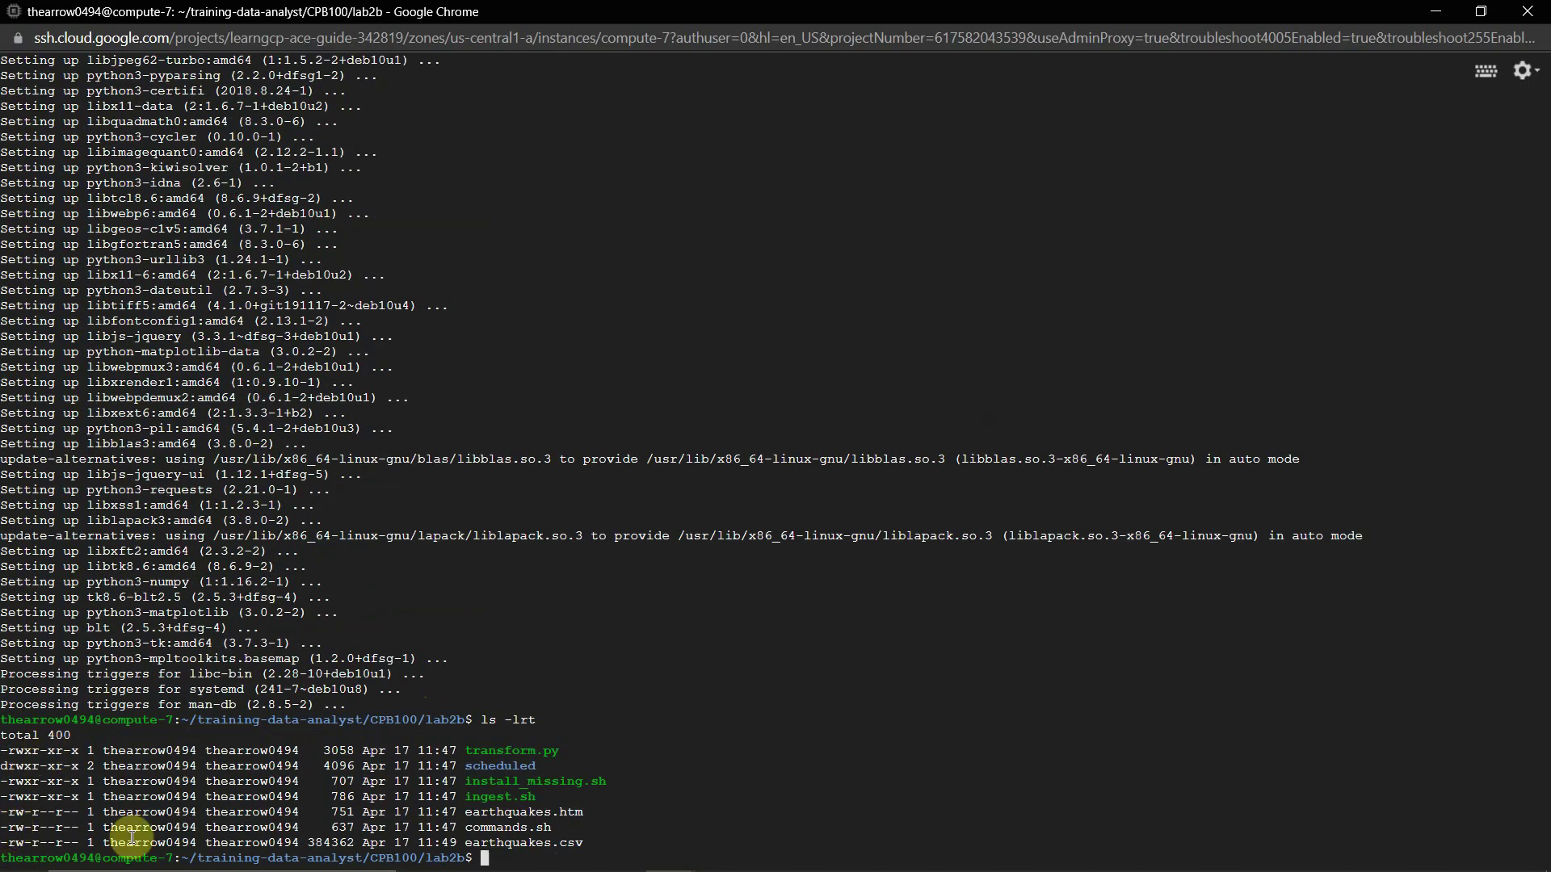
drag(586, 845, 211, 843)
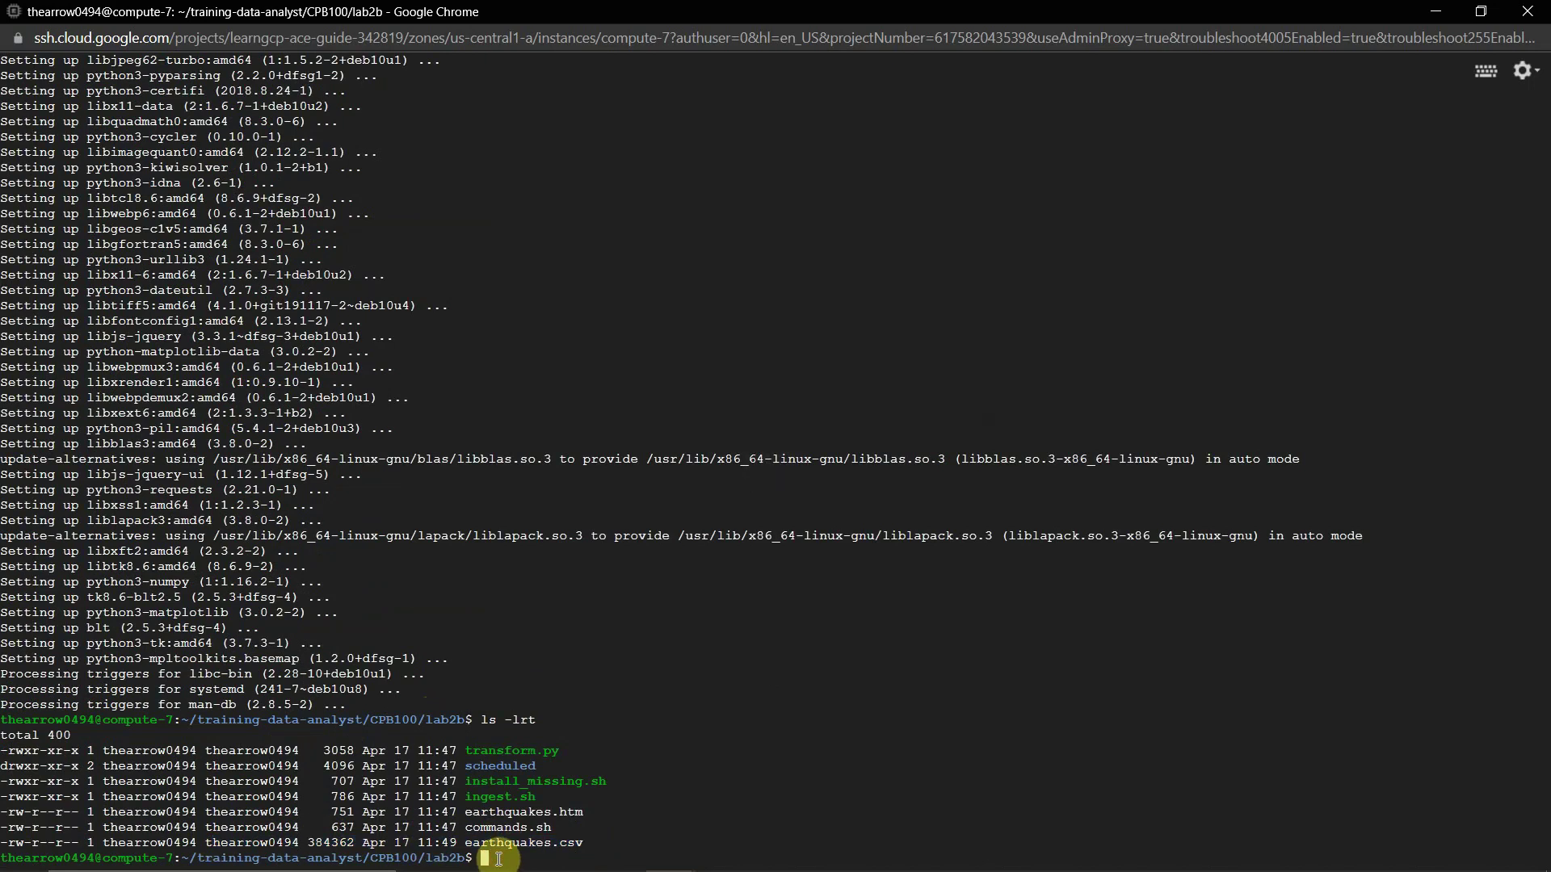
Copy python3 transform.py from the Notepad notes, and open transform.py with vi in the SSH terminal
key(alt+Tab)
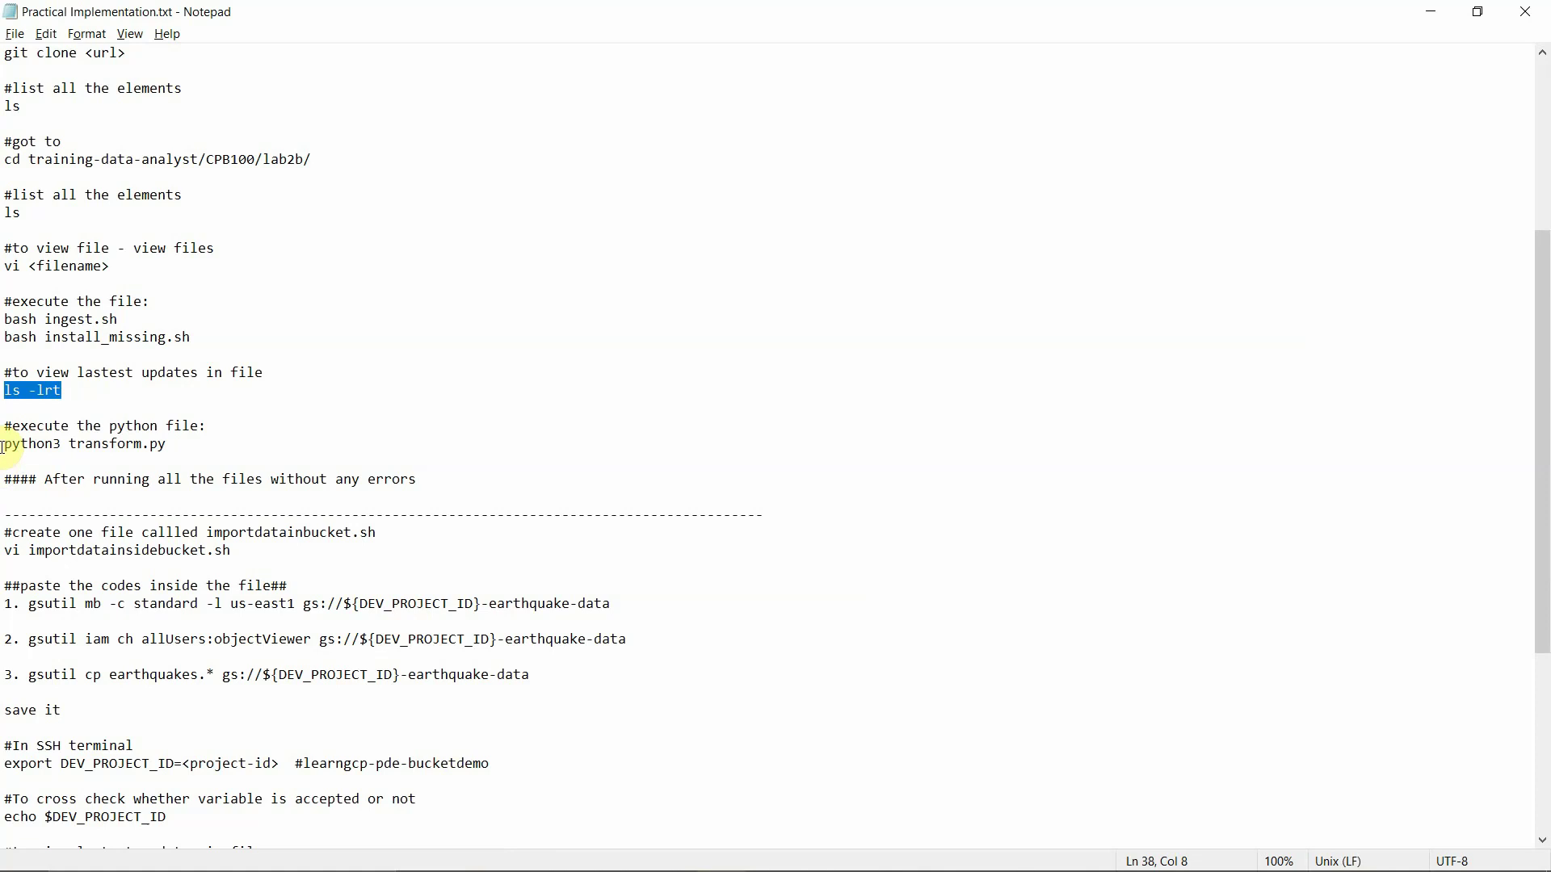
drag(5, 443, 172, 441)
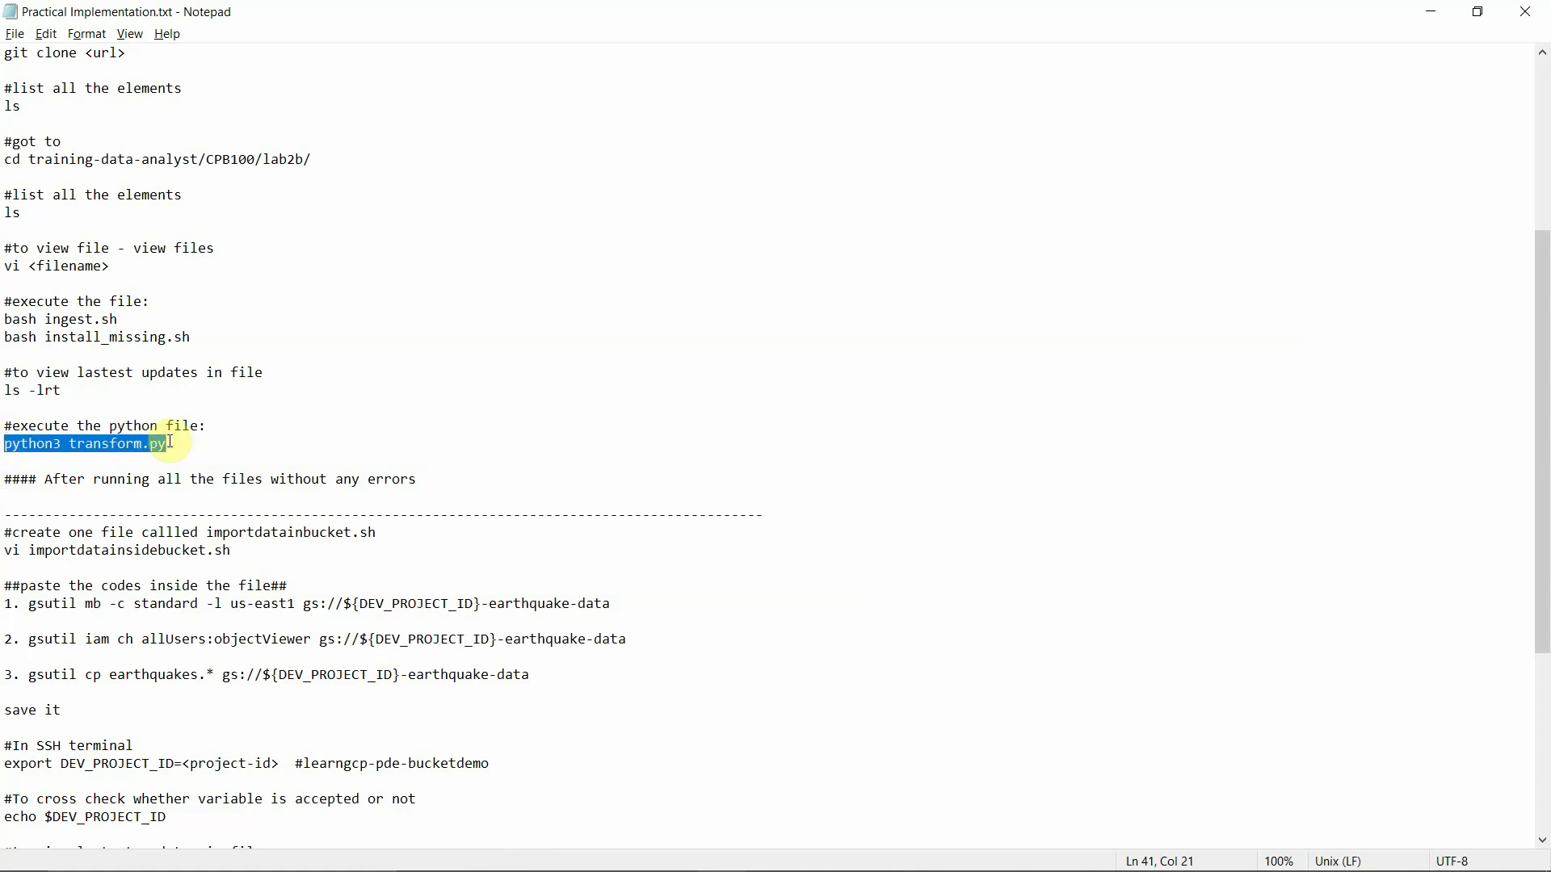
key(alt+Tab)
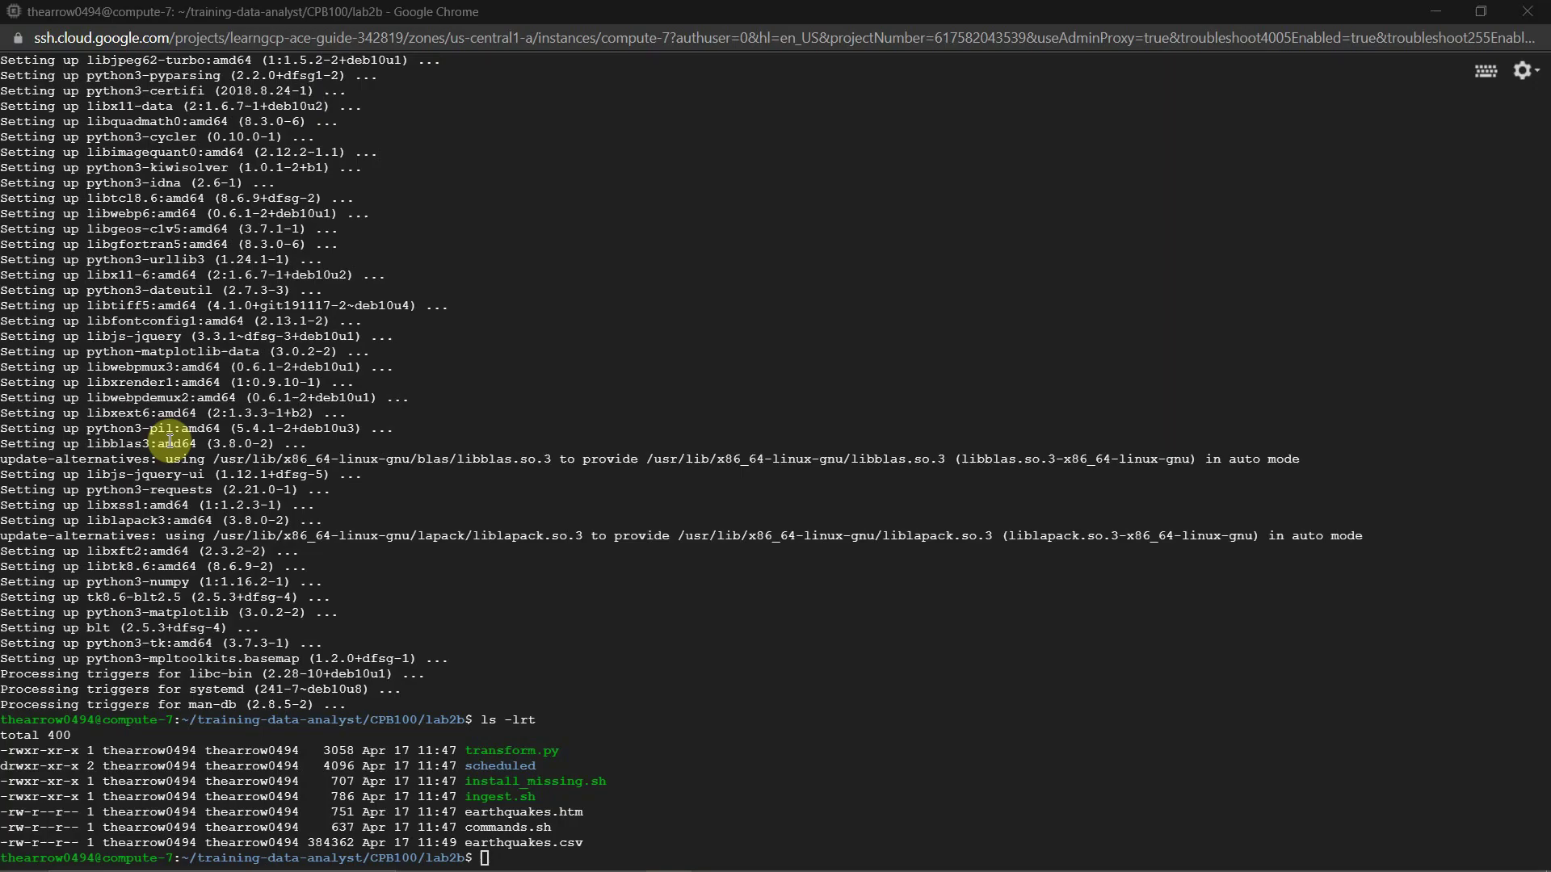
click(495, 851)
text(vi transform.py)
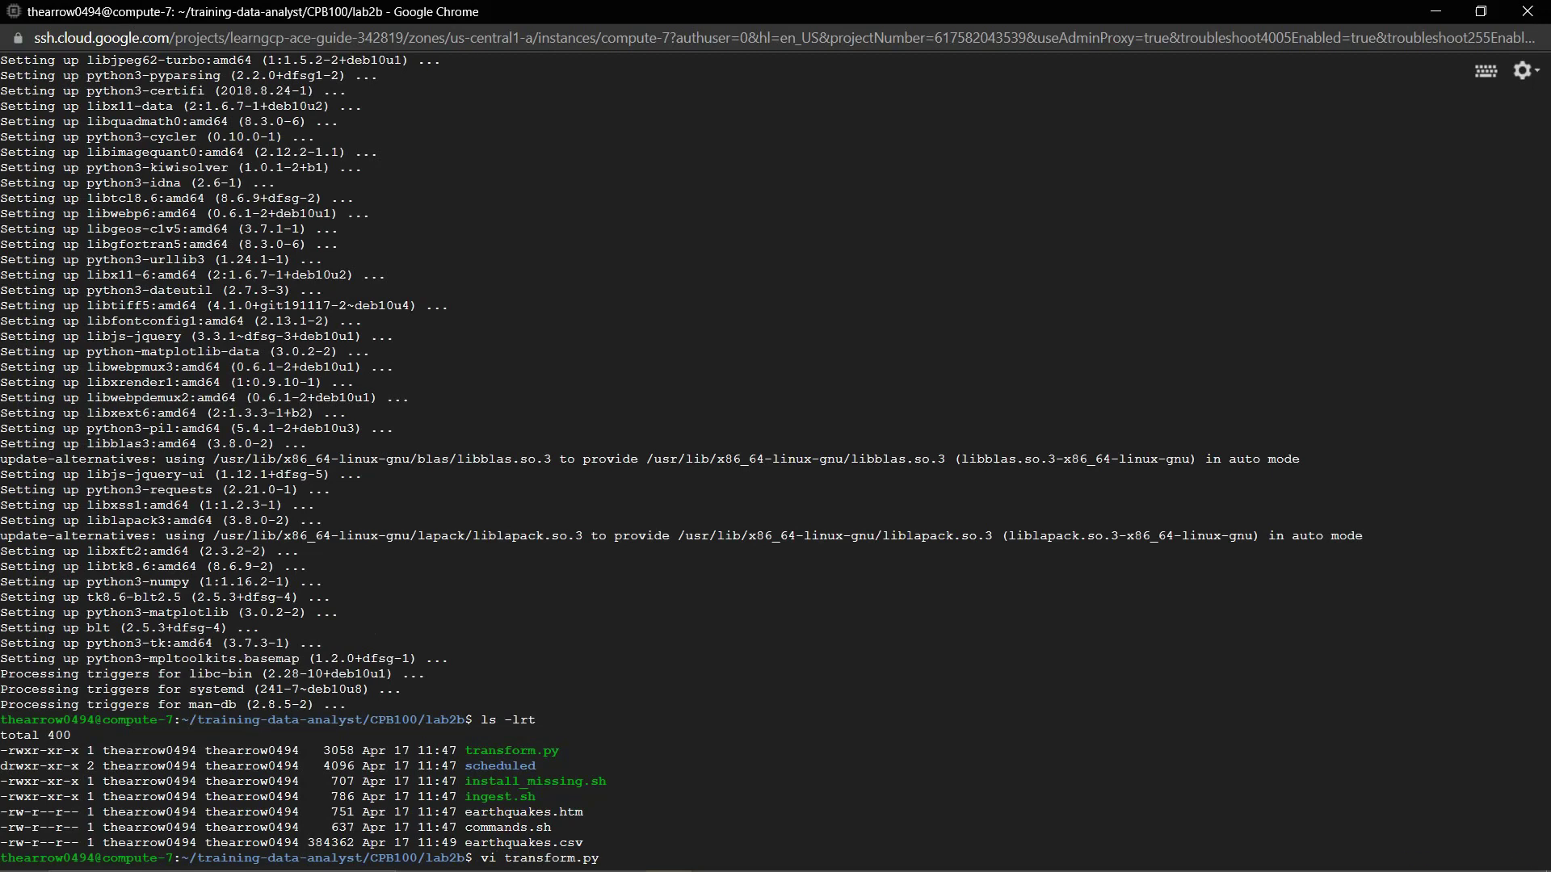
key(Return)
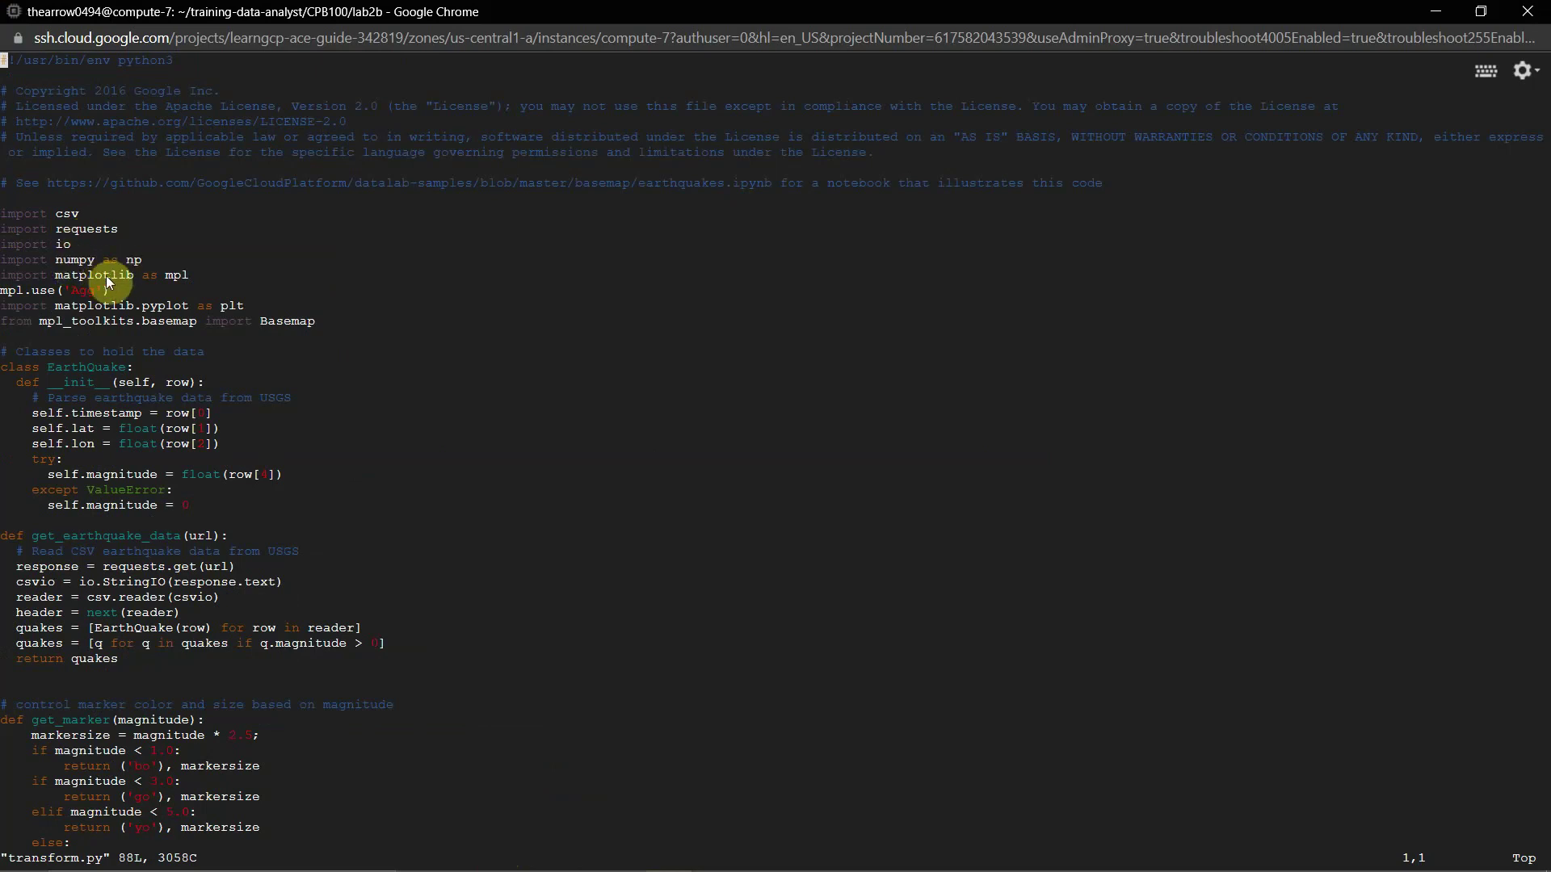
Read through transform.py, examining its imports, the get_earthquake_data function, the USGS url line and the create_png function
scroll(224, 356, down, 3)
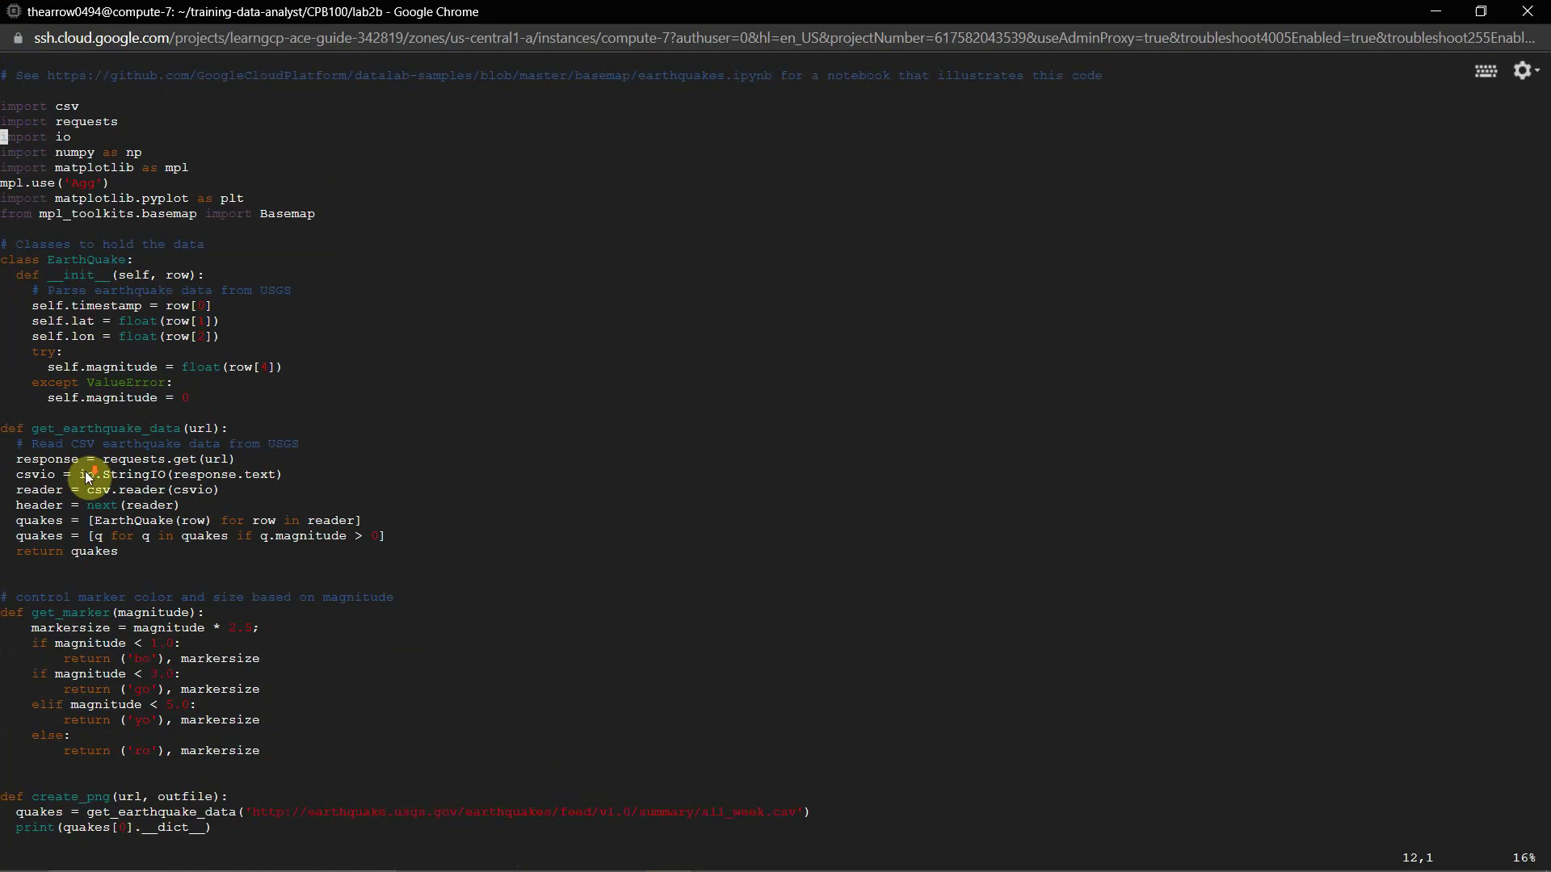
scroll(88, 444, down, 1)
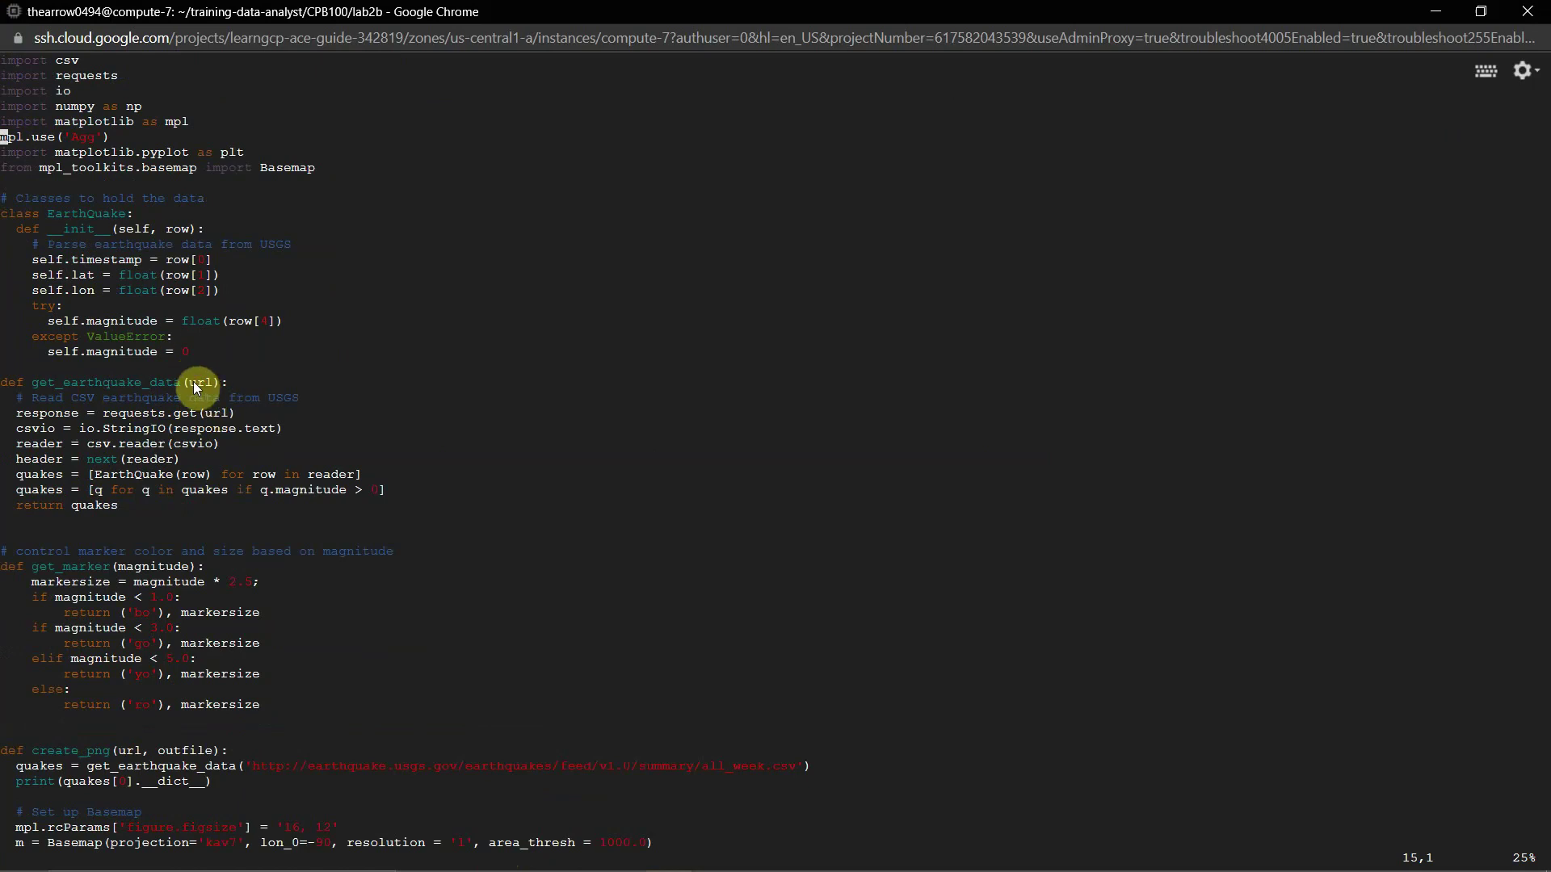
scroll(181, 421, down, 4)
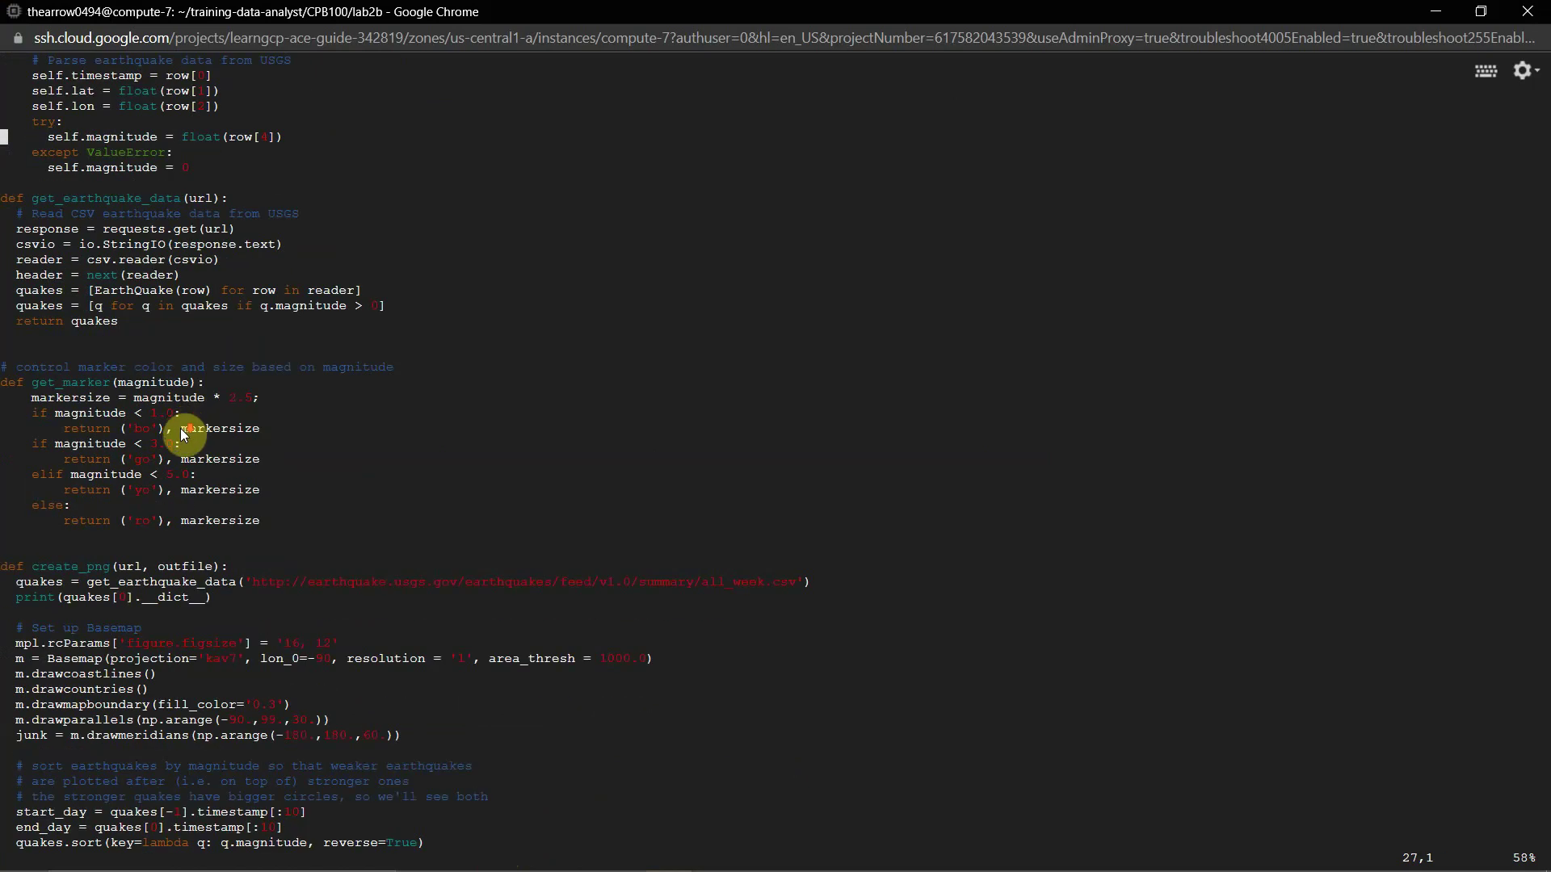
scroll(181, 428, down, 5)
scroll(180, 556, down, 4)
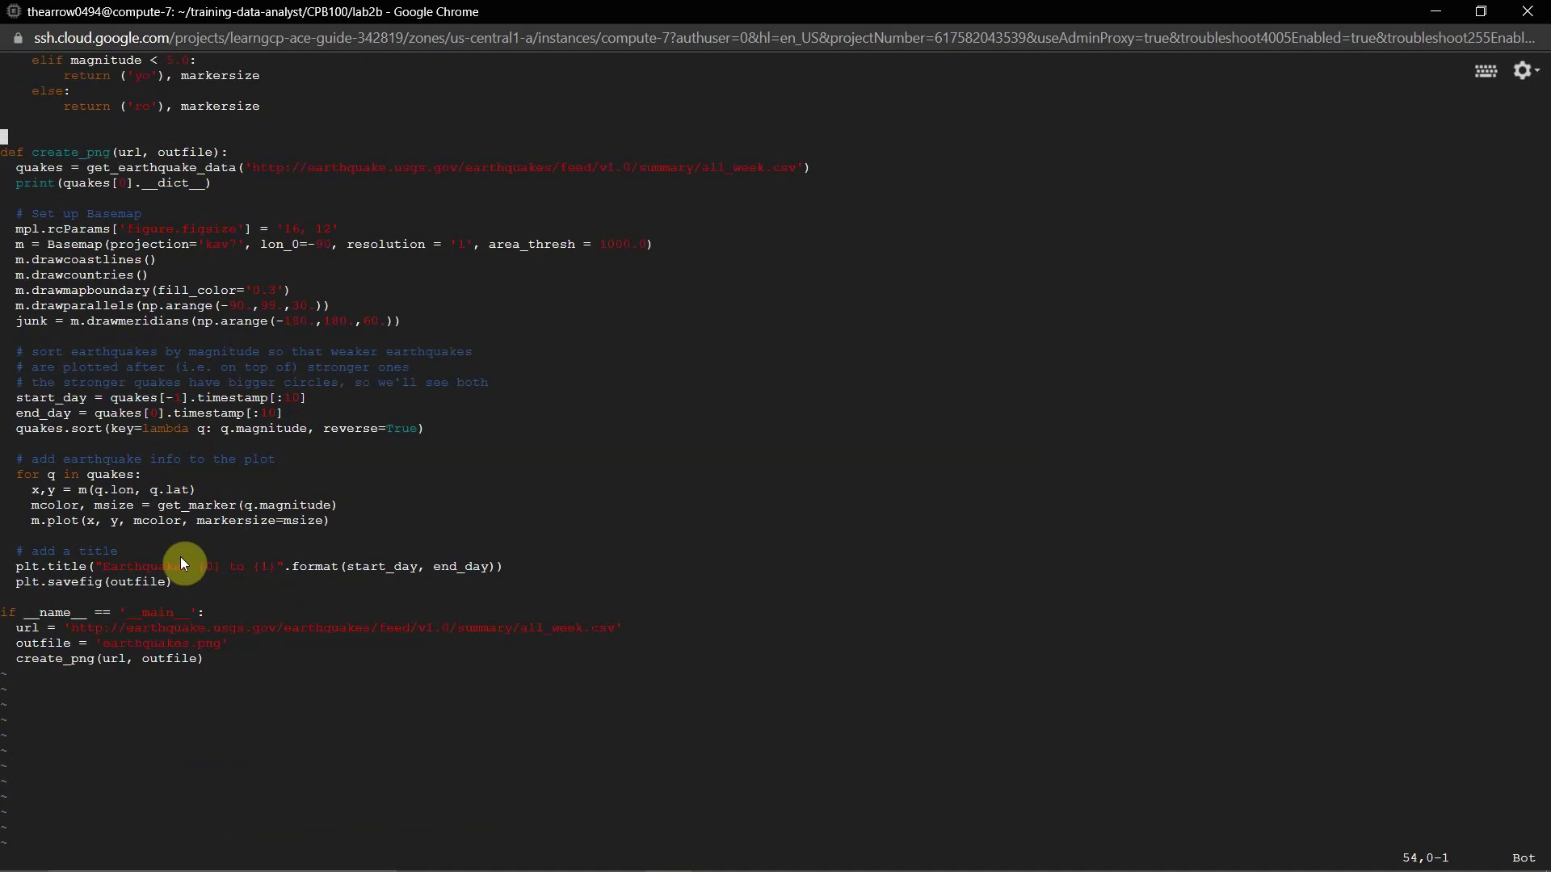
drag(17, 634, 333, 630)
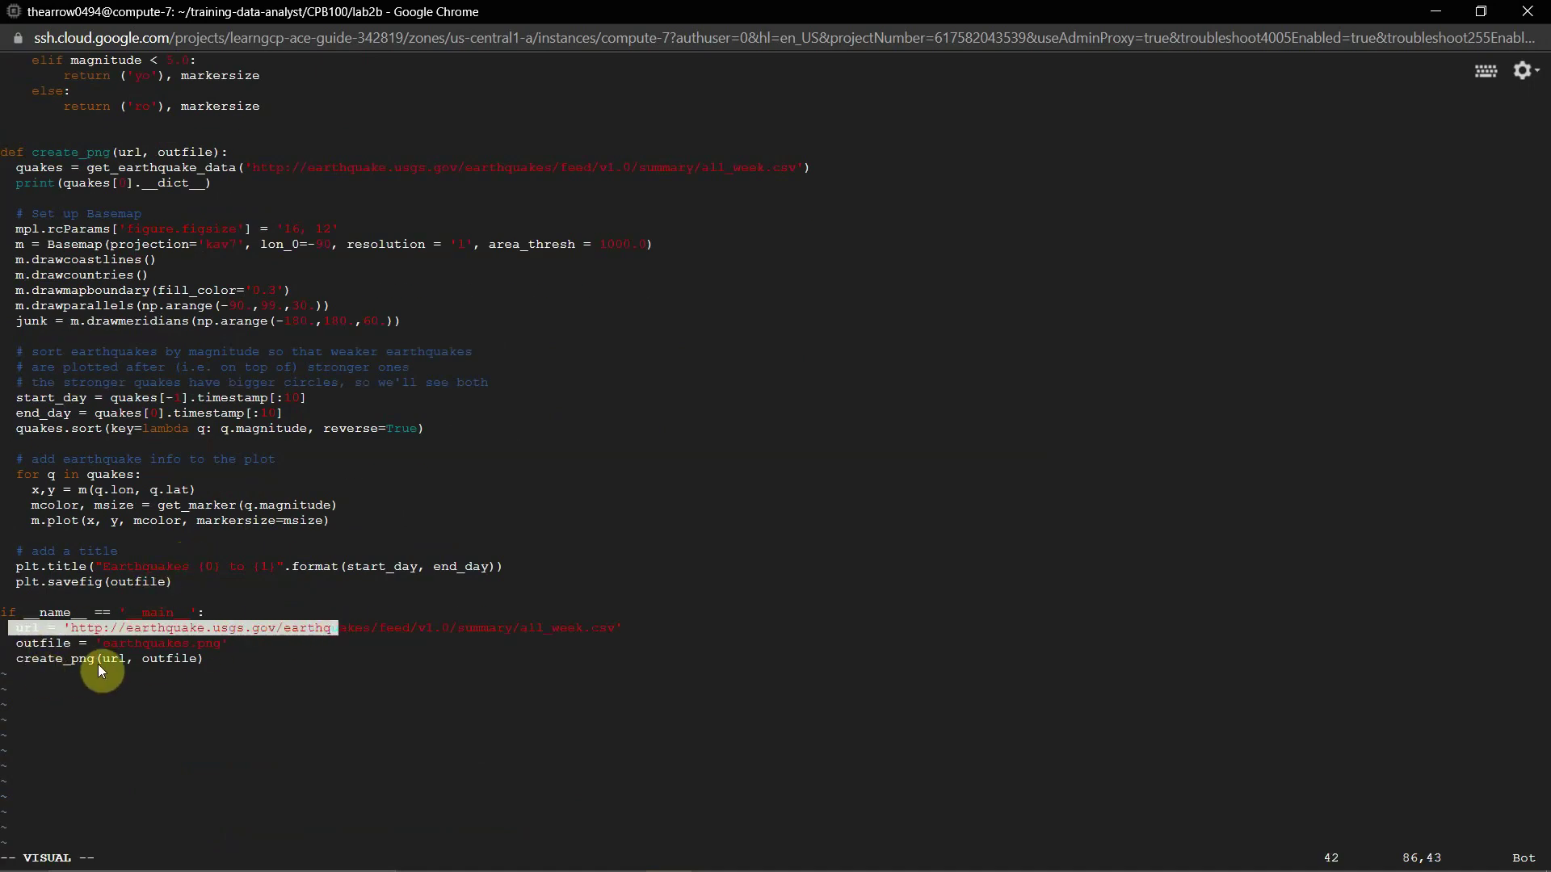
scroll(90, 632, up, 4)
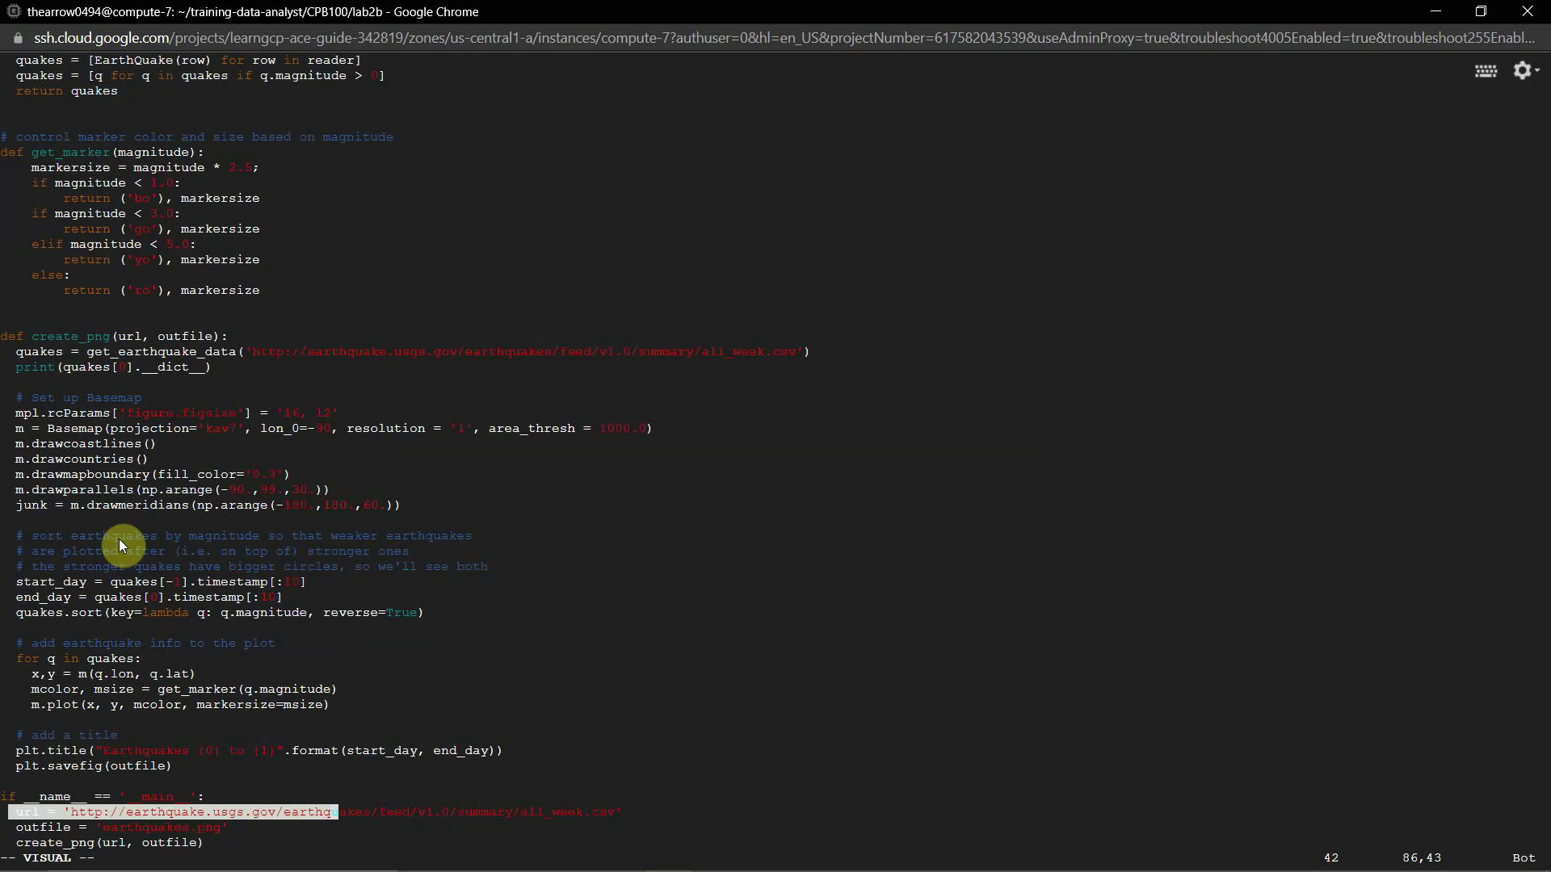
double_click(65, 336)
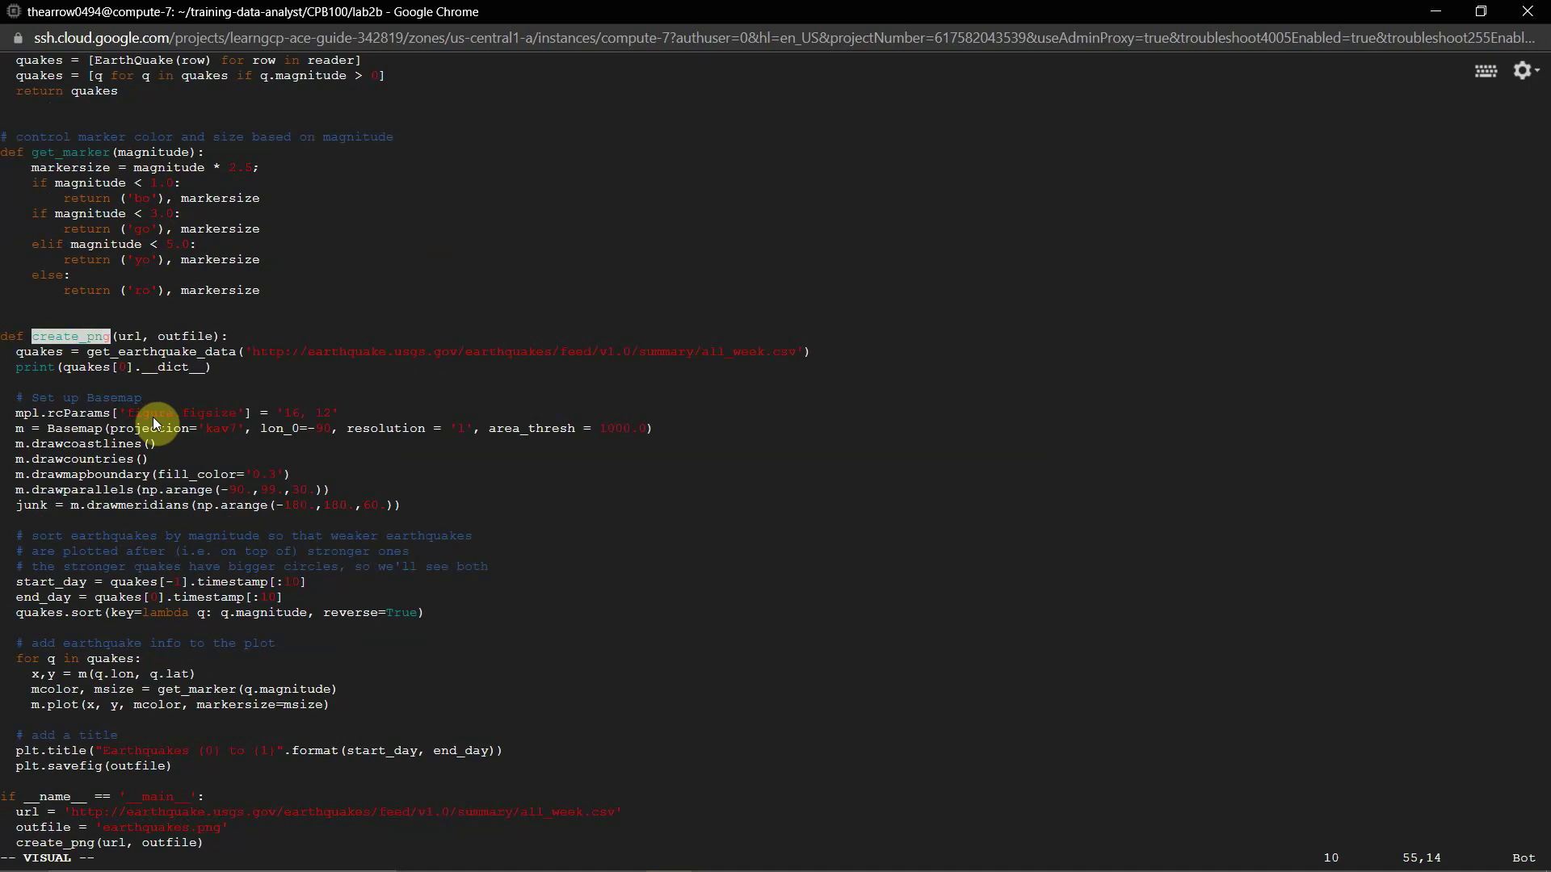
scroll(152, 416, up, 10)
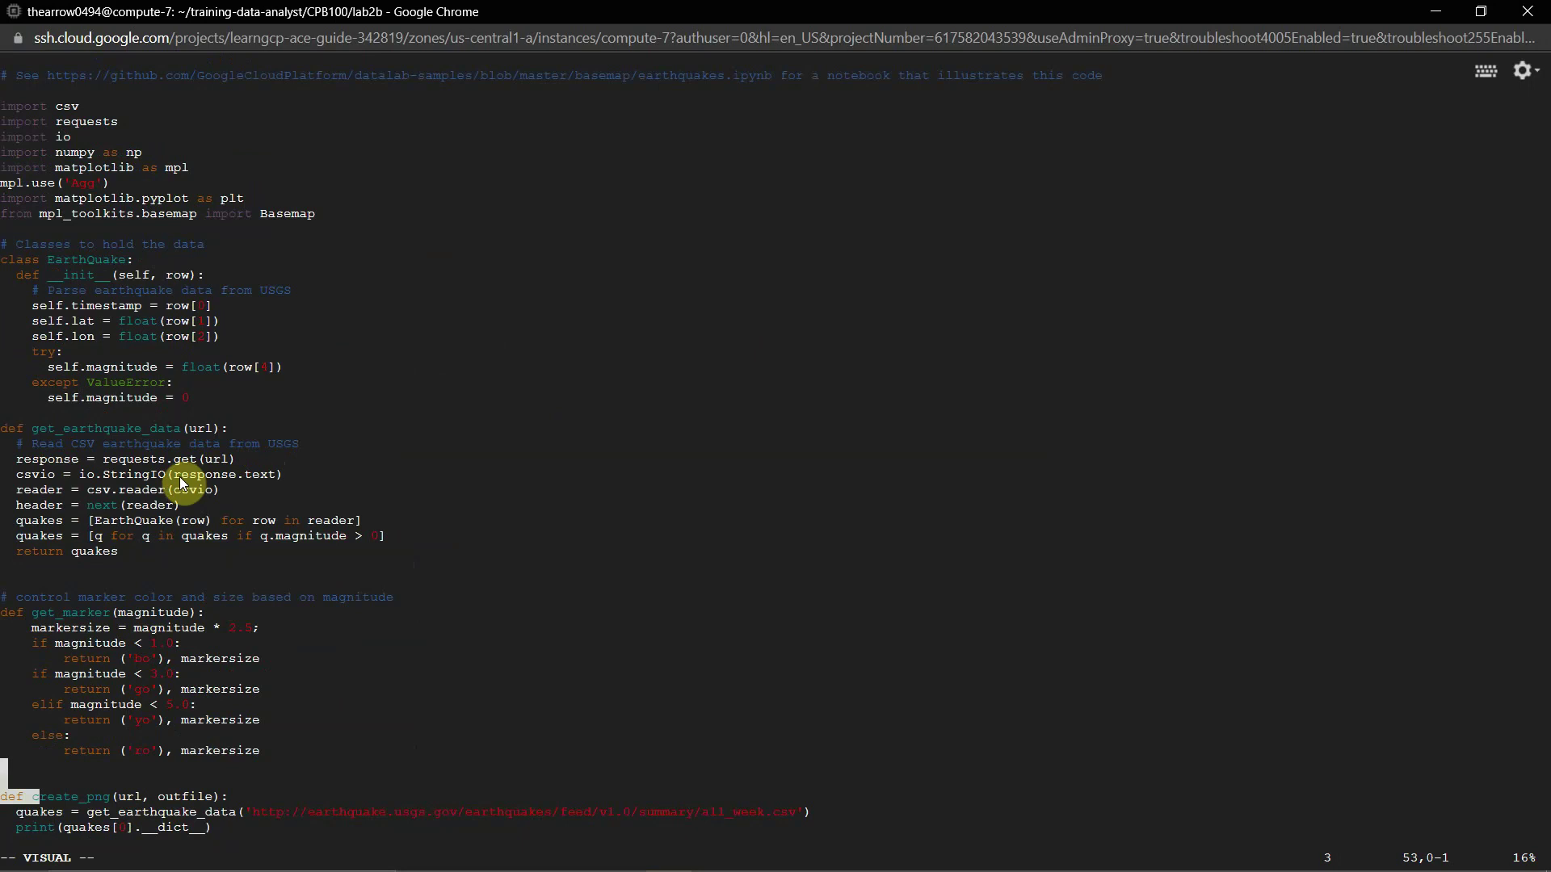
Review the rest of transform.py down to its create_png call, and save and quit vi with :wq
scroll(364, 480, down, 14)
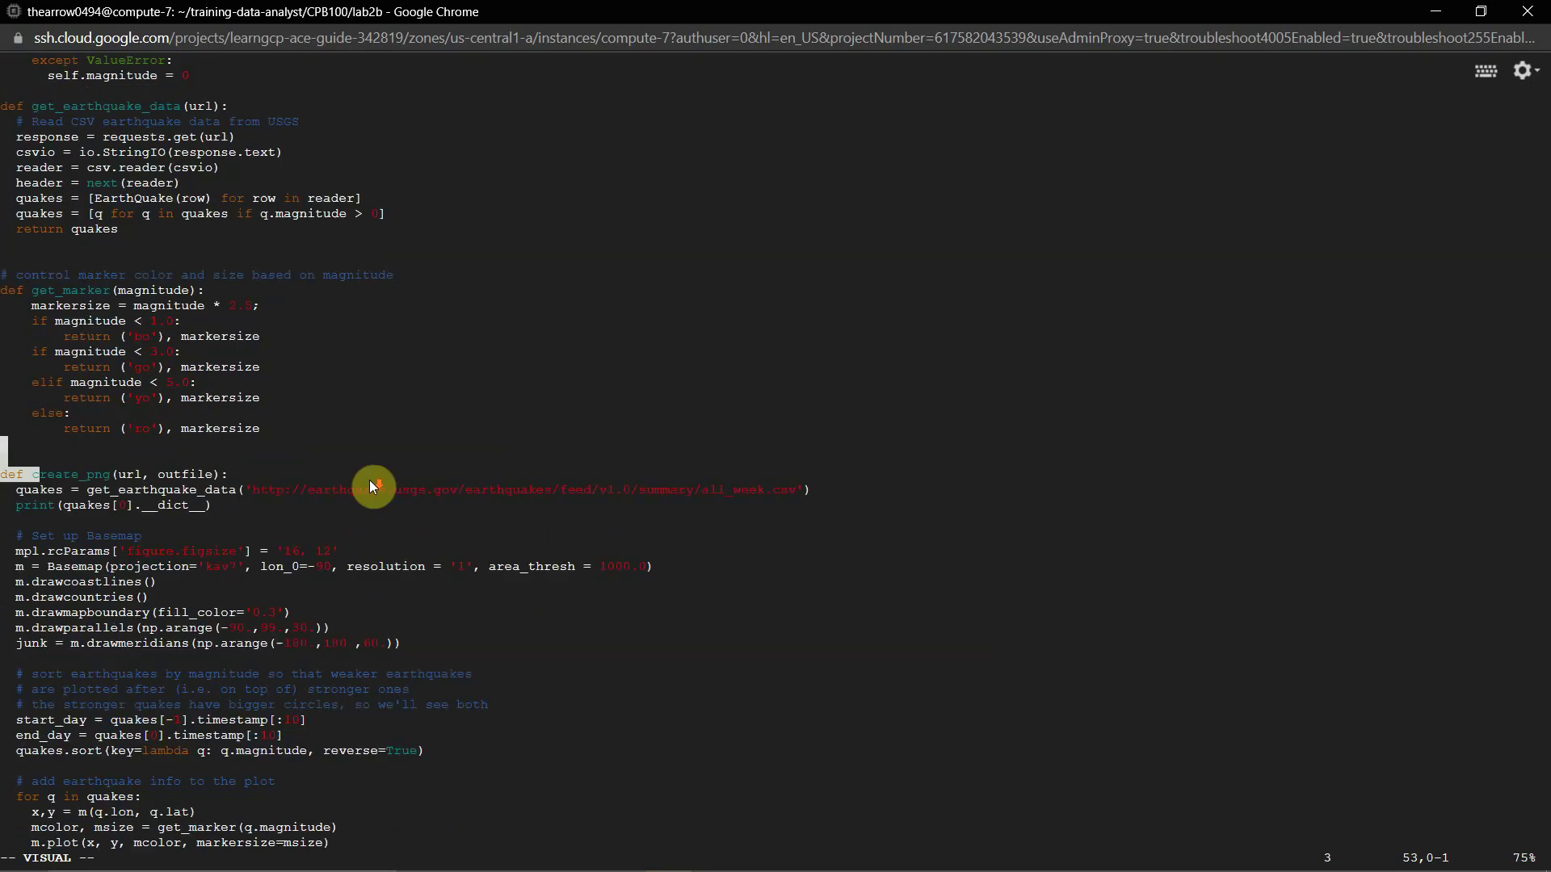
scroll(249, 385, up, 3)
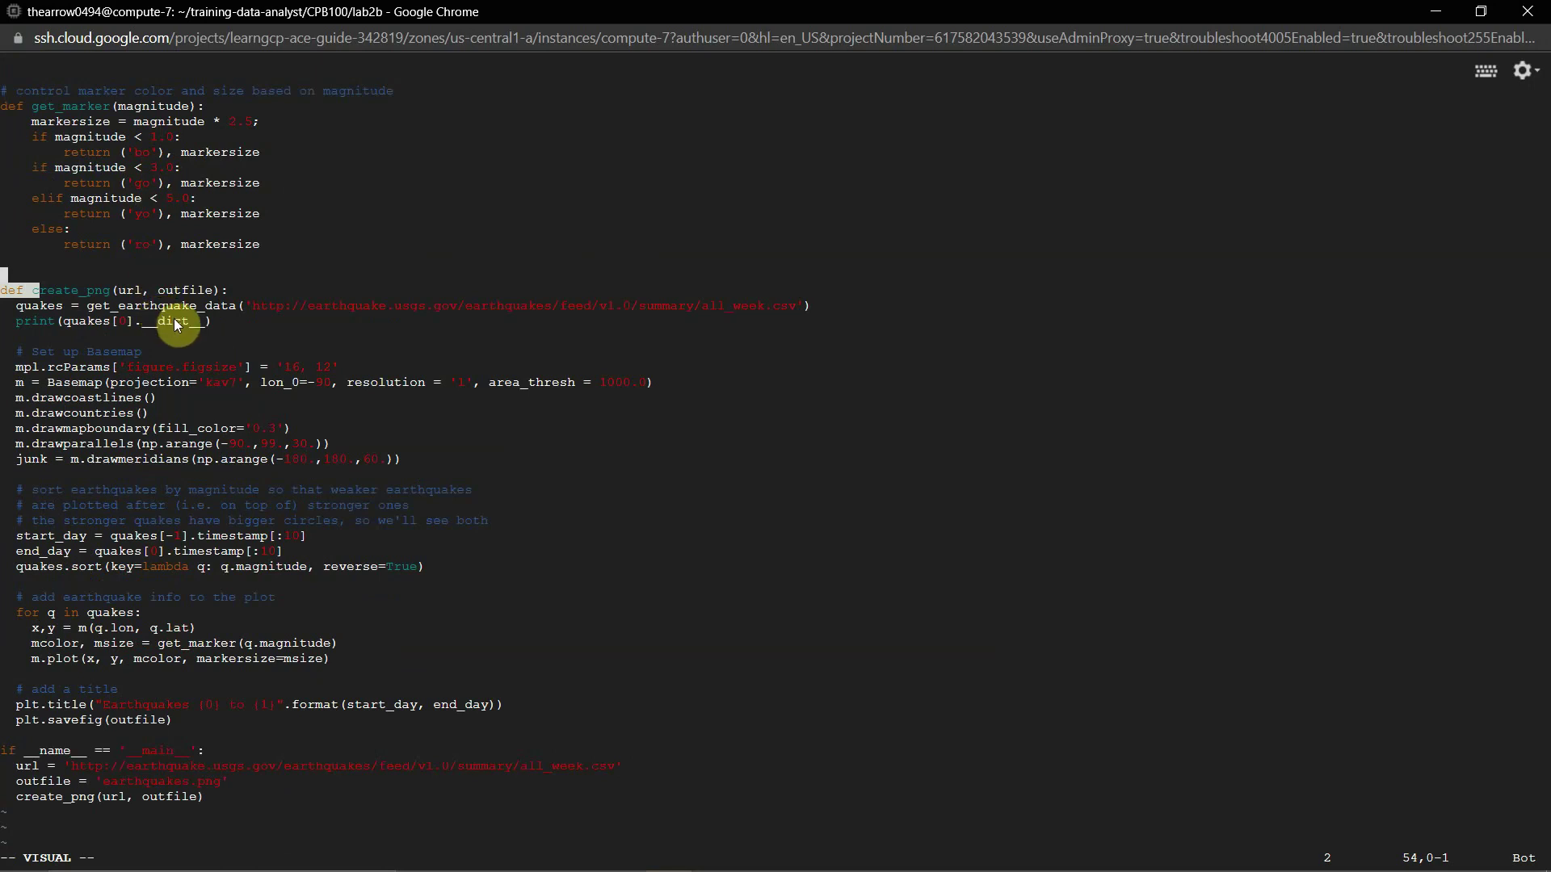
key(Escape)
text(:)
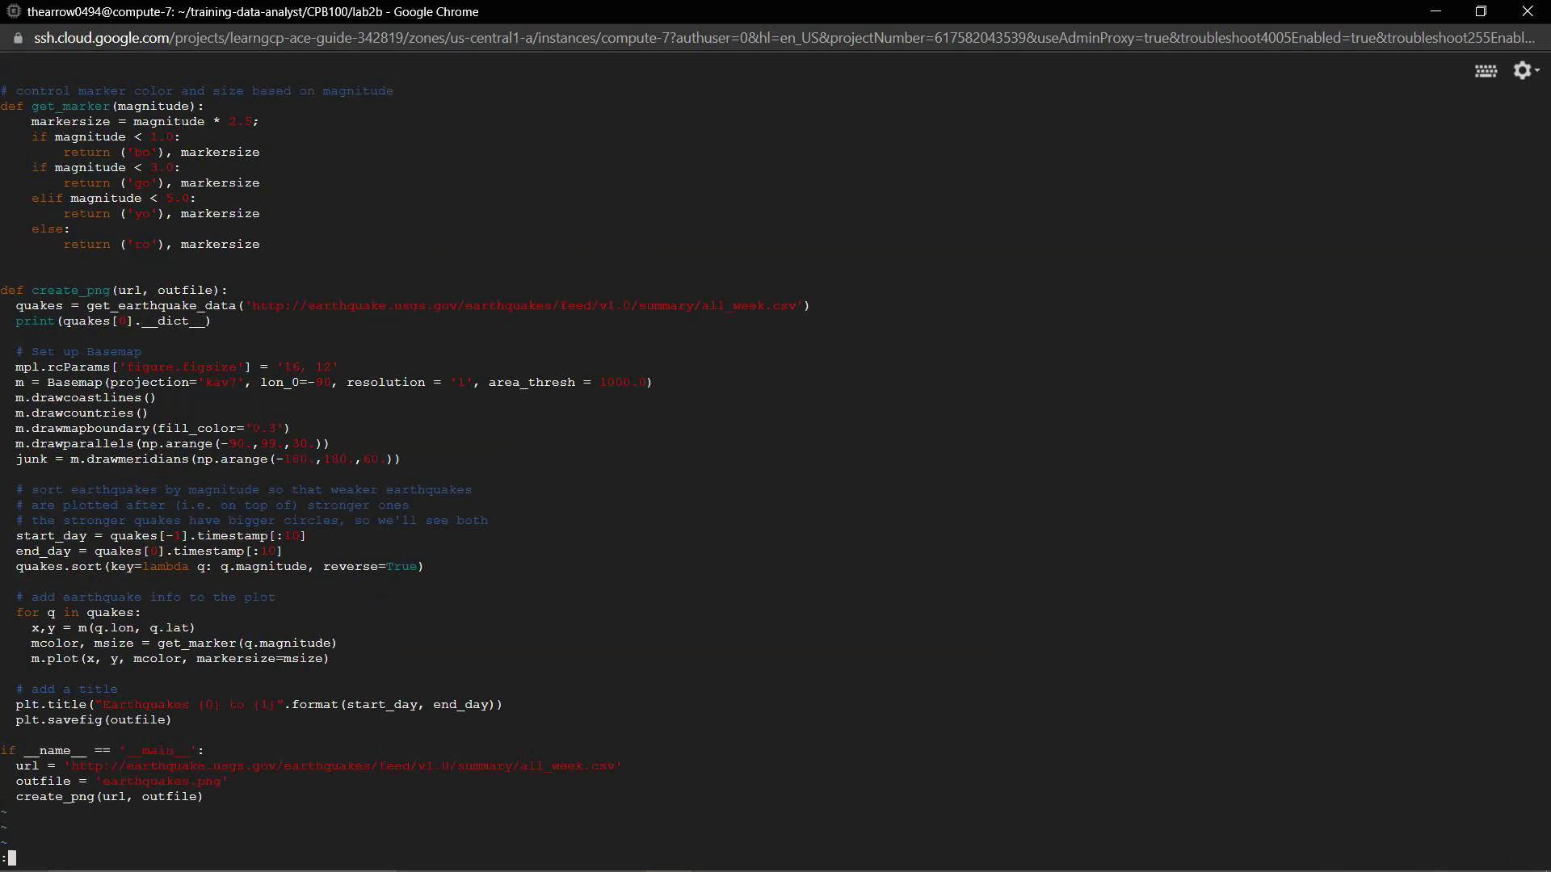
text(wq)
key(Return)
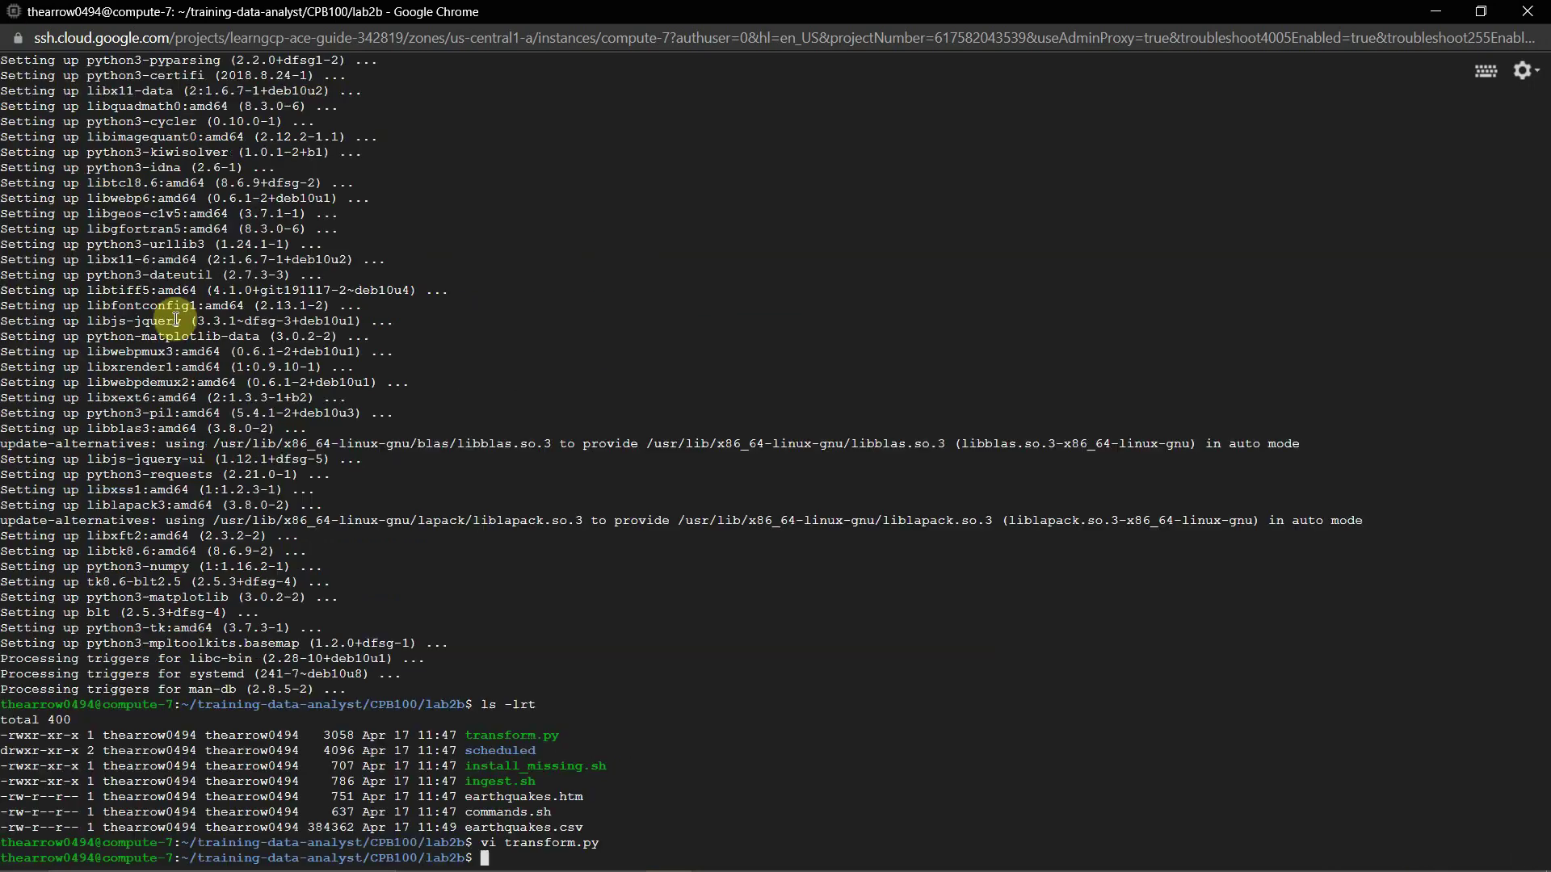
Run python3 transform.py in the SSH terminal's lab2b folder
key(alt+Tab)
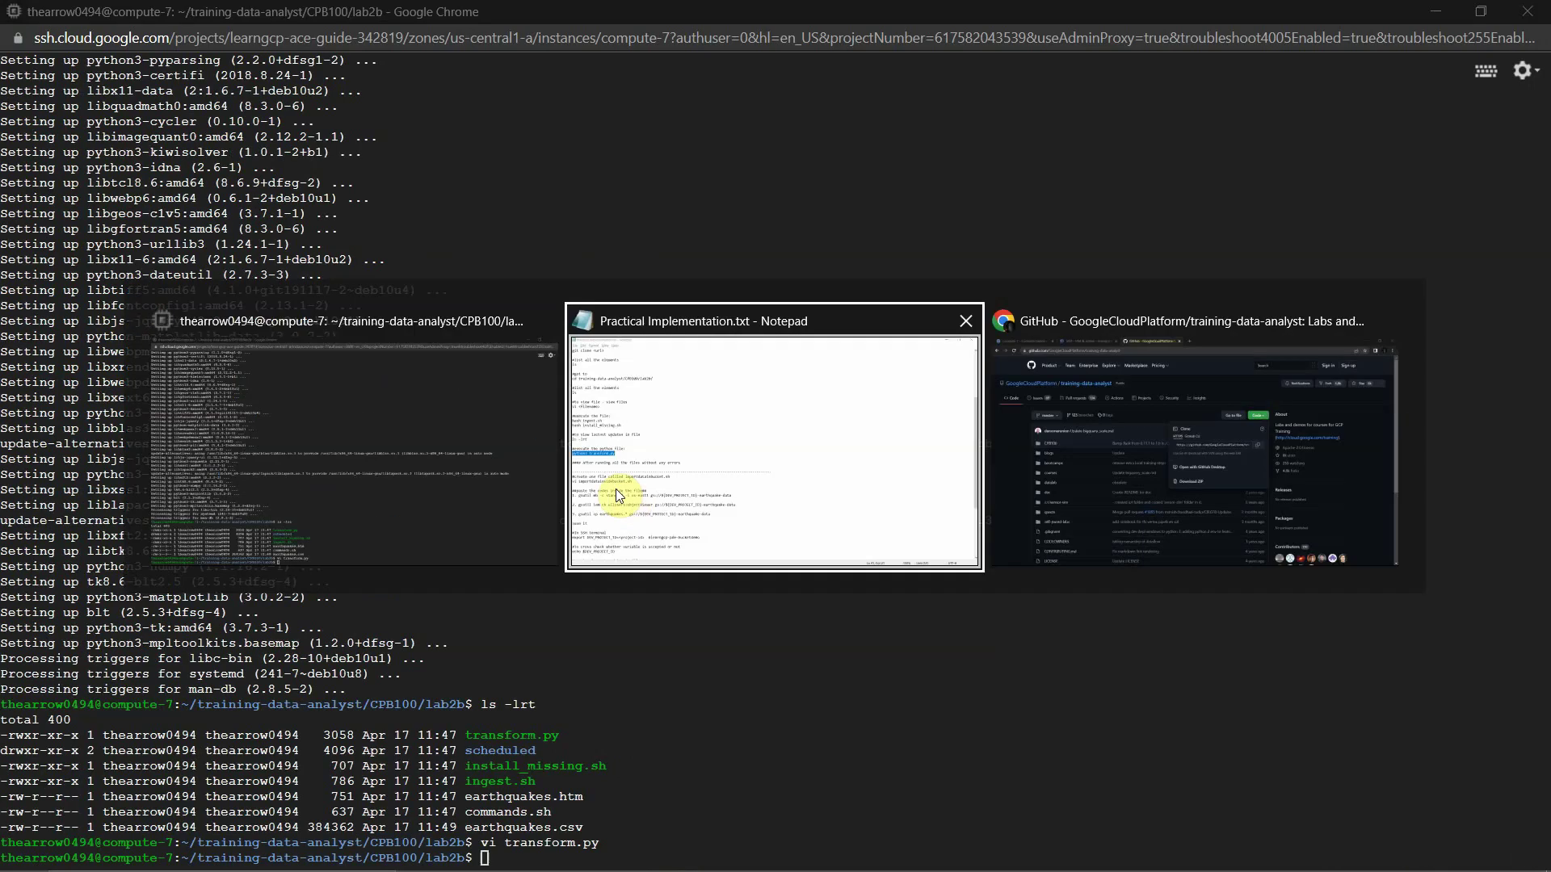
key(alt+Tab)
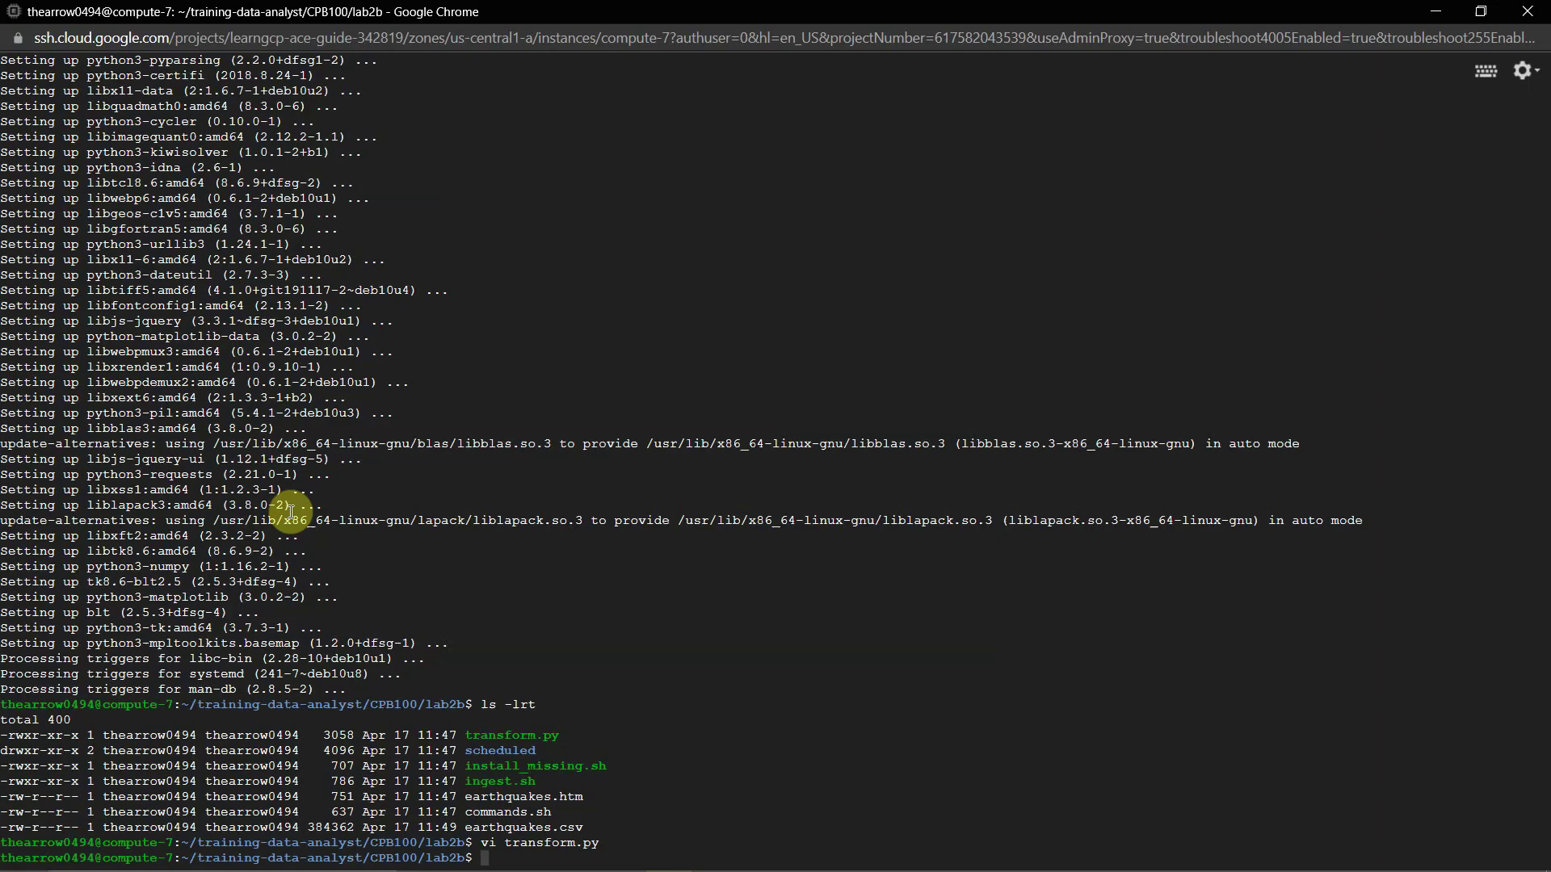
text(pyt)
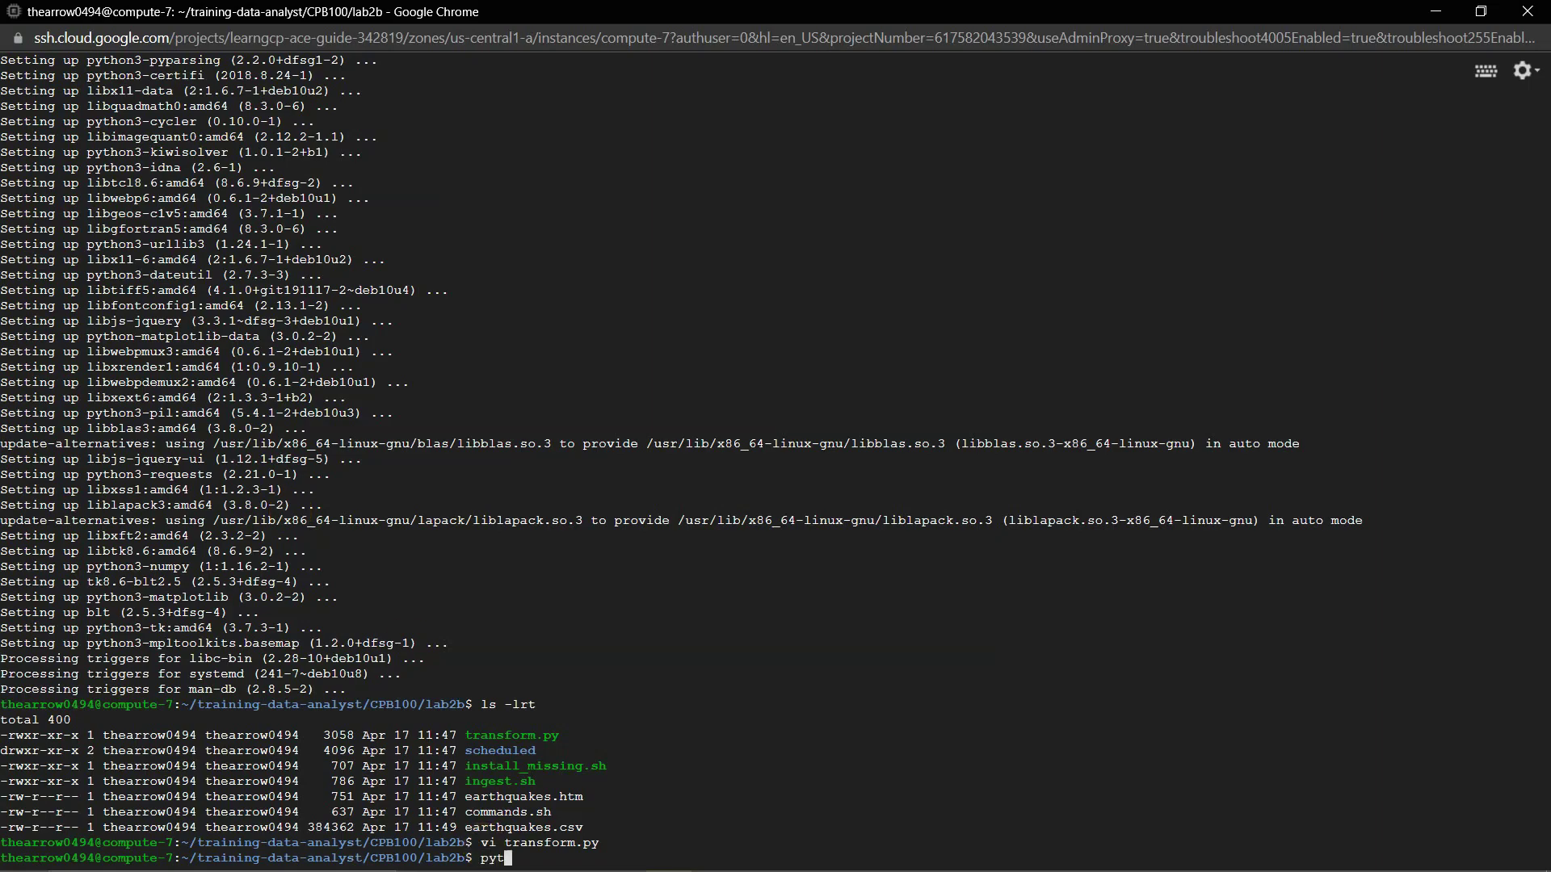
text(hon3 transform.py)
key(Return)
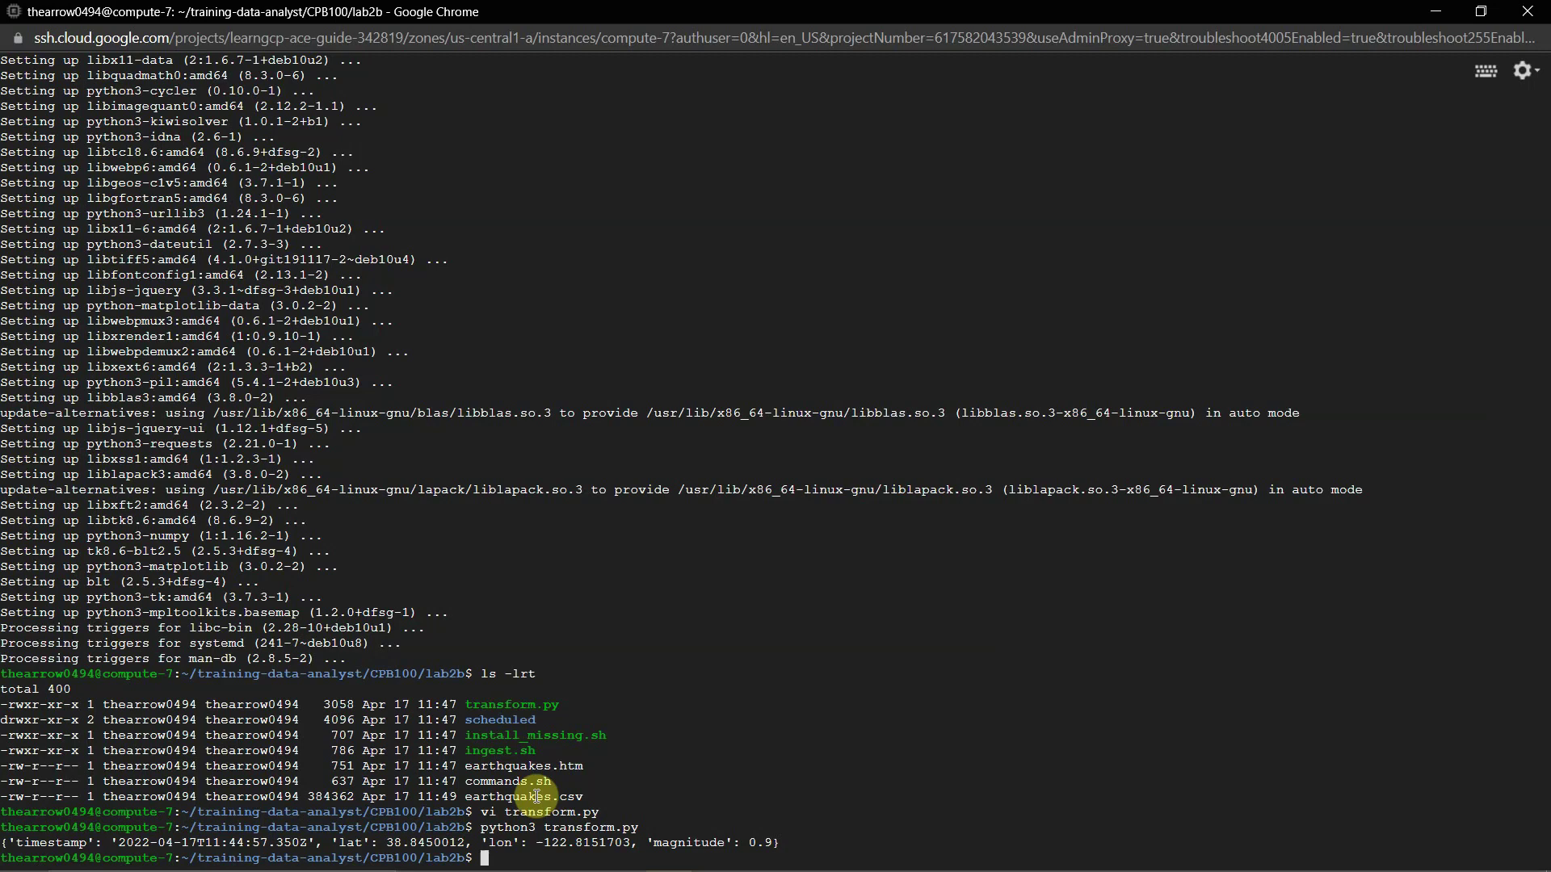
Copy vi importdatainsidebucket.sh from the Notepad notes and run it in the SSH terminal to start the new script file
key(alt+Tab)
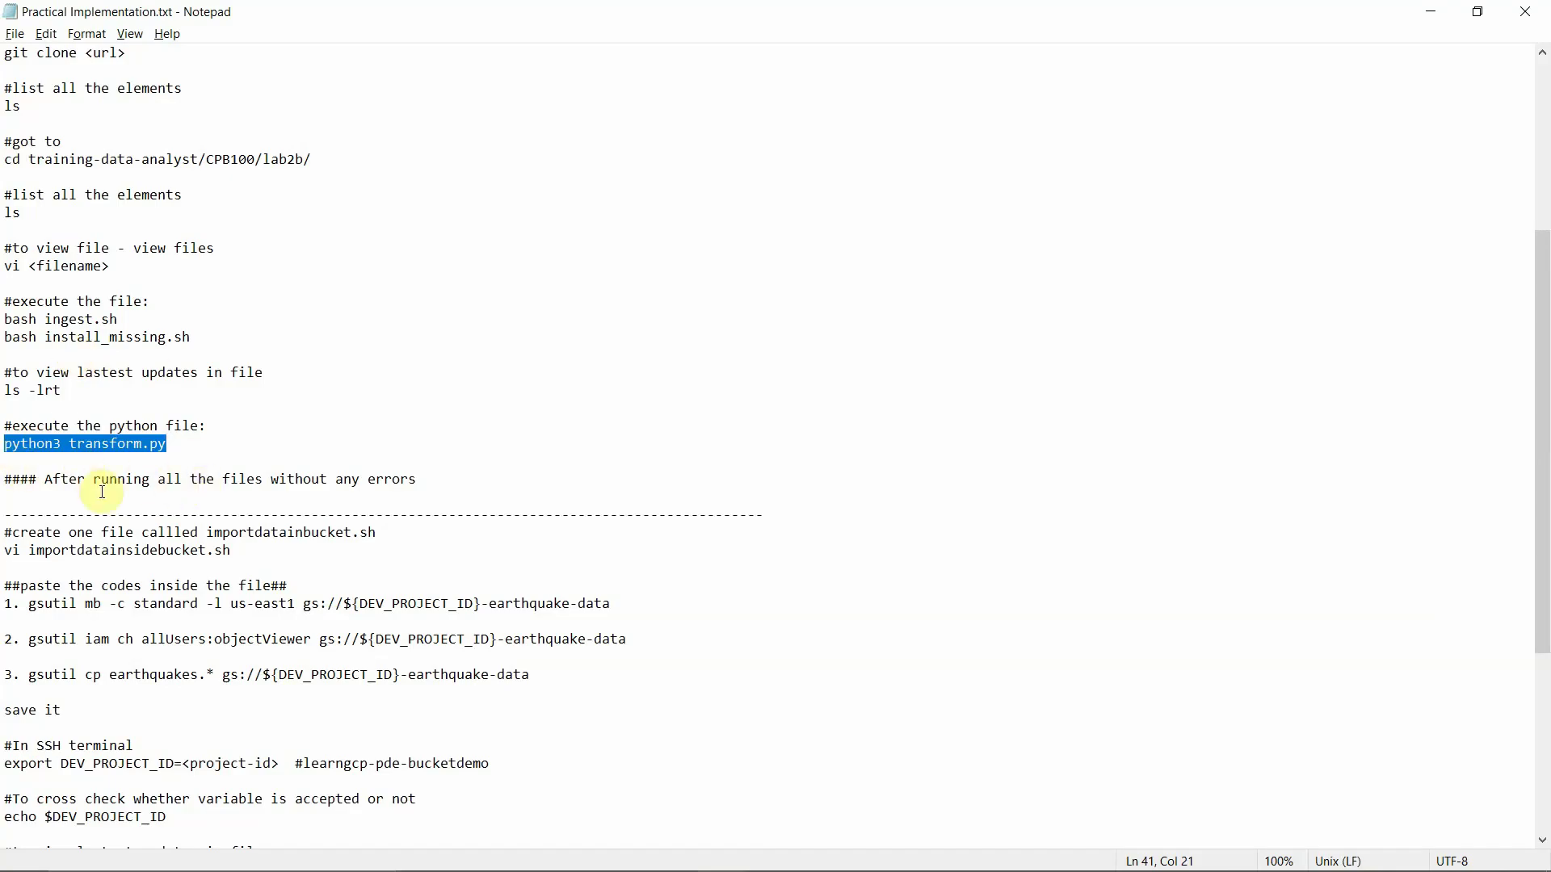
drag(69, 550, 233, 550)
key(ctrl+c)
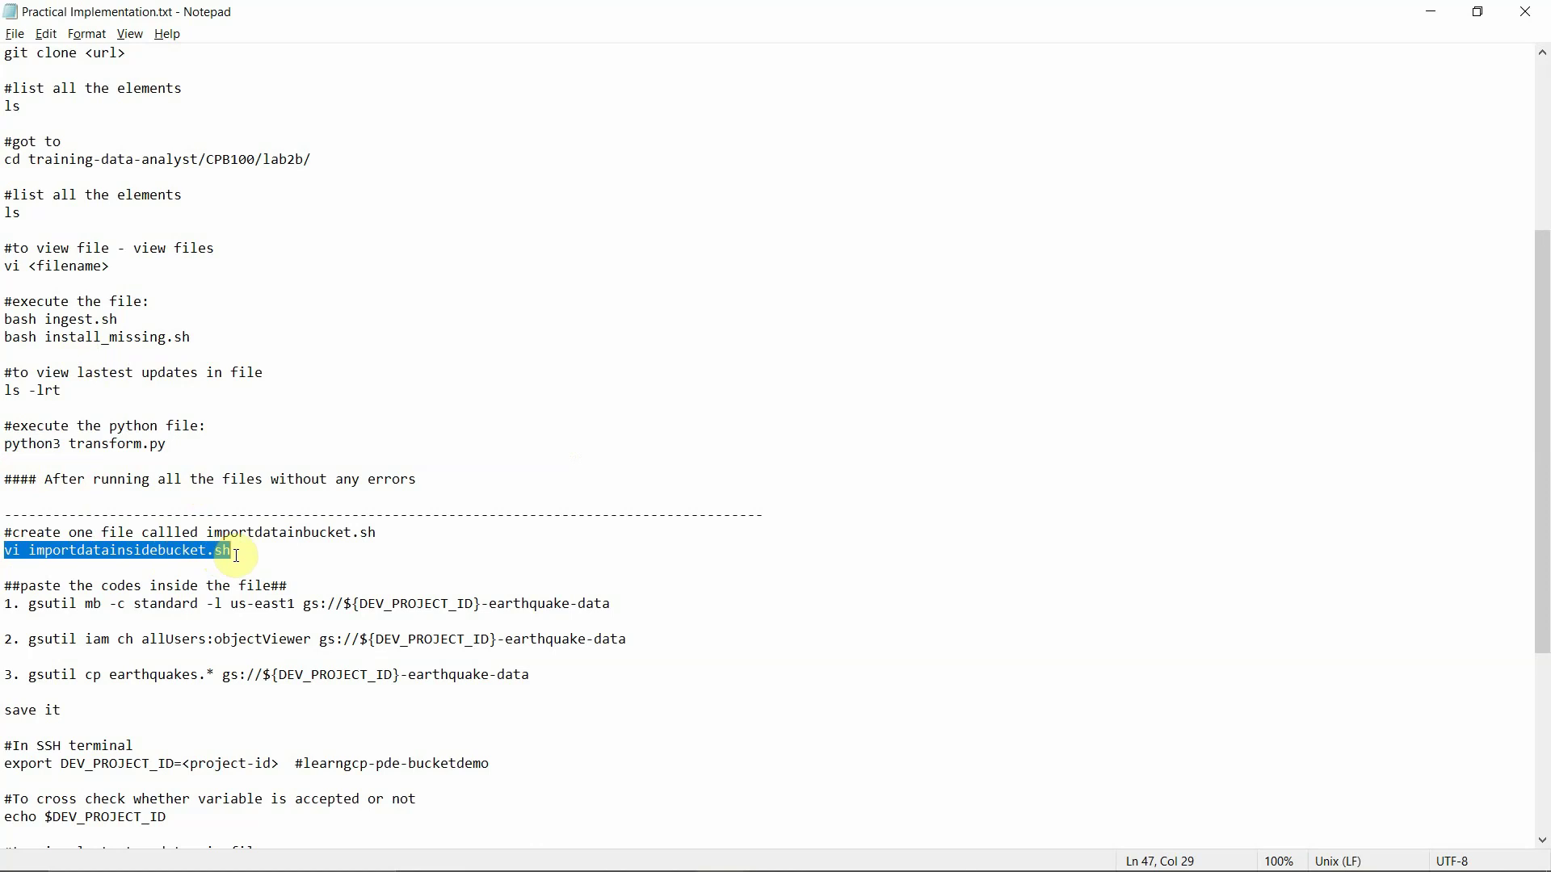
key(alt+Tab)
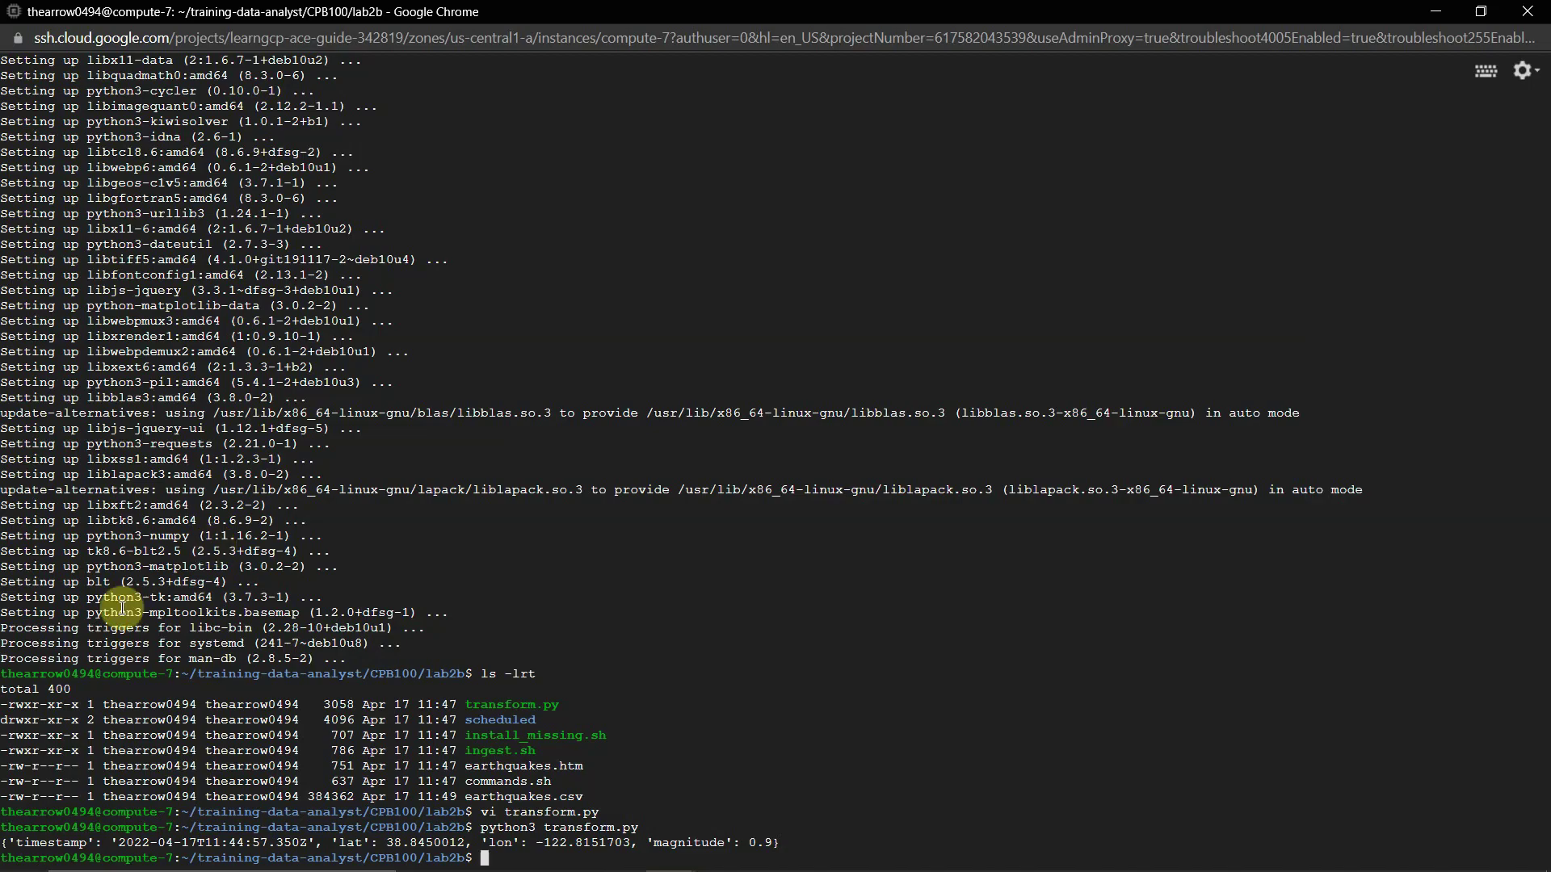
key(alt+Tab)
key(alt+Tab)
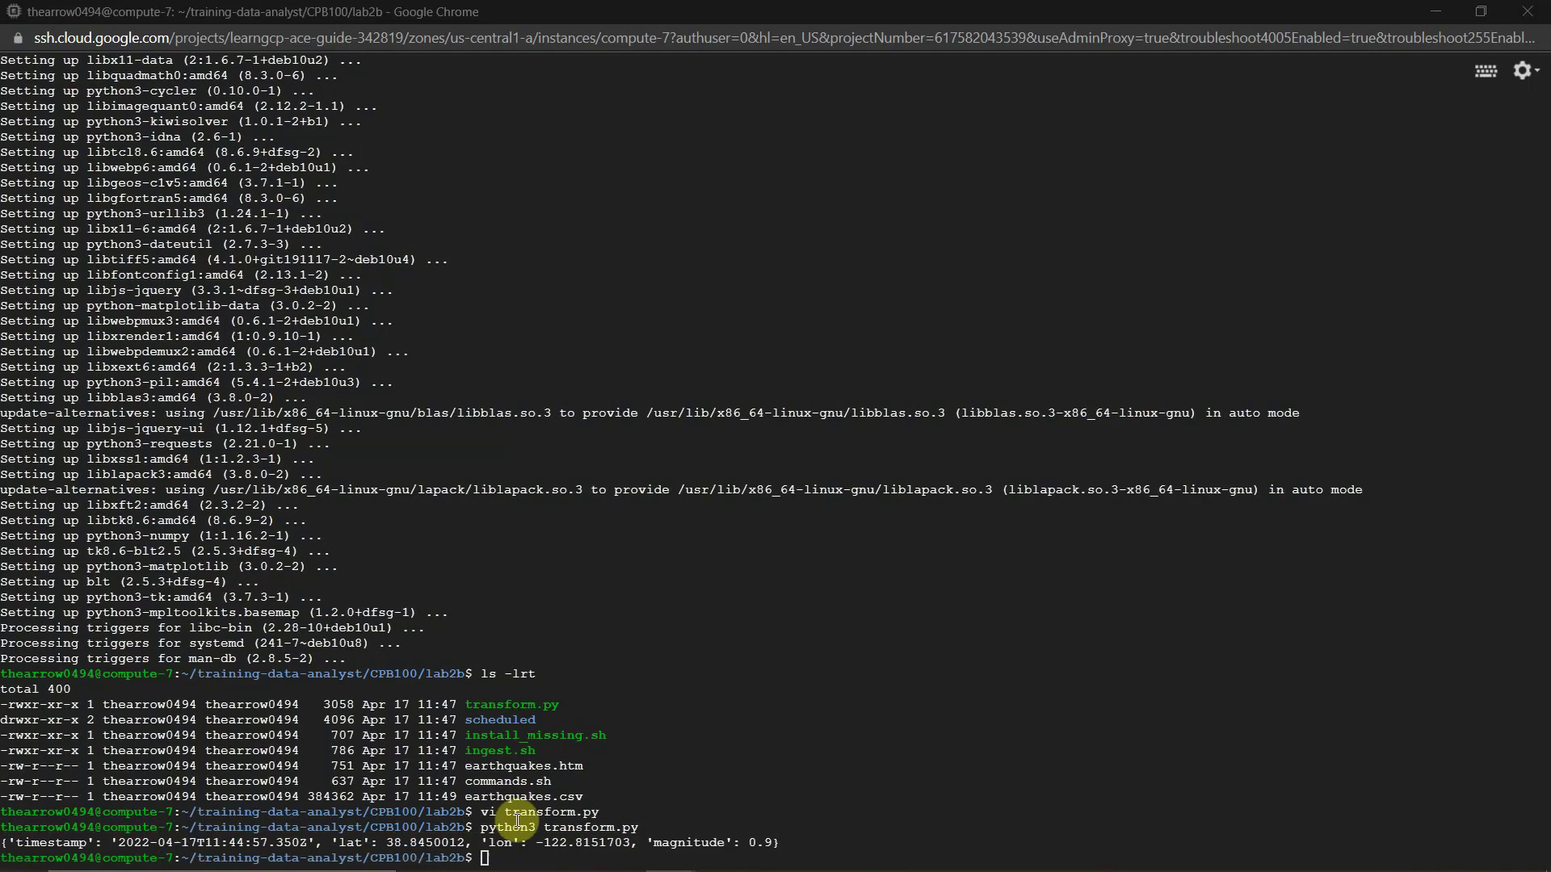
click(500, 853)
key(ctrl+v)
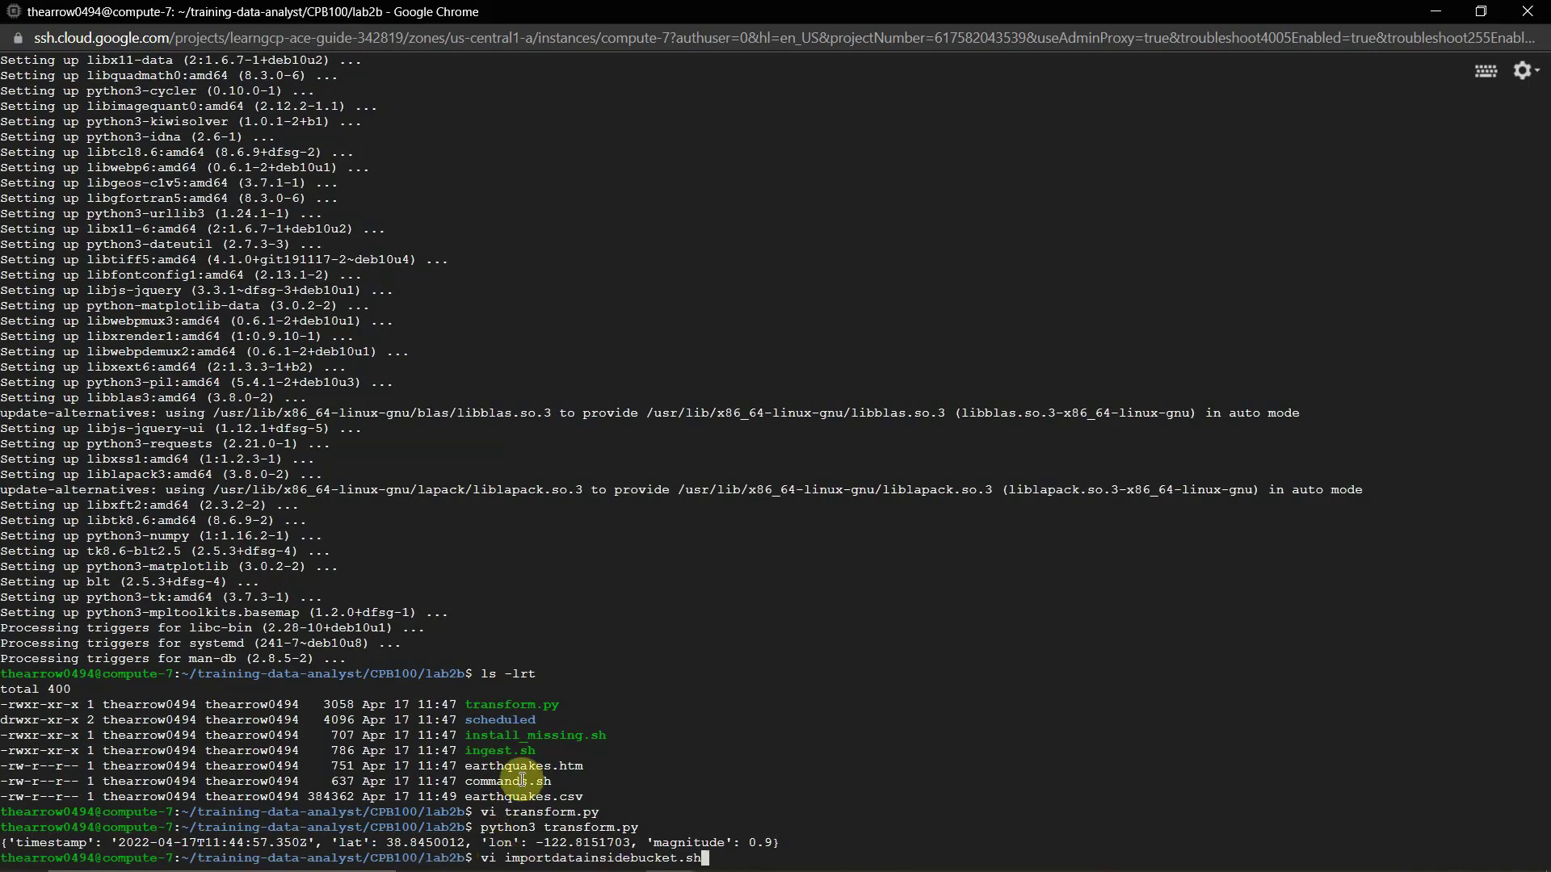
key(Return)
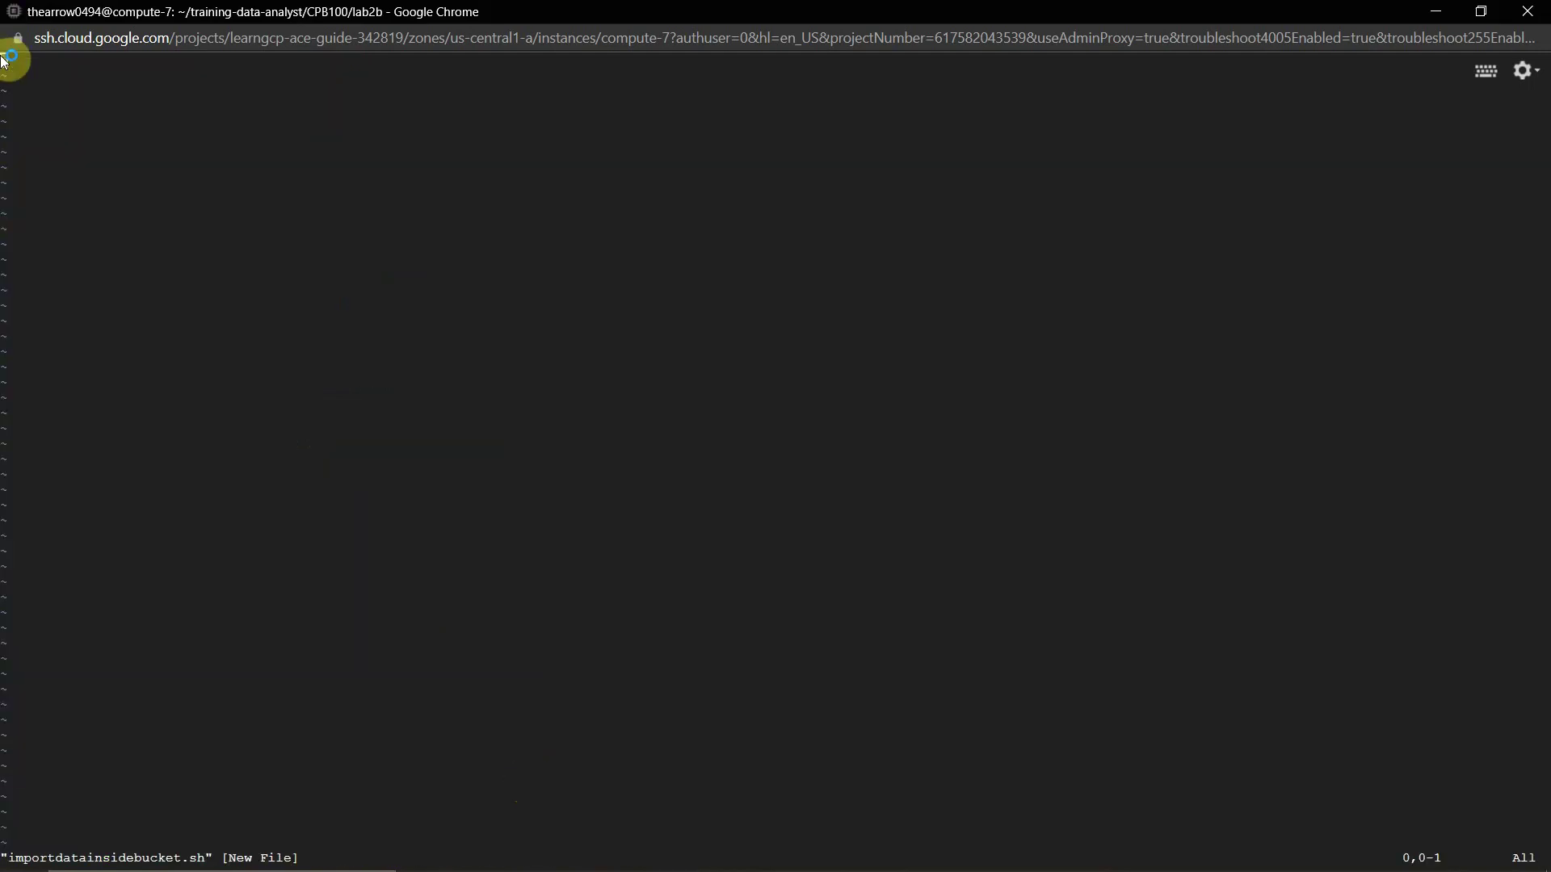
Insert gsutil mb -c standard -l us-east1 gs://${DEV_PROJECT_ID}-earthquake-data from the Notepad notes as the script's first line in vi
key(alt+Tab)
drag(30, 603, 620, 604)
key(ctrl+c)
key(alt+Tab)
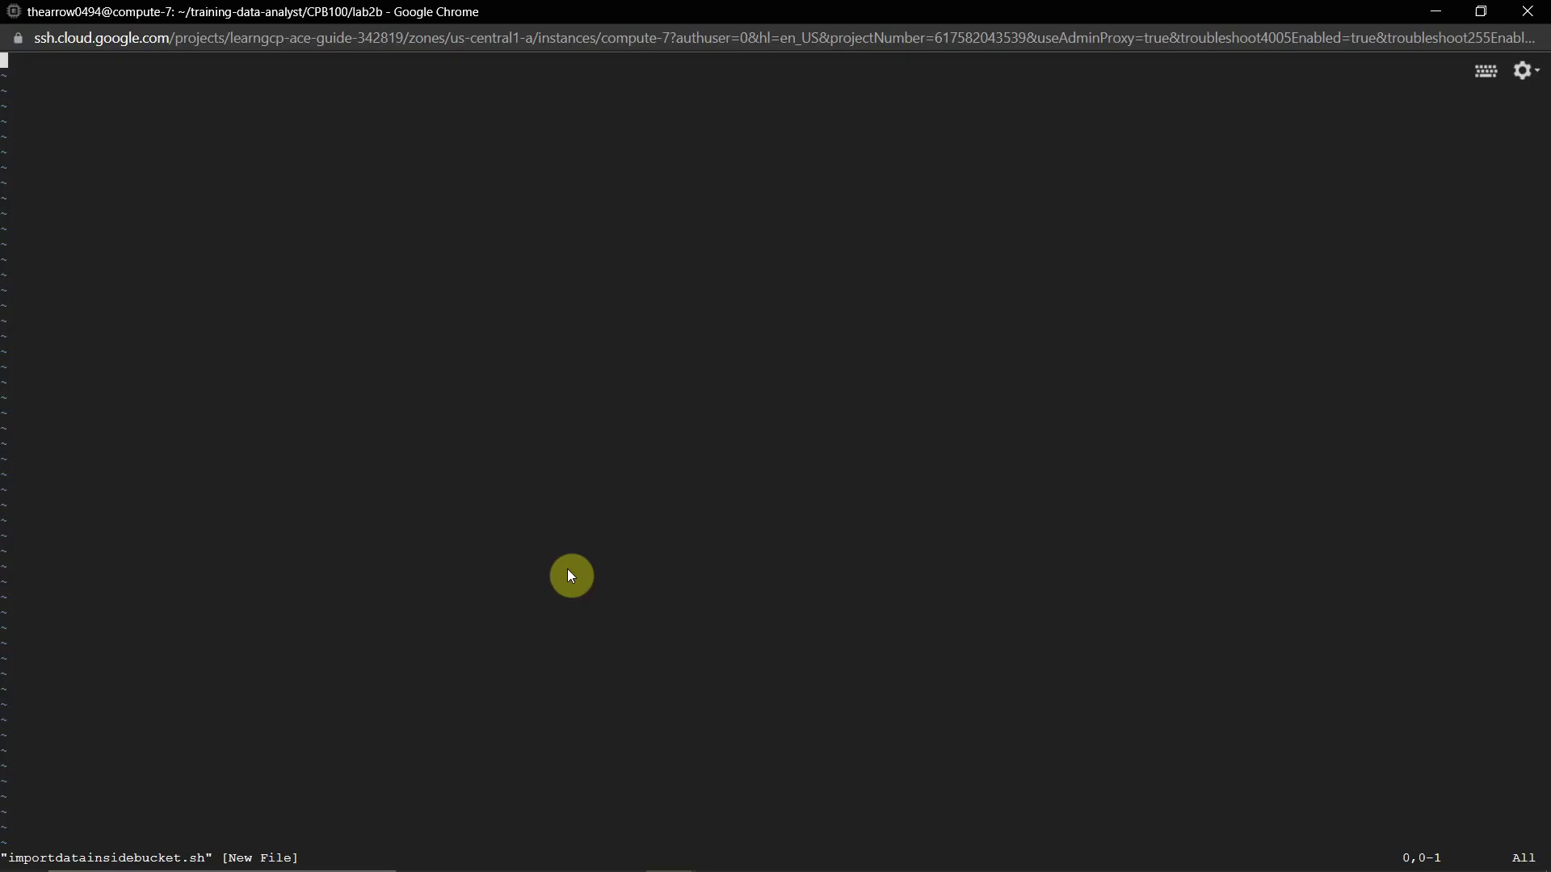
key(i)
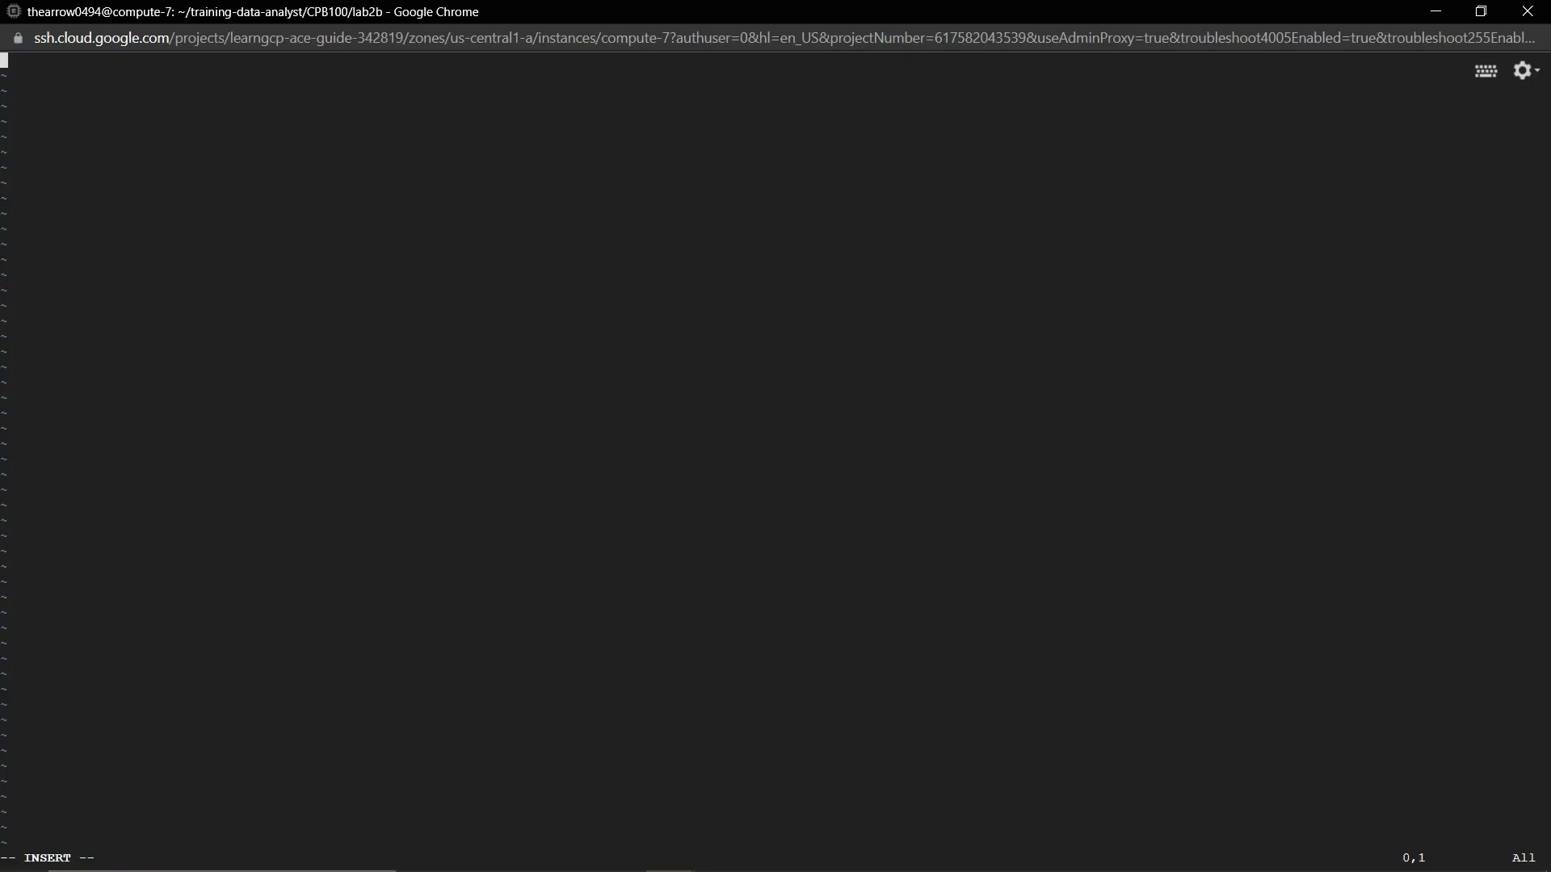
key(ctrl+v)
key(Return)
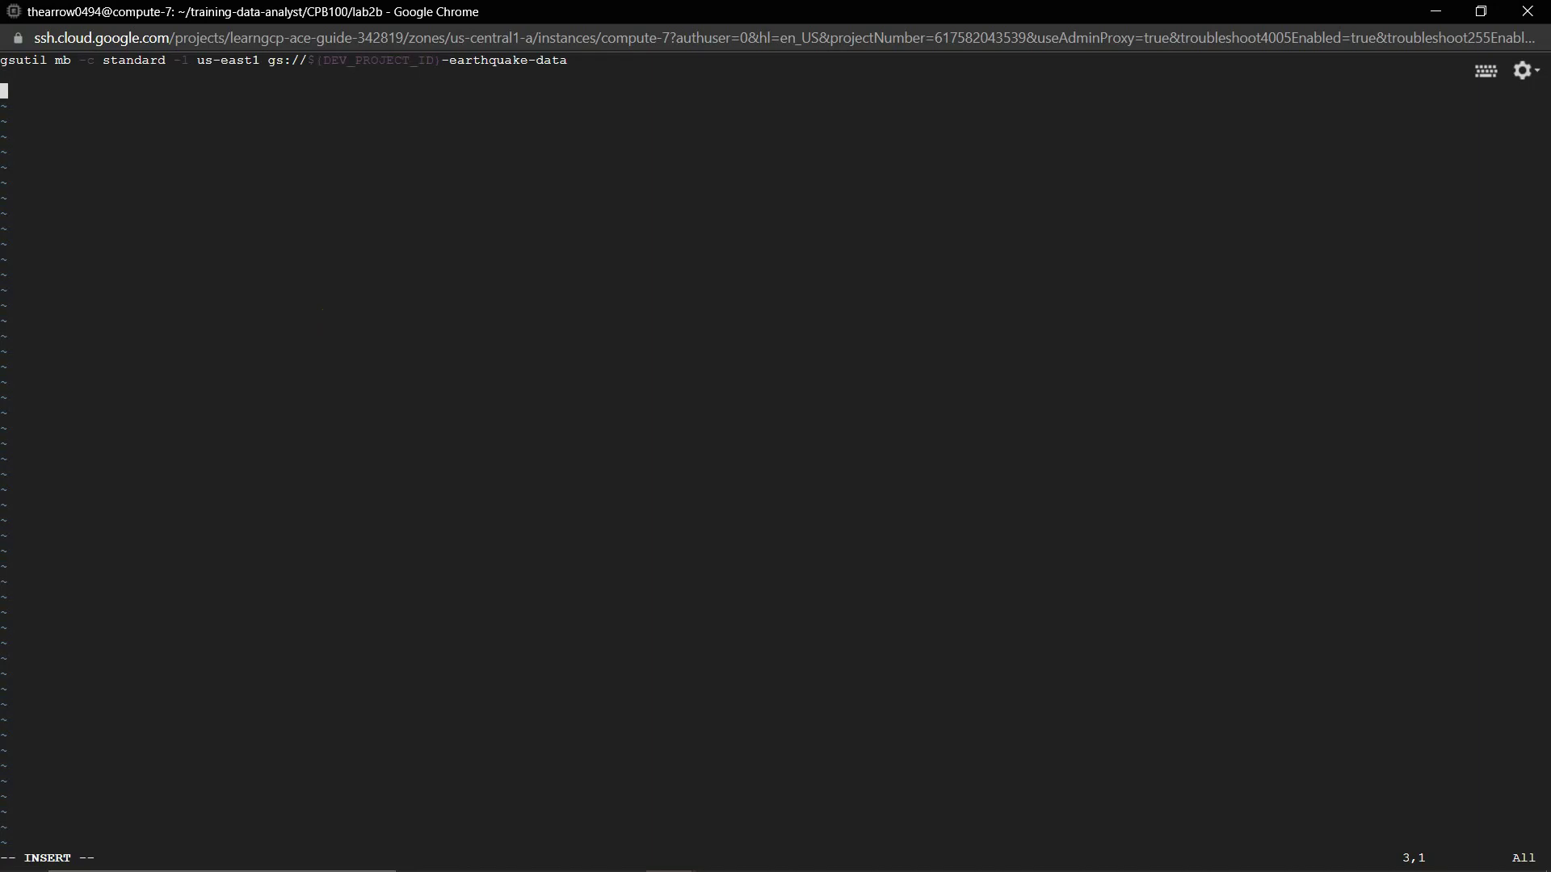
Add gsutil iam ch allUsers:objectViewer gs://${DEV_PROJECT_ID}-earthquake-data from the Notepad notes as the second command in importdatainsidebucket.sh
key(alt+Tab)
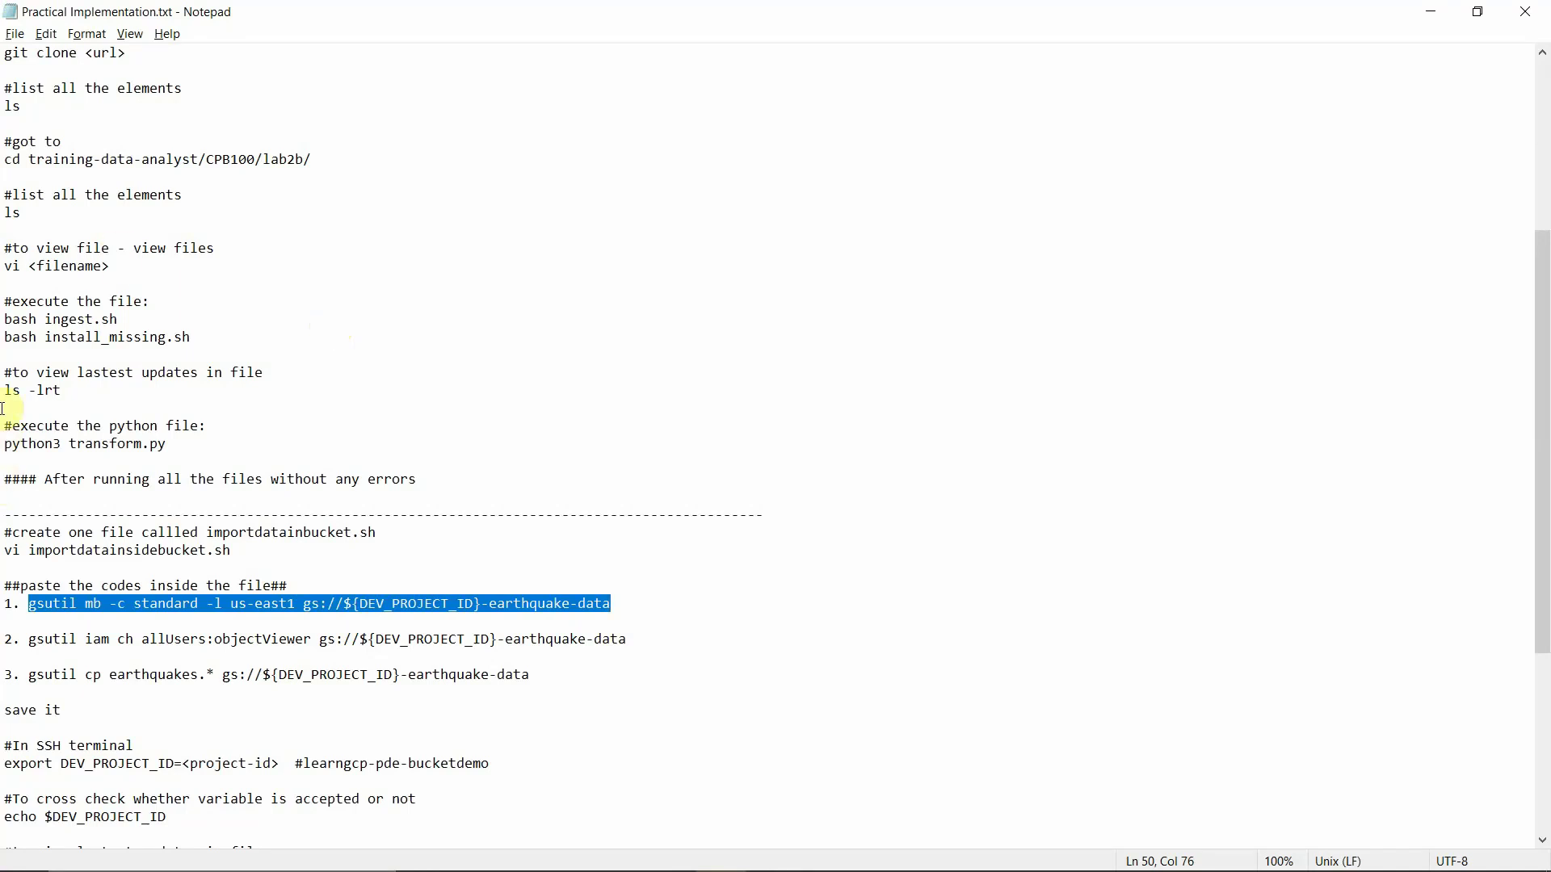
drag(28, 639, 625, 637)
key(alt+Tab)
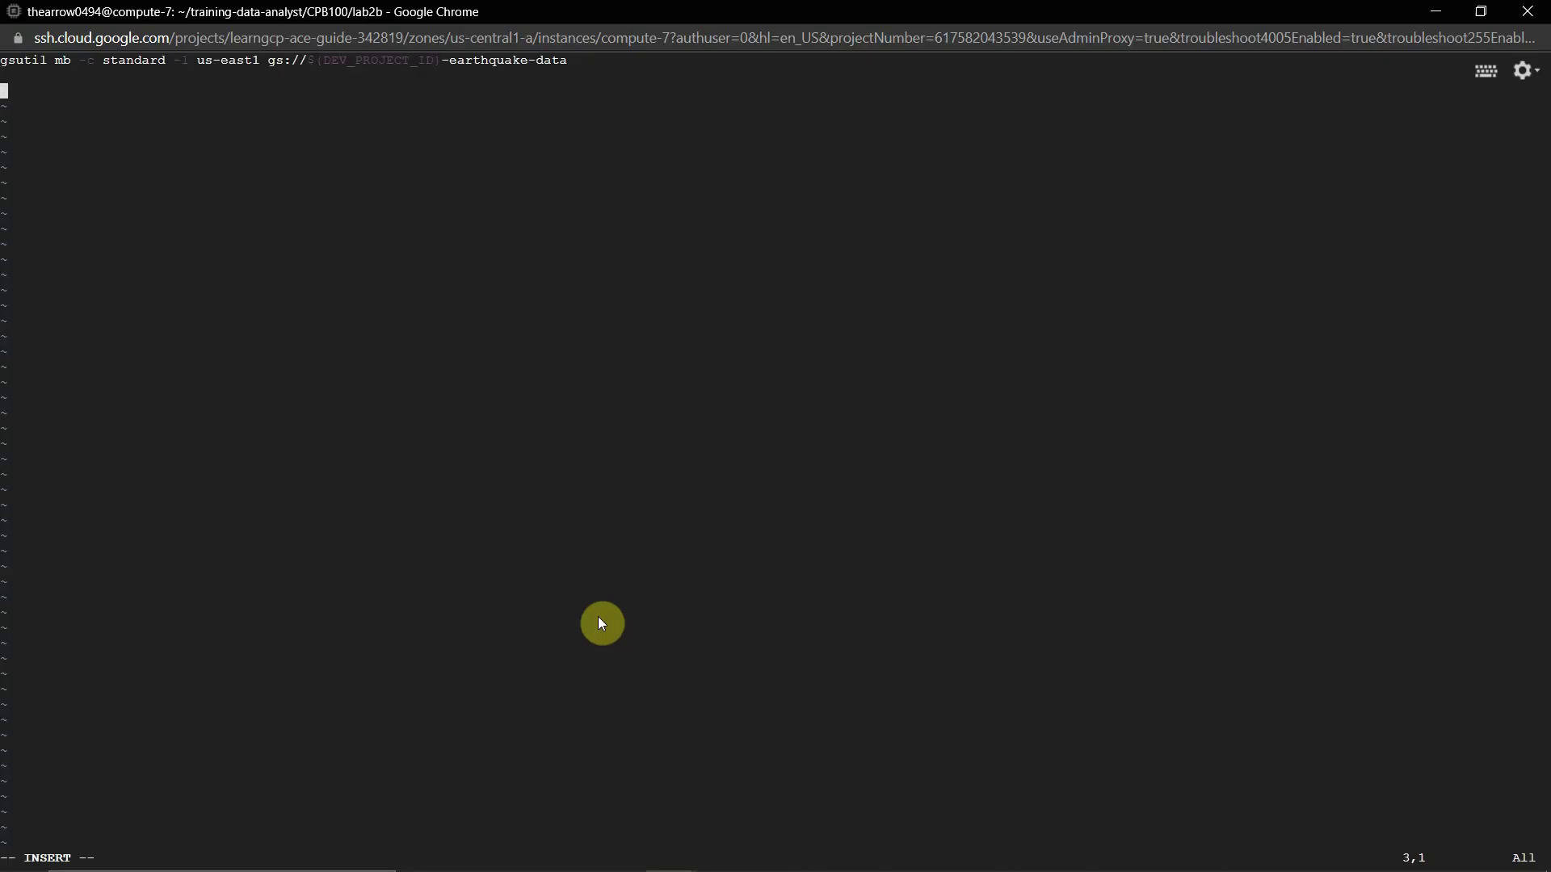
text(gsutil iam ch allUsers:objectViewer gs://${DEV_PROJECT_ID}-earthquake-data)
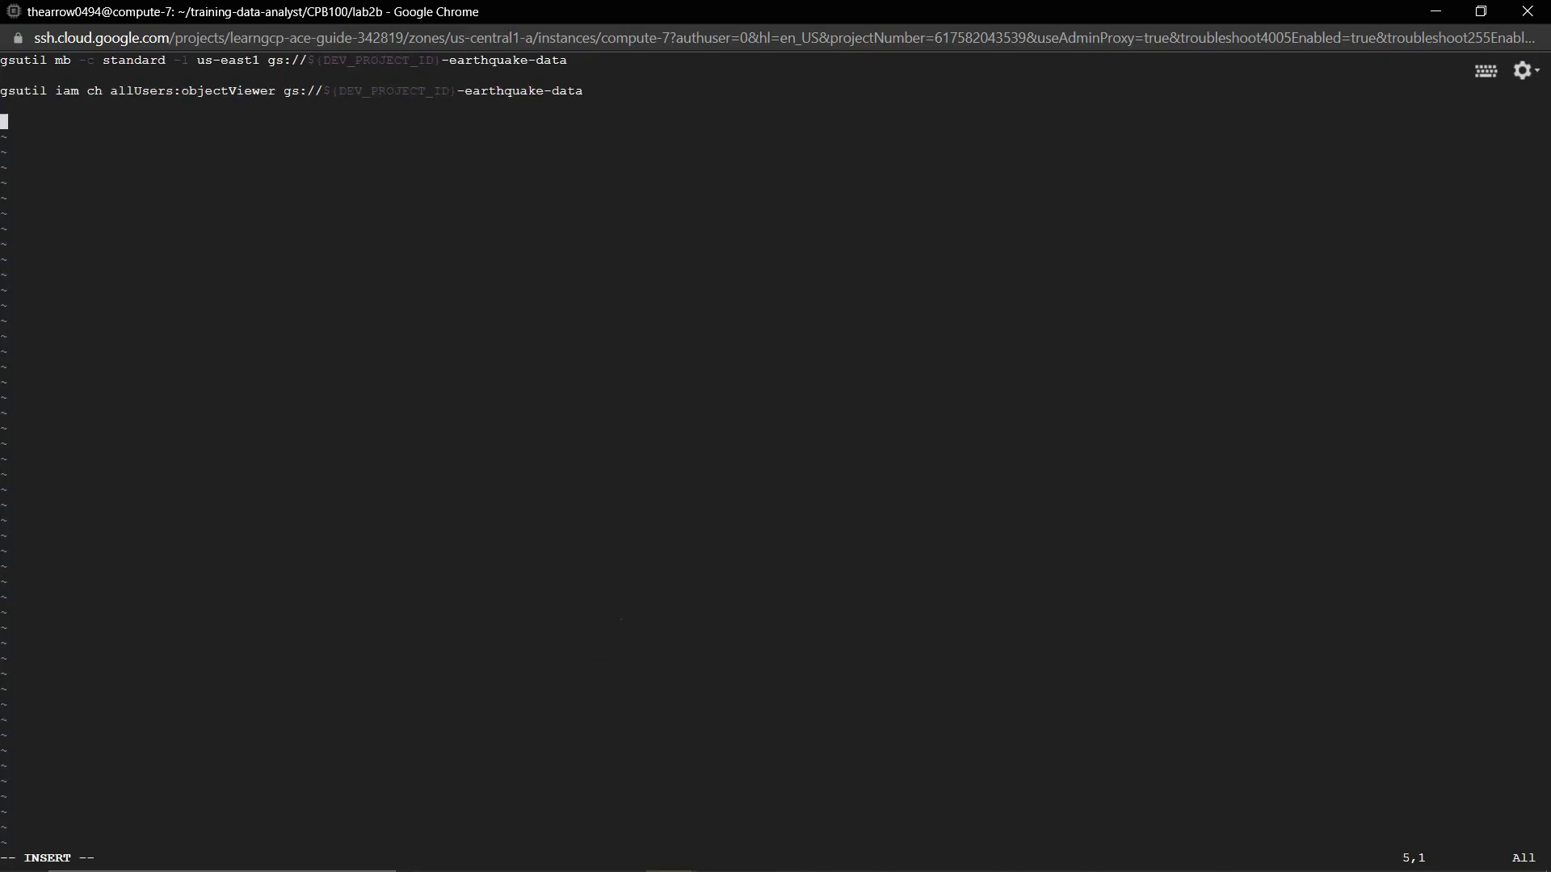
Add gsutil cp earthquakes.* gs://${DEV_PROJECT_ID}-earthquake-data from the notes as the third command, and save and quit the script with :wq!
key(alt+Tab)
click(31, 675)
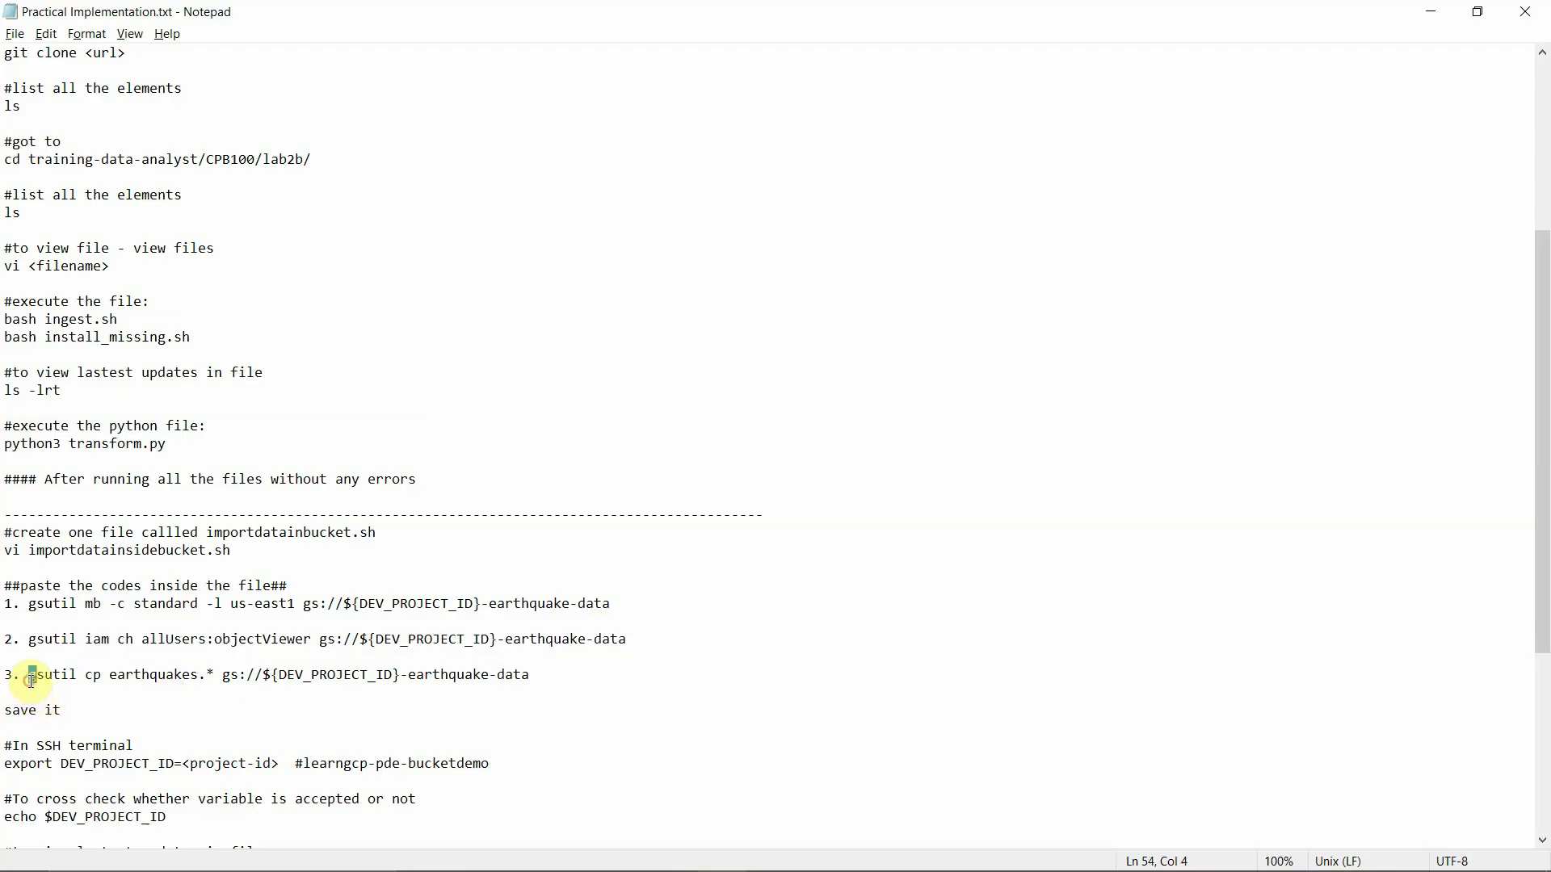
drag(31, 677, 533, 675)
key(ctrl+c)
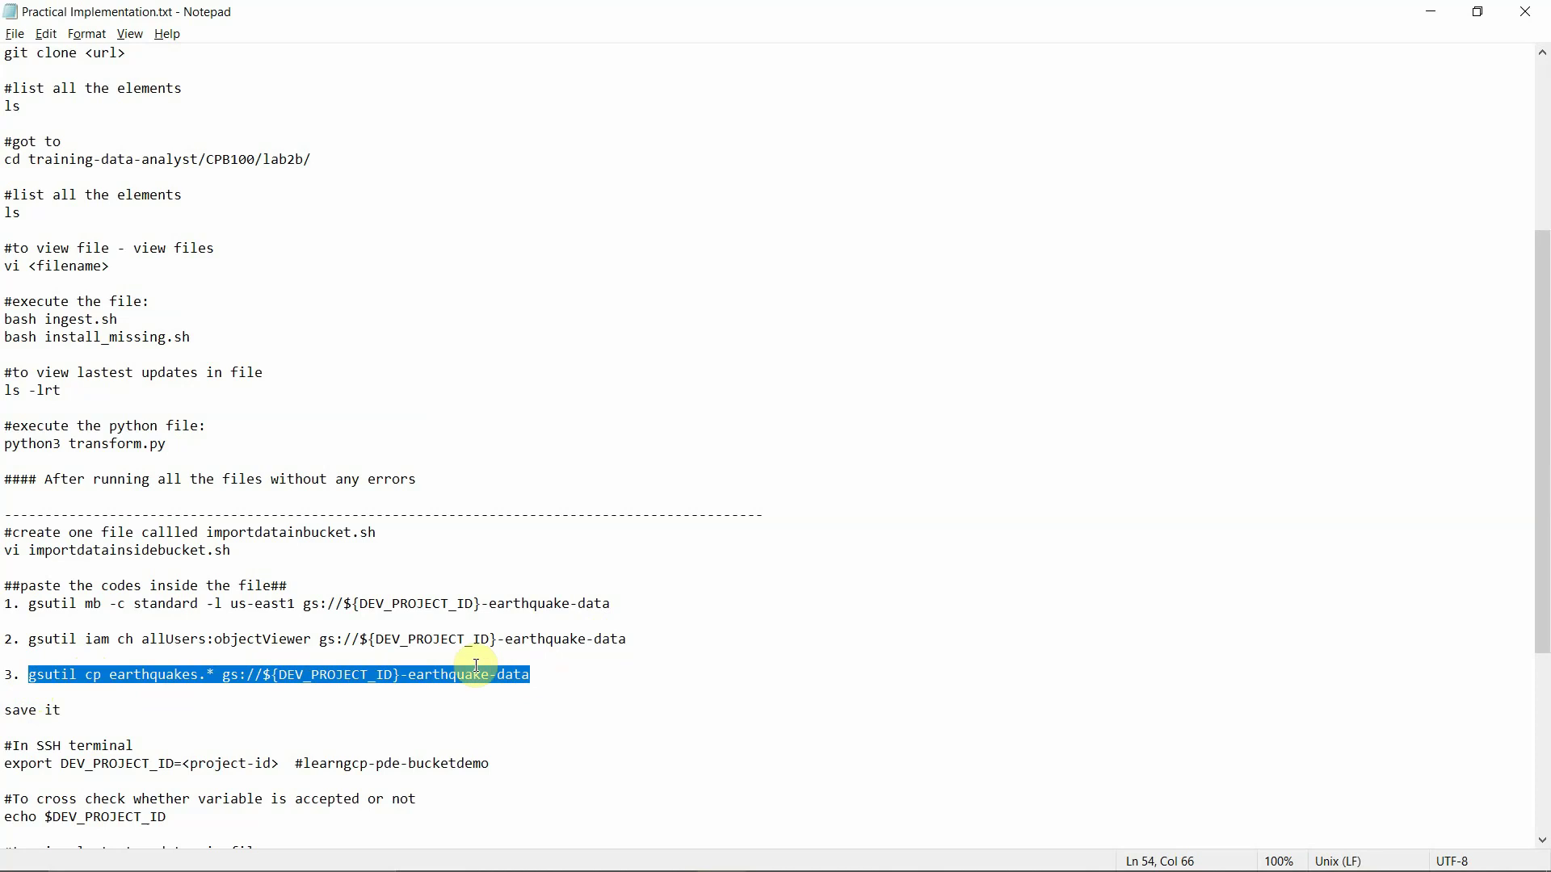
key(alt+Tab)
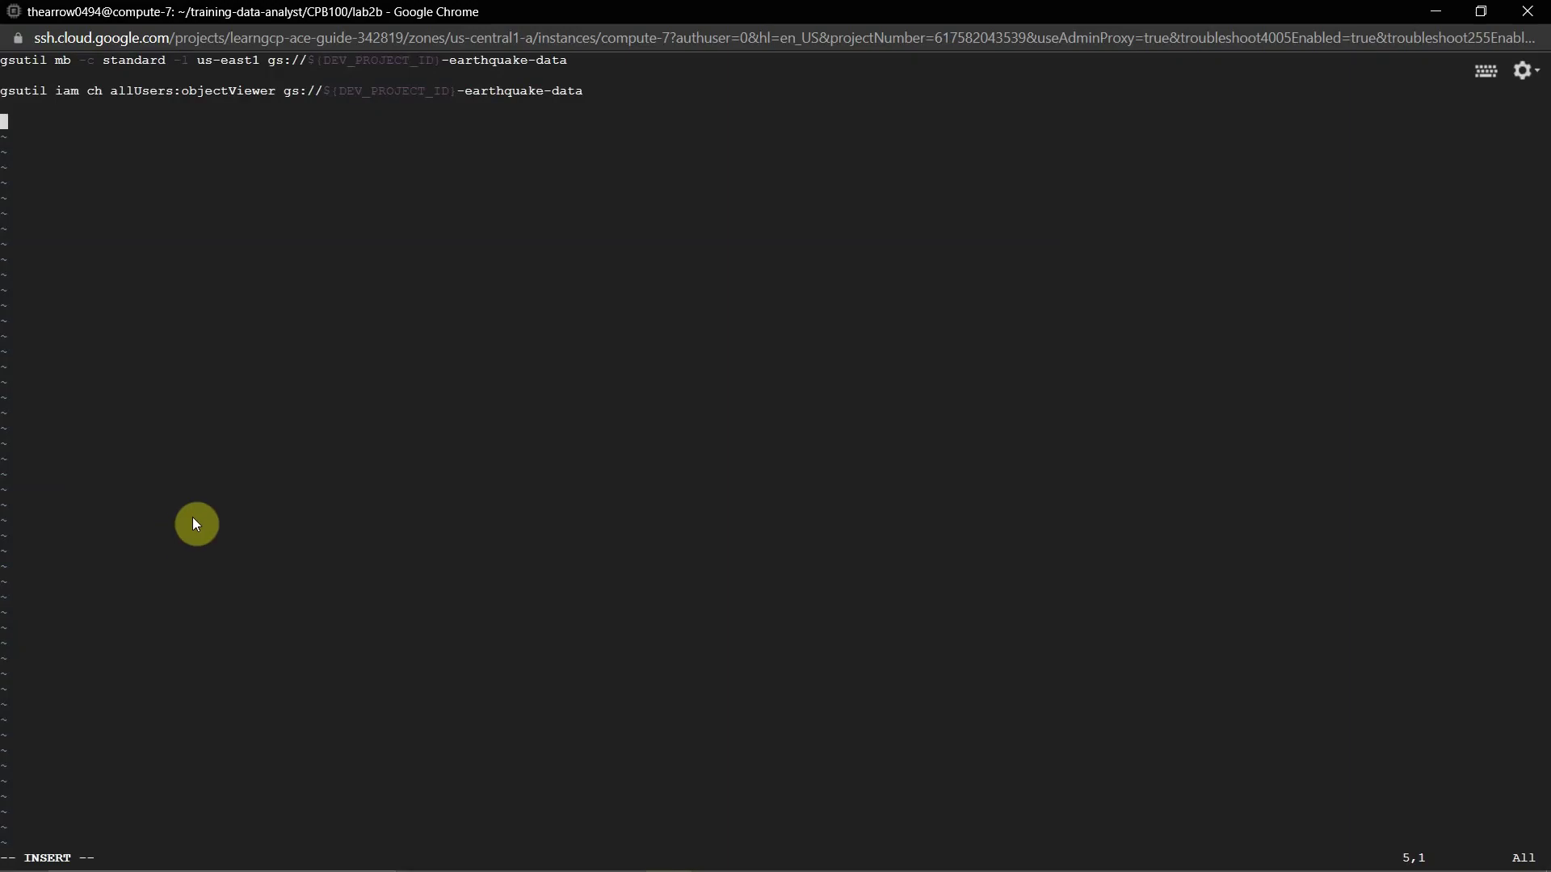
key(ctrl+v)
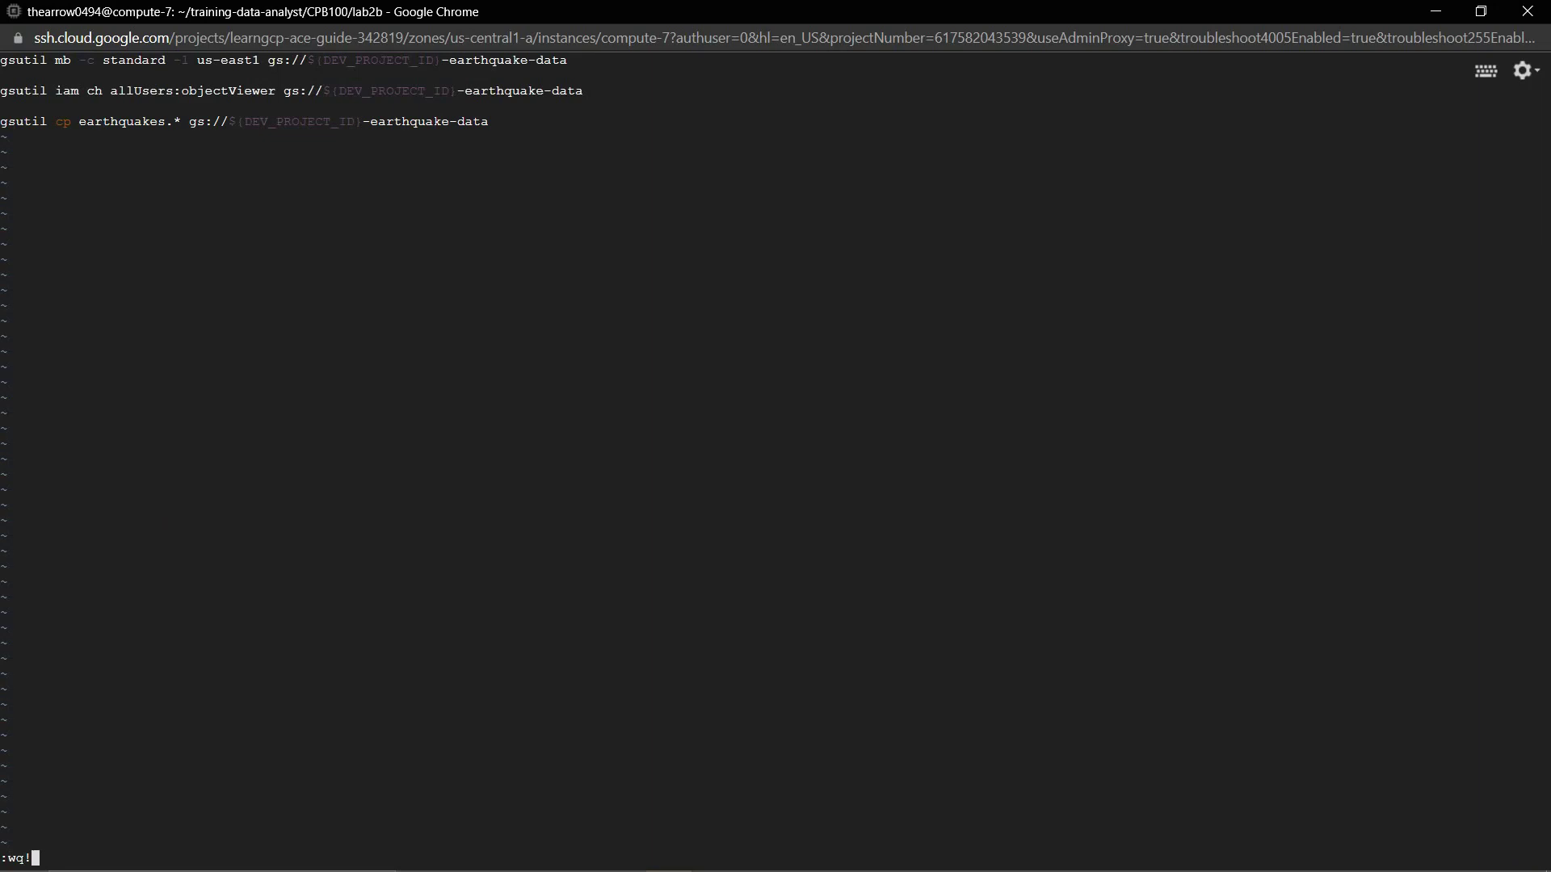
key(Return)
Copy export DEV_PROJECT_ID= from the Notepad notes, check the variable's use in the gsutil mb line, and enter the export at the SSH prompt
key(alt+Tab)
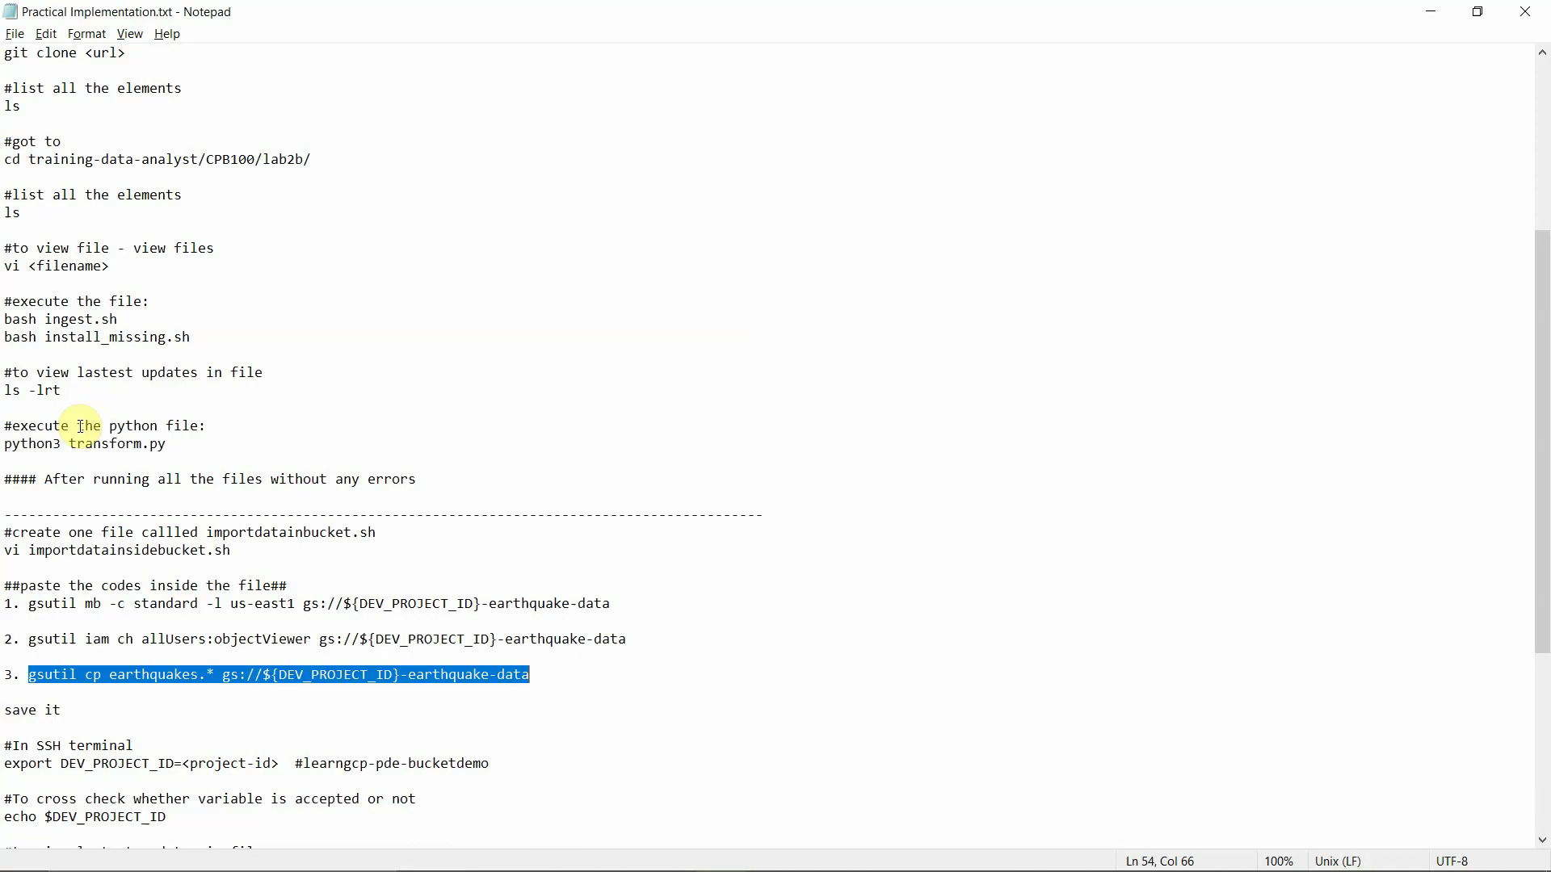
scroll(88, 433, down, 3)
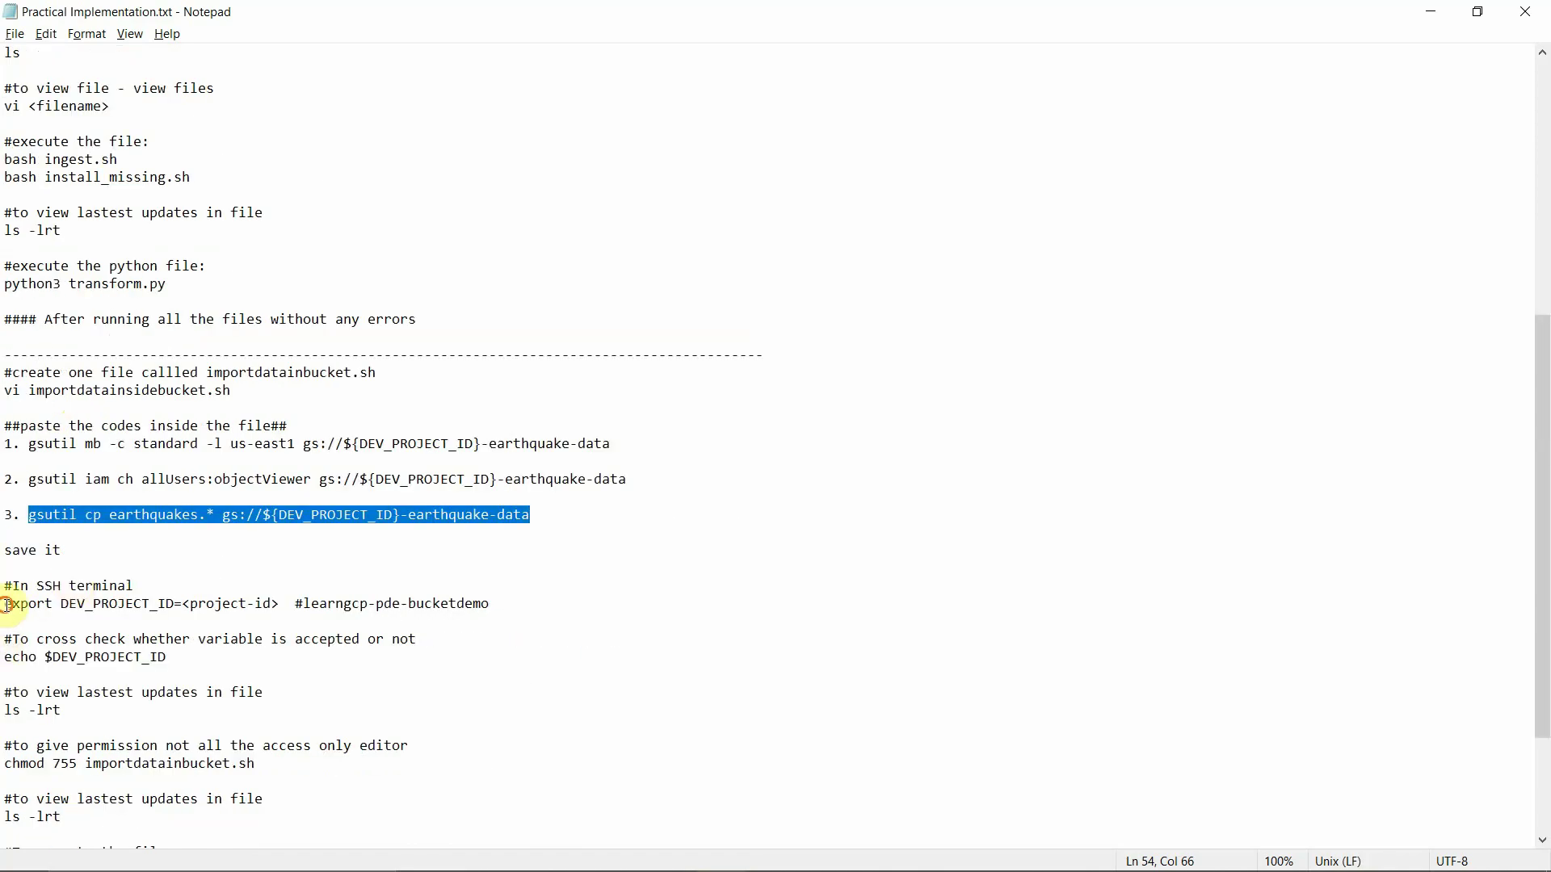
drag(7, 603, 184, 610)
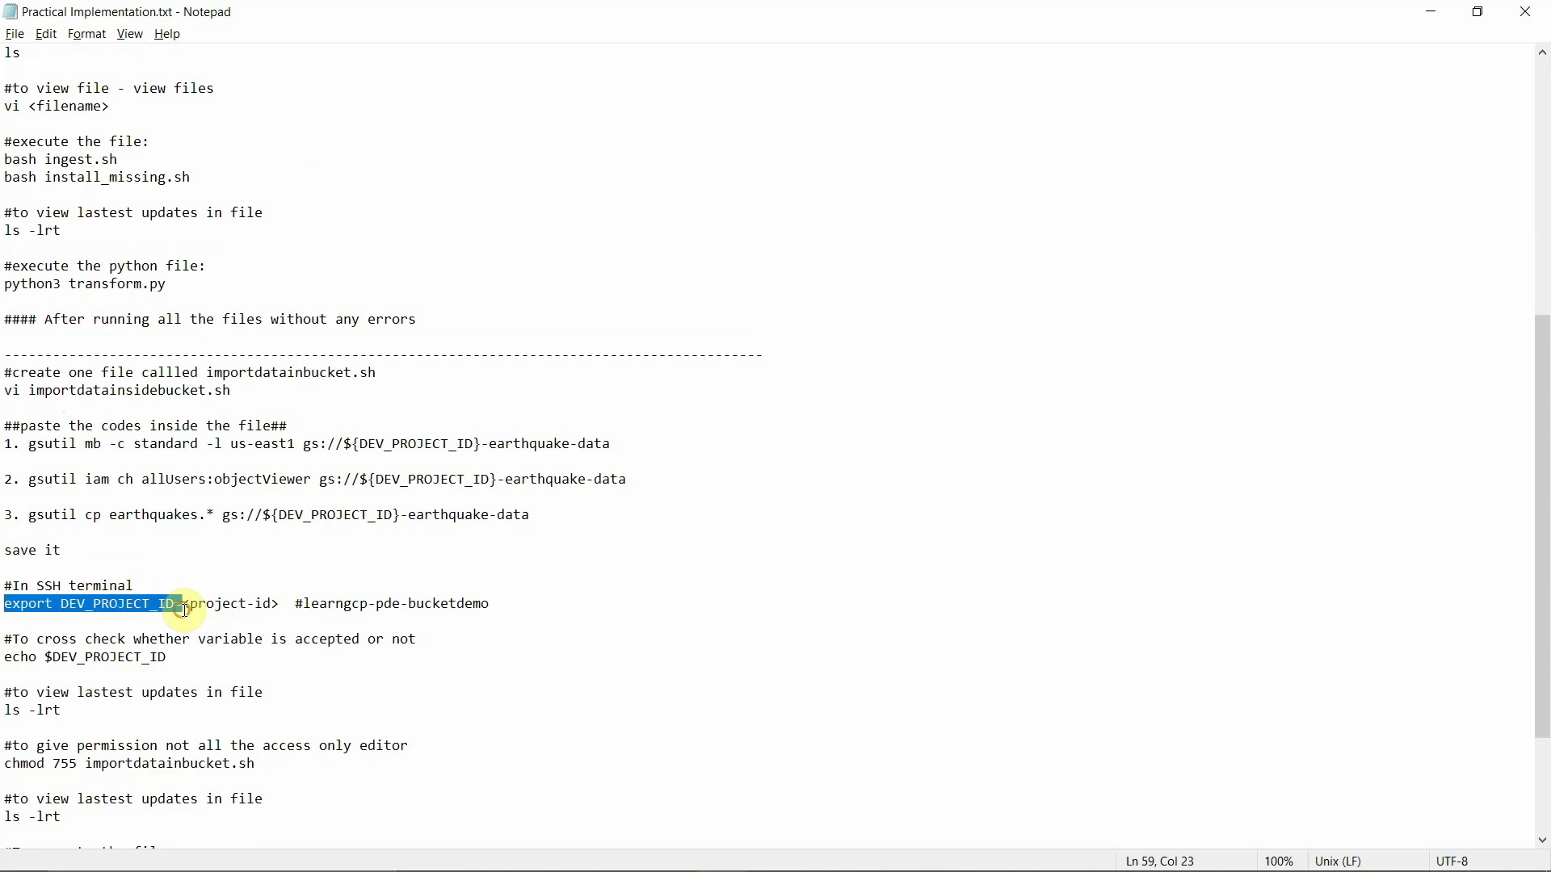
key(alt+Tab)
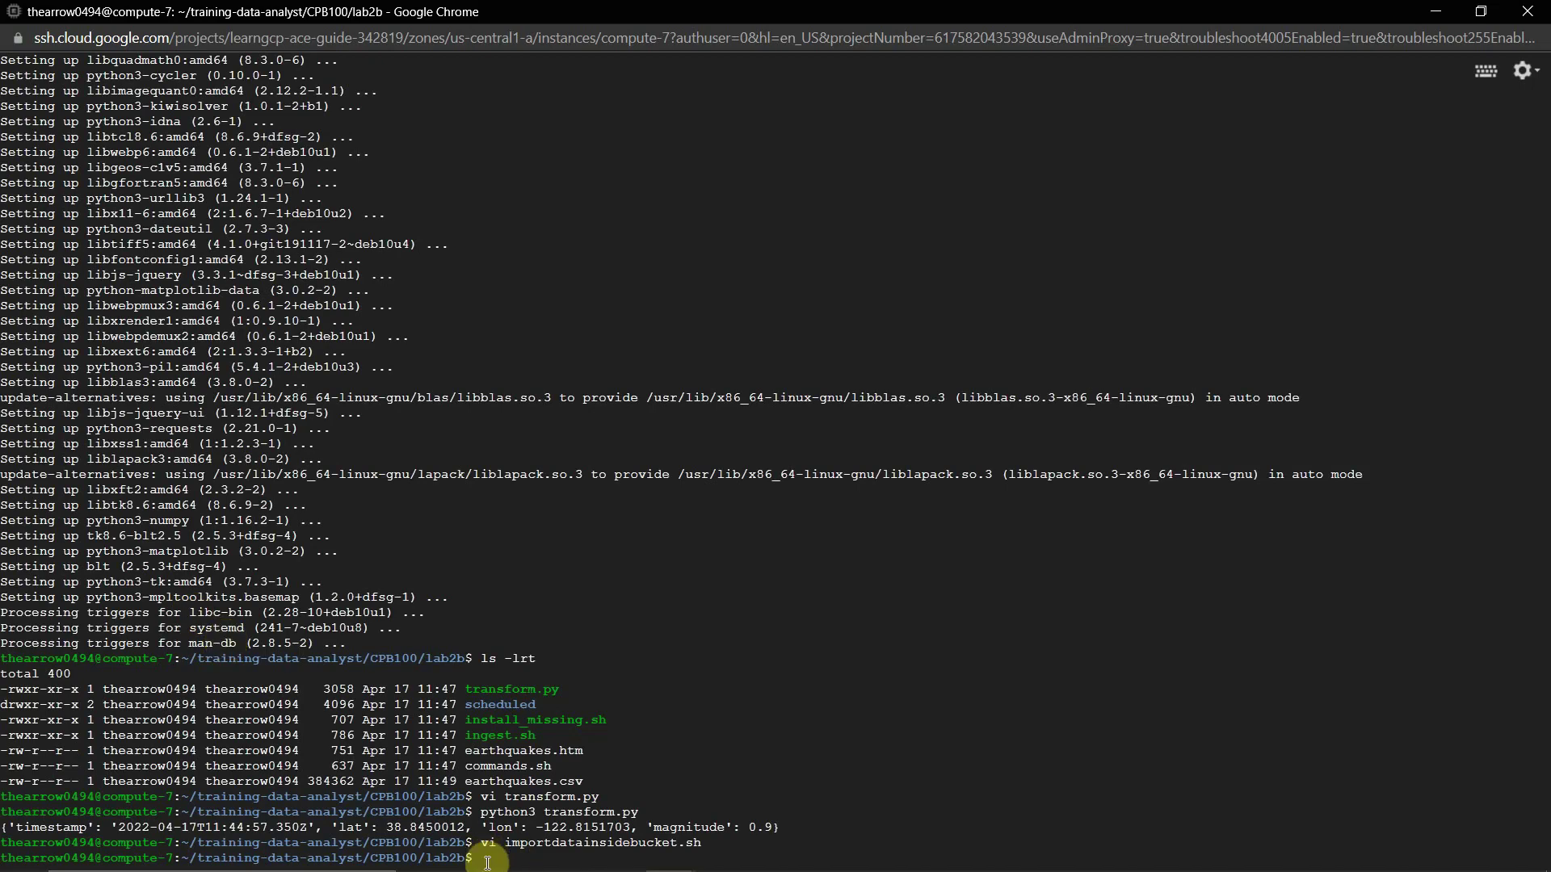
key(alt+Tab)
drag(343, 444, 483, 444)
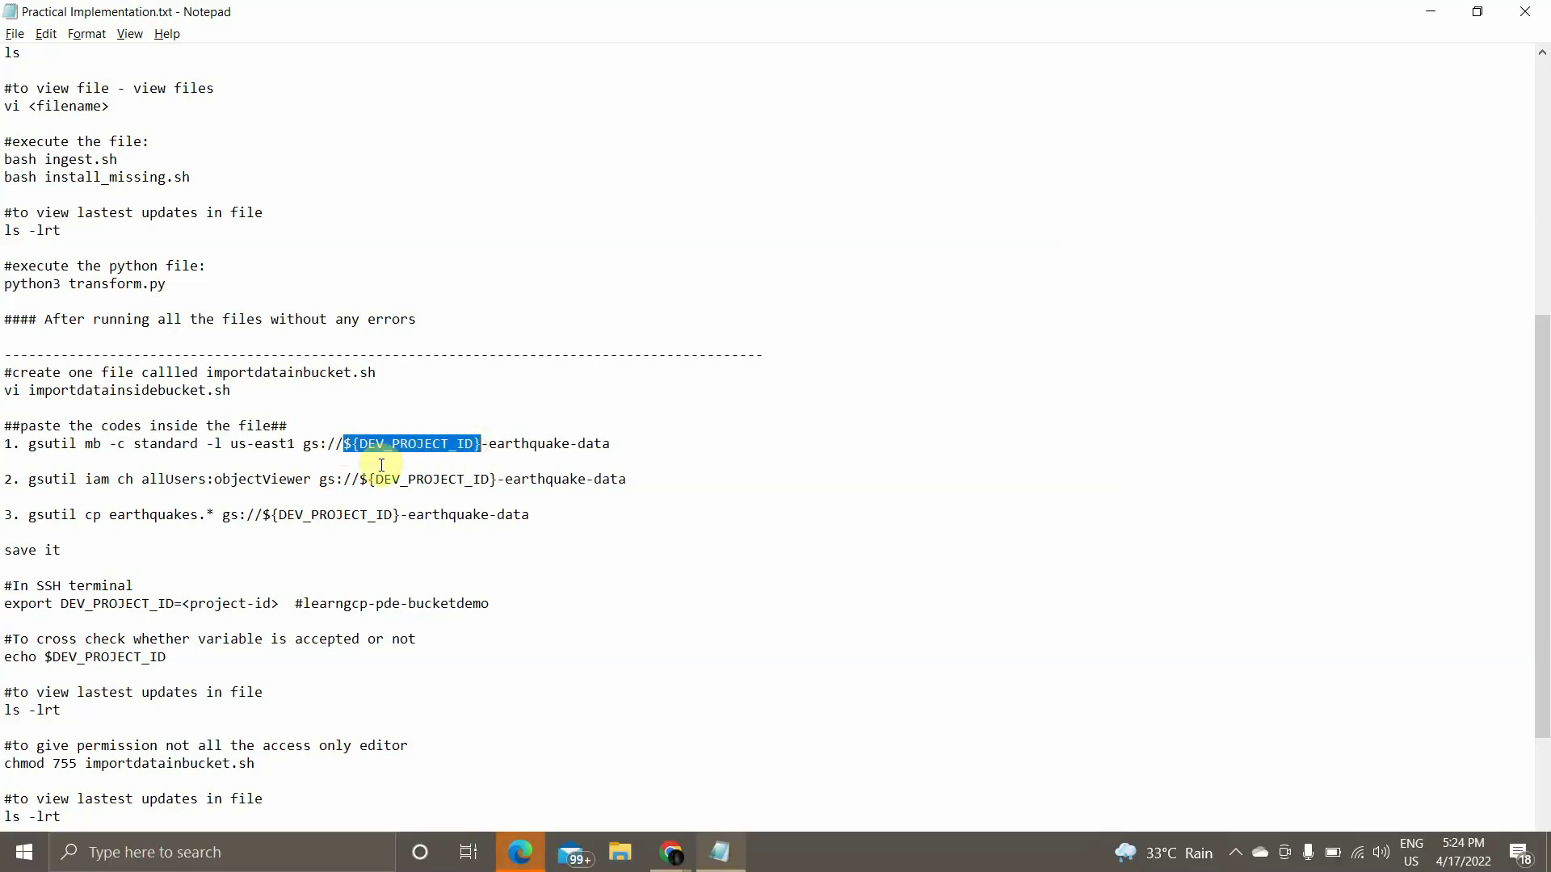
key(alt+Tab)
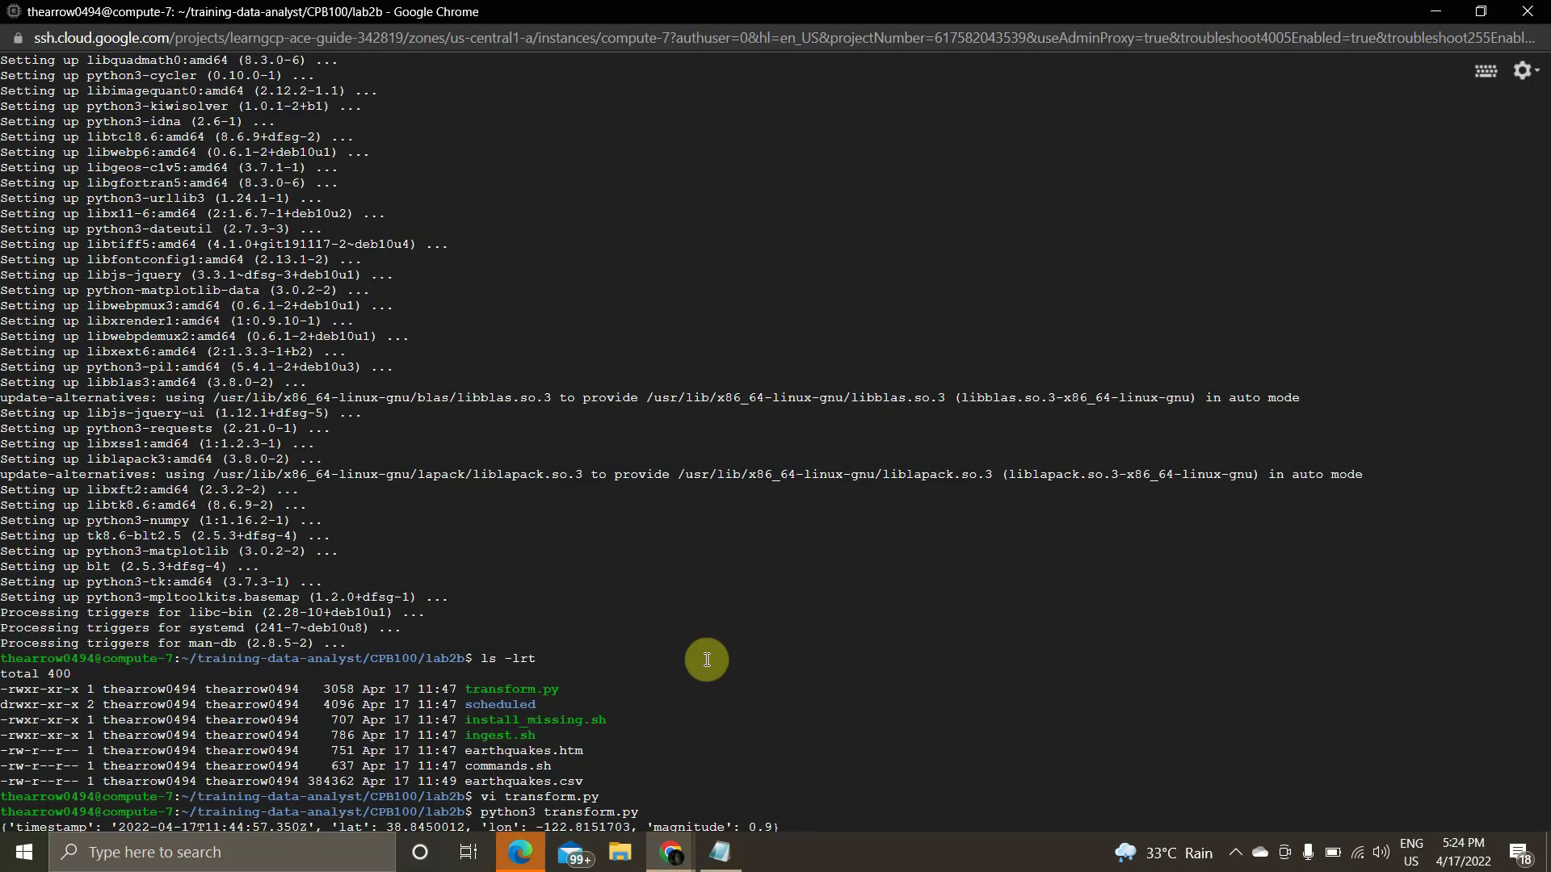
click(519, 852)
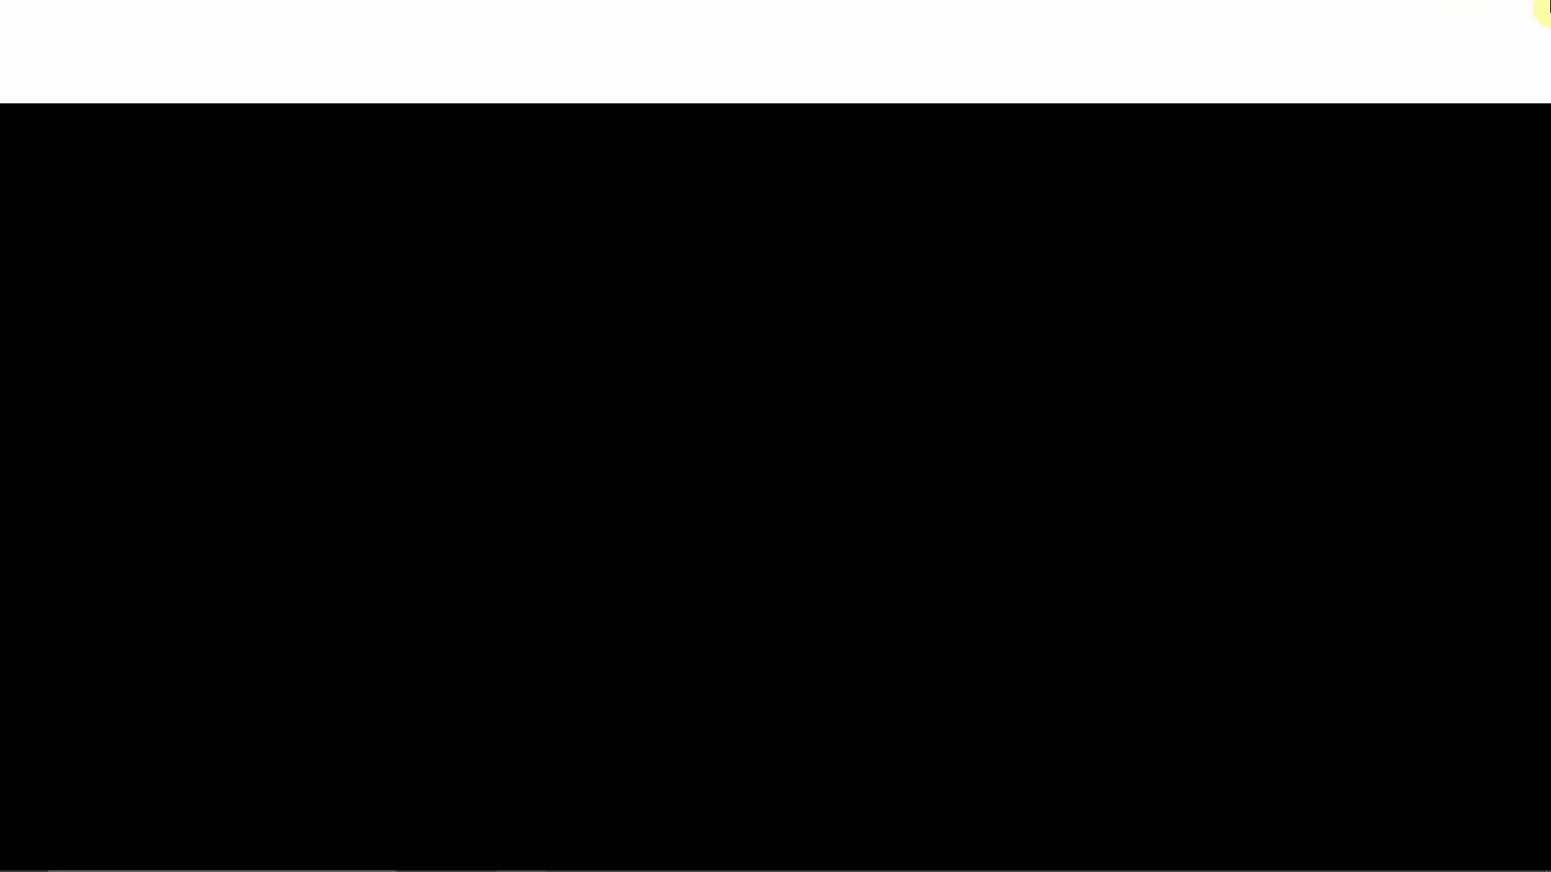
click(1543, 18)
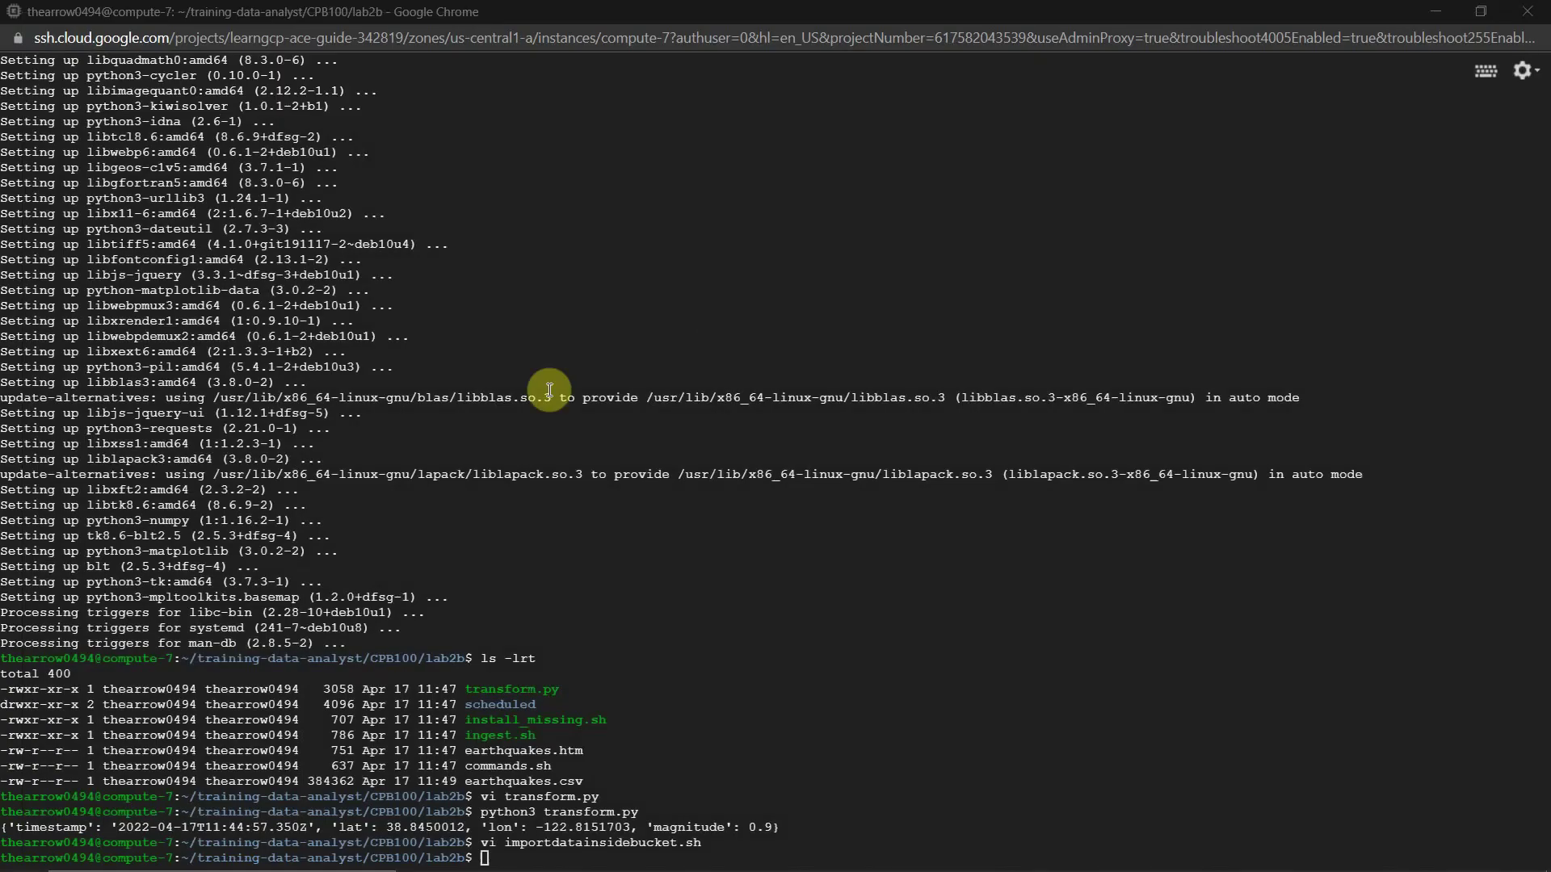
click(493, 854)
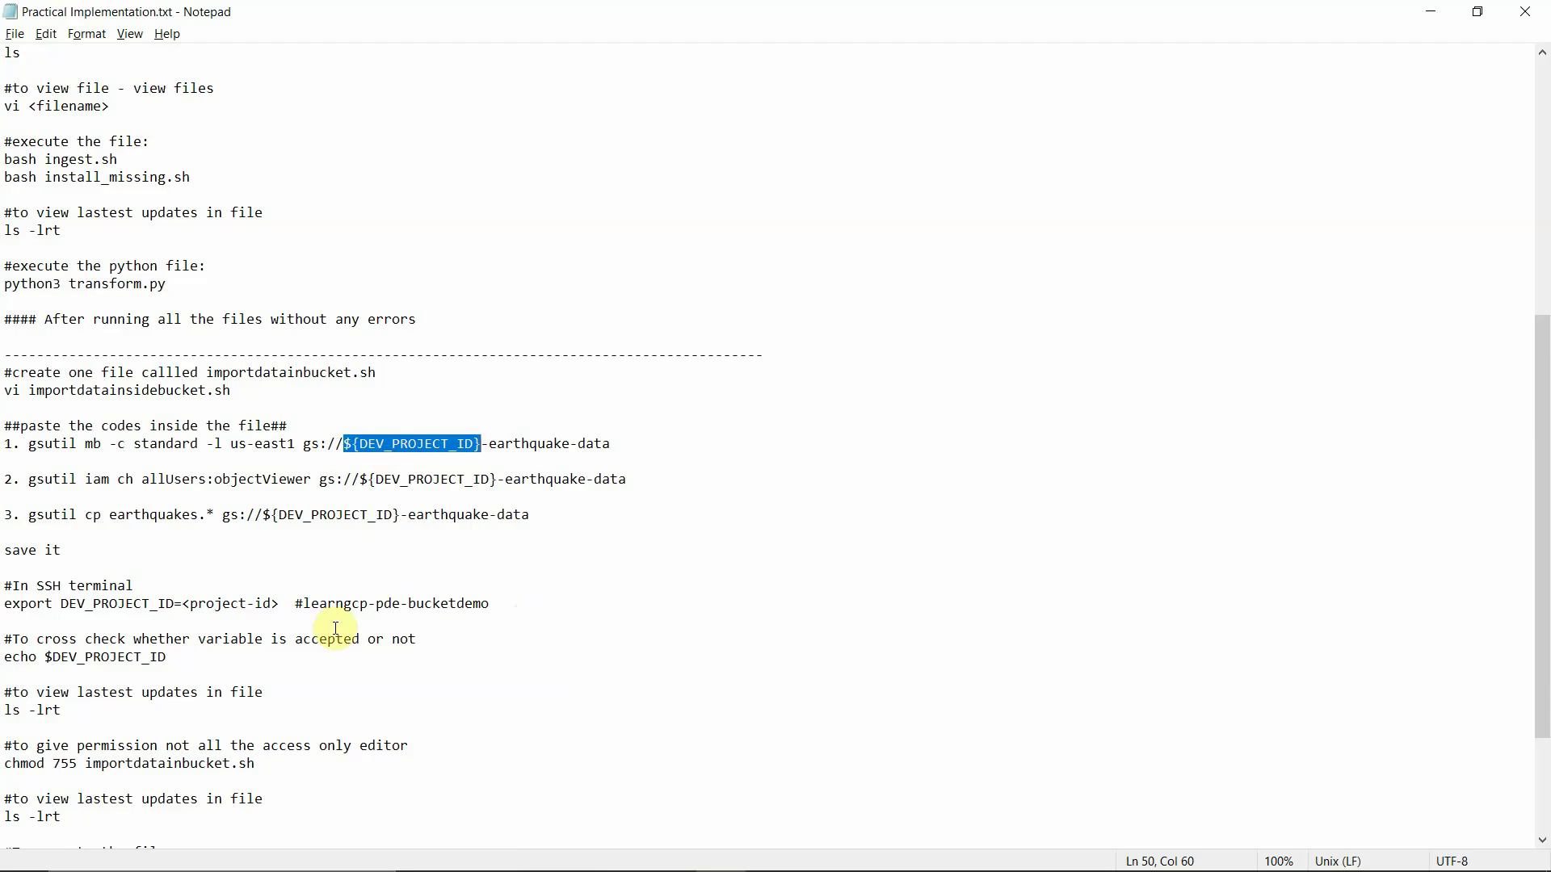
Copy learngcp-pde-bucketdemo from the Notepad notes and append it as the DEV_PROJECT_ID value in the export command at the SSH prompt
drag(304, 604, 484, 597)
key(ctrl+c)
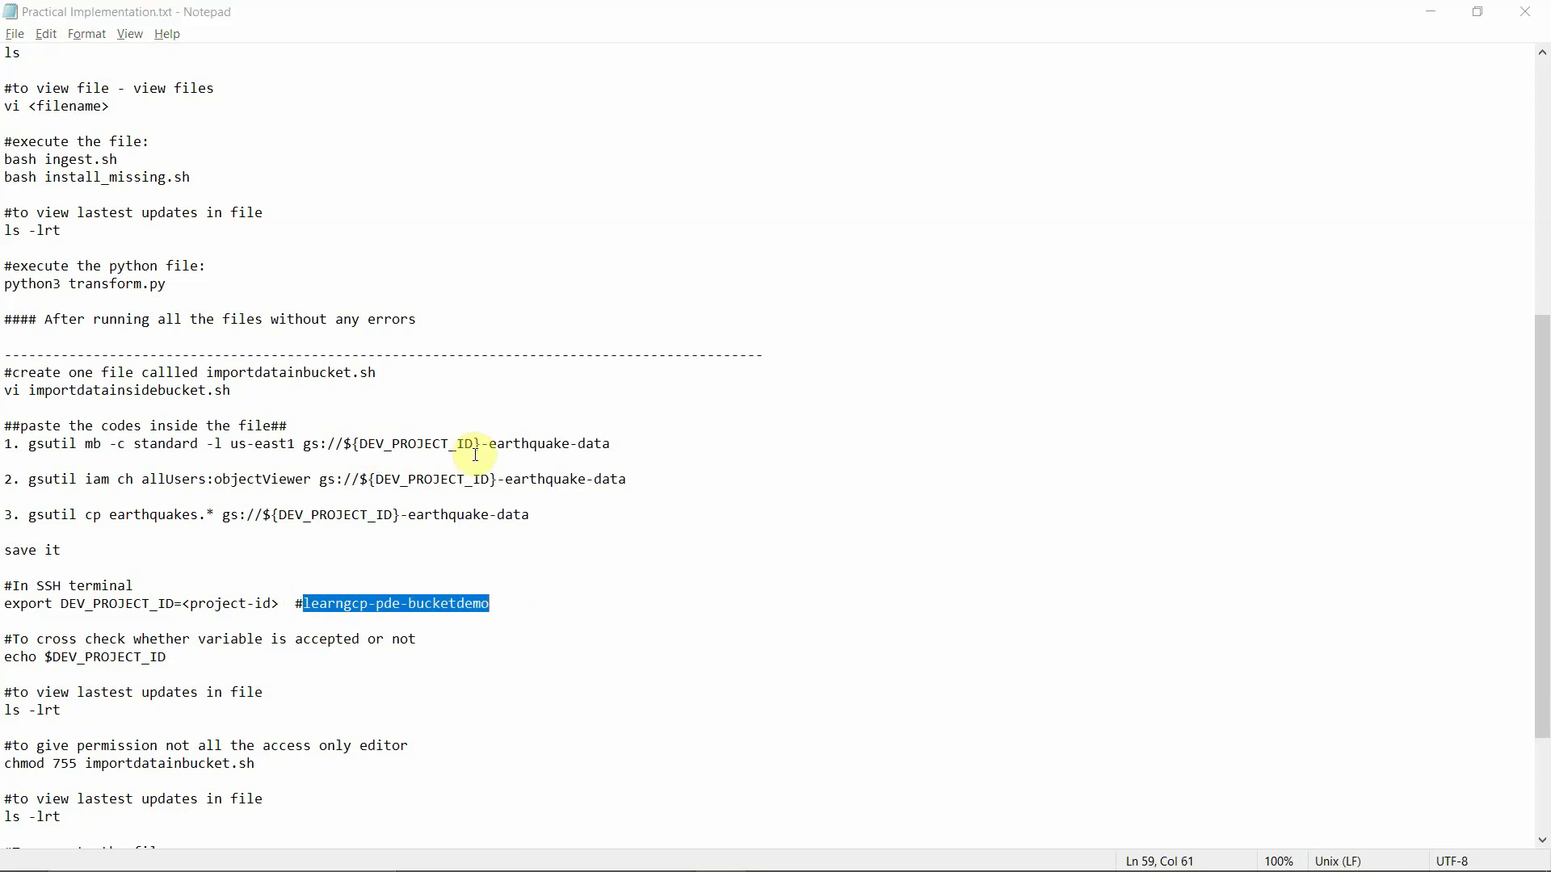
key(alt+Tab)
key(ctrl+v)
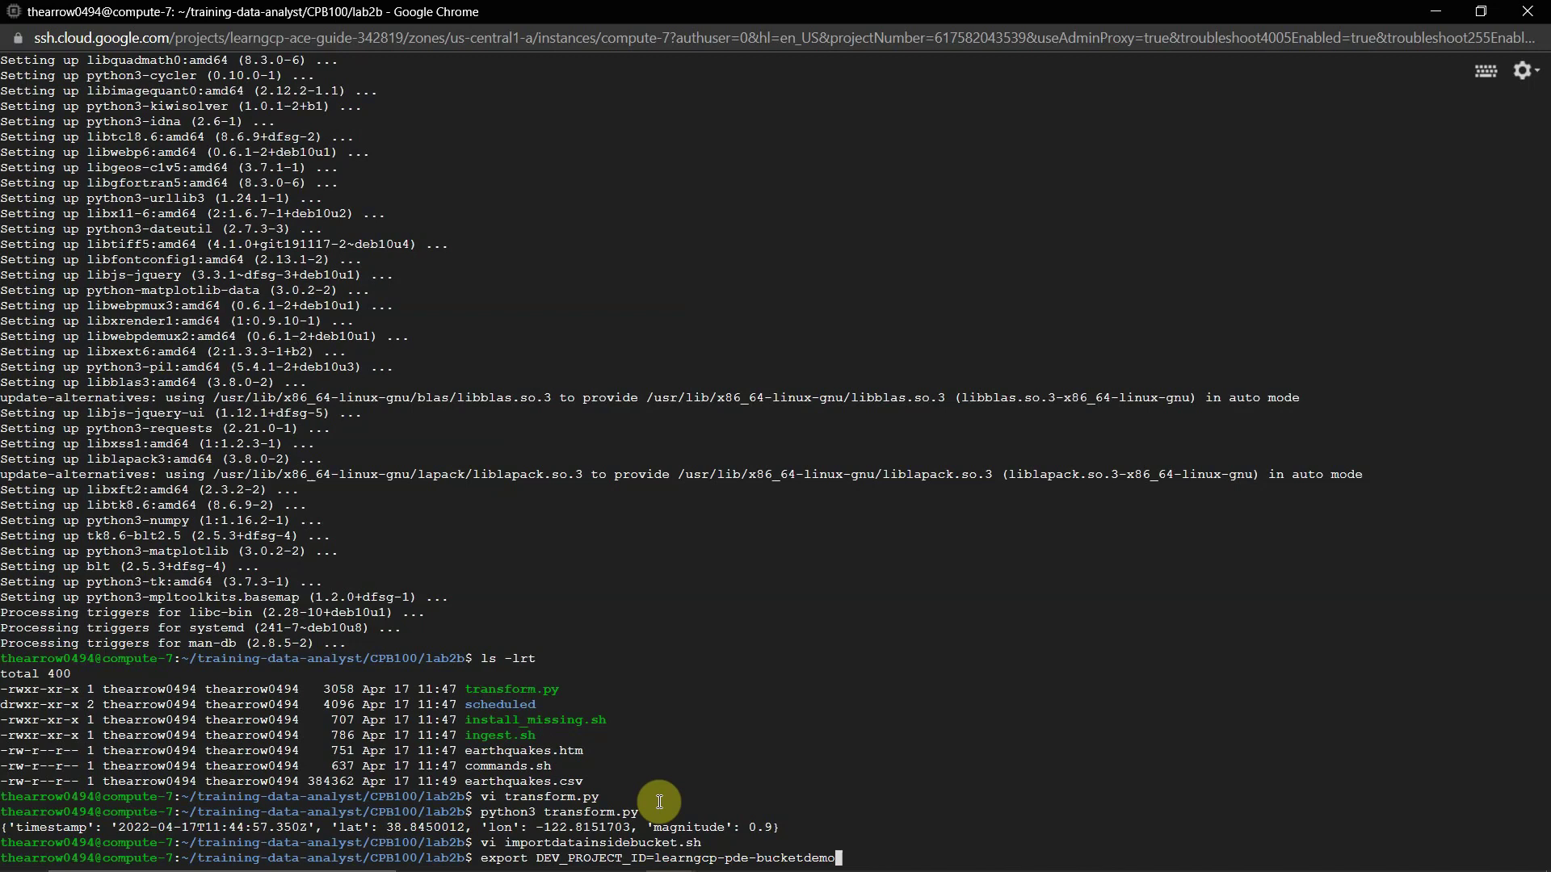
Run the DEV_PROJECT_ID export at the SSH prompt and print the variable with echo $DEV_PROJECT_ID to check it
key(Return)
key(alt+Tab)
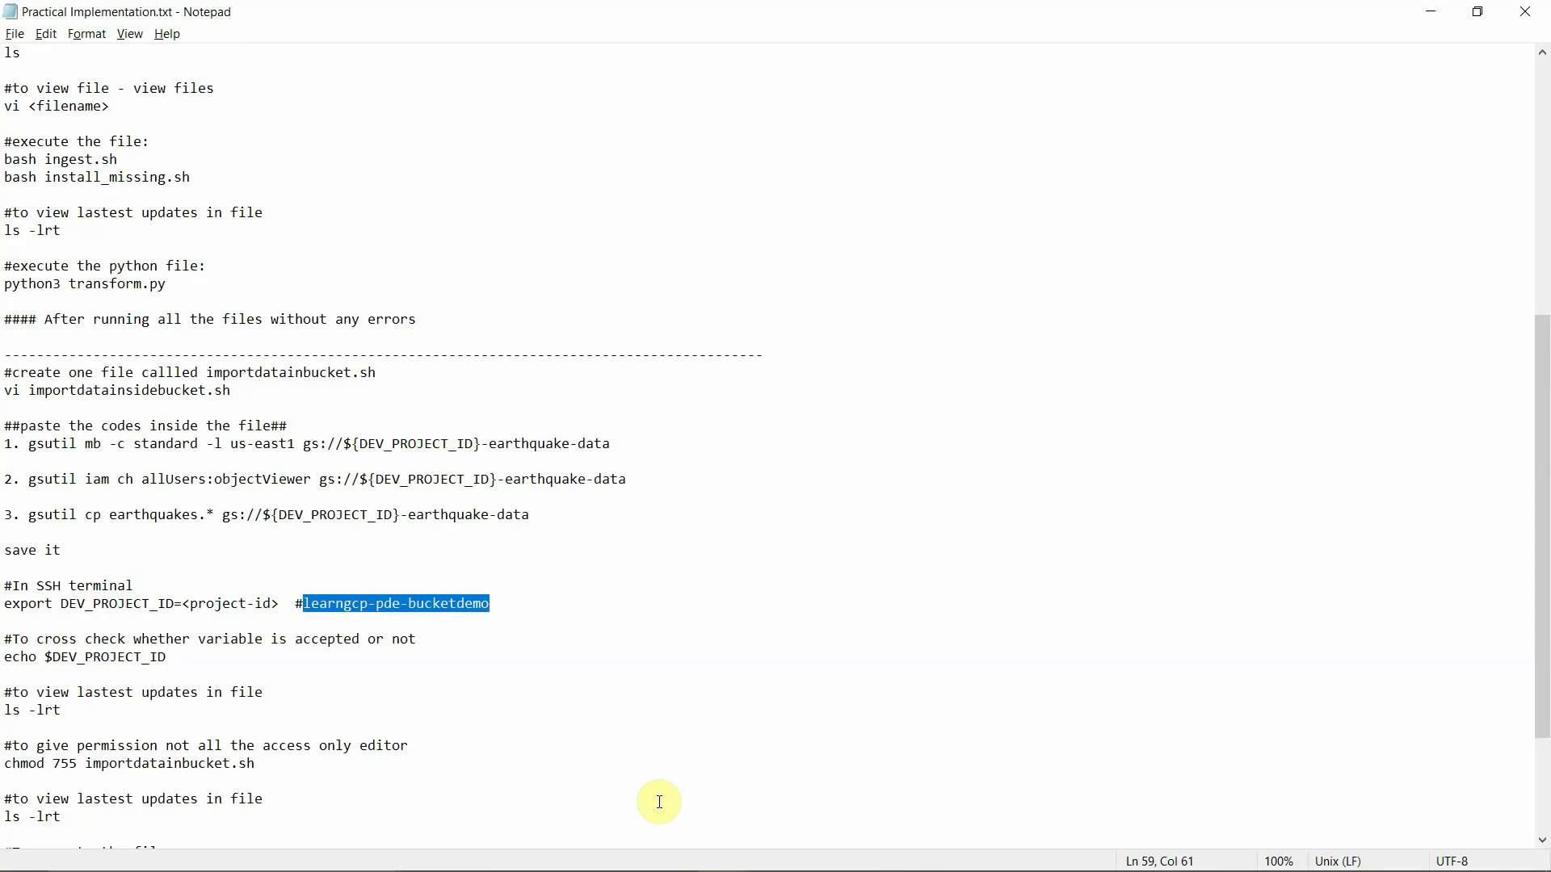
key(alt+Tab)
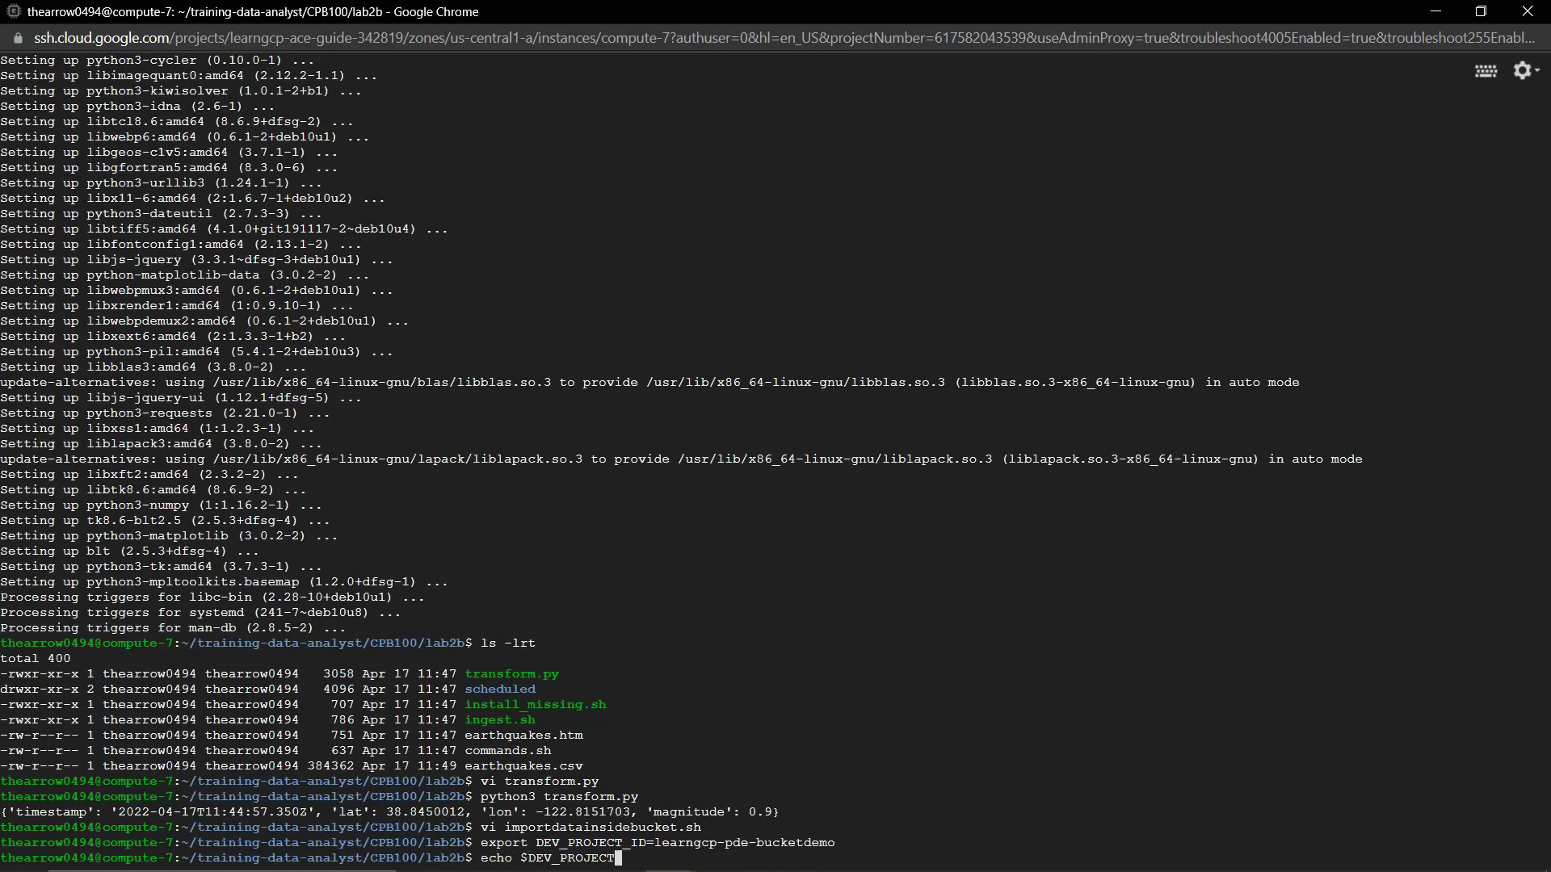
key(Return)
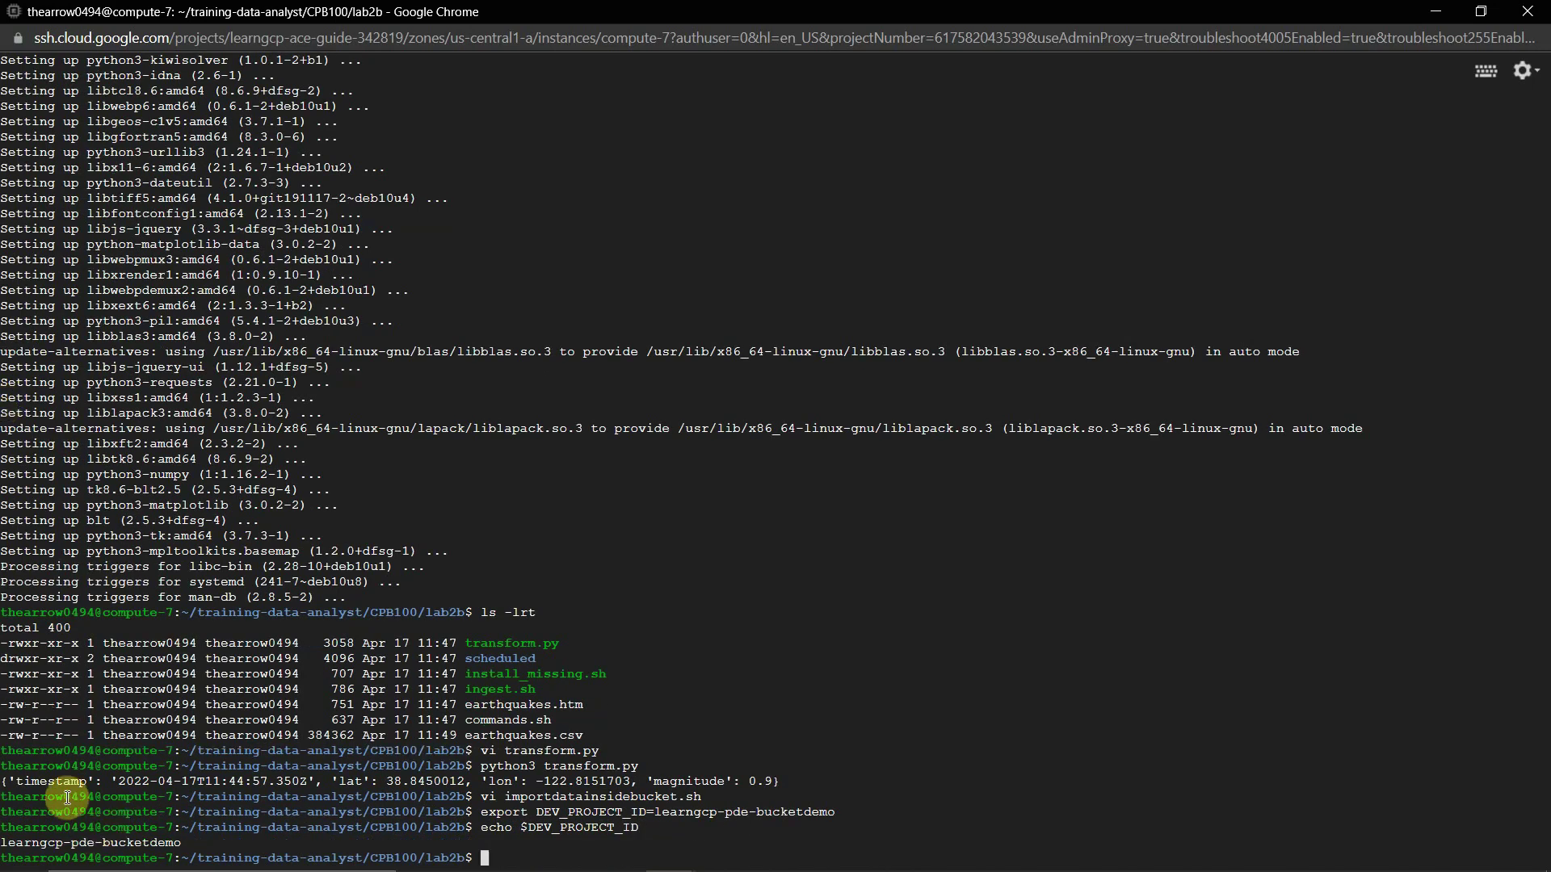
In the Notepad notes, append ### and a copy of gs://${DEV_PROJECT_ID}-earthquake-data after the gsutil mb command
key(alt+Tab)
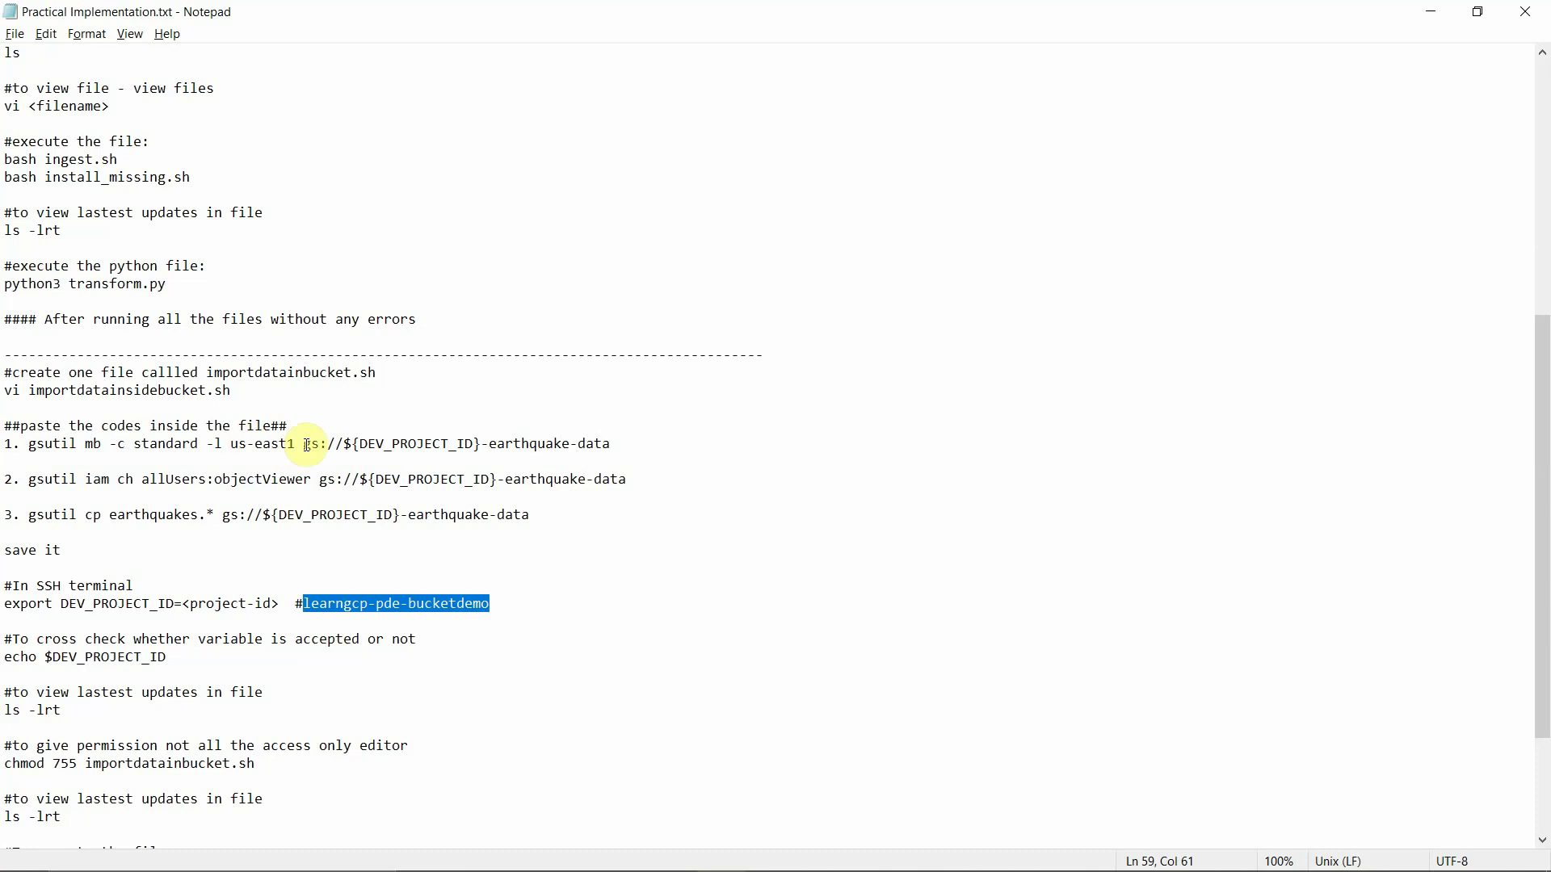
drag(303, 443, 549, 459)
key(ctrl+c)
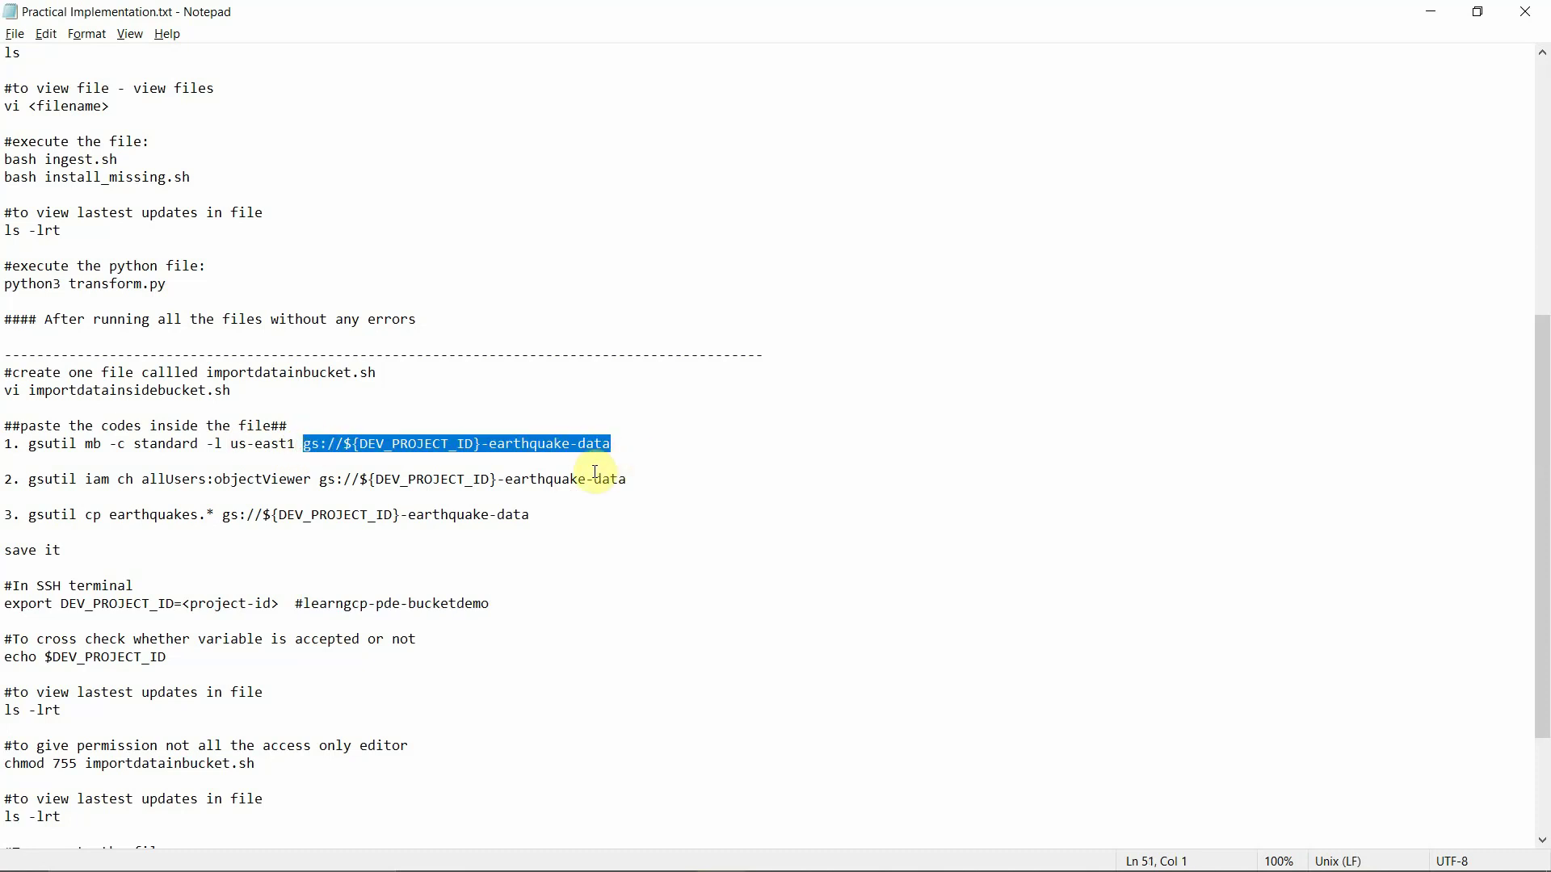
click(658, 442)
text(###)
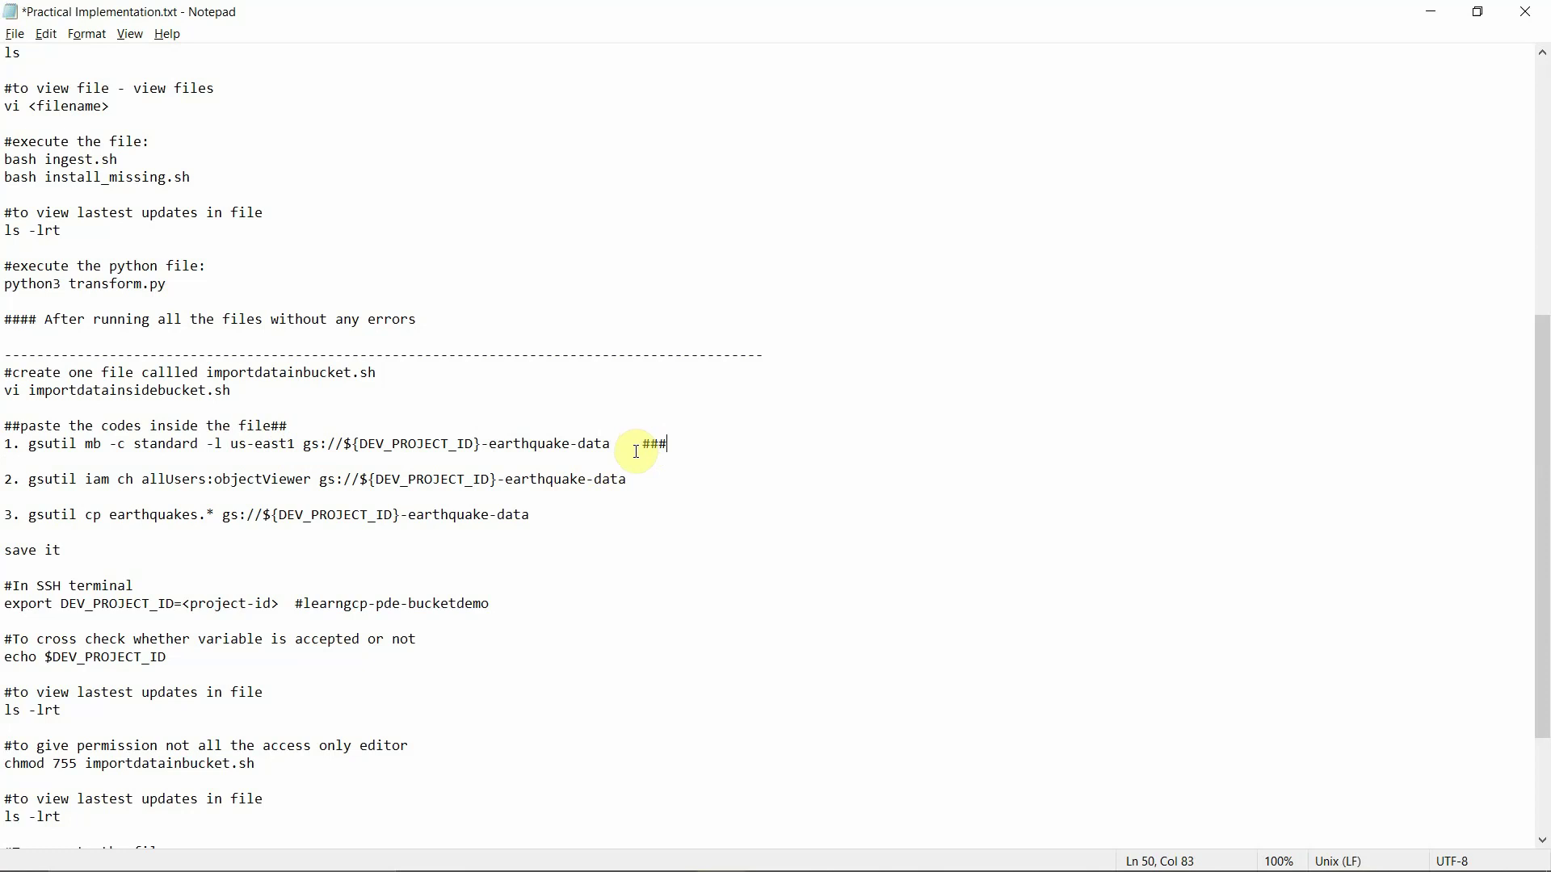
key(ctrl+v)
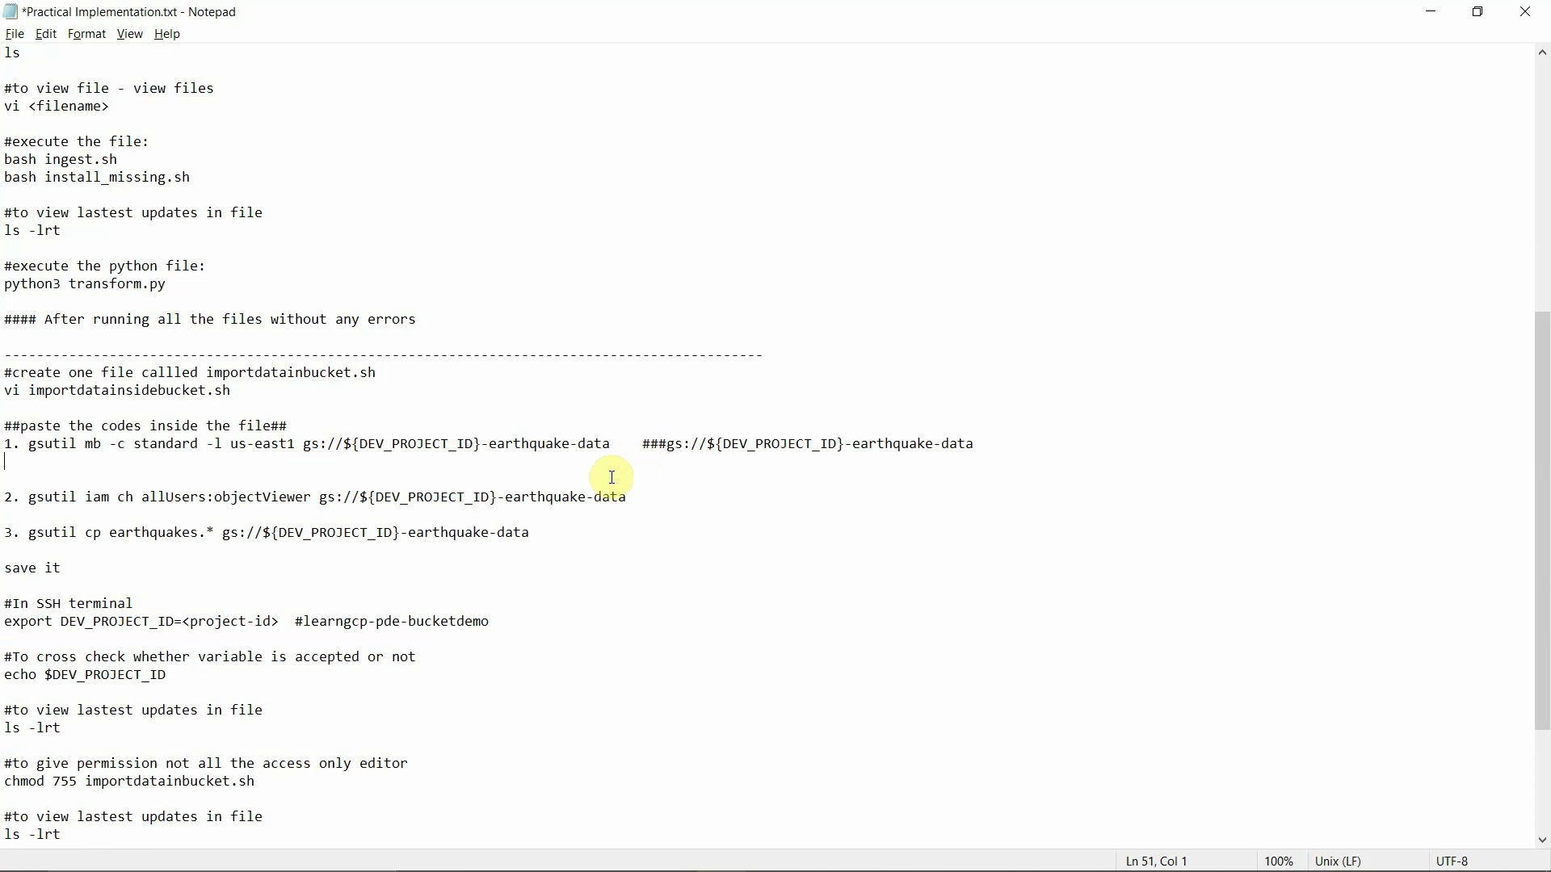
Replace ${DEV_PROJECT_ID} in the appended ### comment with learngcp-pde-bucketdemo copied from the export line, and save the notes
click(303, 623)
drag(303, 623, 490, 618)
key(ctrl+c)
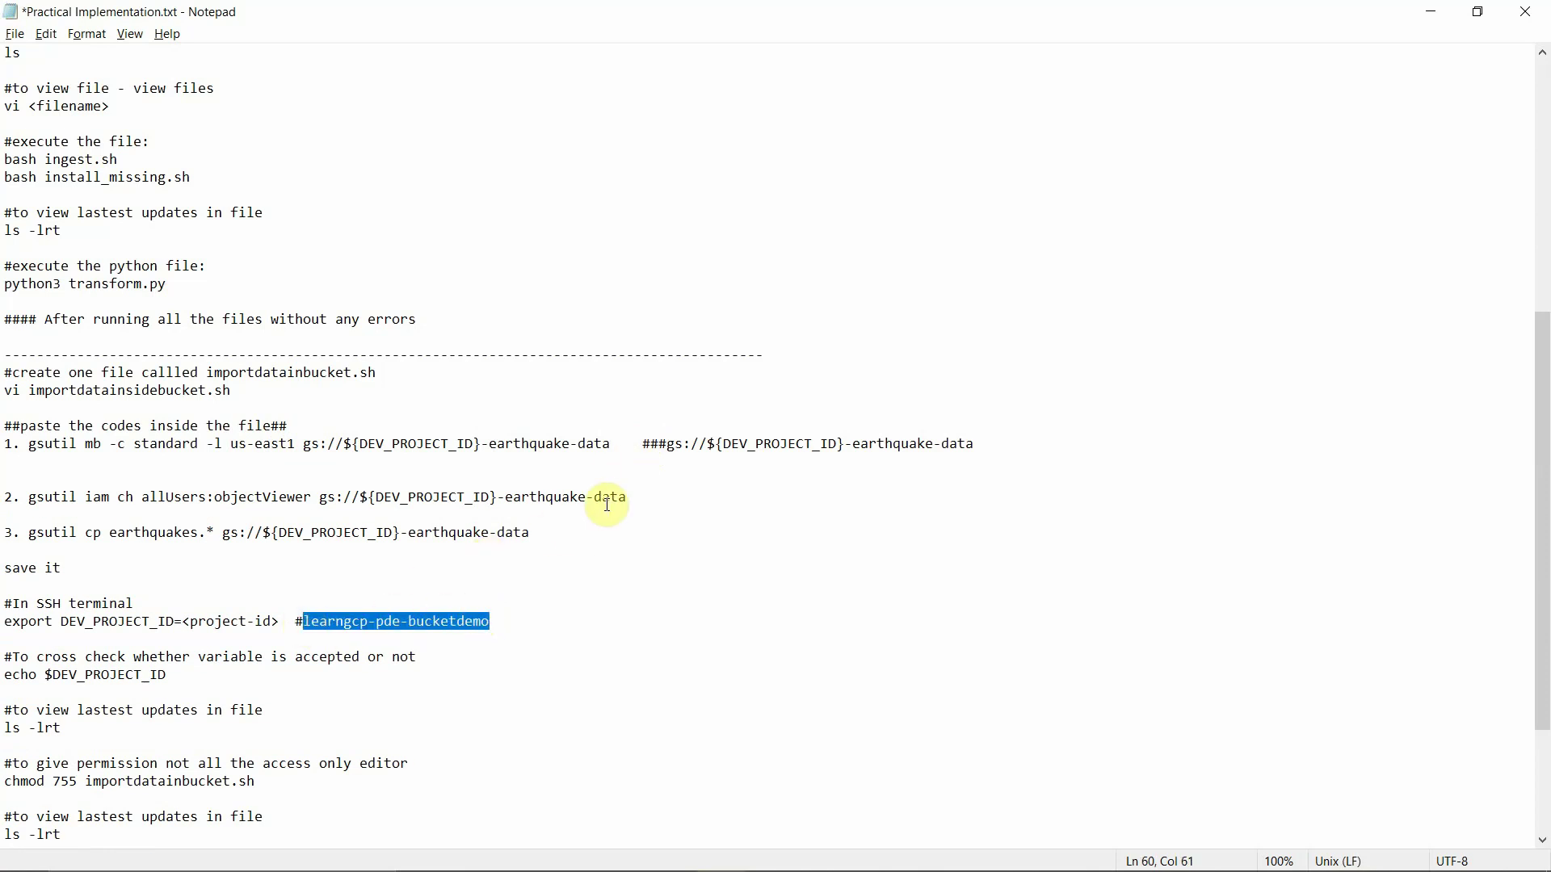
drag(709, 444, 842, 444)
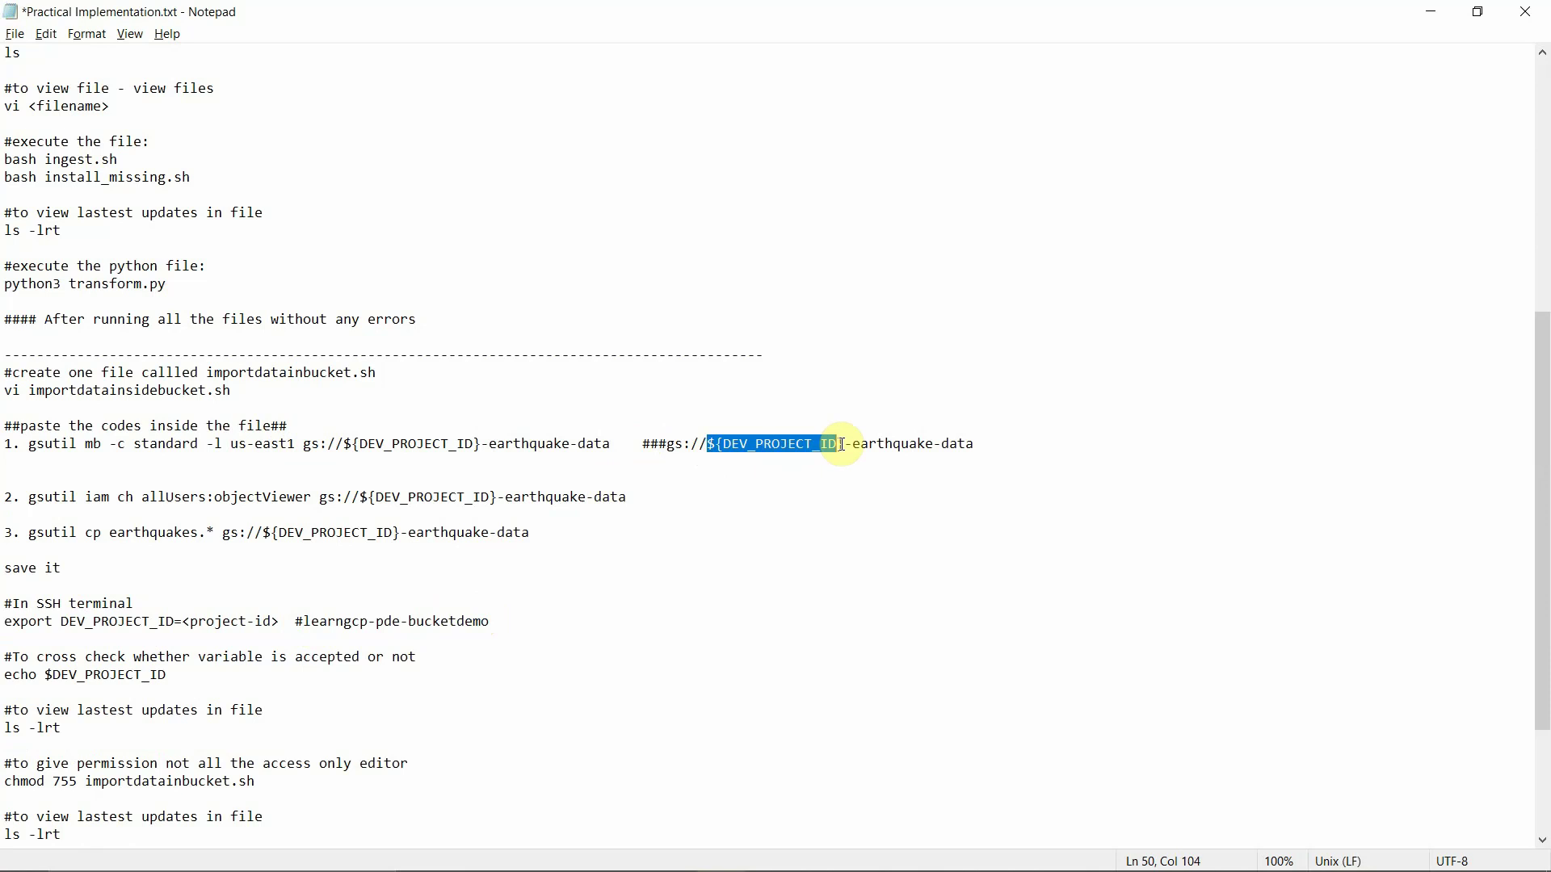
key(ctrl+v)
key(Delete)
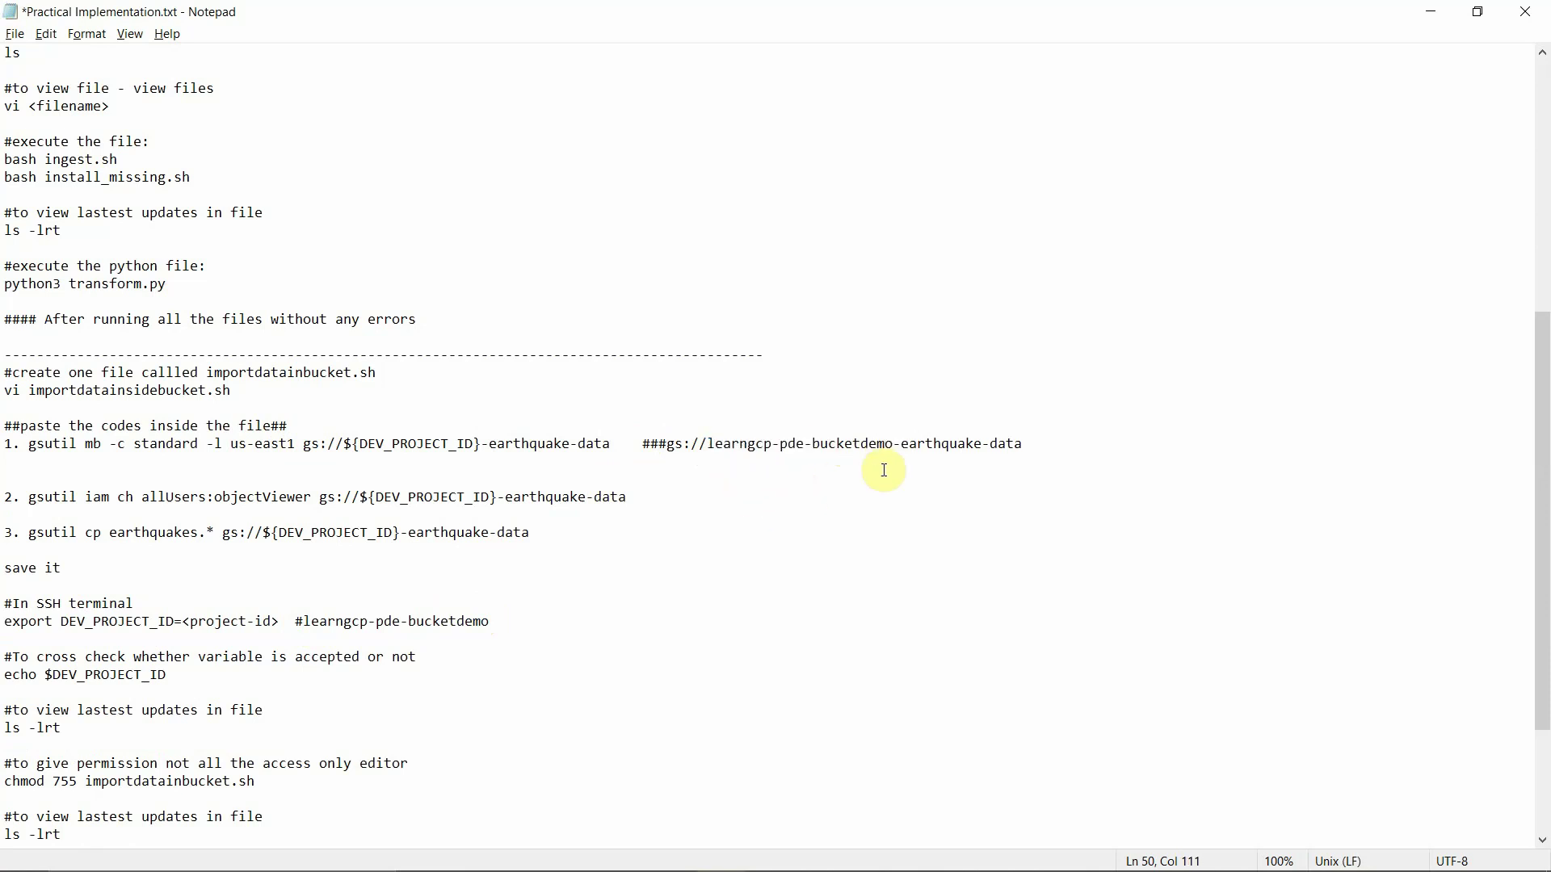
drag(1022, 445, 649, 455)
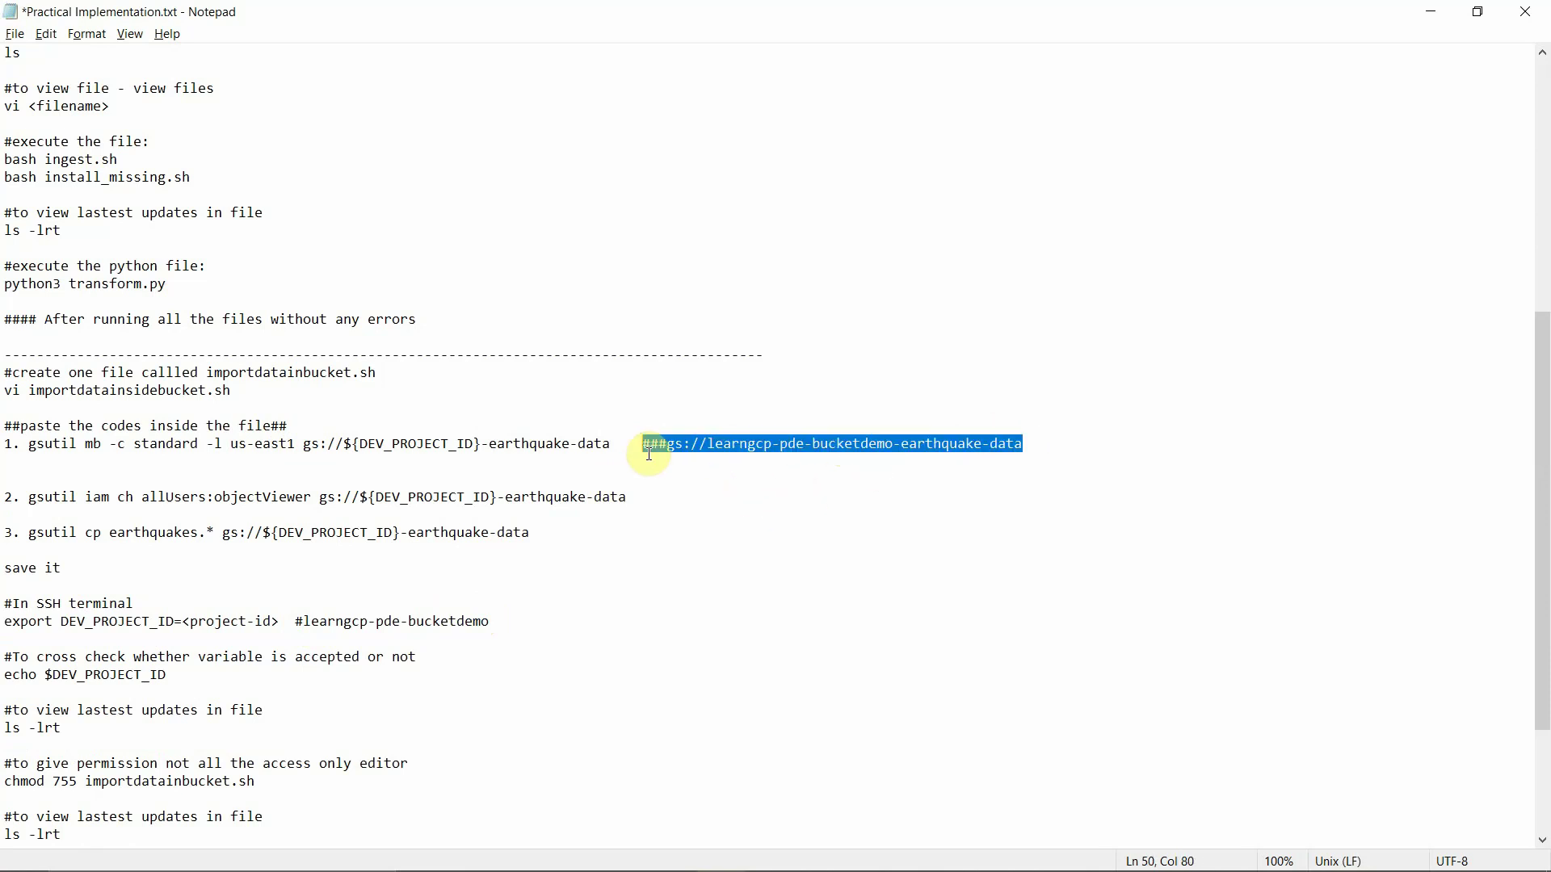
key(ctrl+s)
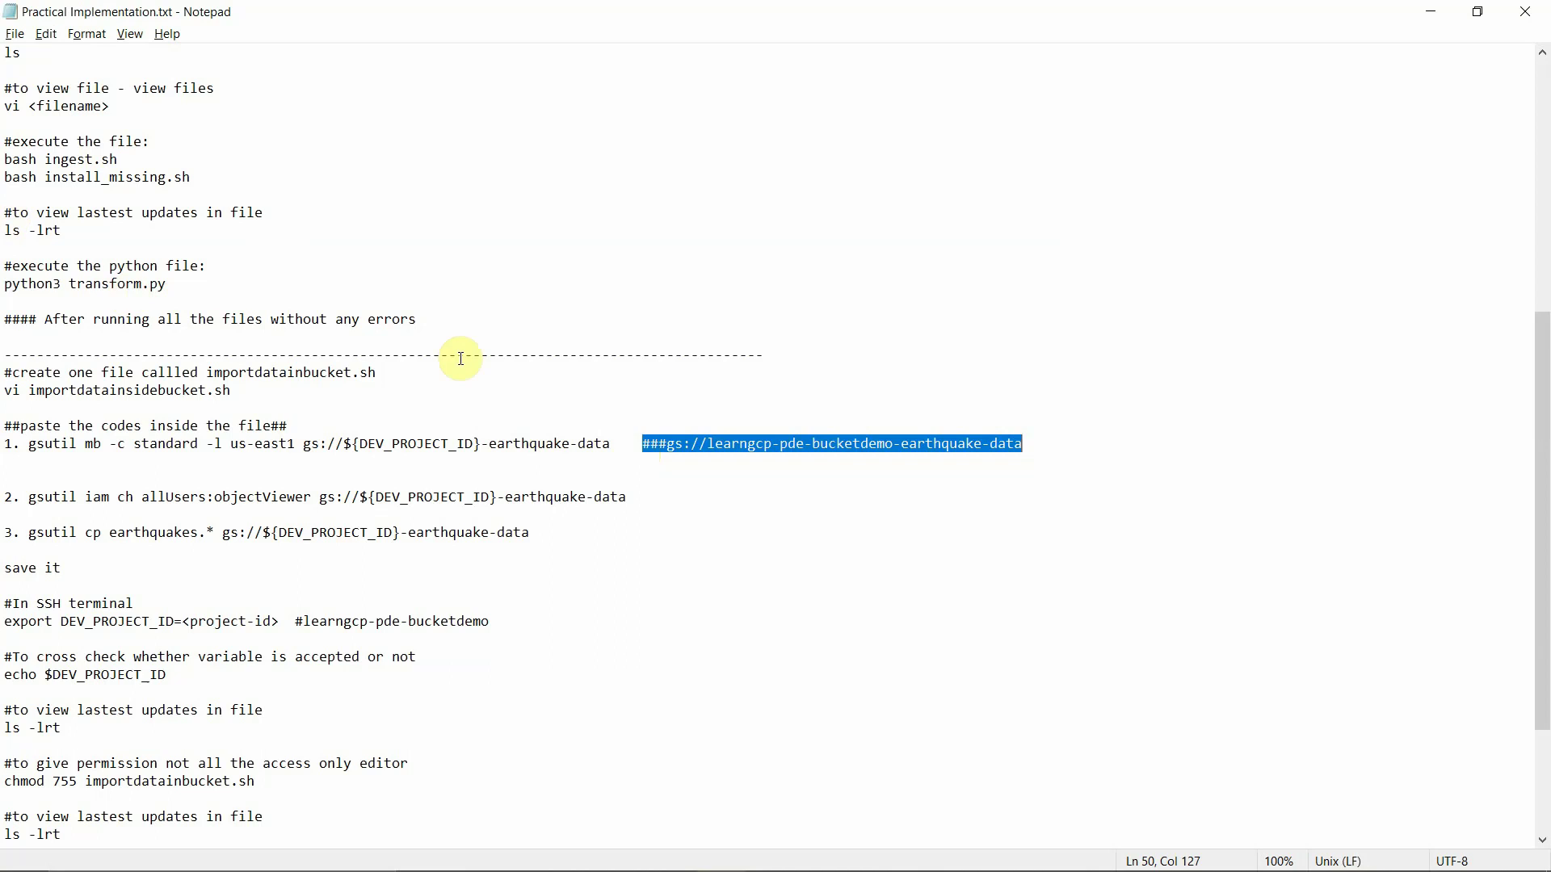
List the lab2b files in the SSH terminal with ls -lrt and check the entries for importdatainsidebucket.sh and earthquakes.png
drag(63, 728, 4, 724)
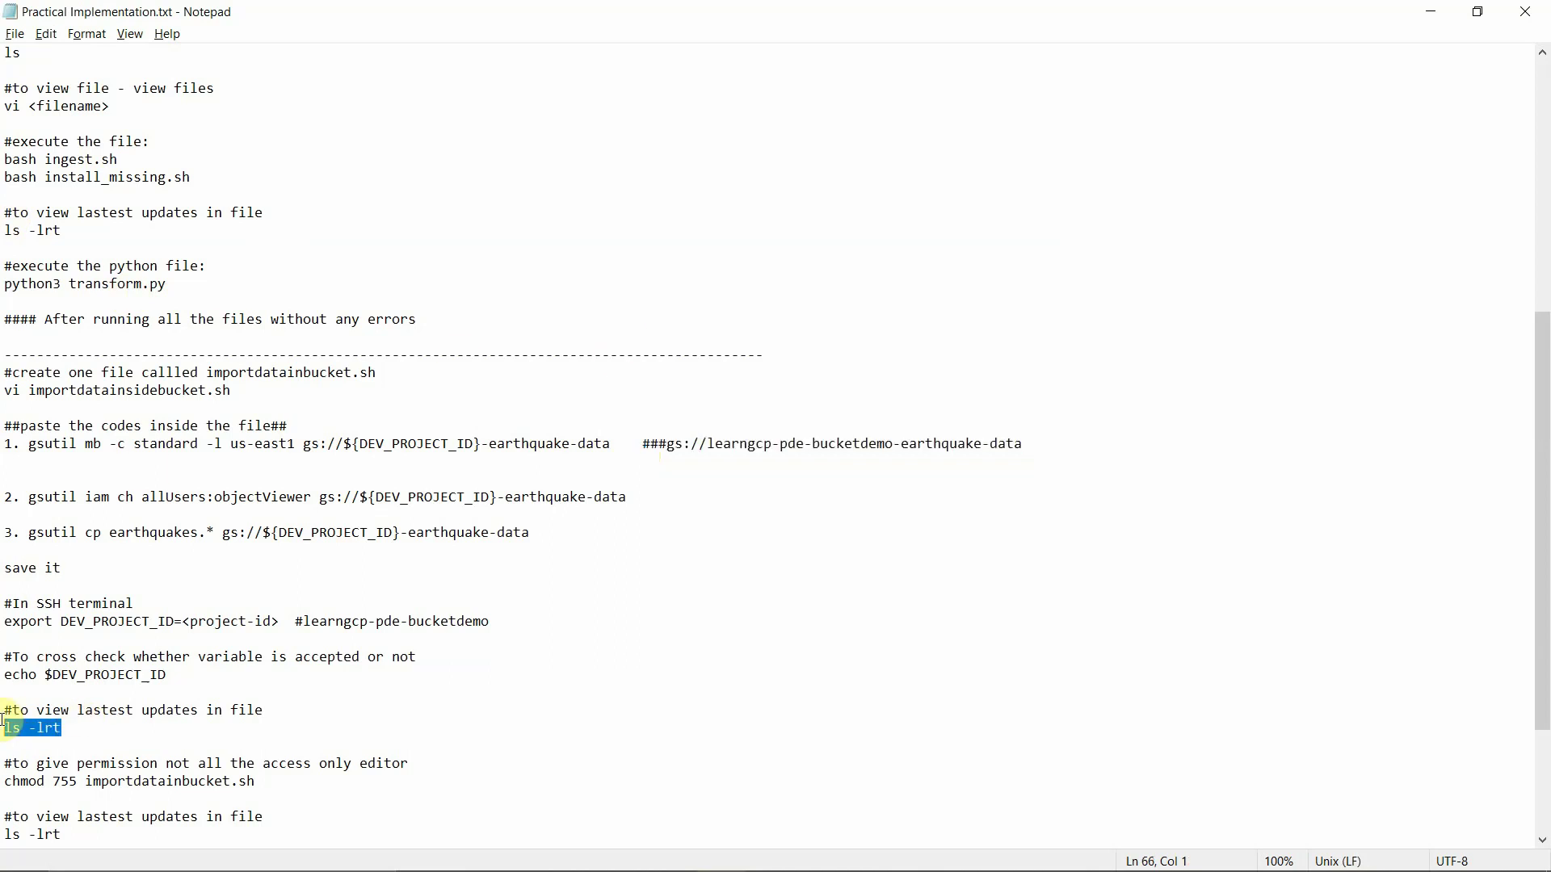
key(alt+Tab)
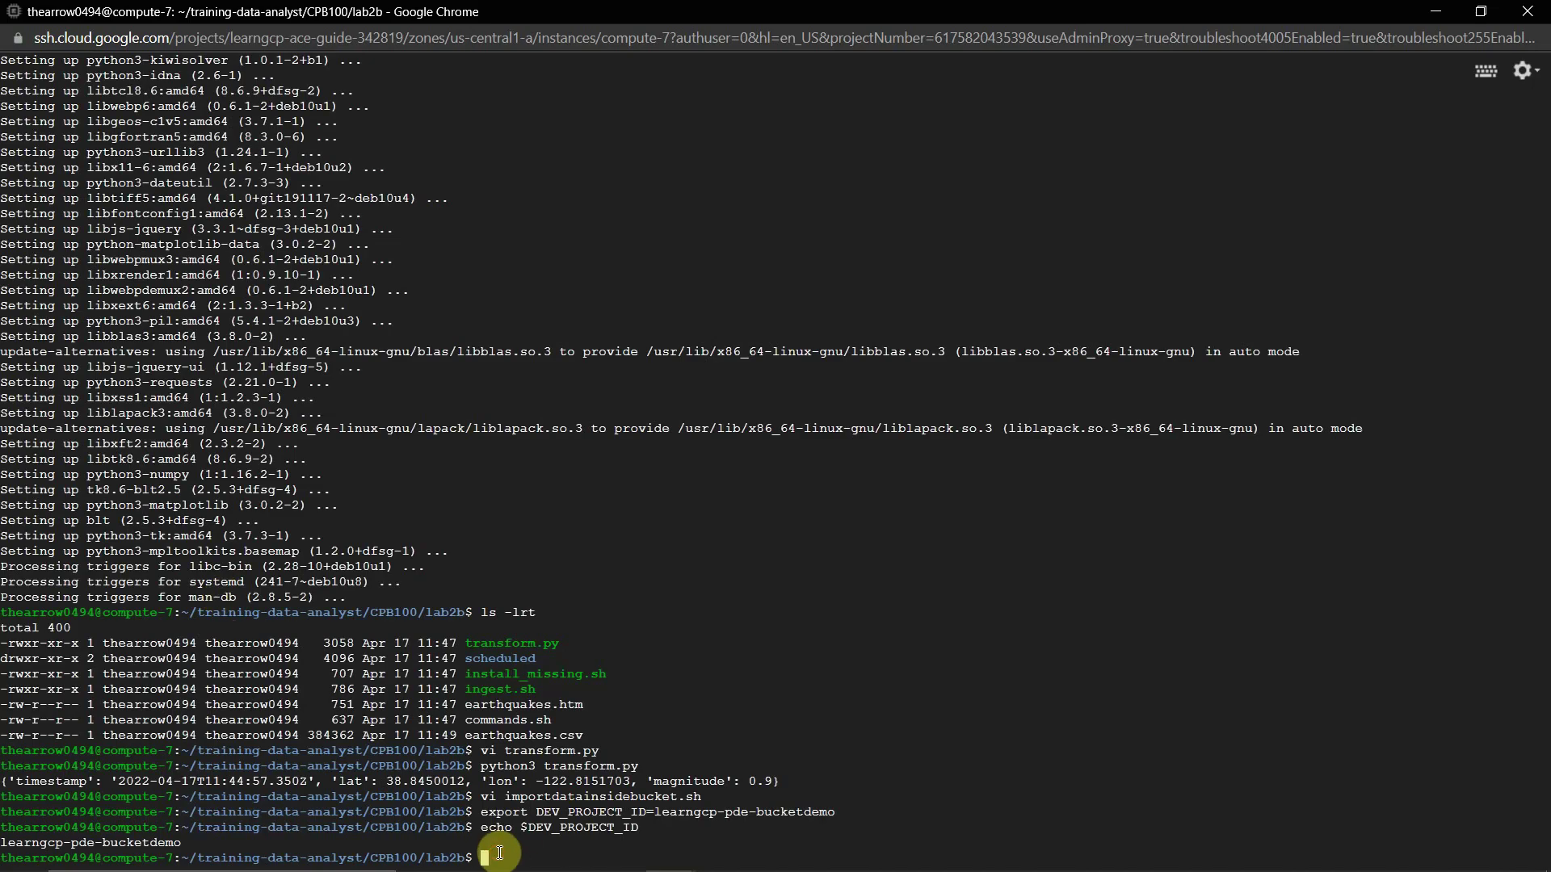
key(Return)
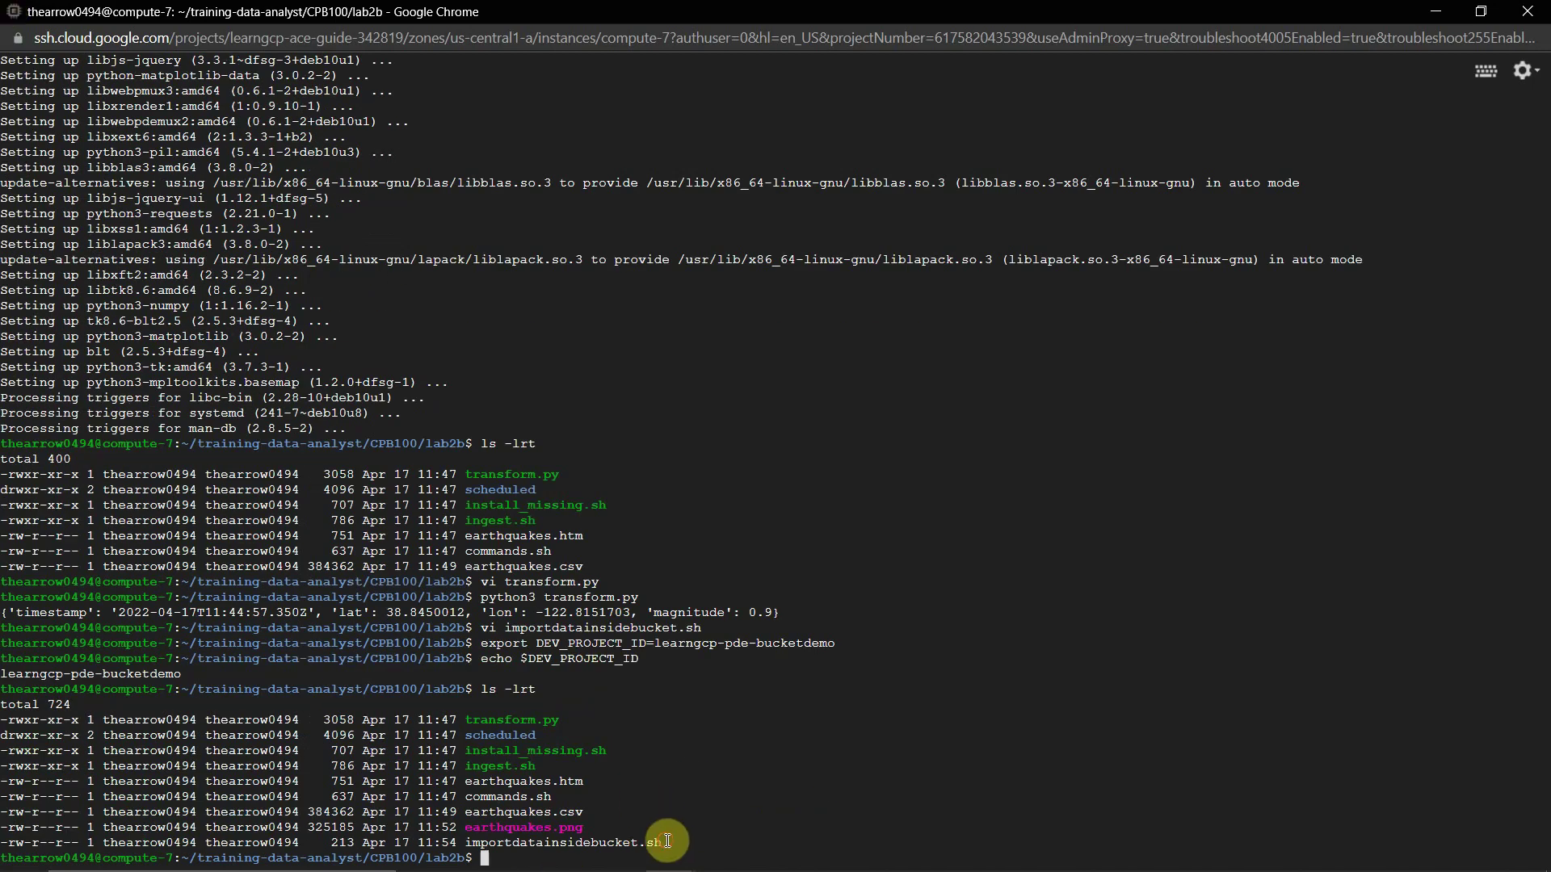
drag(660, 843, 158, 845)
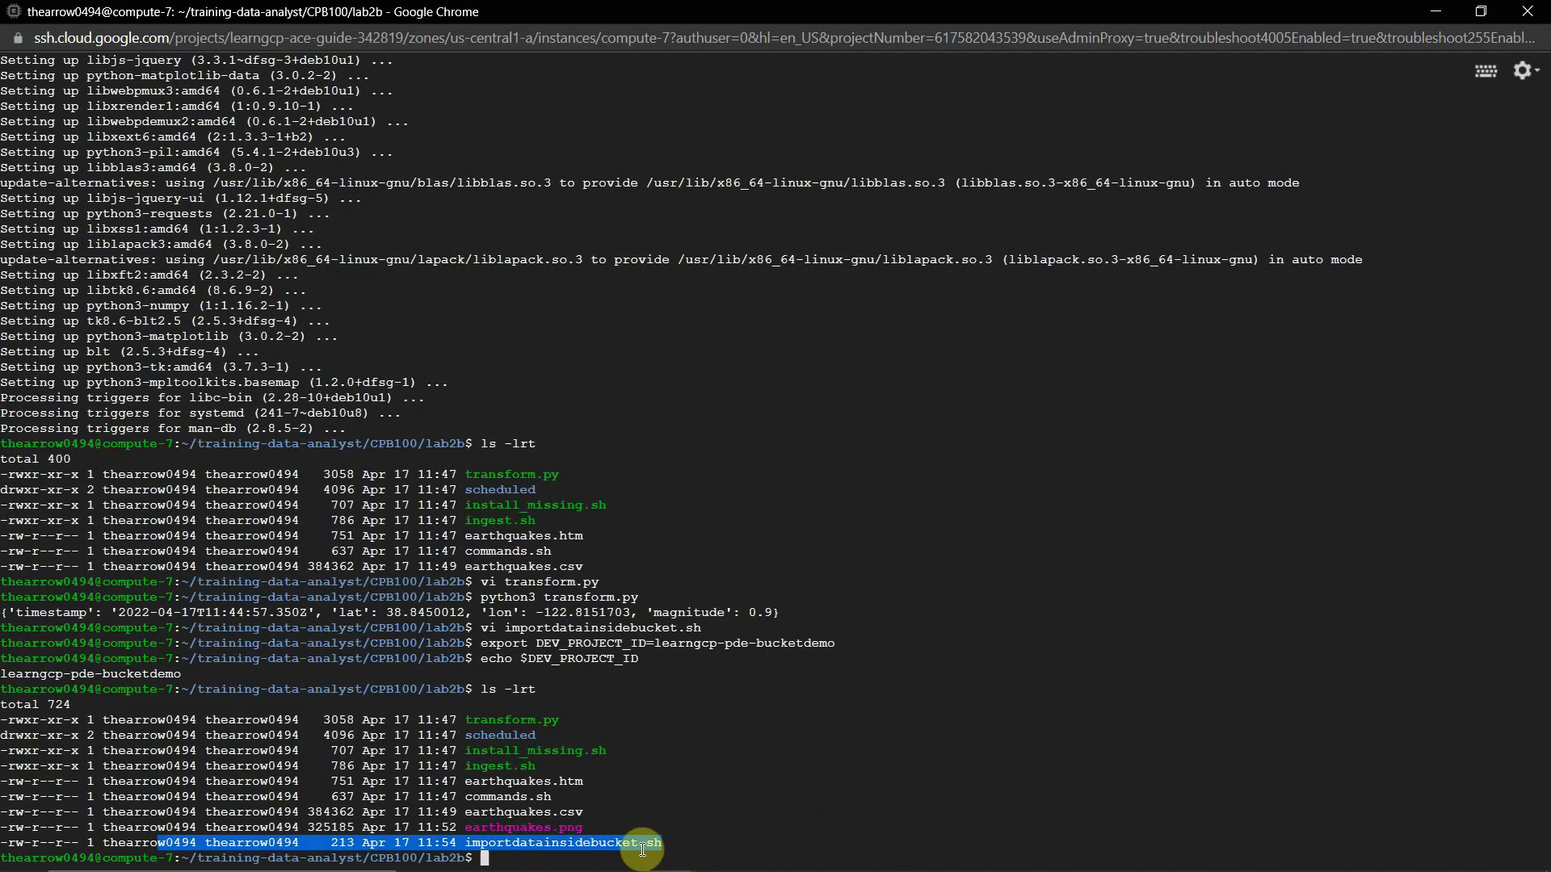
double_click(566, 829)
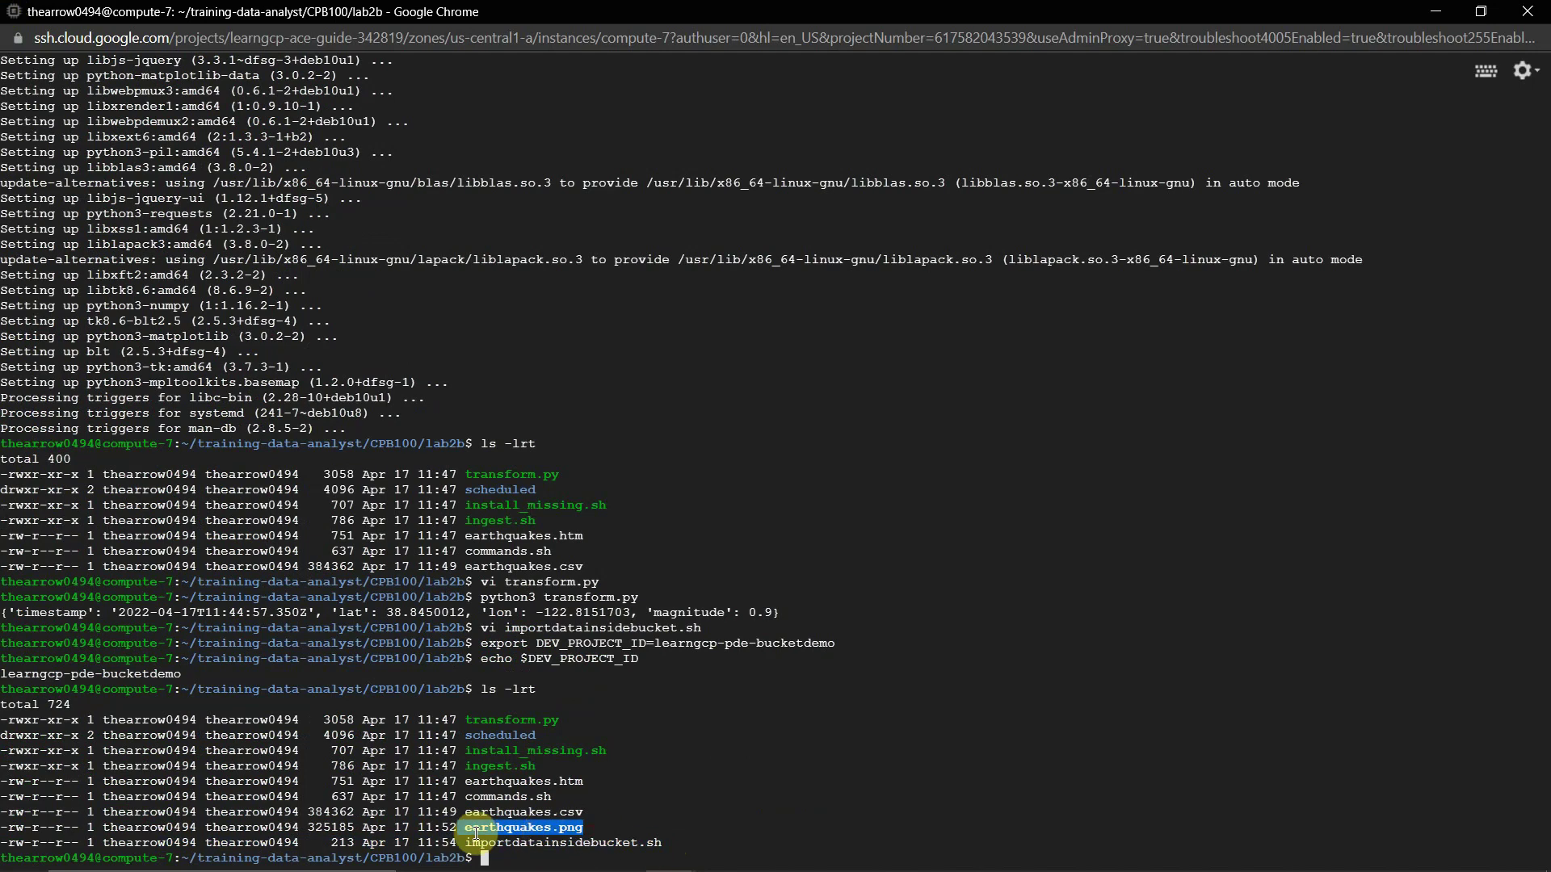
drag(461, 832, 394, 830)
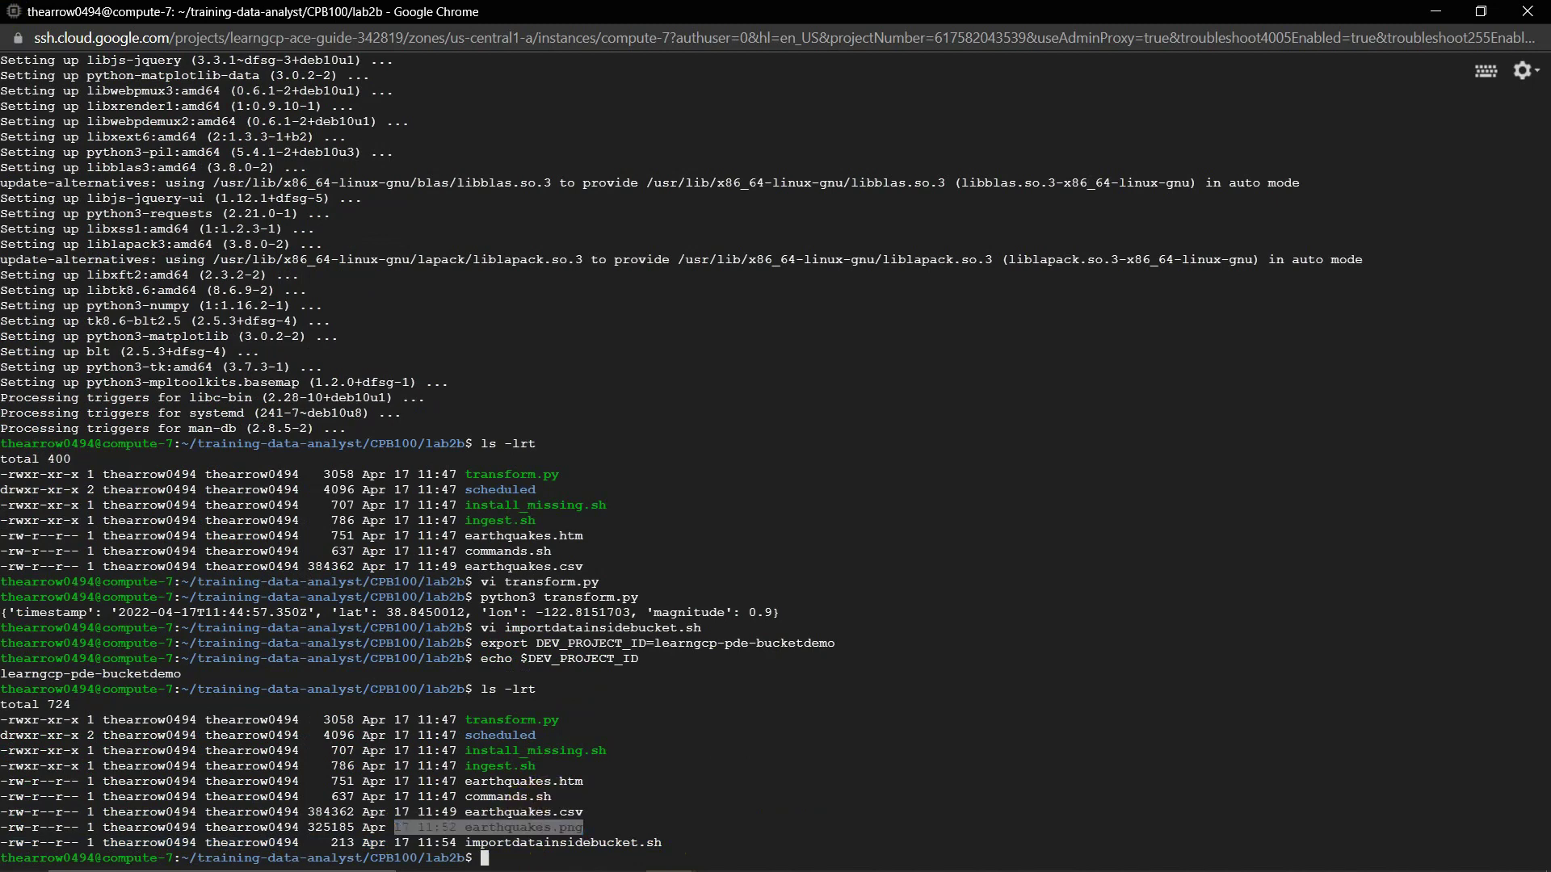
Try to set the import script's permissions by running chmod 755 importdatainbucket.sh from the notes at the SSH prompt
key(alt+Tab)
drag(3, 781, 306, 784)
key(alt+Tab)
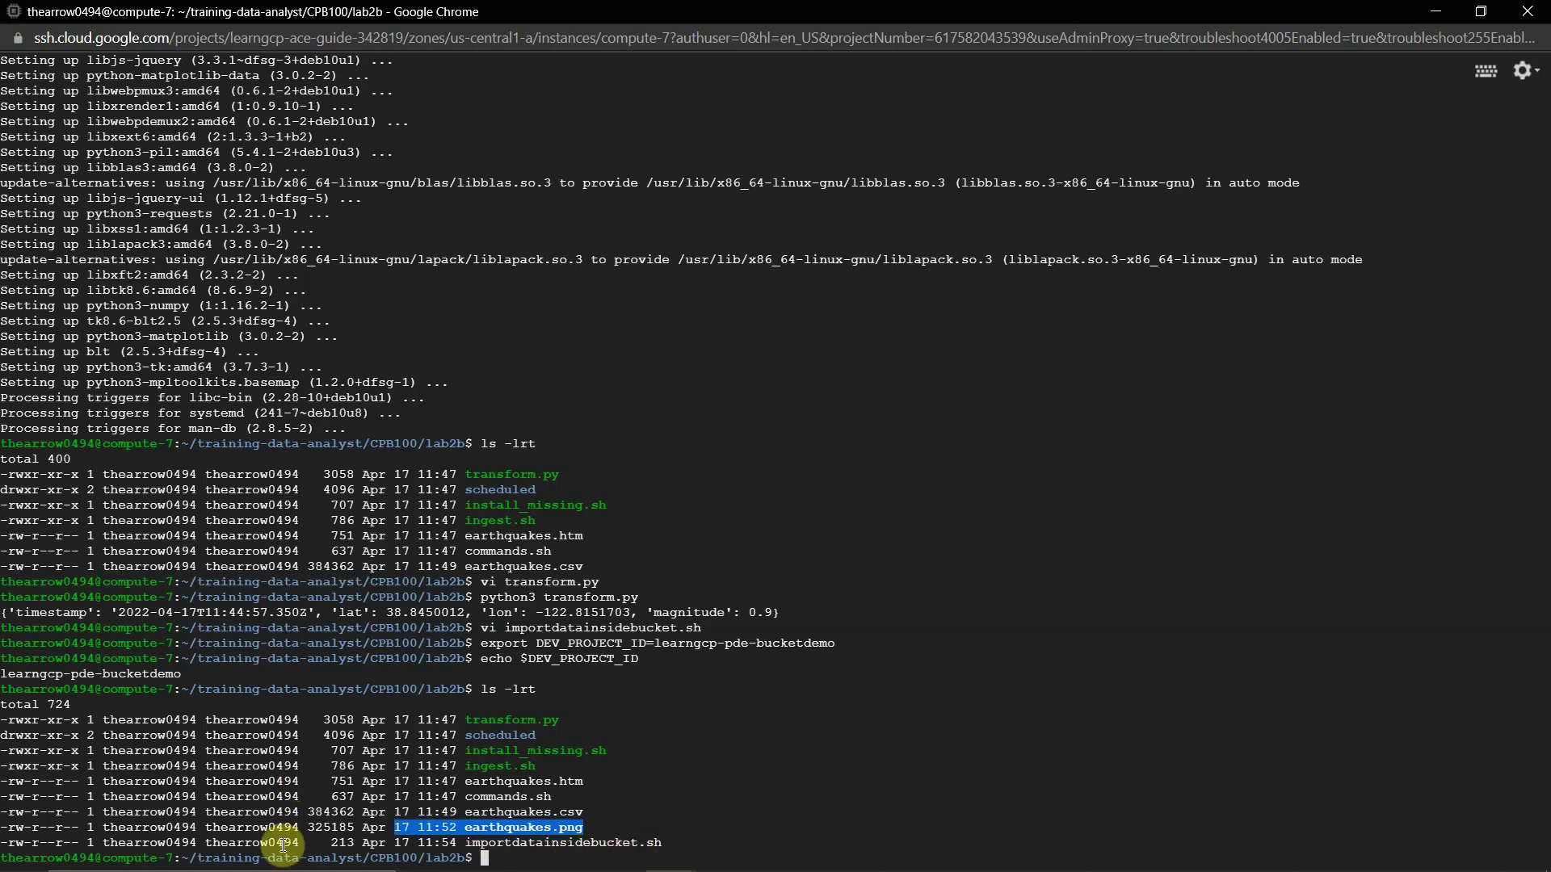
click(524, 863)
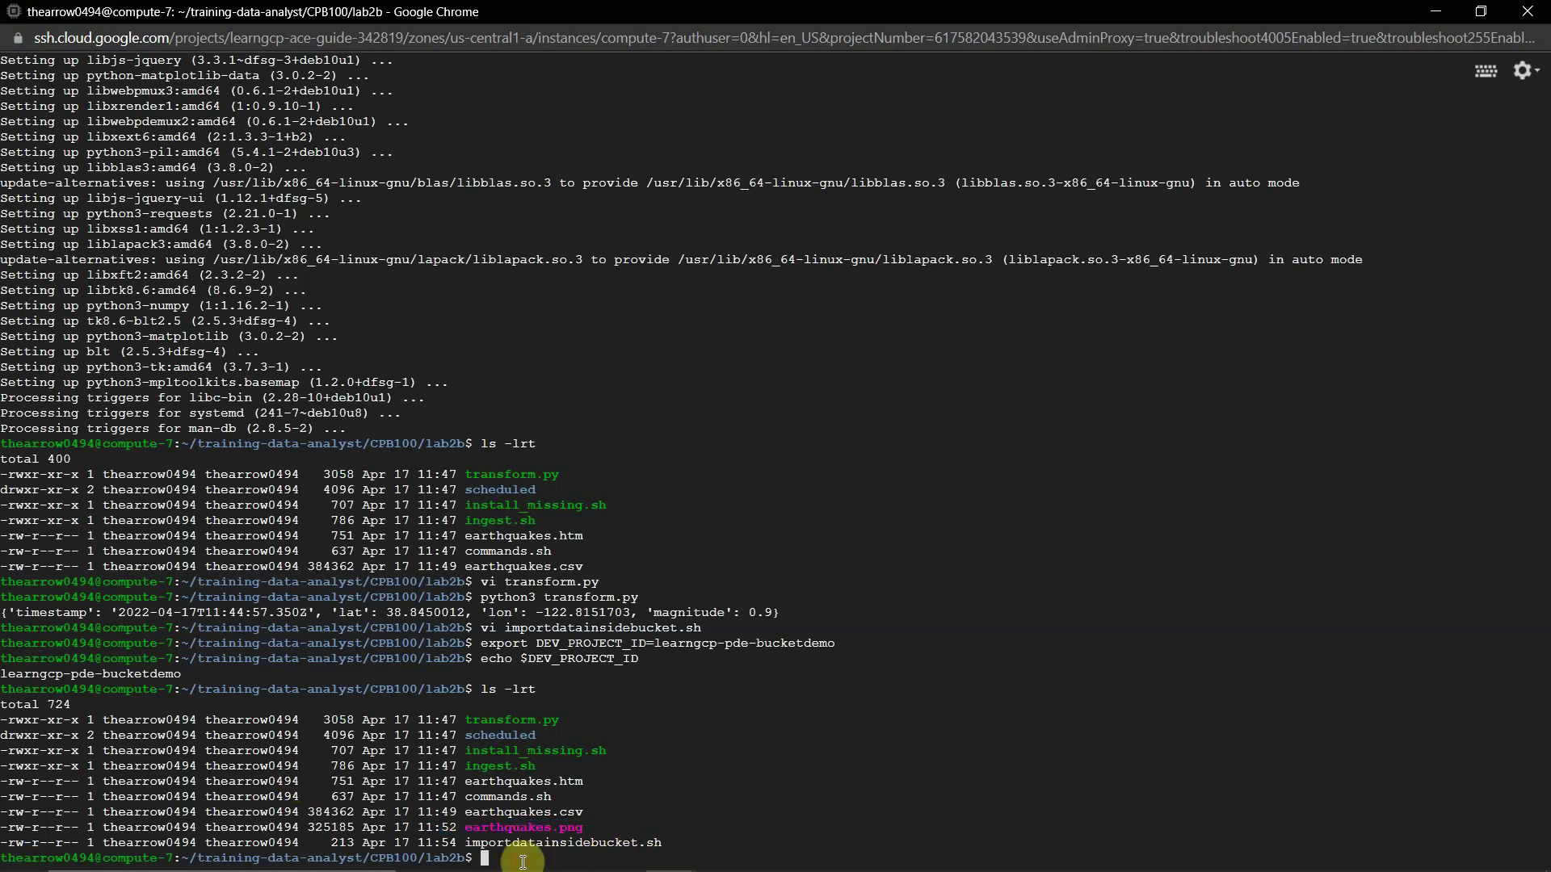
text(chmod 755 importdatainbucket.sh)
key(Return)
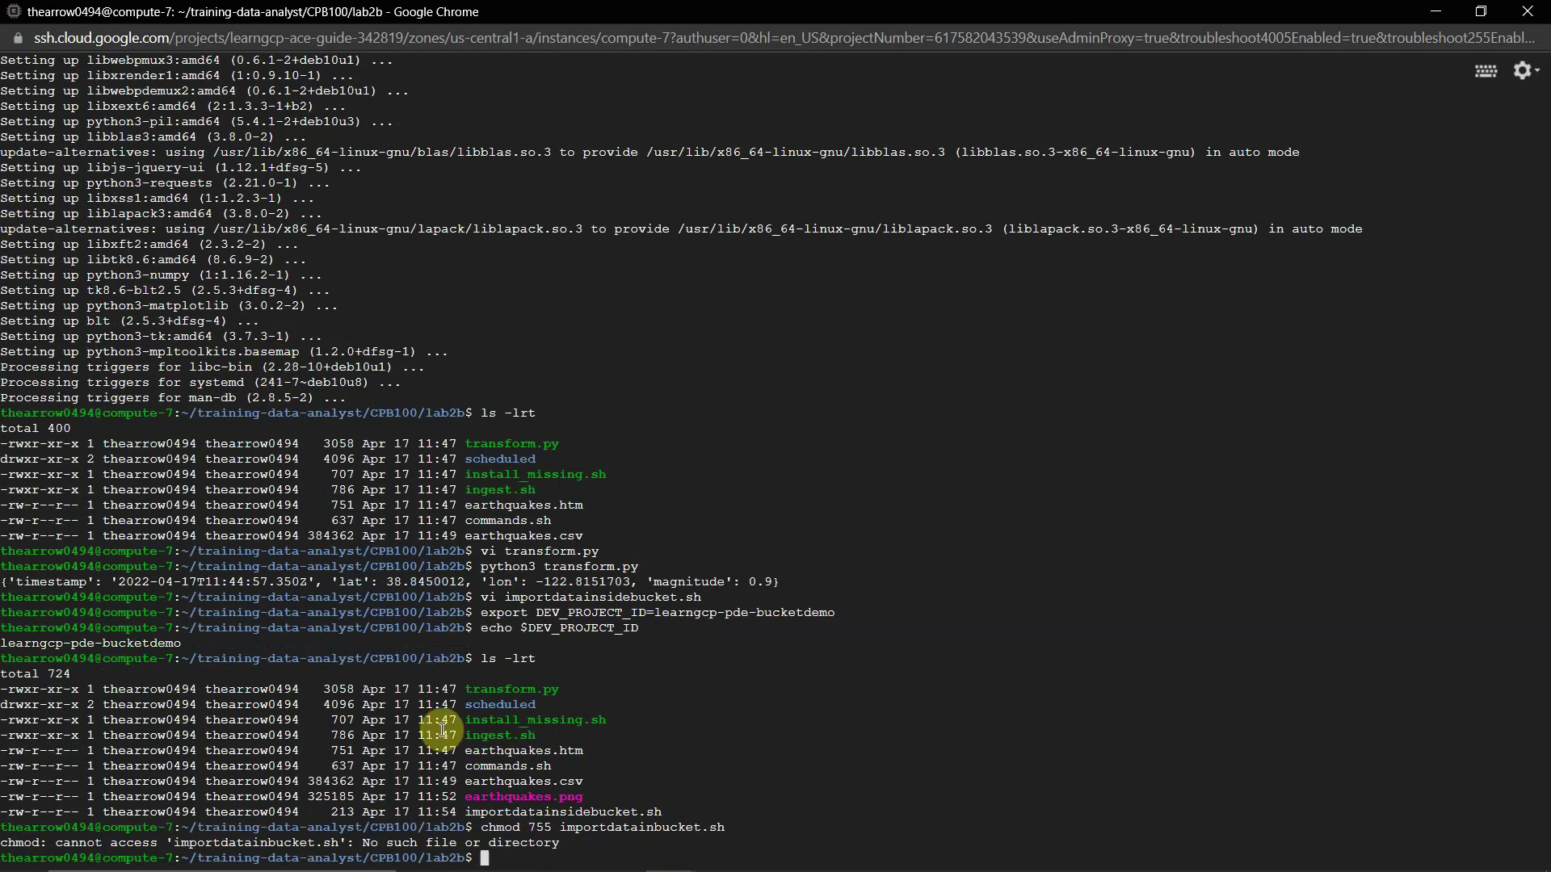
Correct the recalled command to chmod 755 importdatainsidebucket.sh, run it, and check the file's permissions with ls -lrt
key(Up)
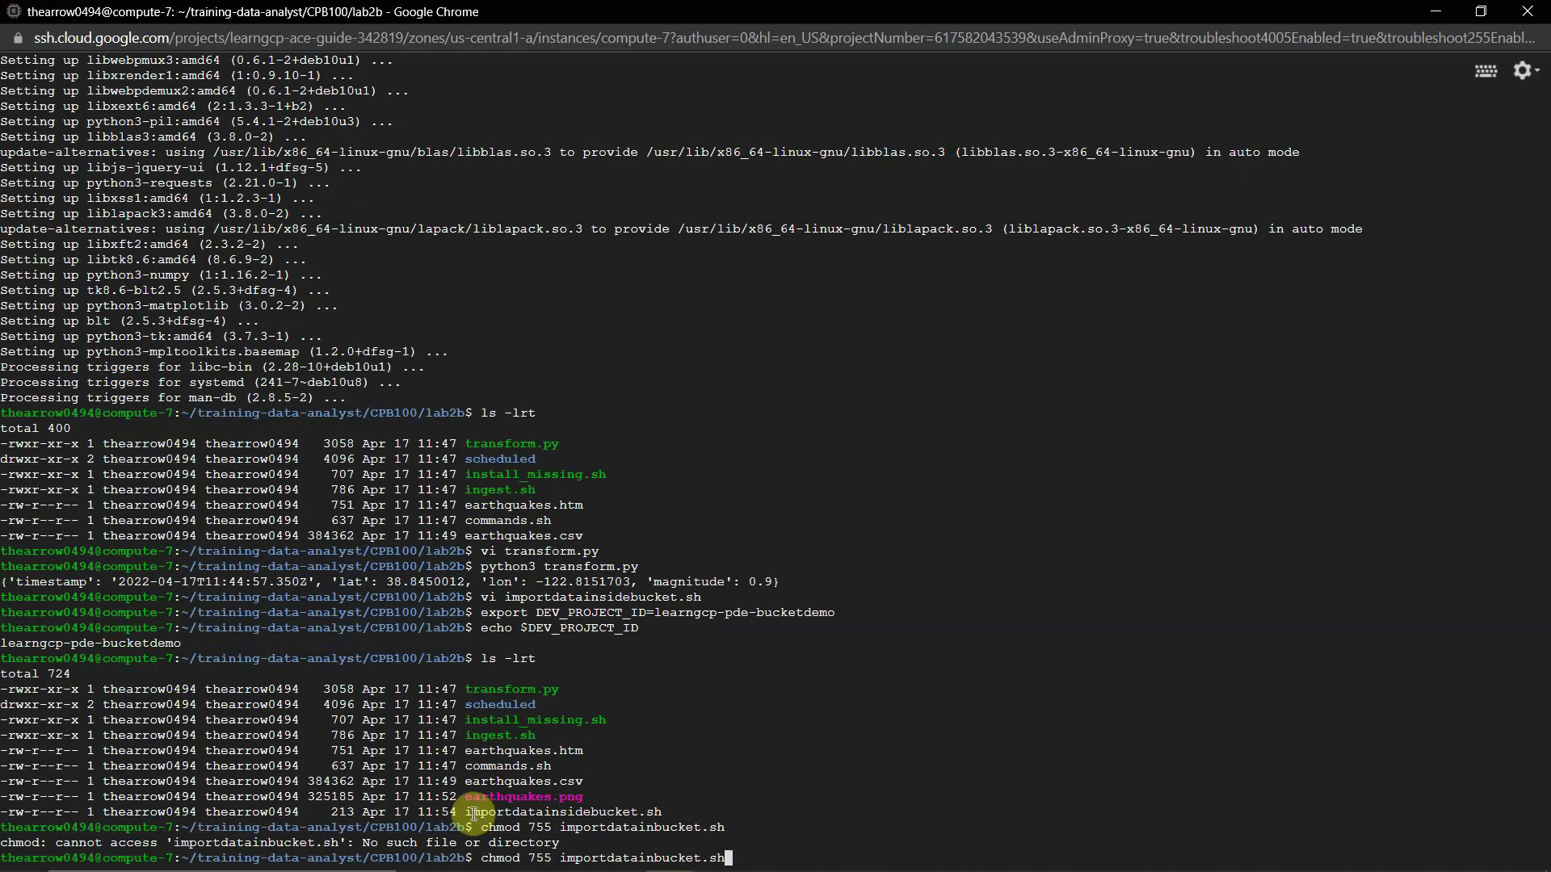
drag(466, 812, 661, 812)
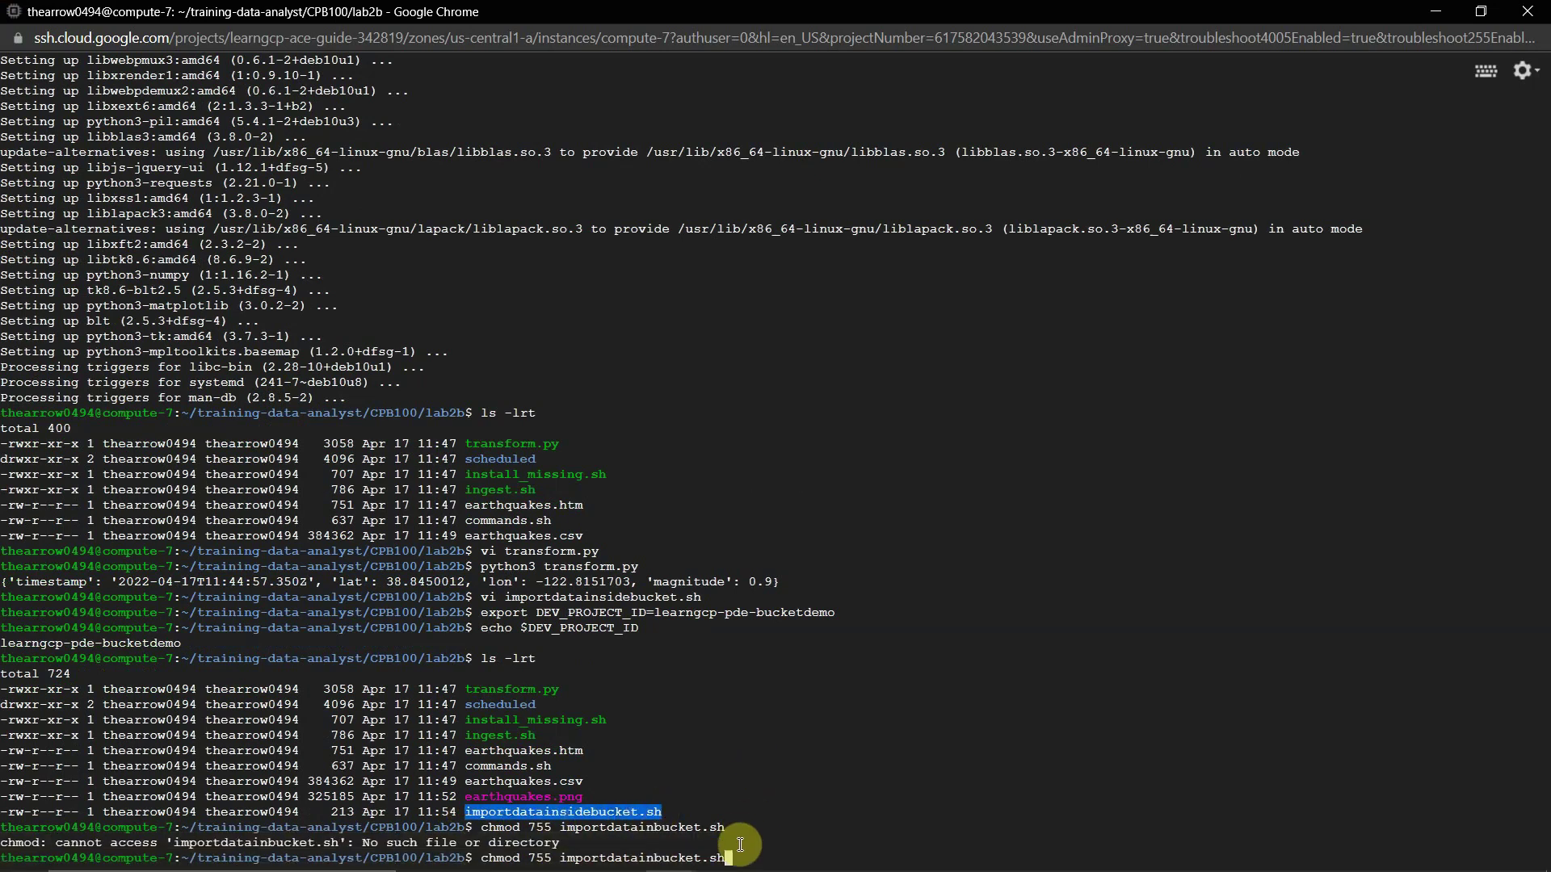
drag(731, 858, 563, 855)
key(ctrl+c)
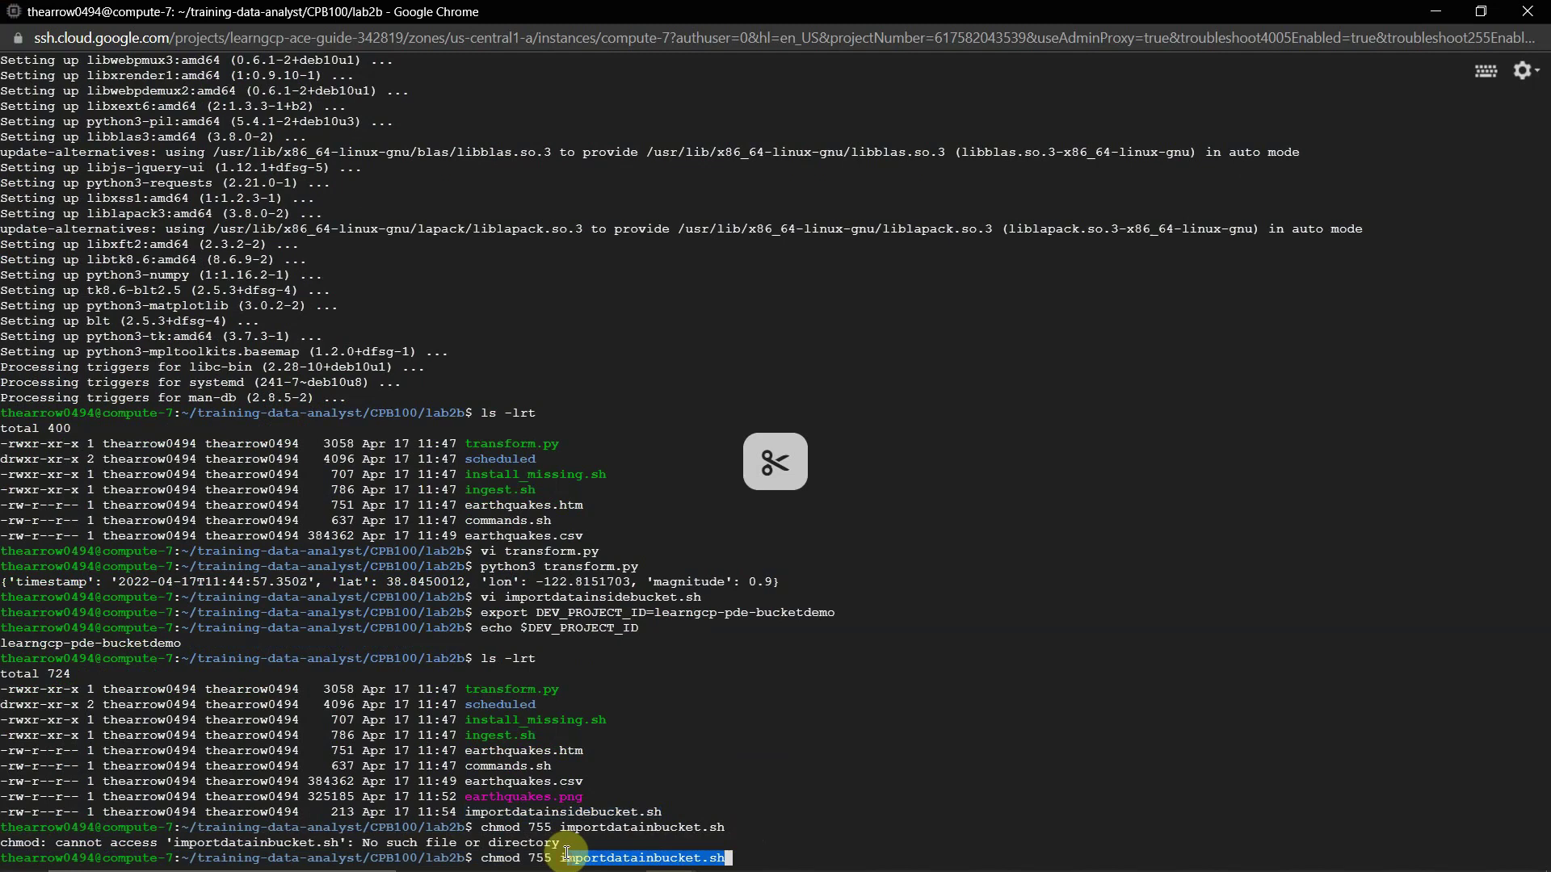
key(BackSpace)
key(BackSpace)
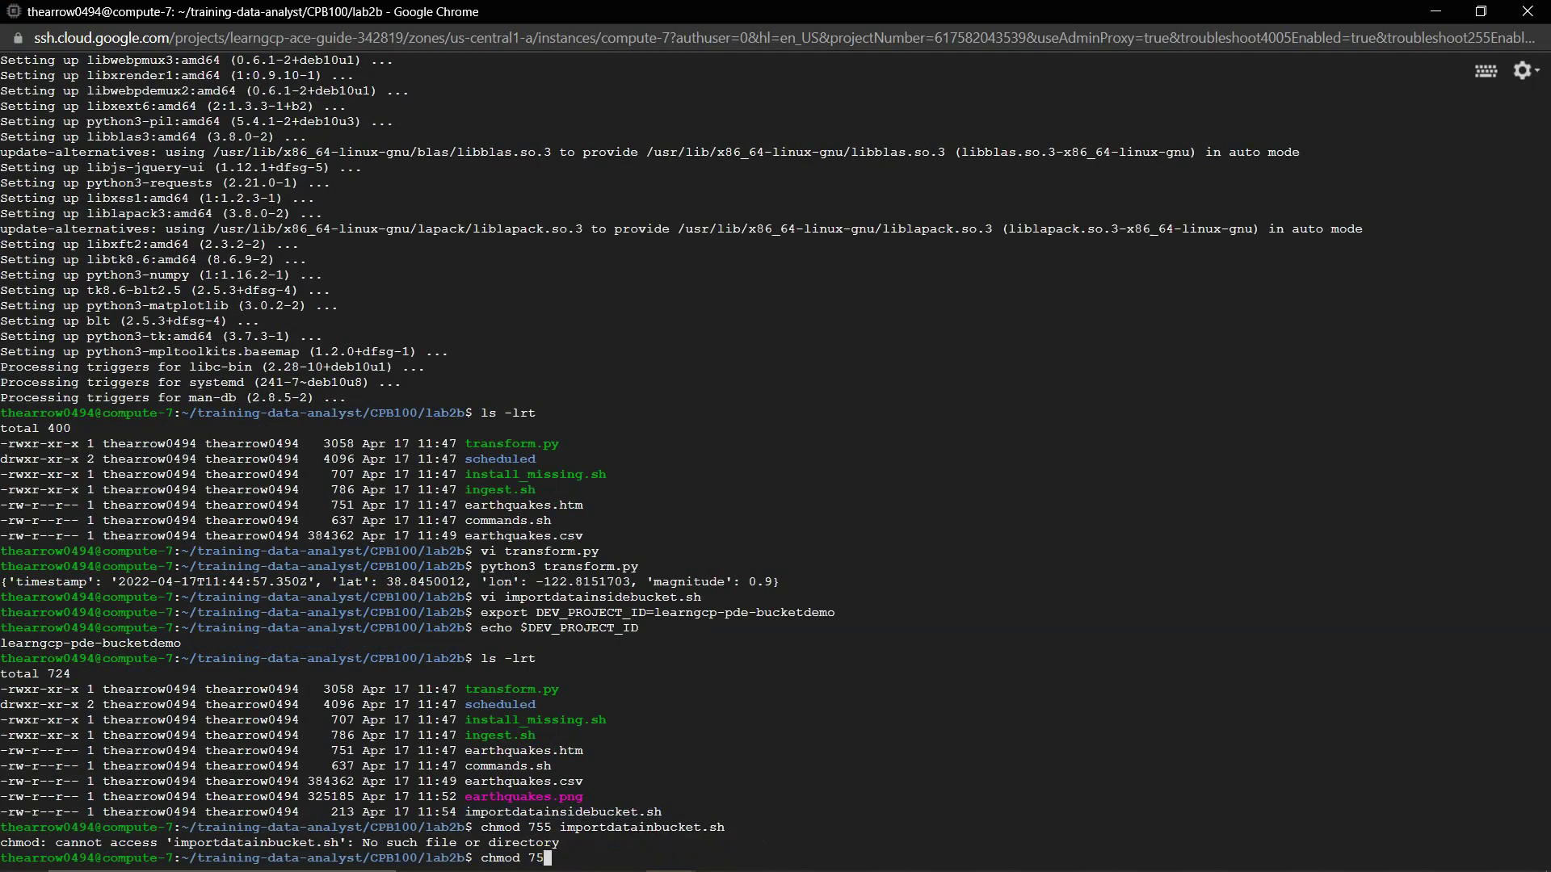
key(ctrl+v)
text(i)
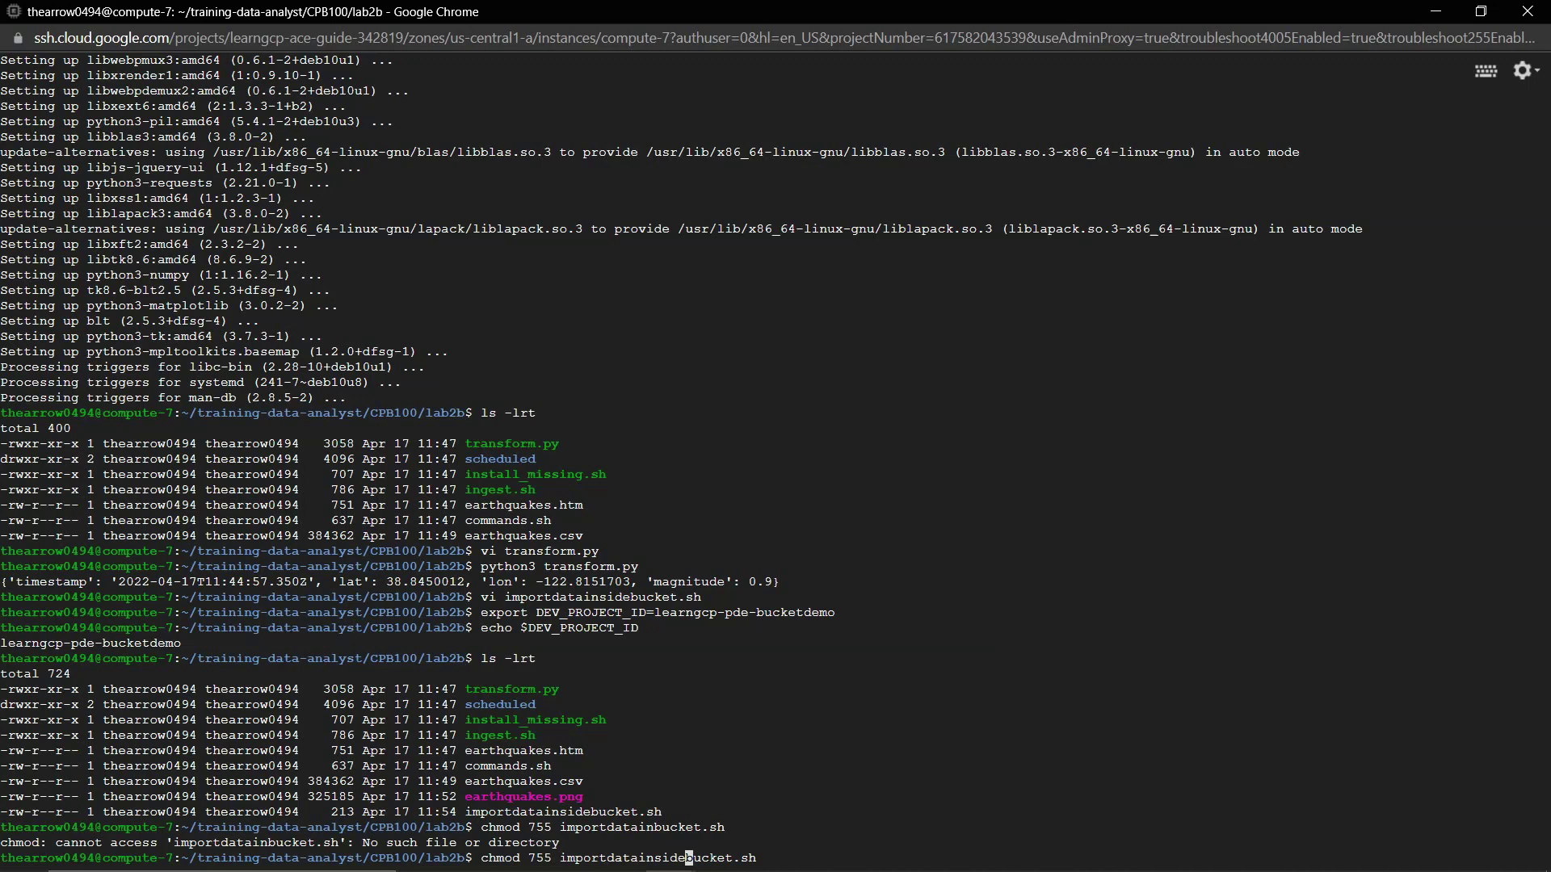
key(Return)
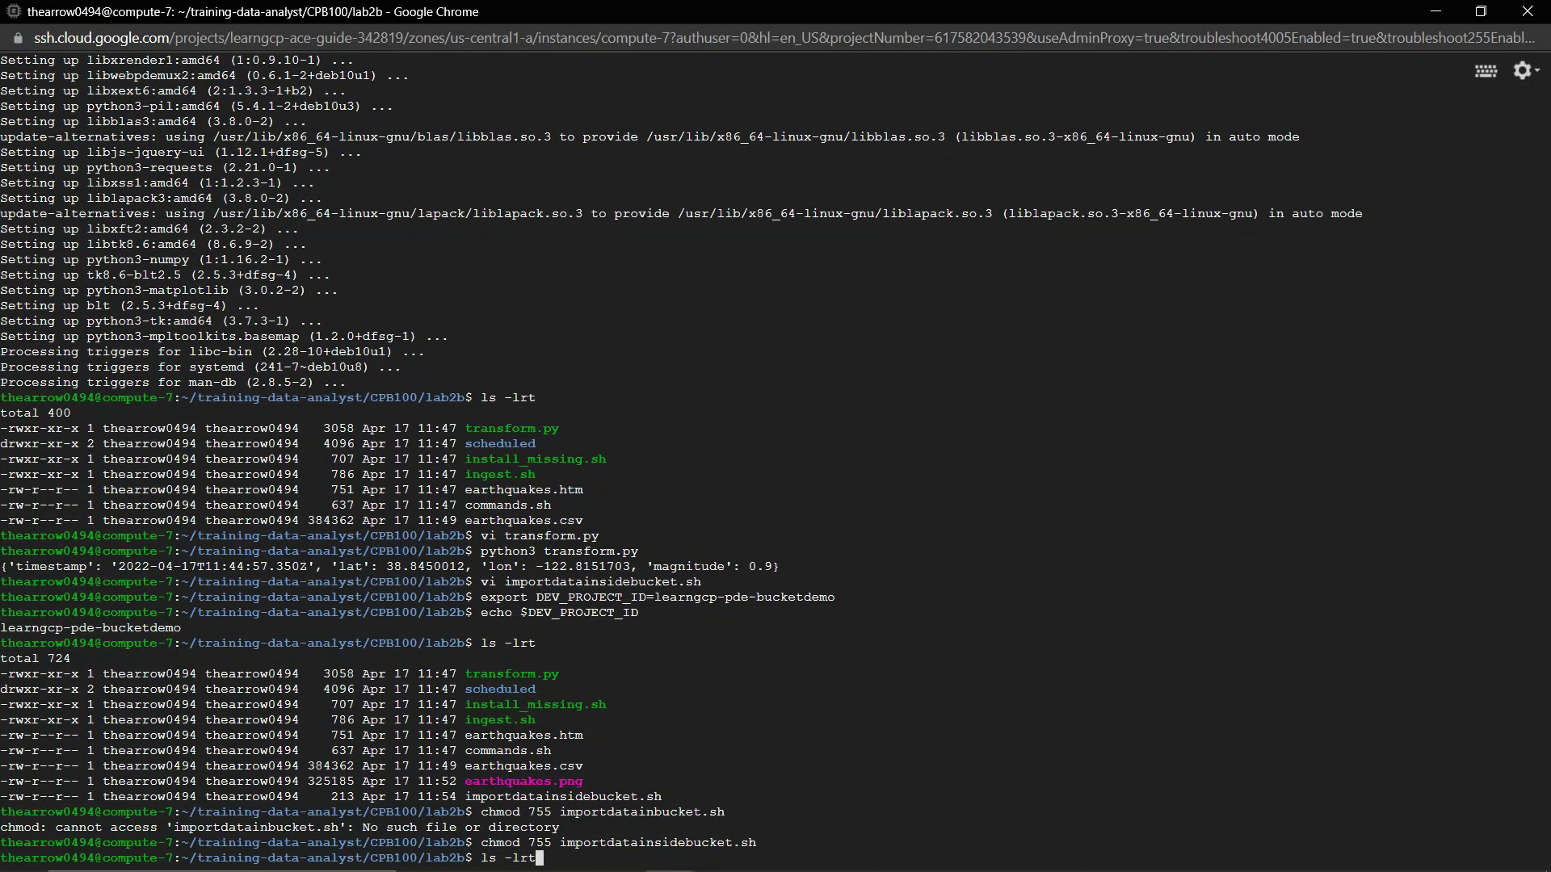
key(Return)
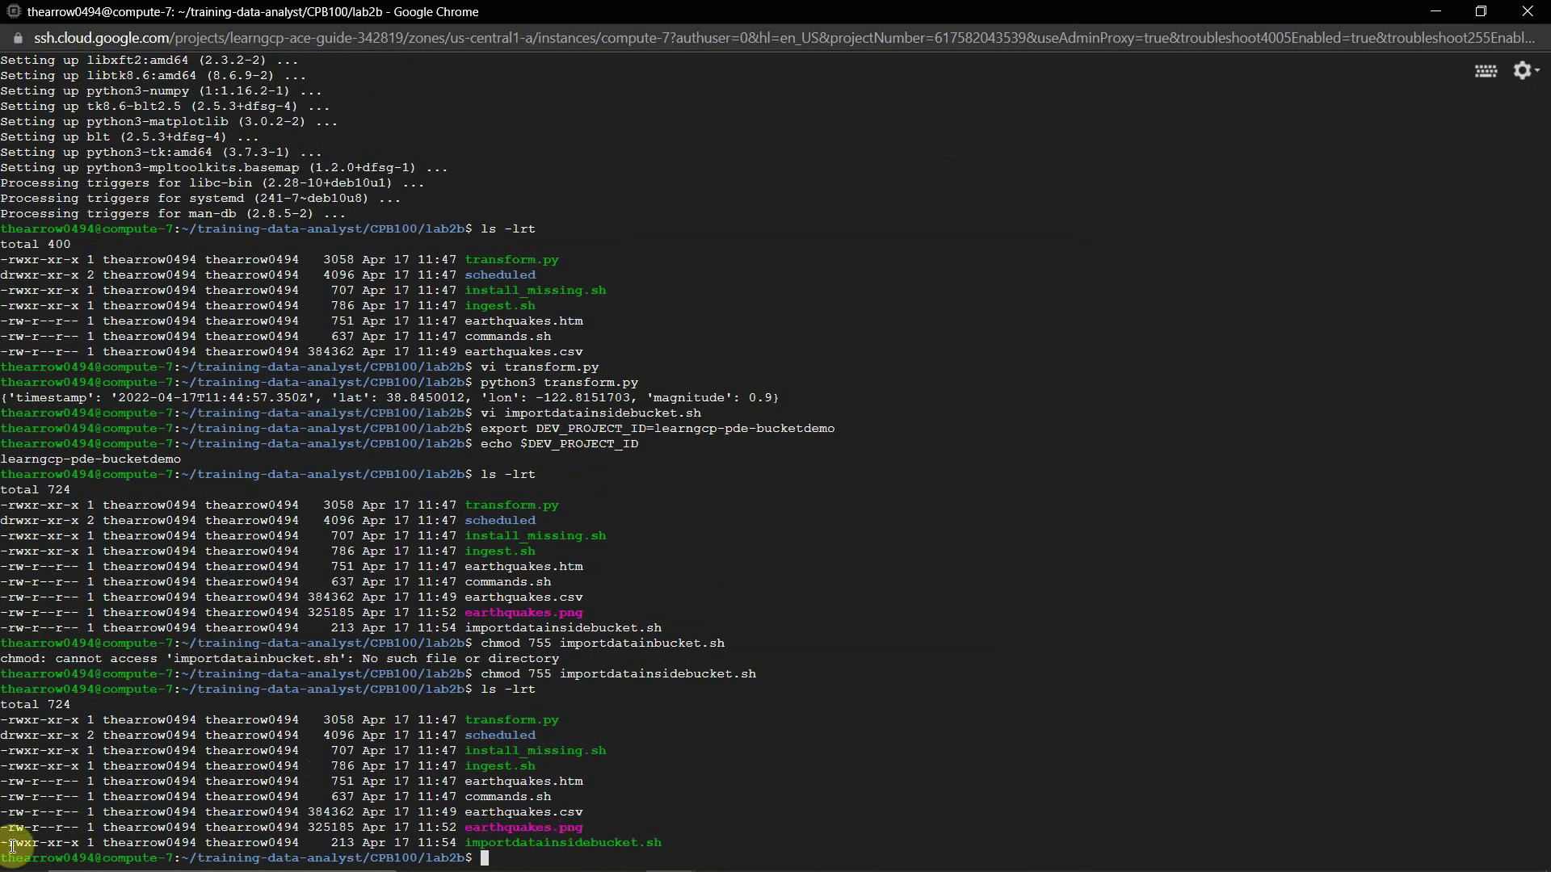
drag(2, 845, 101, 844)
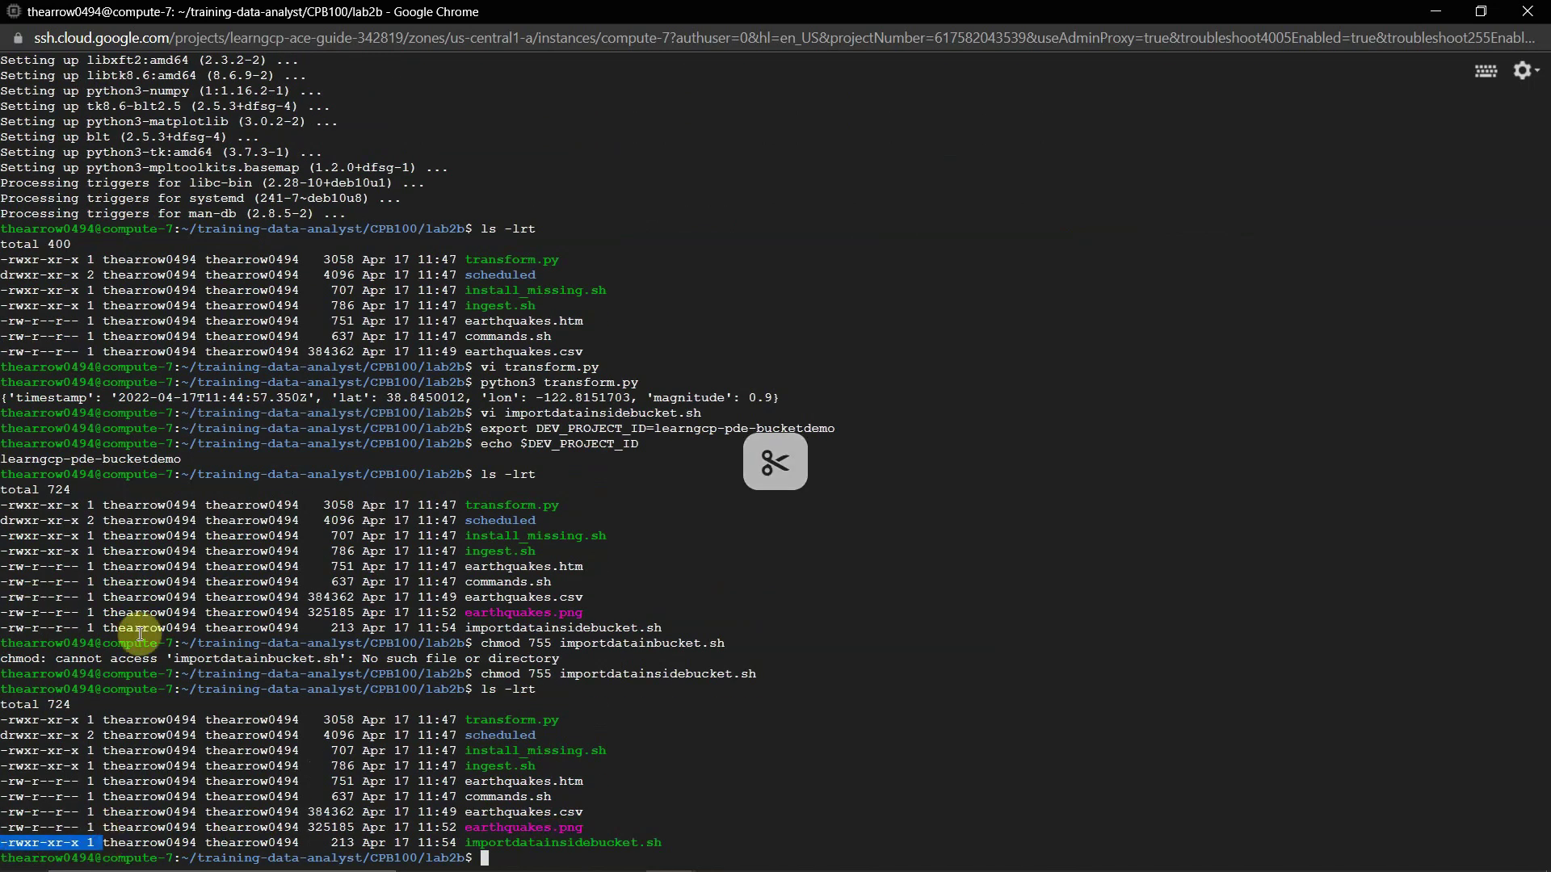
Look up the final execute command in the notes and run bash importdatainsidebucket.sh in the SSH terminal
key(alt+Tab)
scroll(129, 691, down, 4)
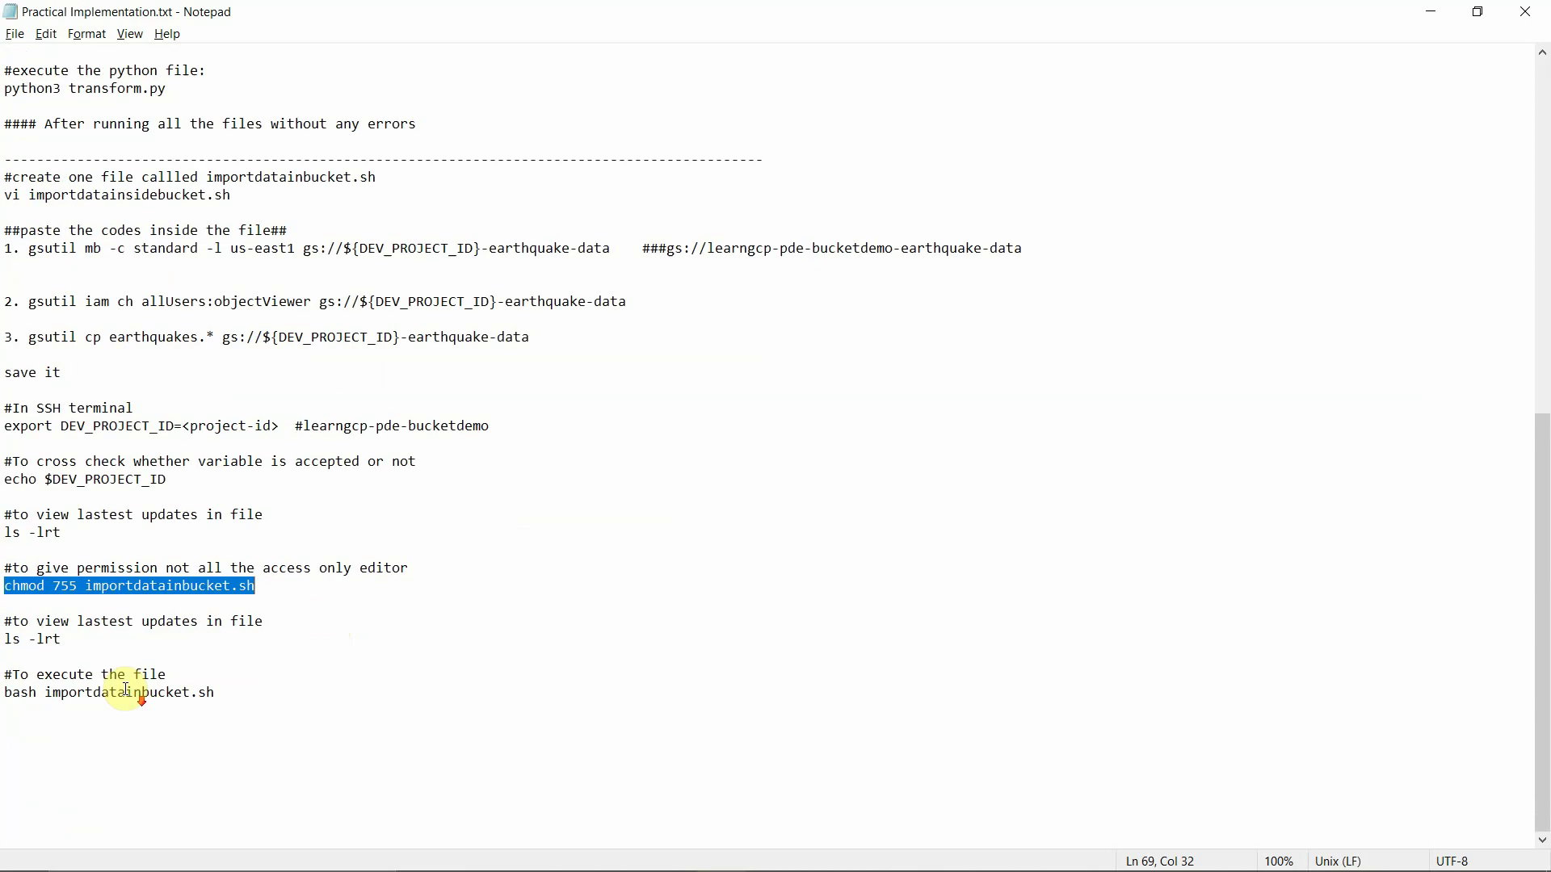
drag(3, 692, 245, 688)
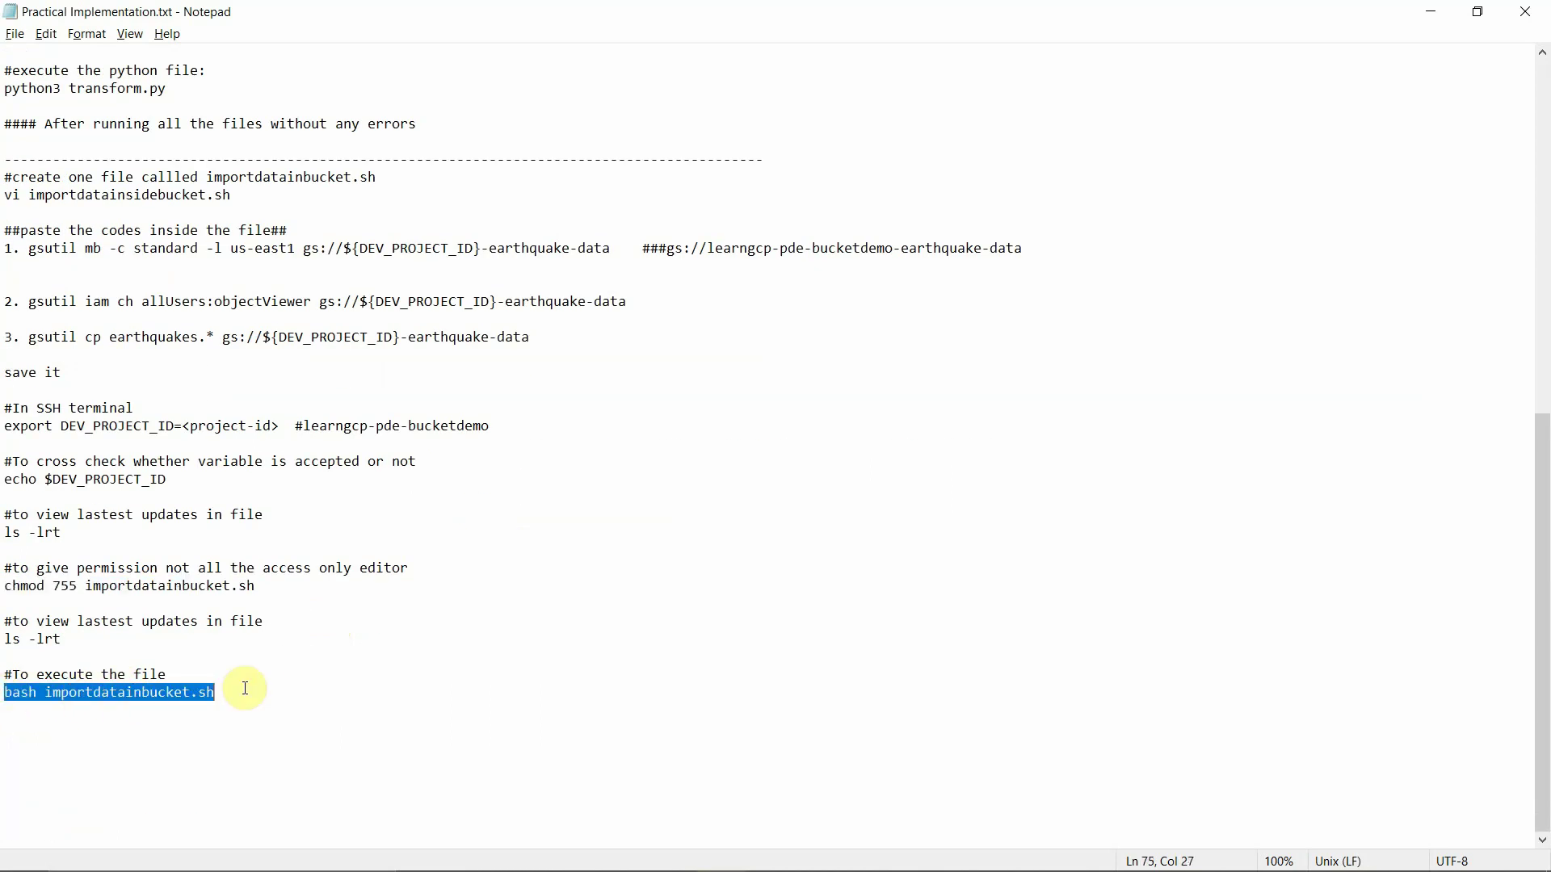
key(alt+Tab)
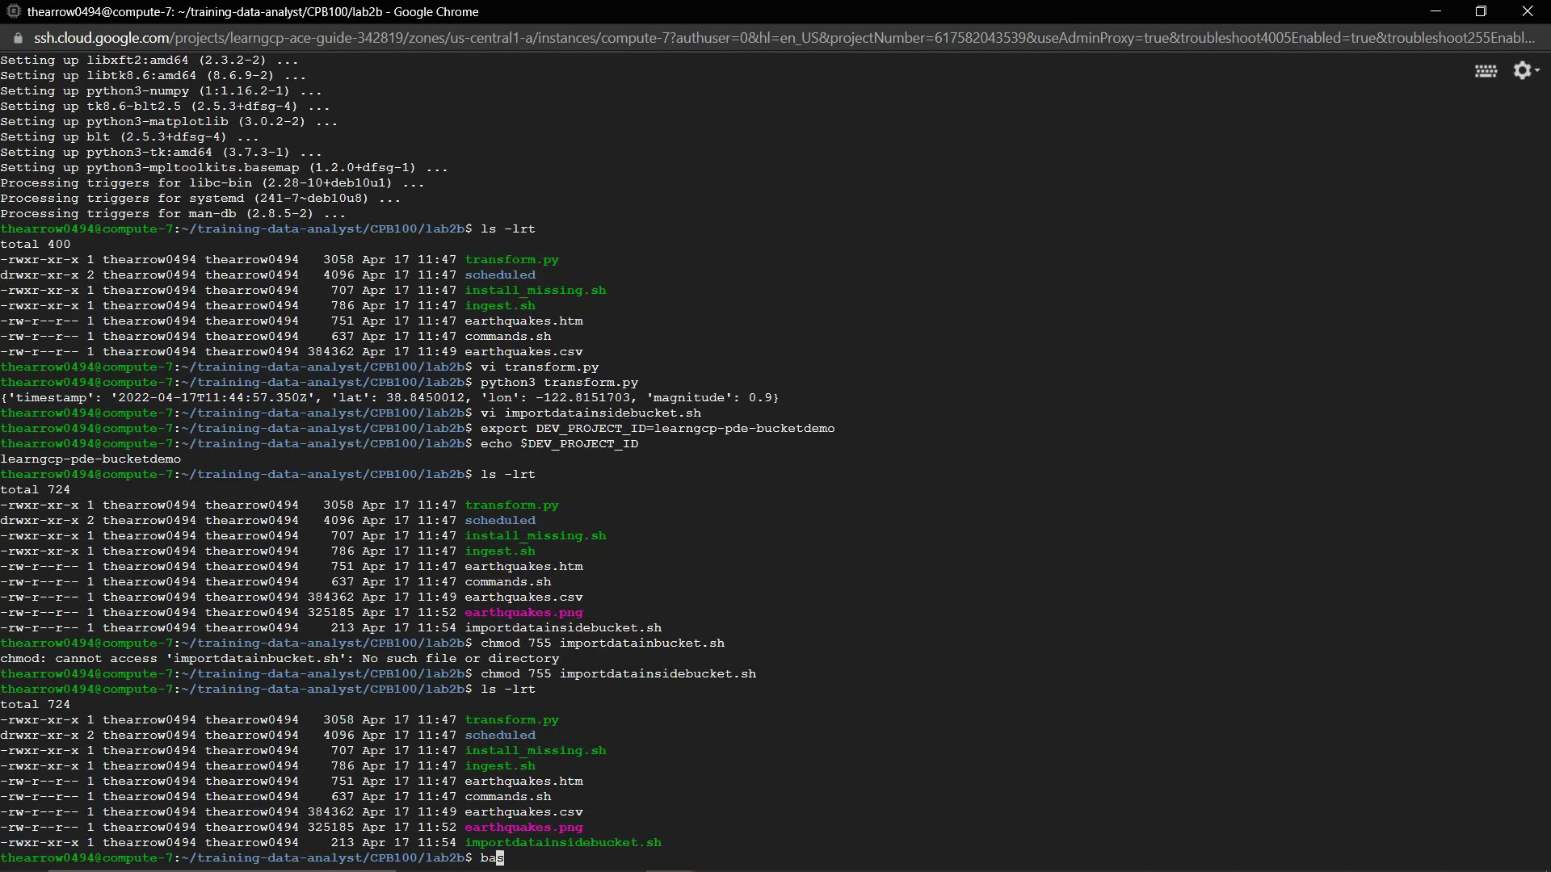
text(bash impor)
key(Tab)
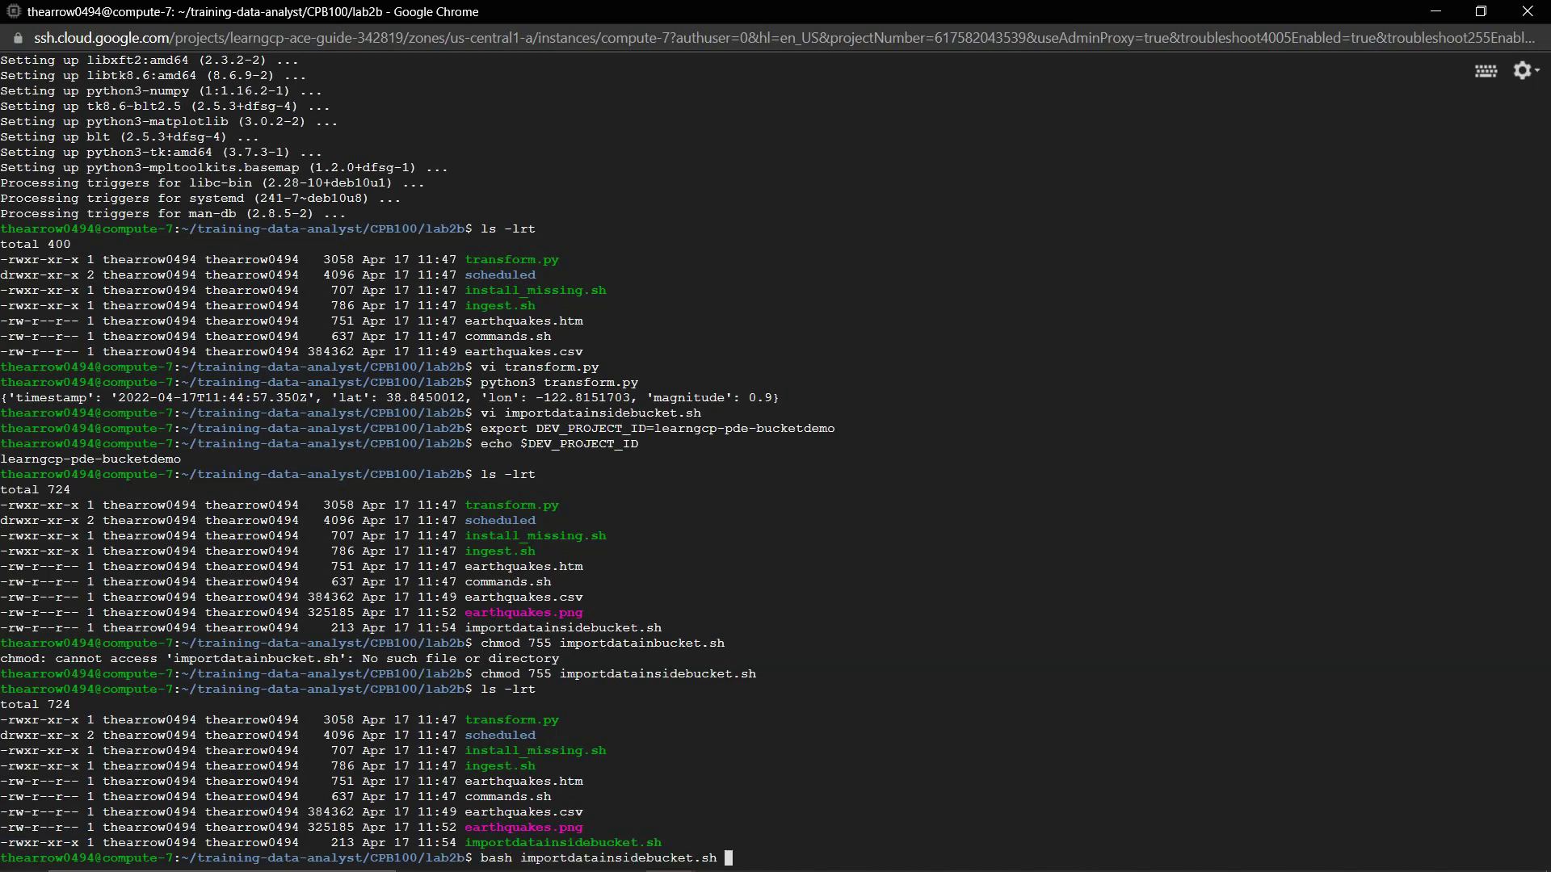
key(Return)
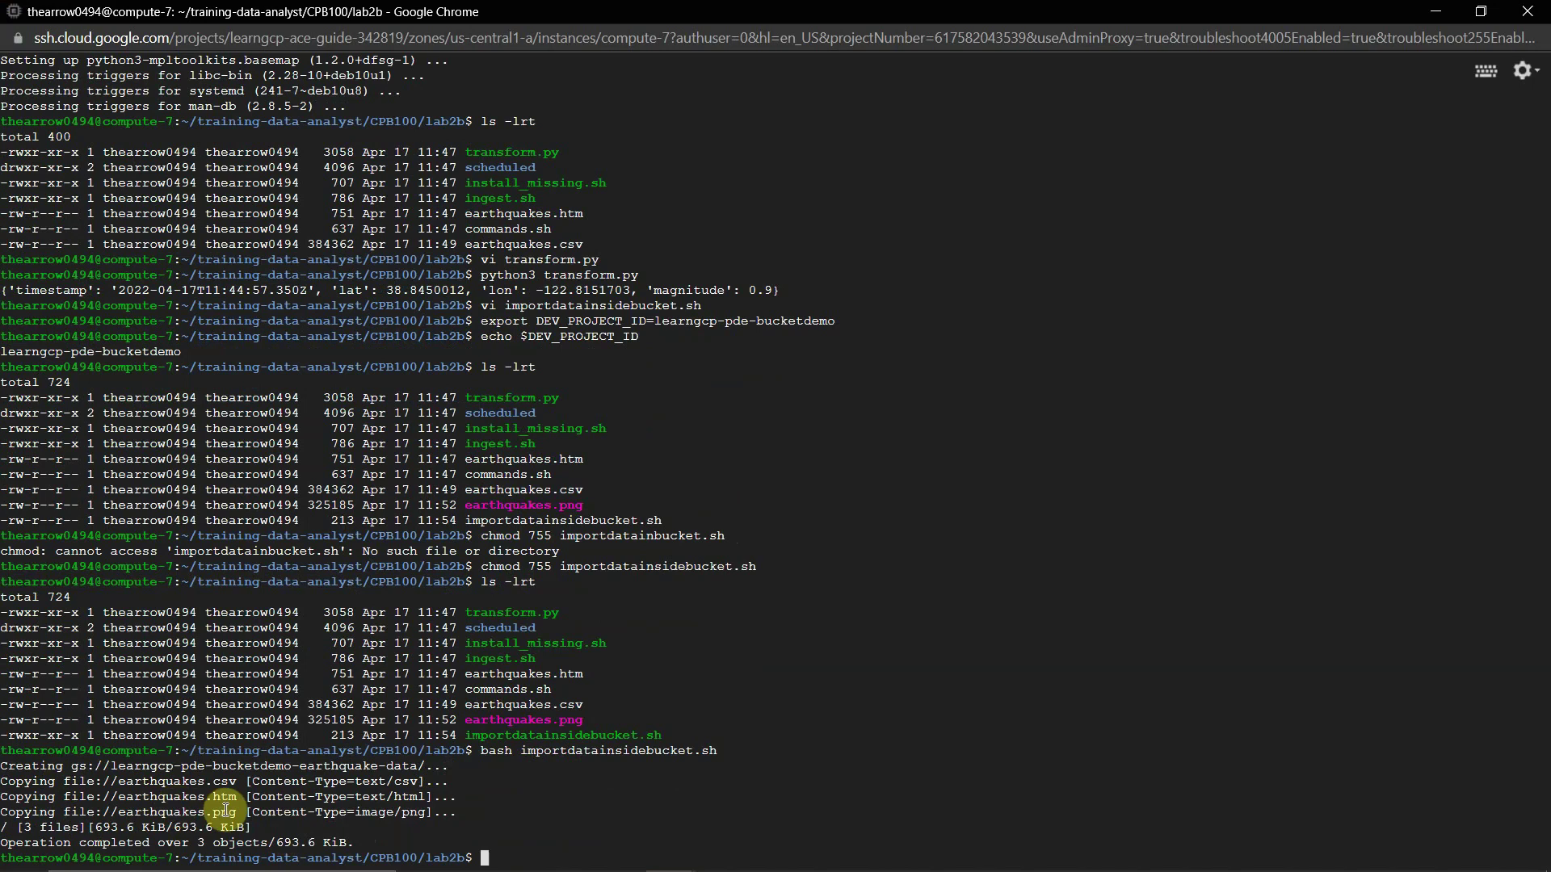
Switch to the main Chrome window, close the GitHub repository page, and open the Google Cloud console home in a separate tab
key(alt+Tab)
key(alt+Tab)
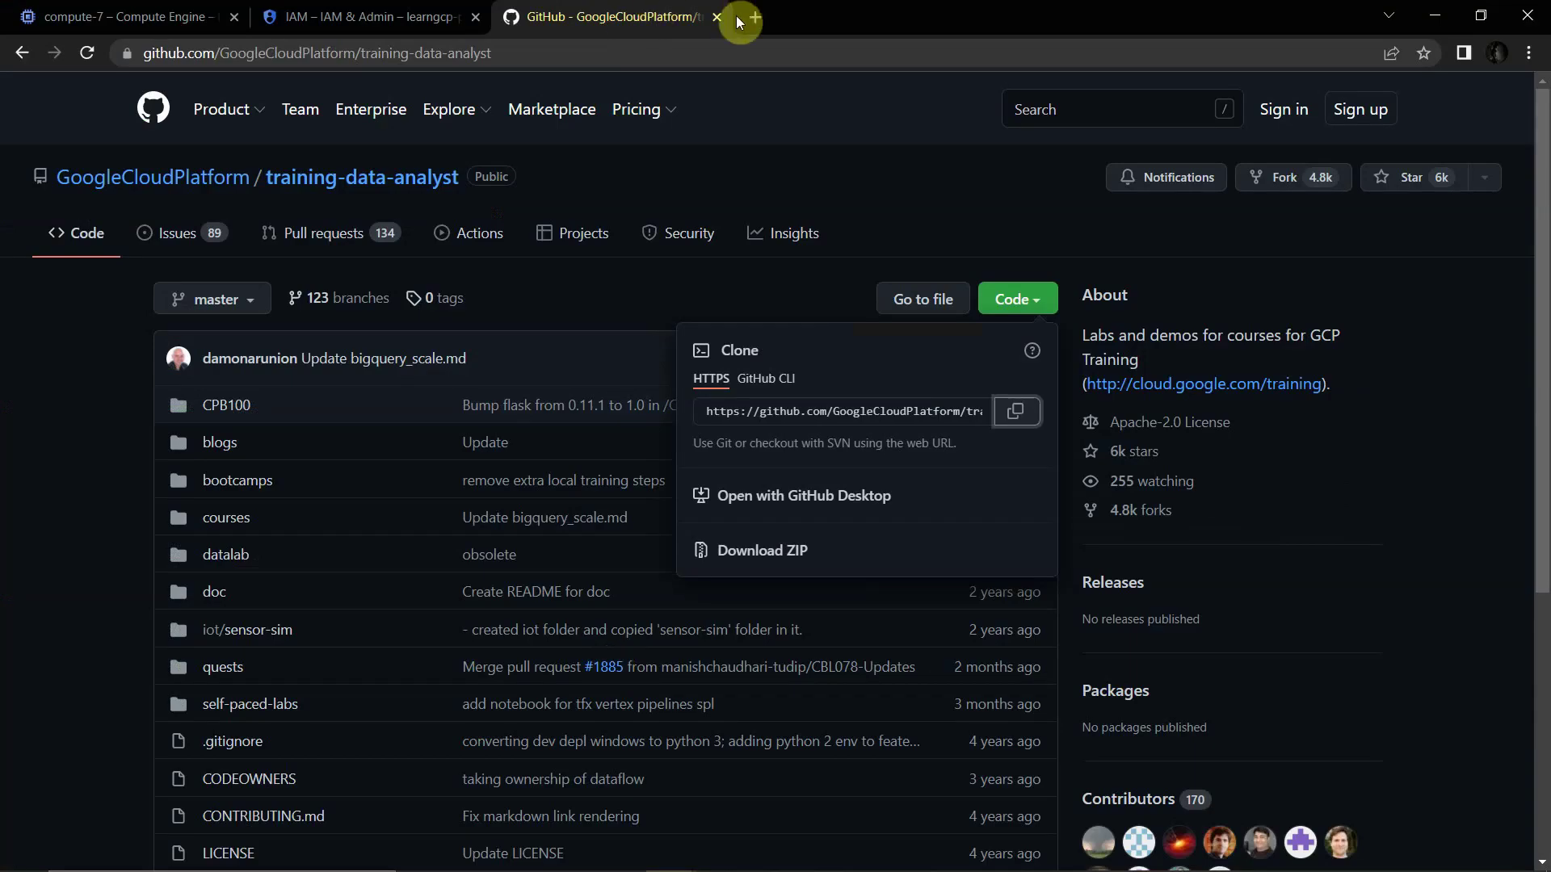
click(716, 16)
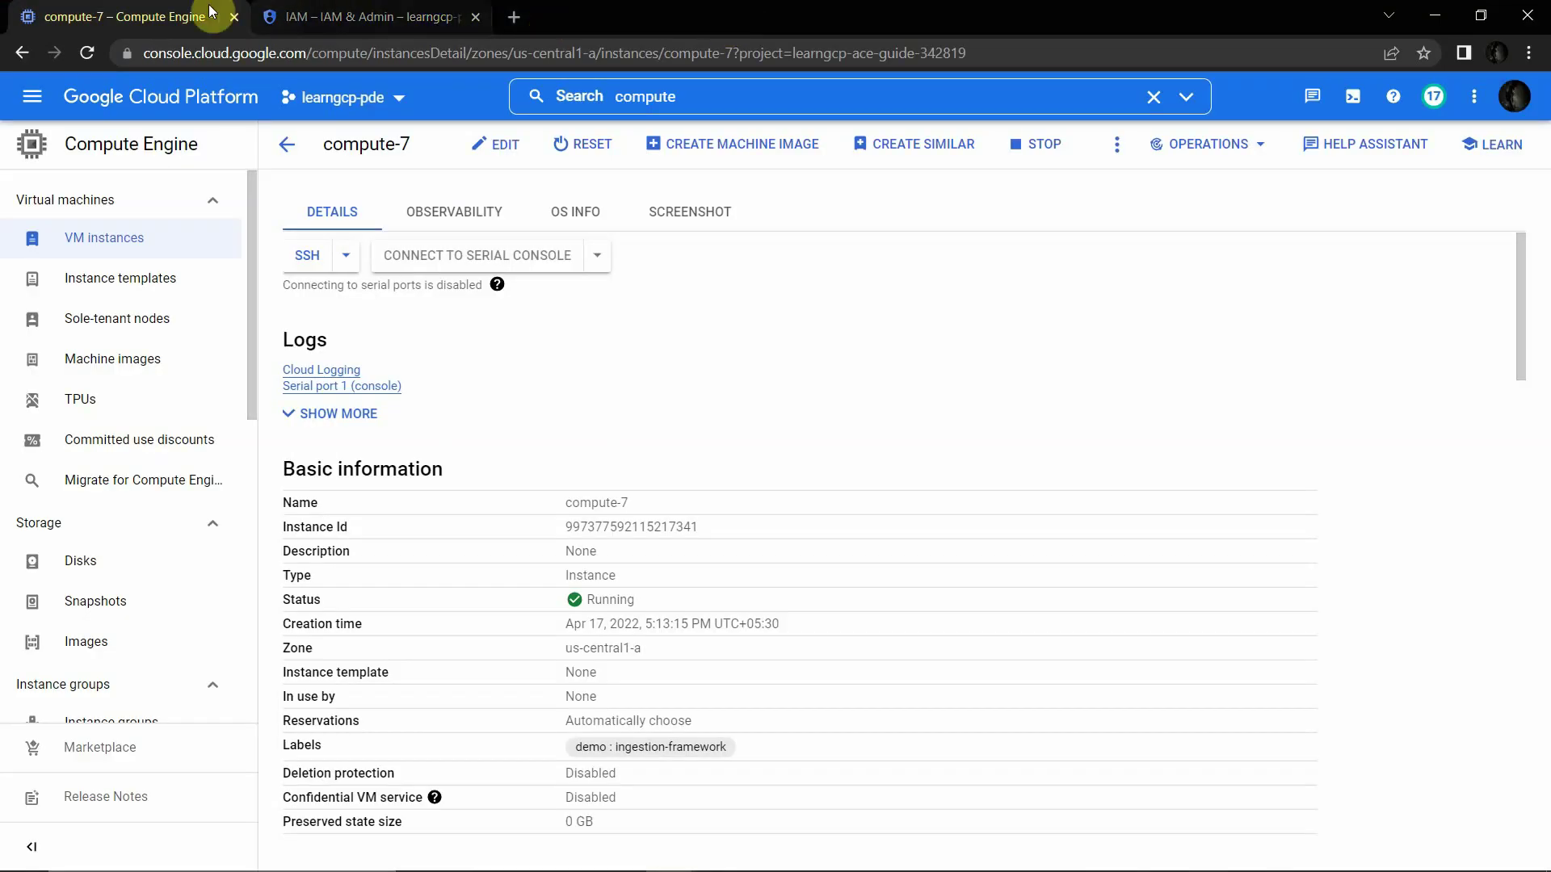
middle_click(174, 98)
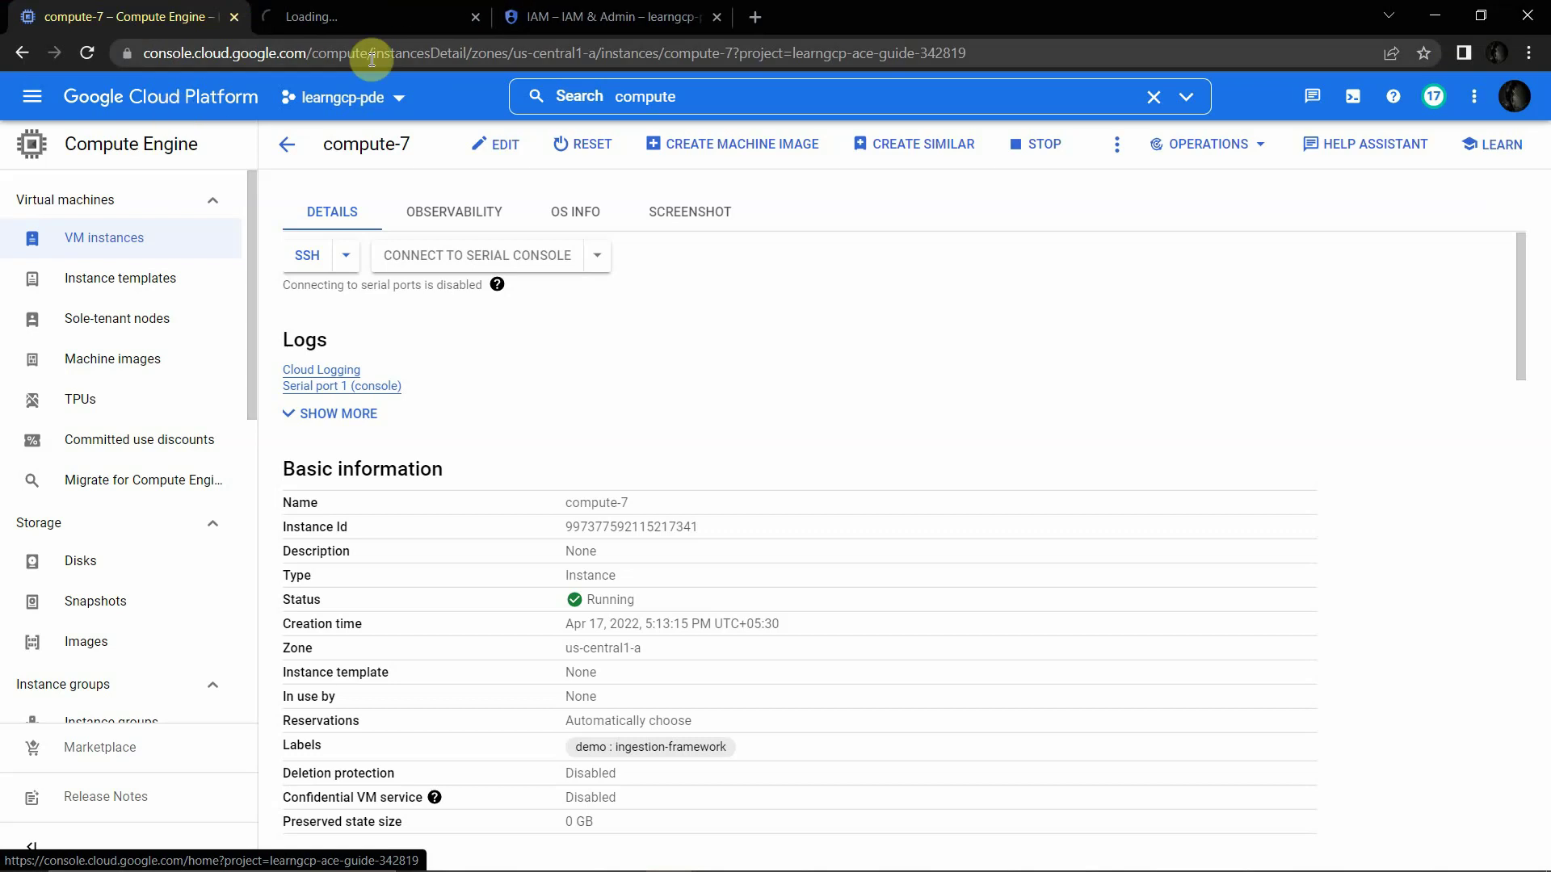
click(381, 18)
Check the name of the created bucket in the SSH terminal output and return to the Google Cloud console
key(alt+Tab)
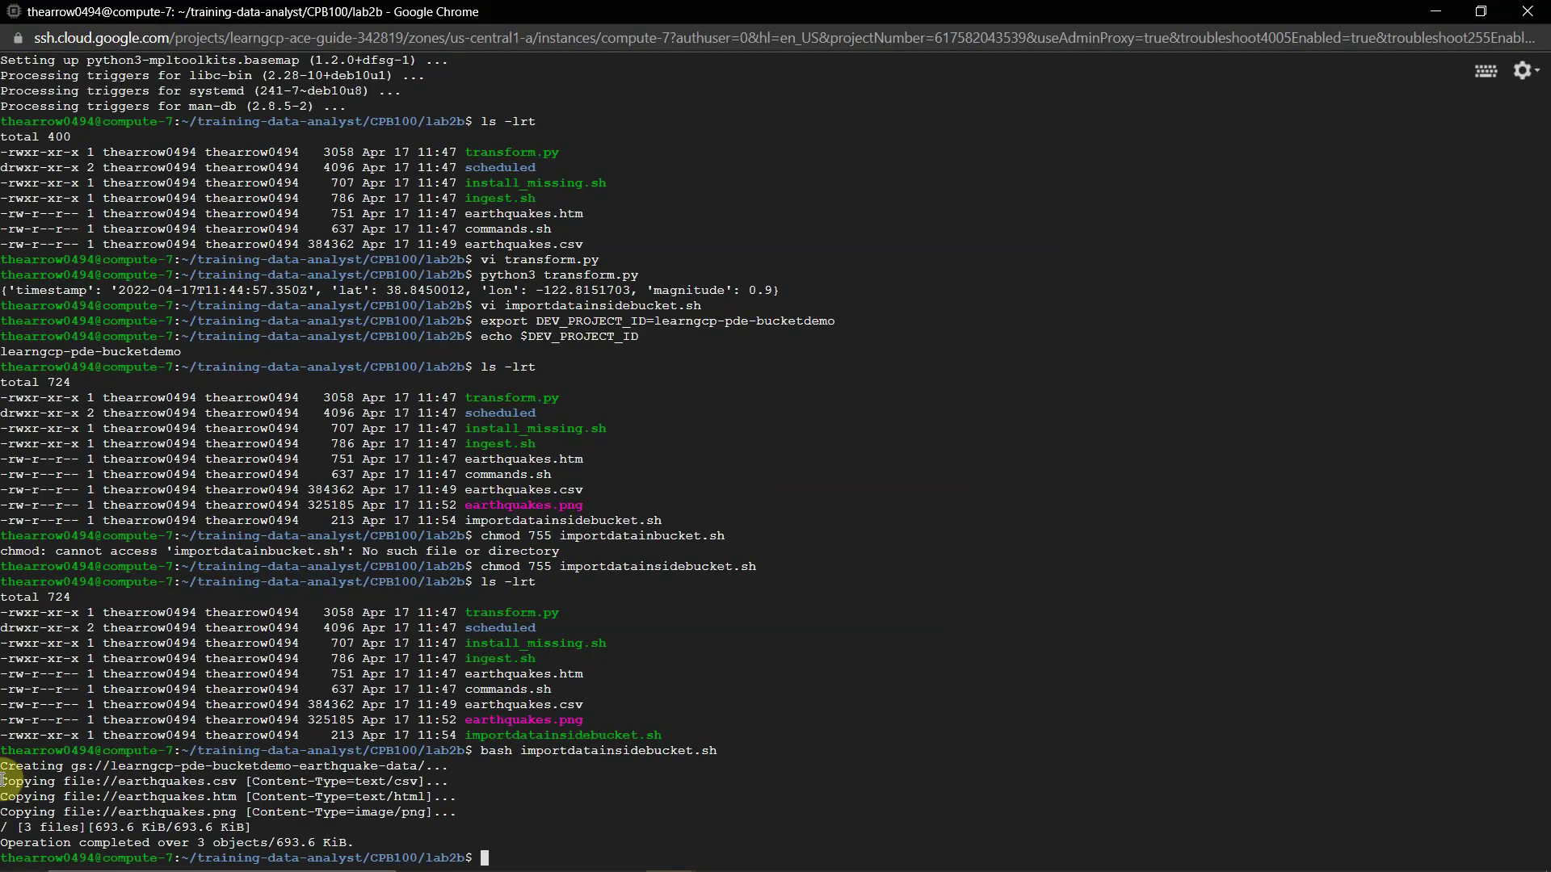
drag(71, 766, 118, 767)
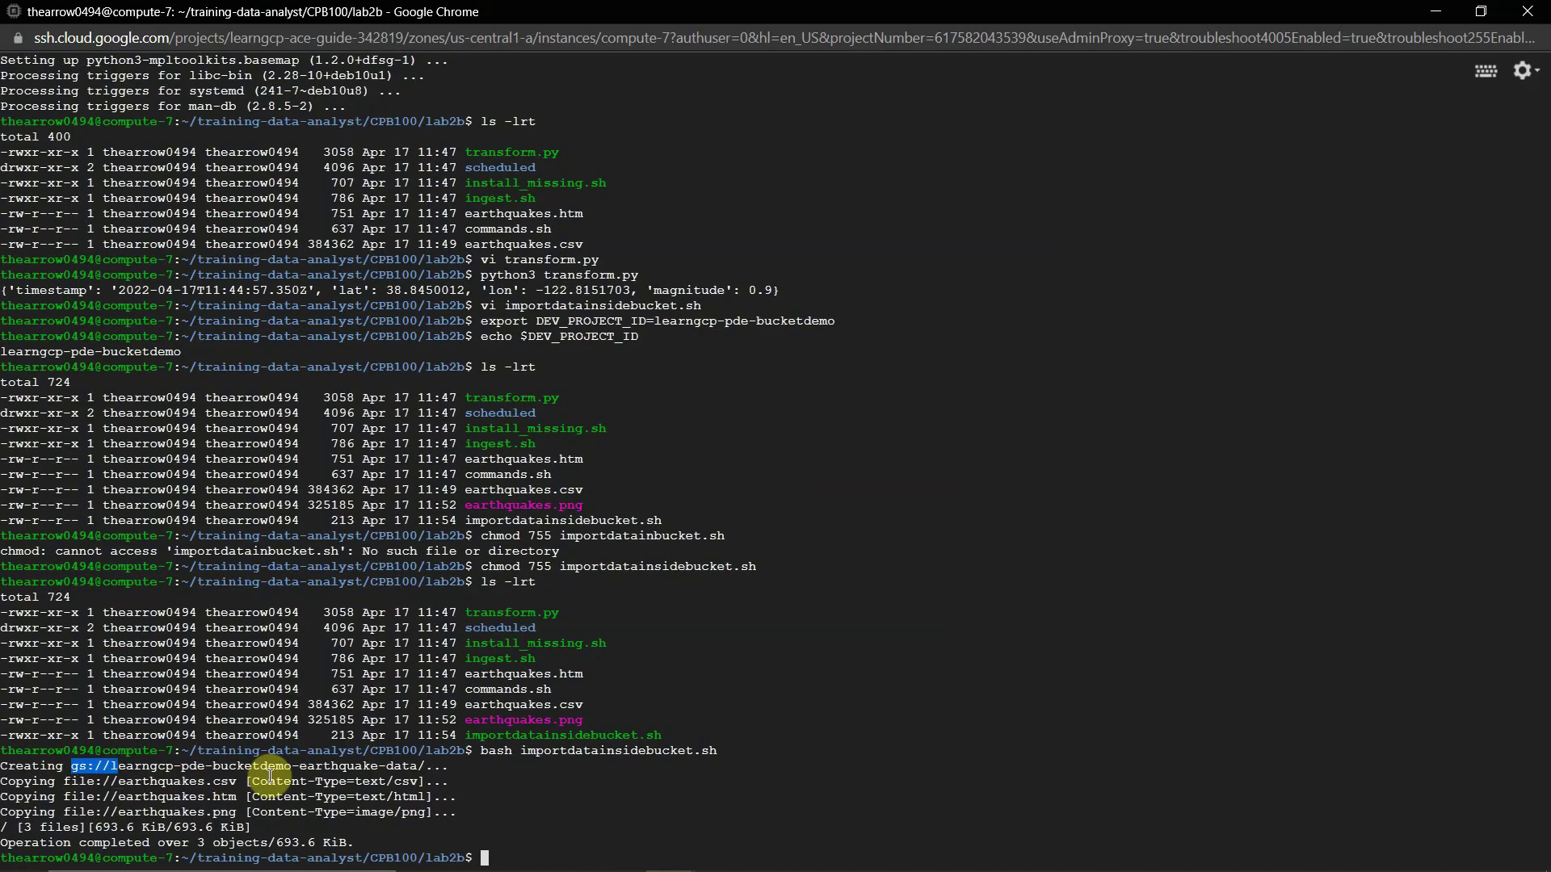
key(alt+Tab)
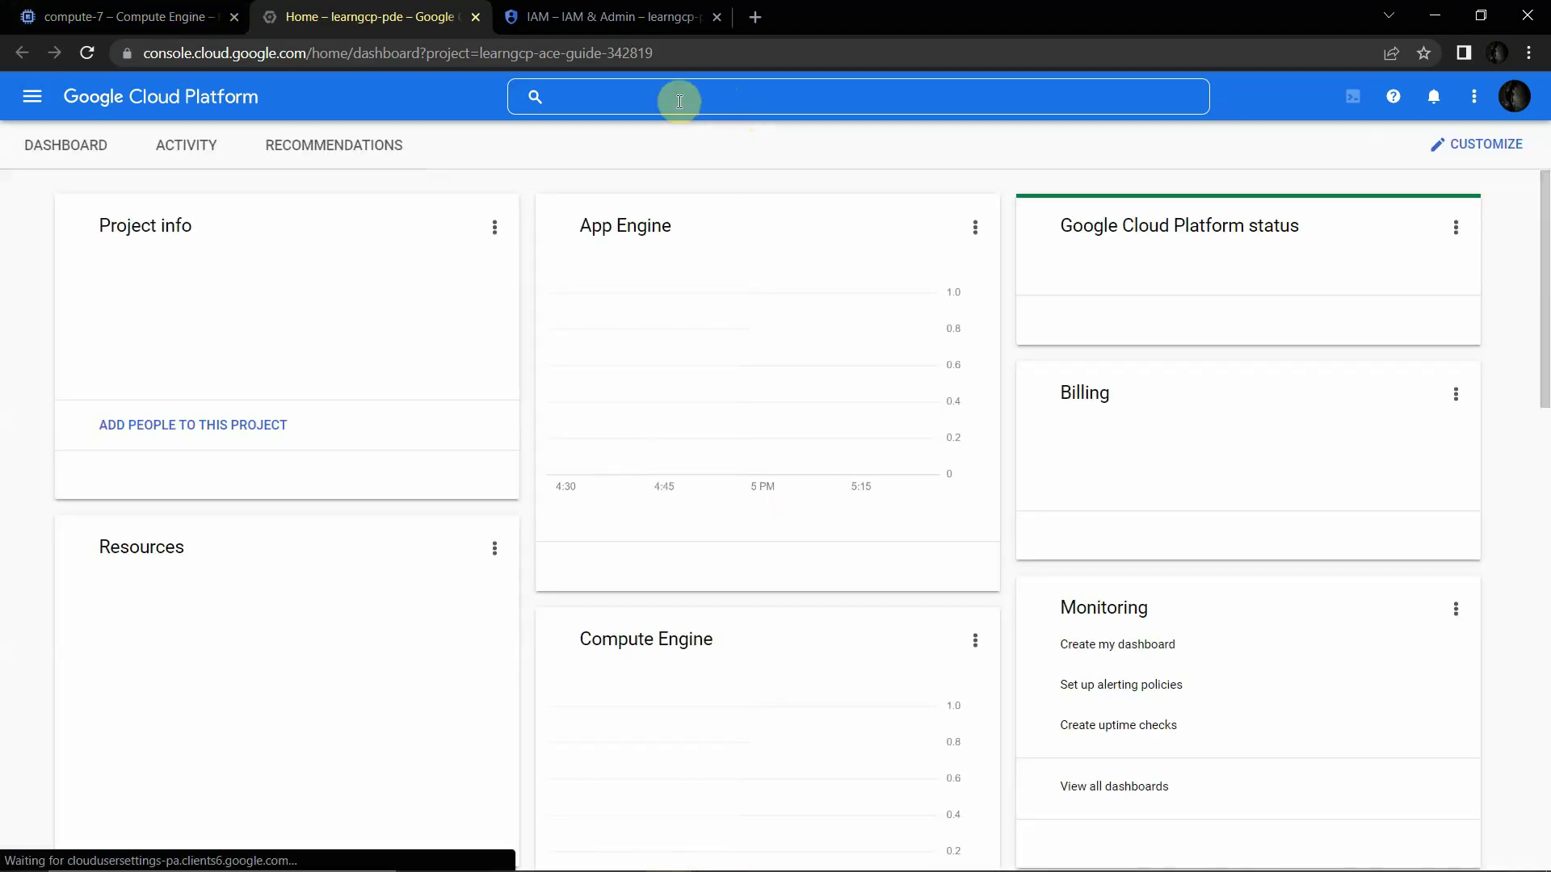
Search the console for bucket, go to Cloud Storage, and open the learngcp-pde-bucketdemo-earthquake-data bucket
click(648, 96)
text(buckets)
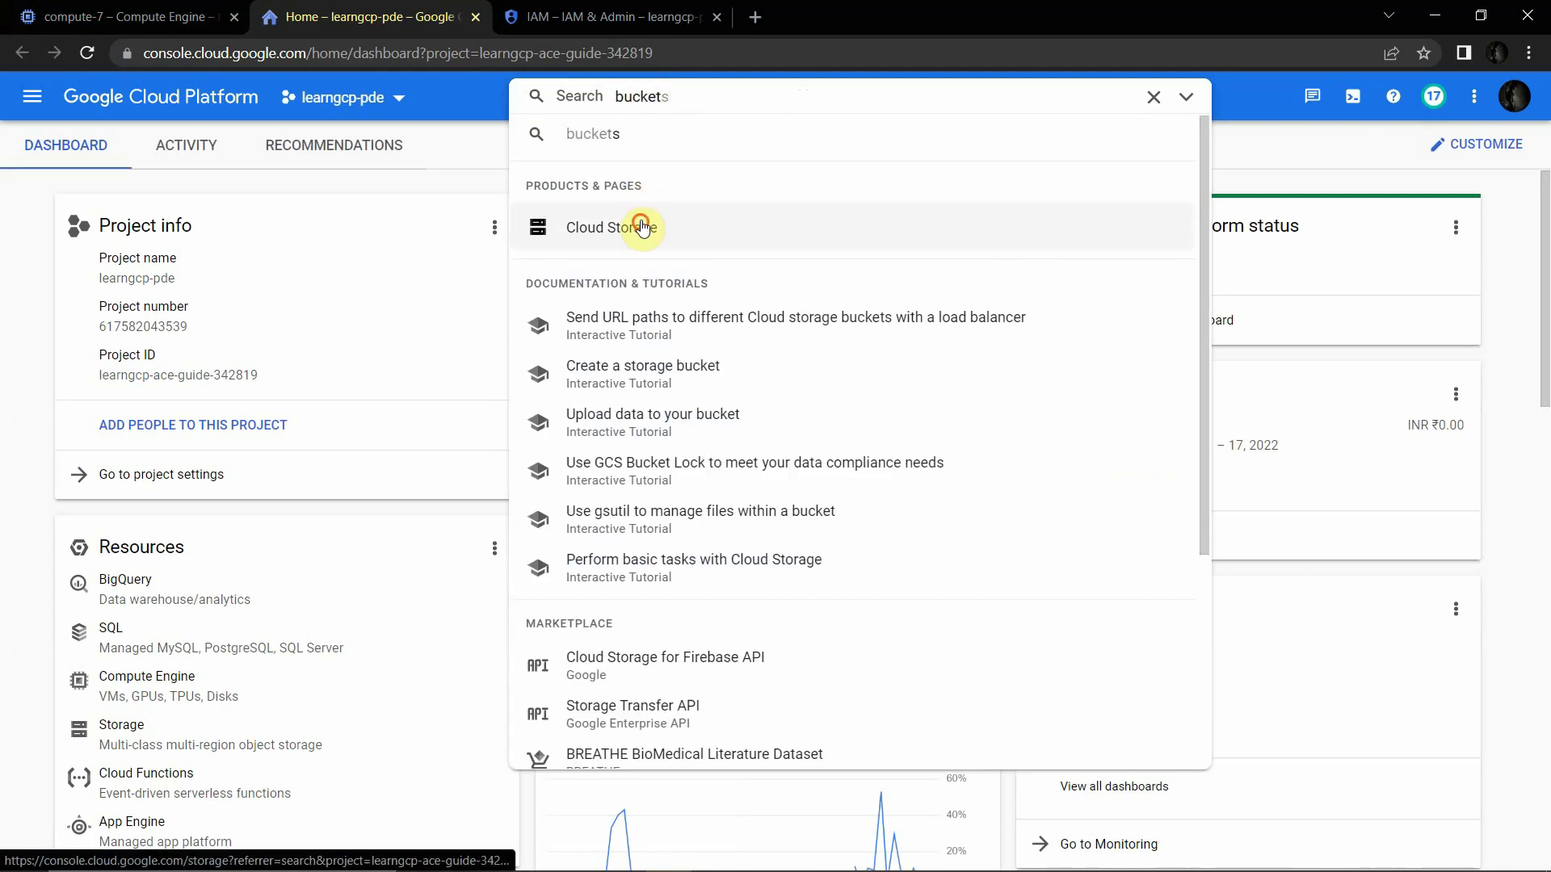
click(642, 228)
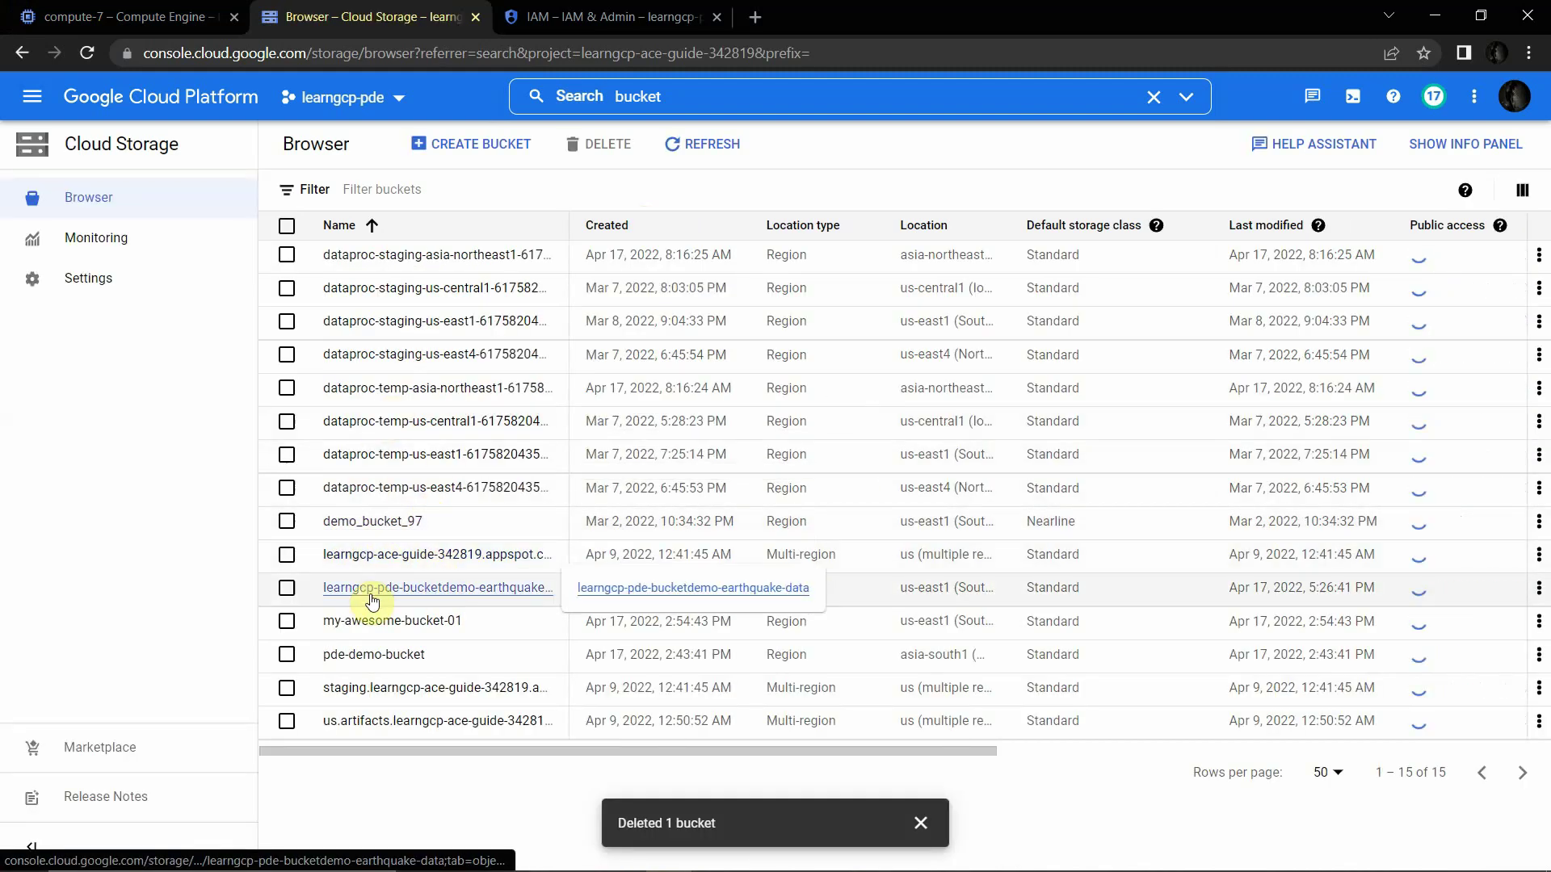
click(472, 598)
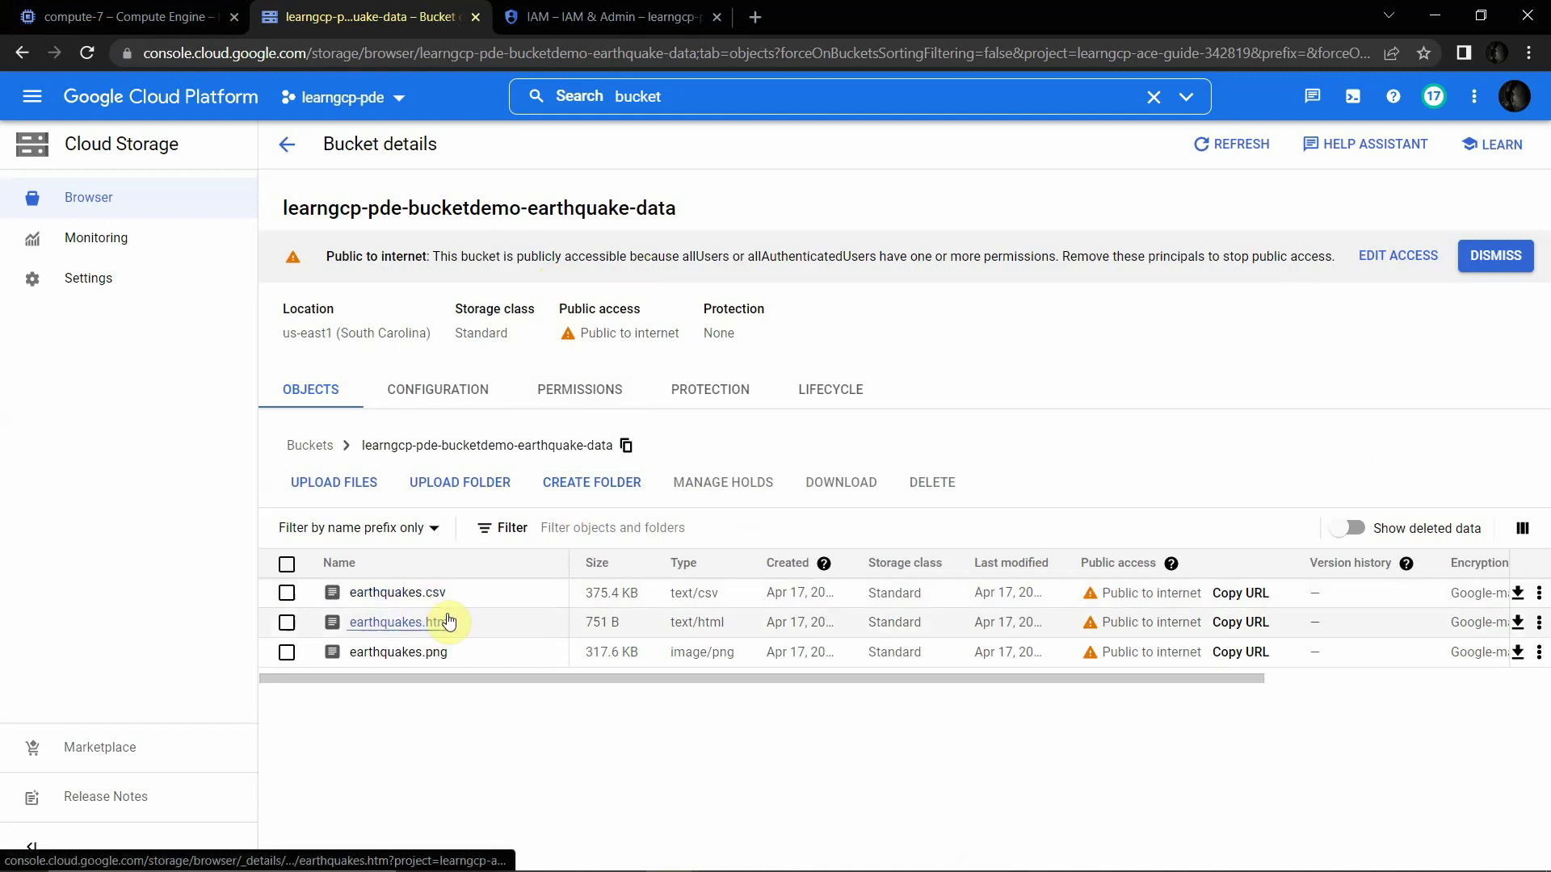
Copy the public URL of the bucket's earthquakes.png object, open it in a new browser tab, and inspect the map enlarged
click(427, 654)
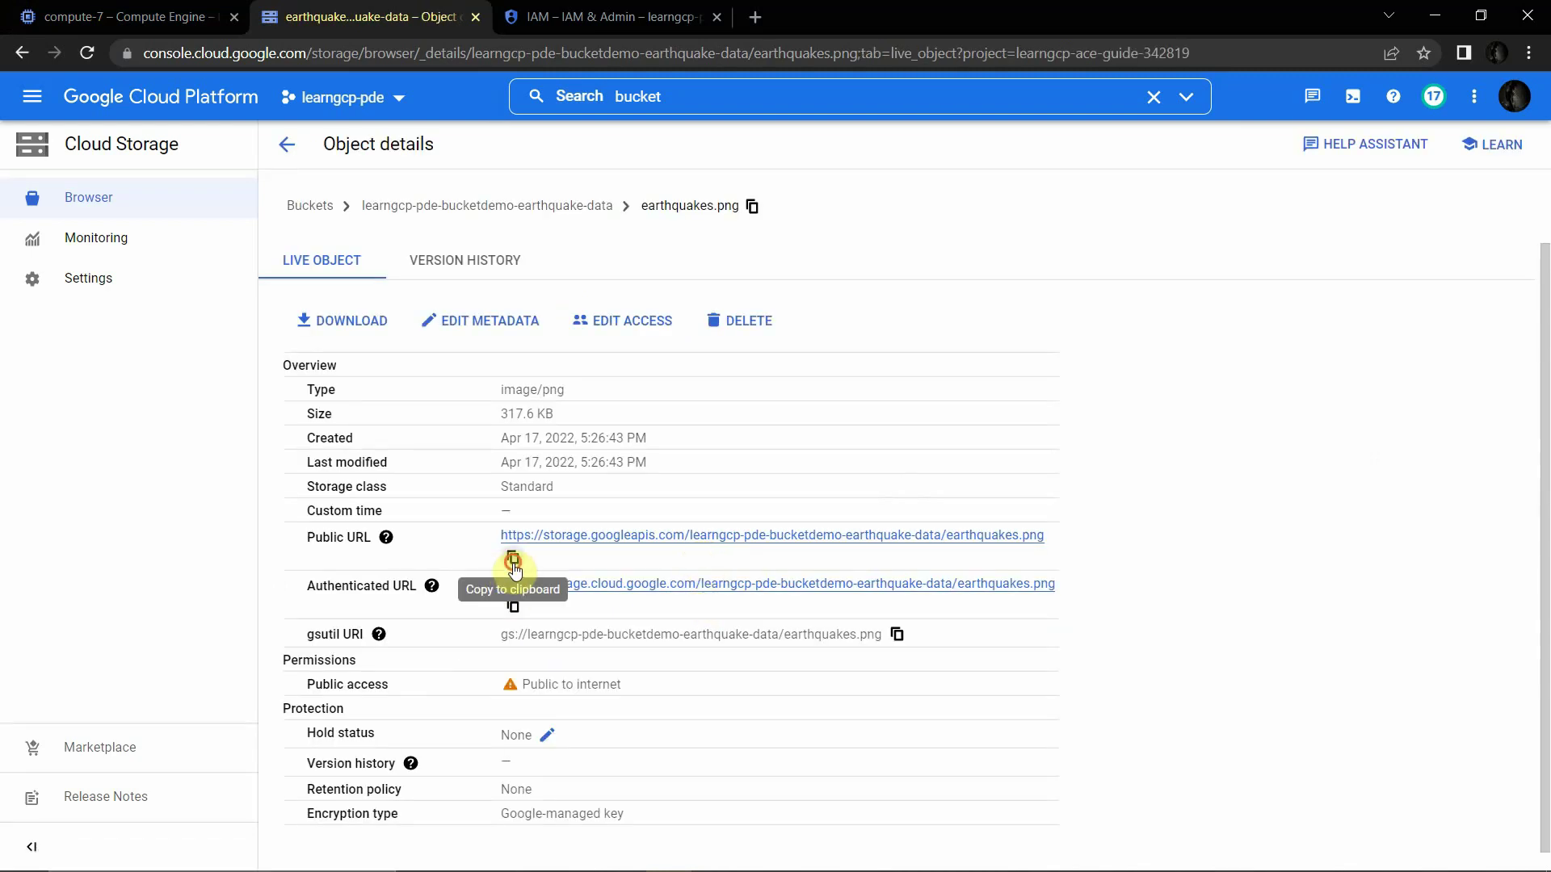
click(511, 559)
click(756, 17)
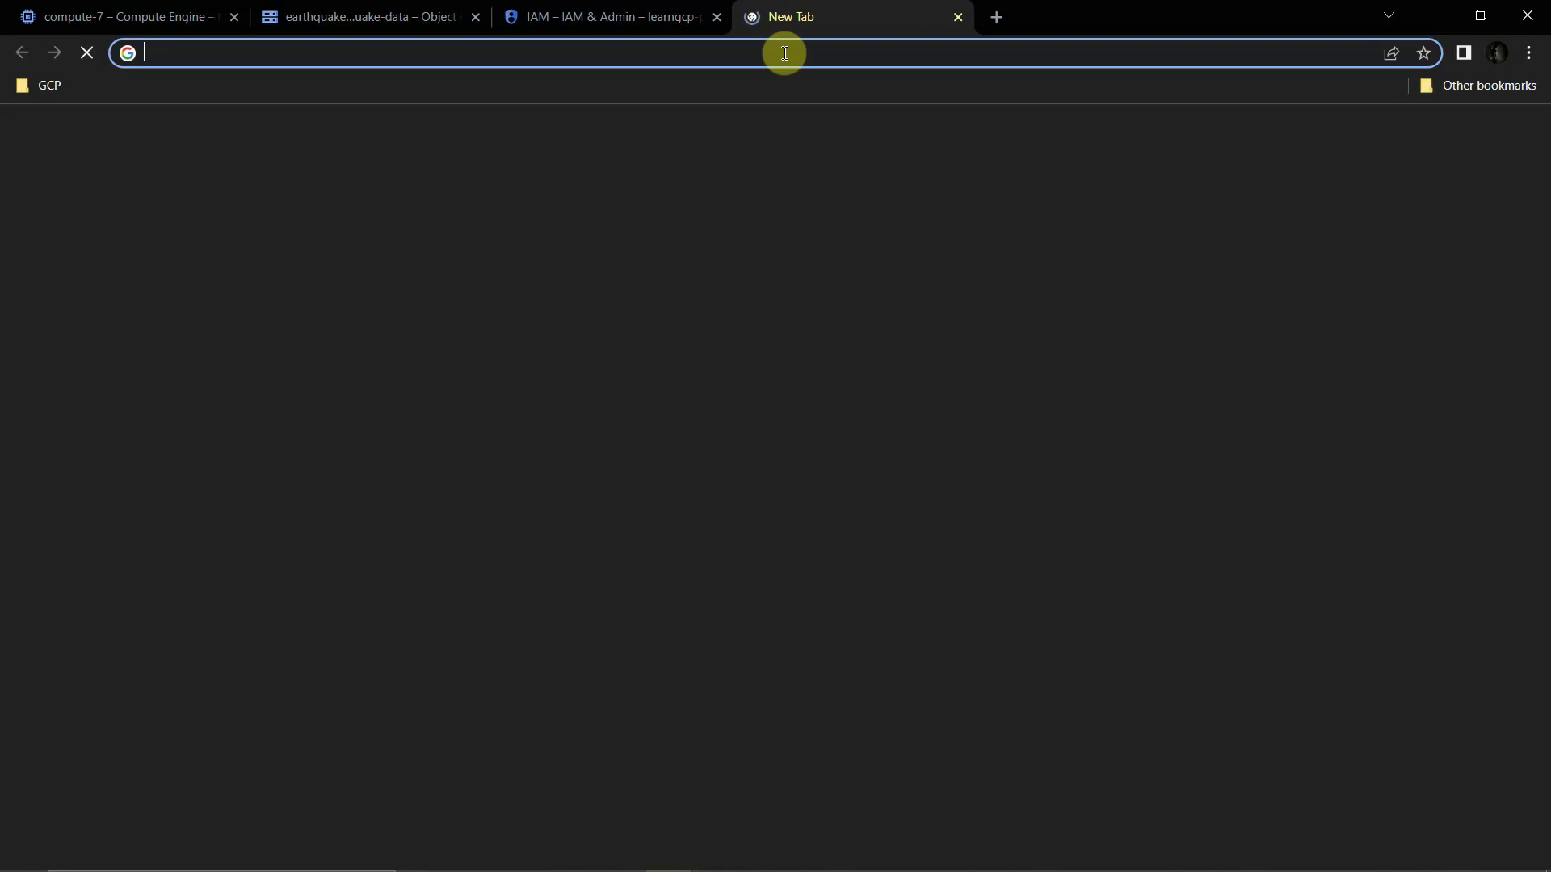
key(ctrl+v)
key(Return)
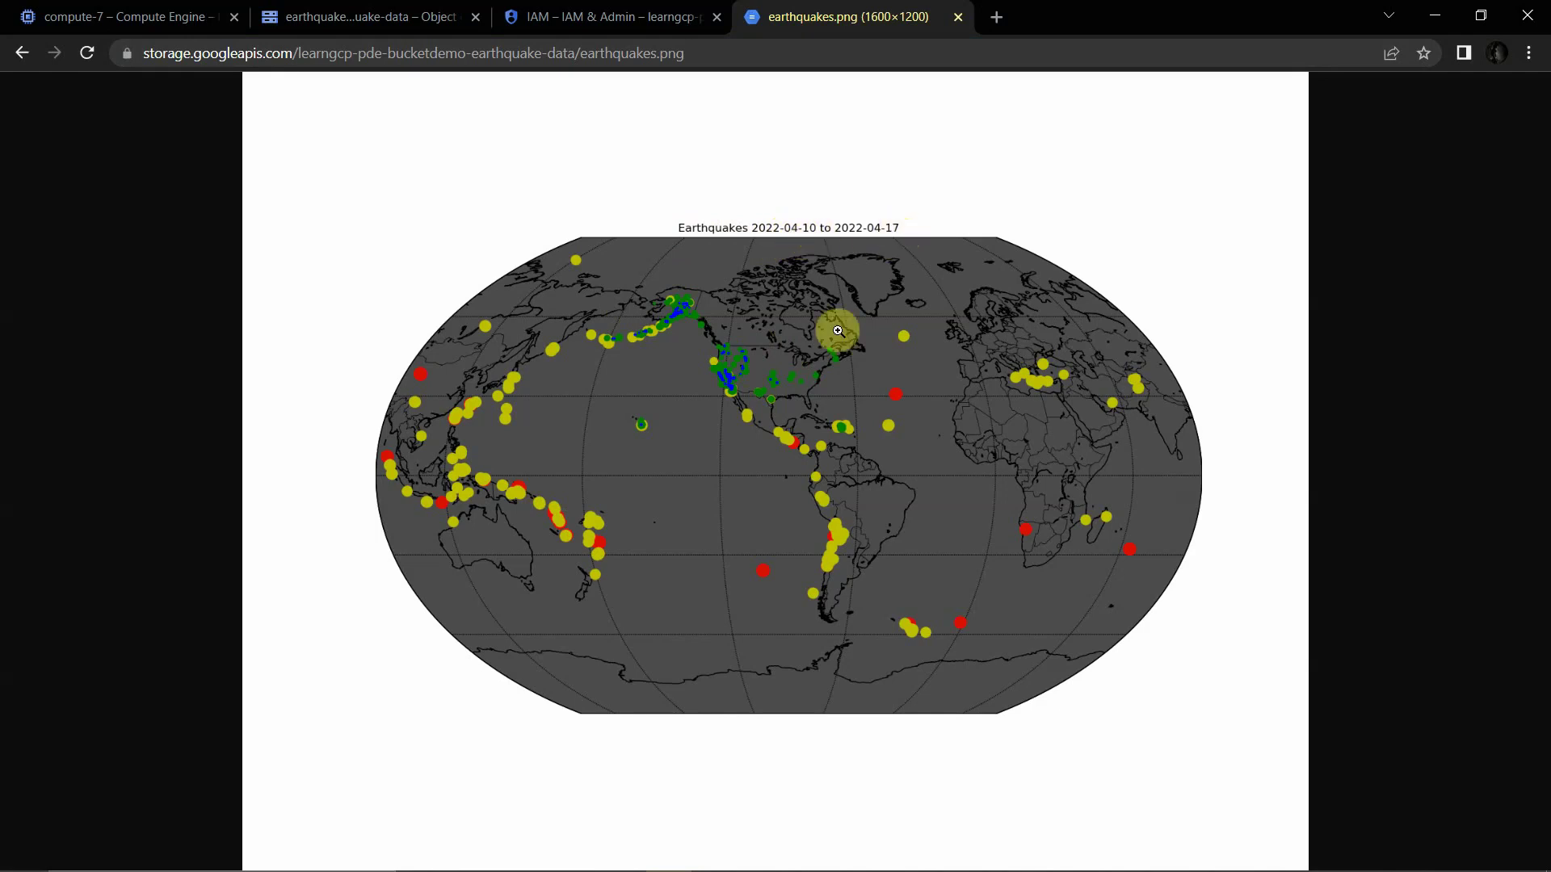
click(713, 482)
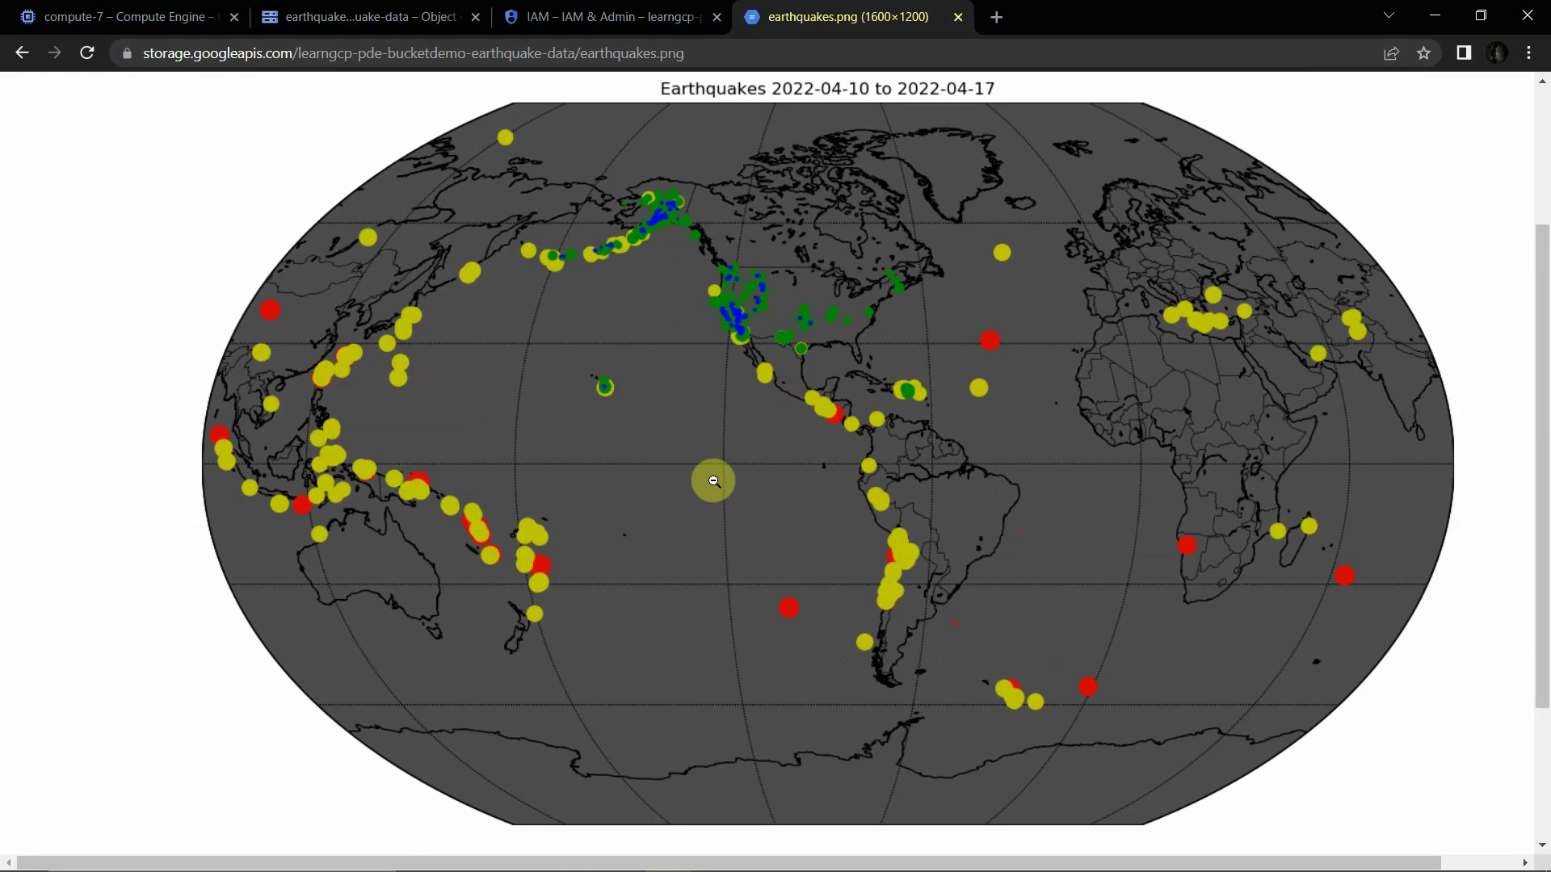
click(748, 483)
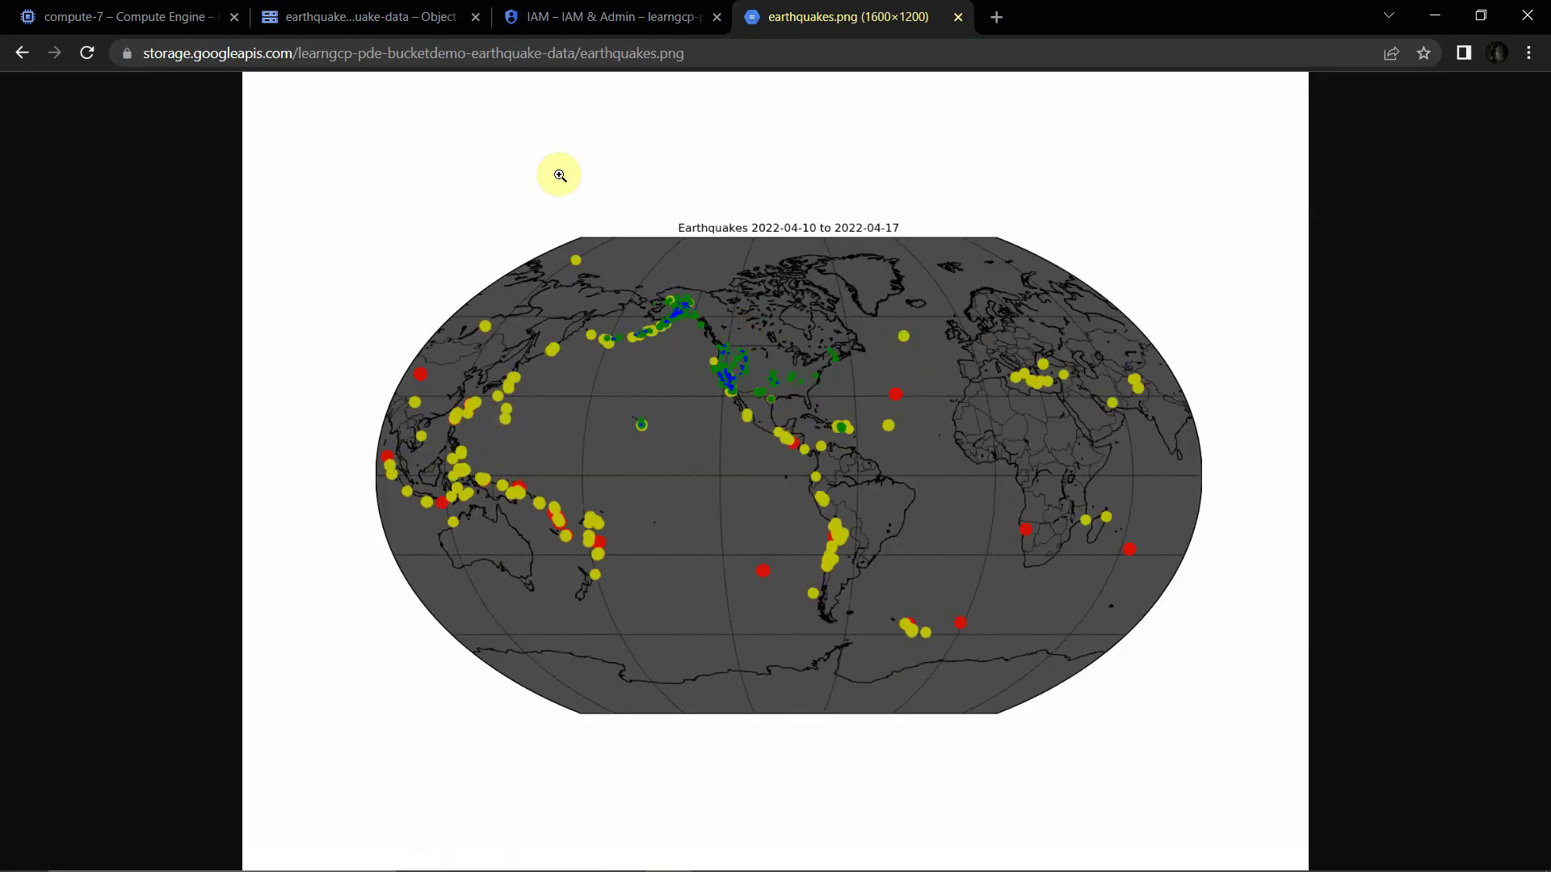
click(187, 16)
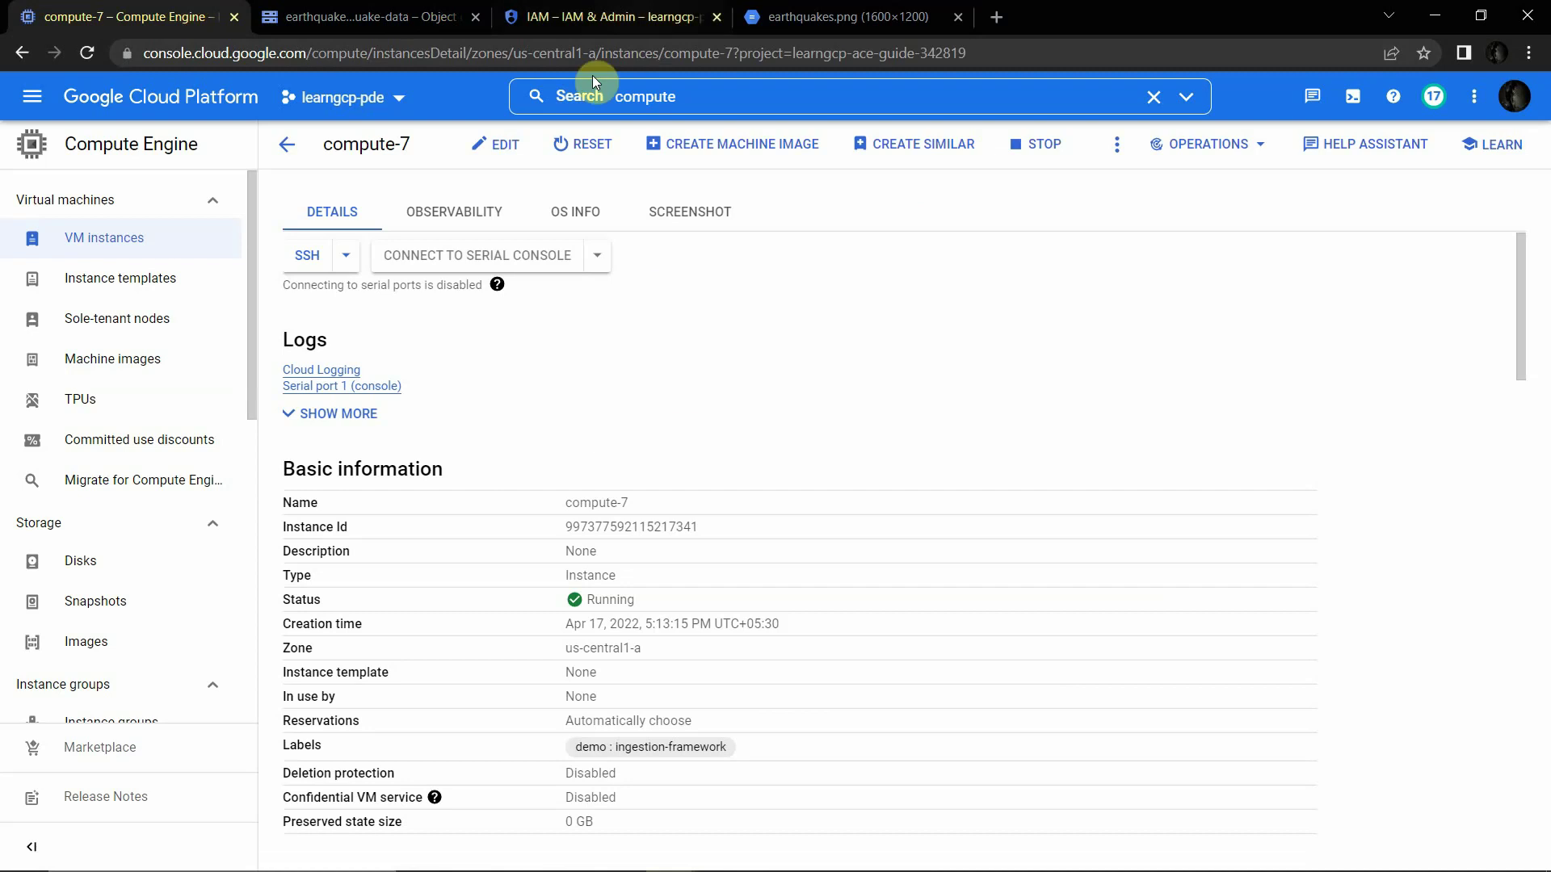
click(754, 17)
key(alt+Tab)
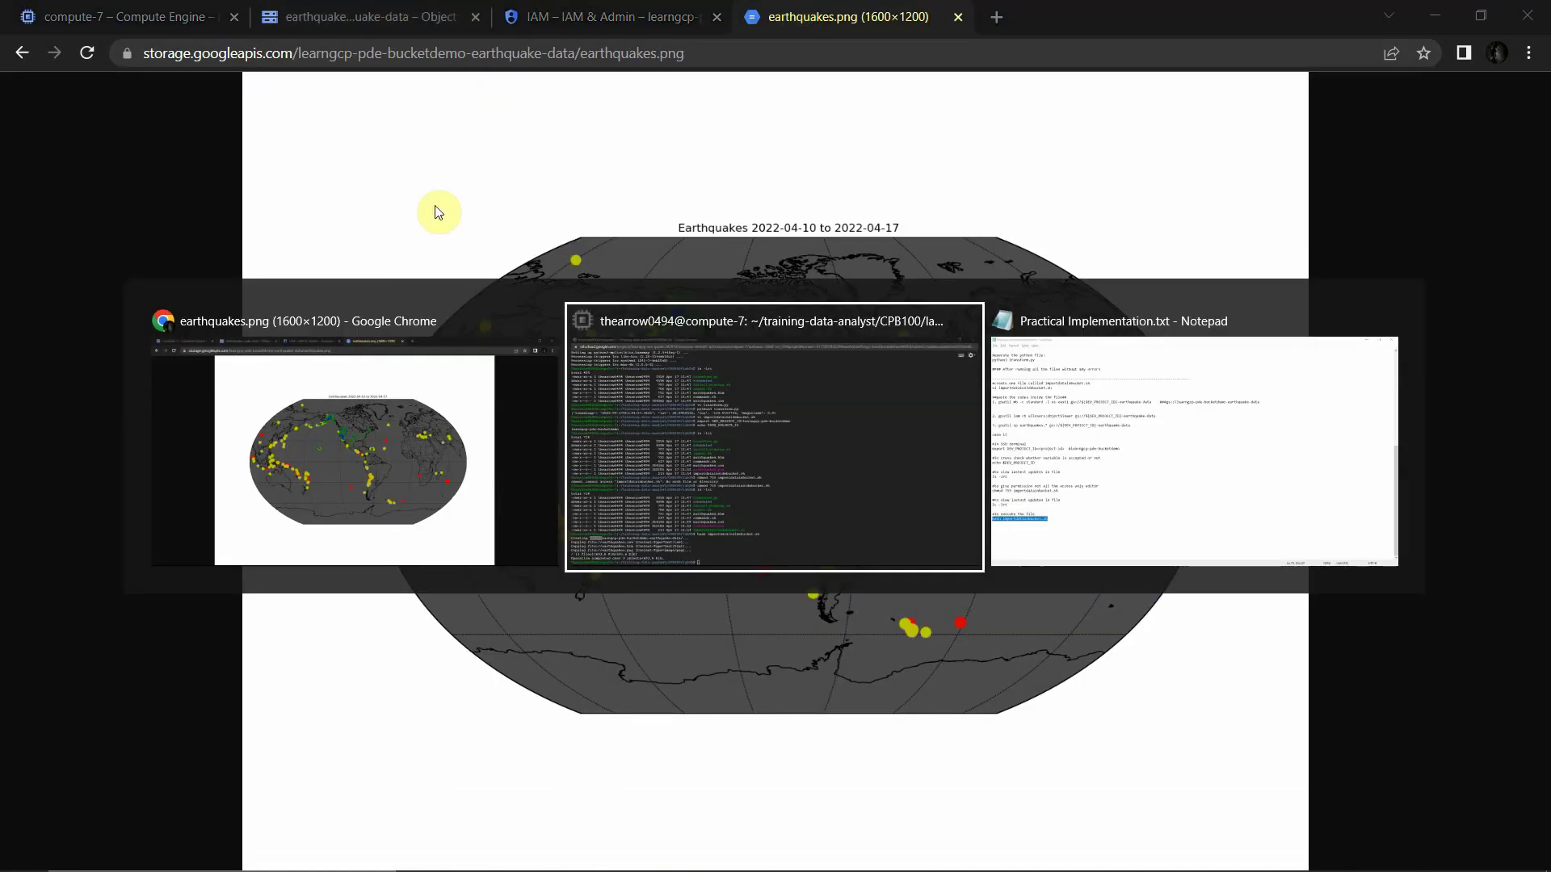
key(Tab)
click(433, 452)
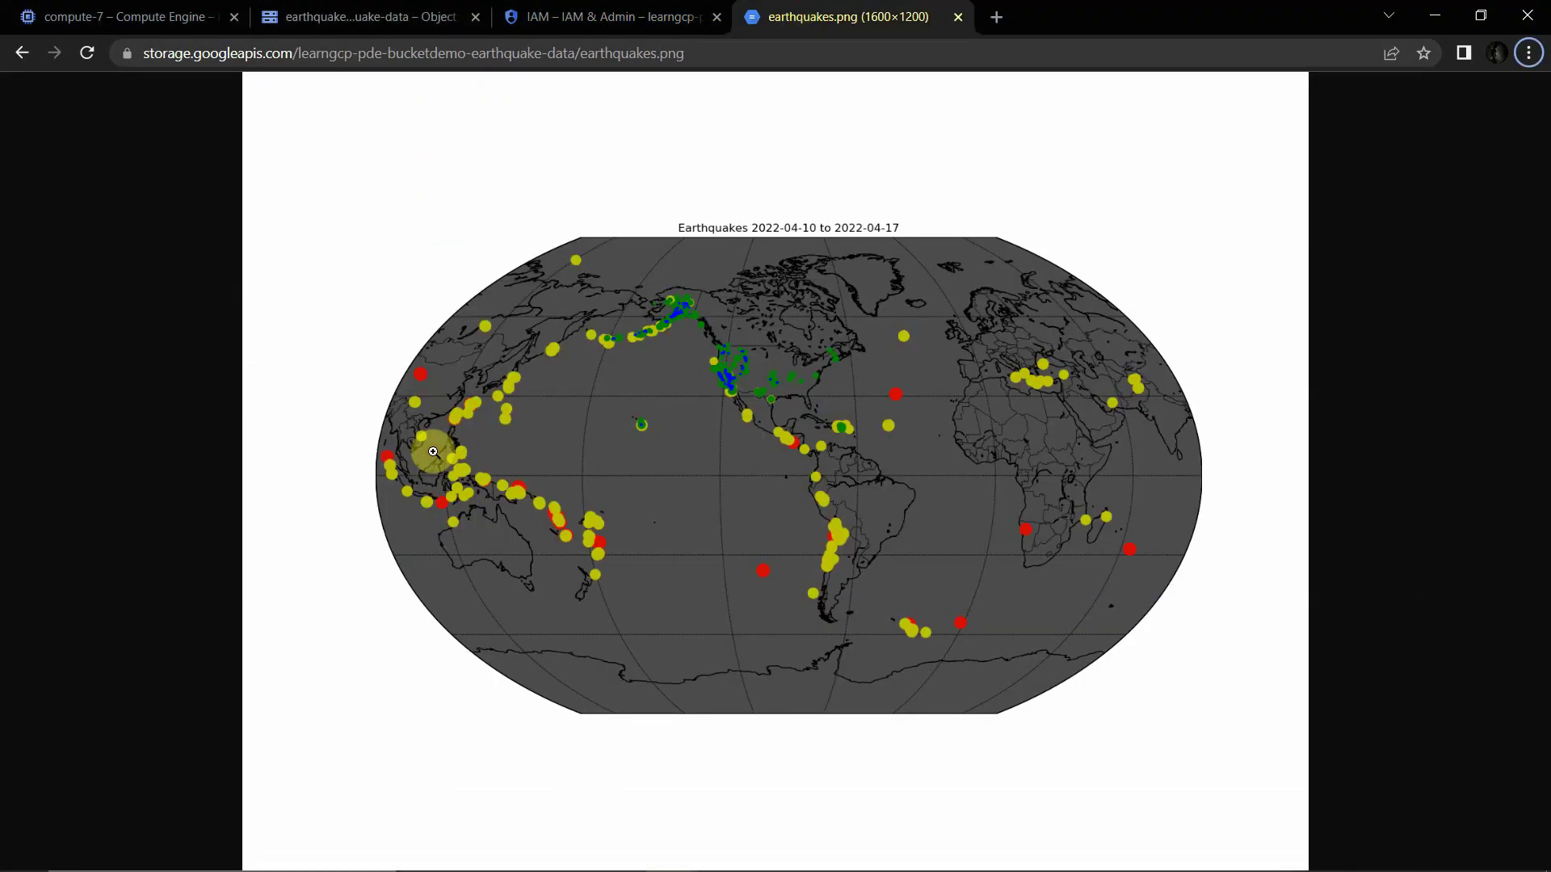
Review the compute-7 instance details and return to the object list of the learngcp-pde-bucketdemo-earthquake-data bucket
click(409, 14)
click(105, 8)
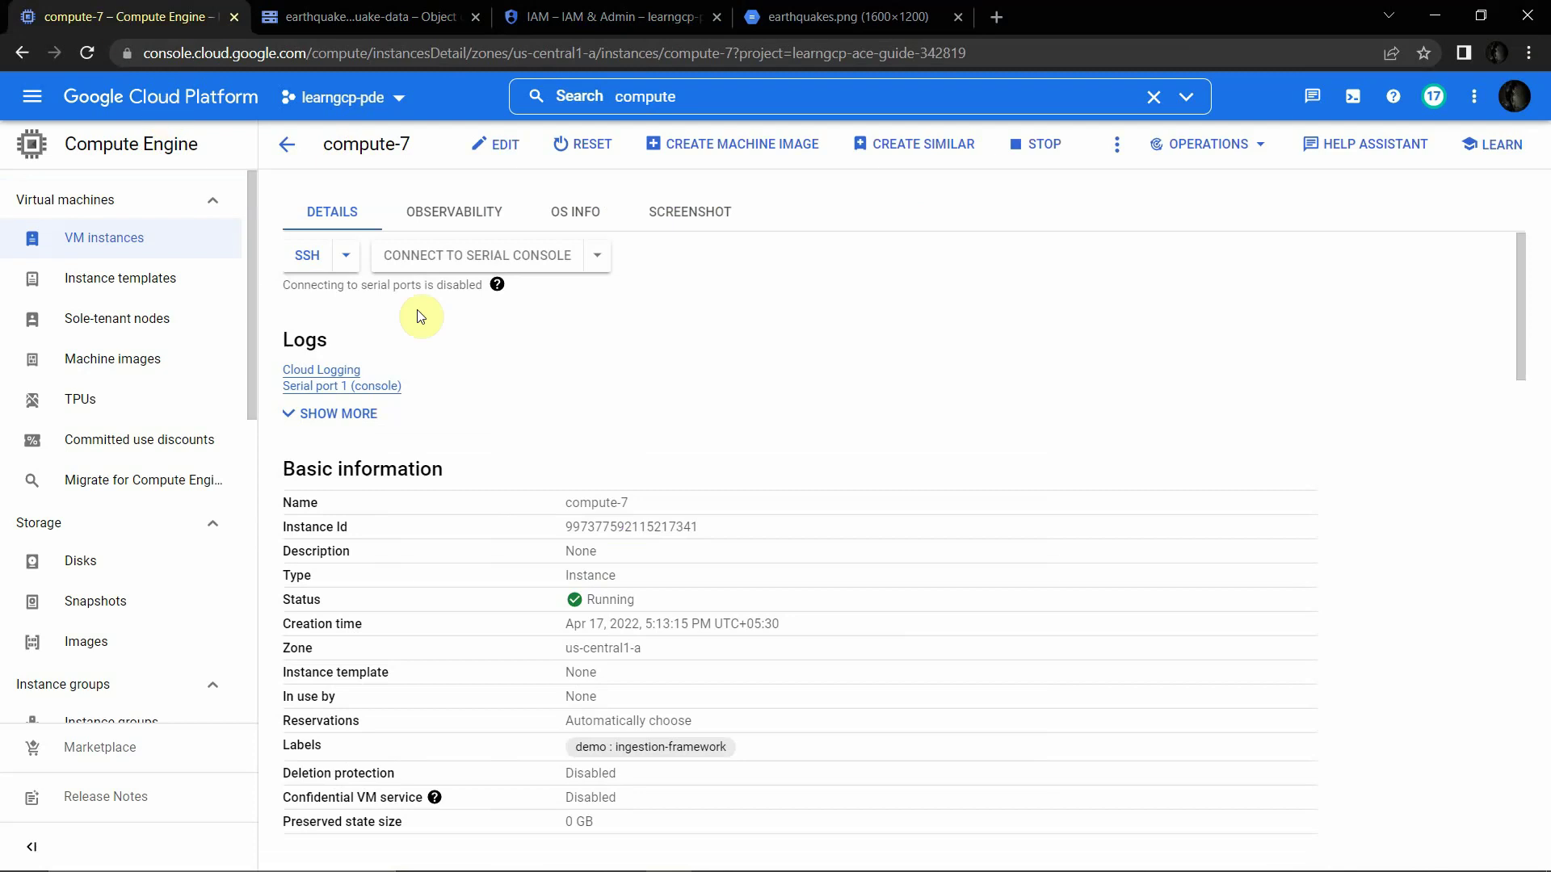
scroll(613, 361, down, 13)
scroll(586, 420, up, 9)
scroll(586, 420, up, 4)
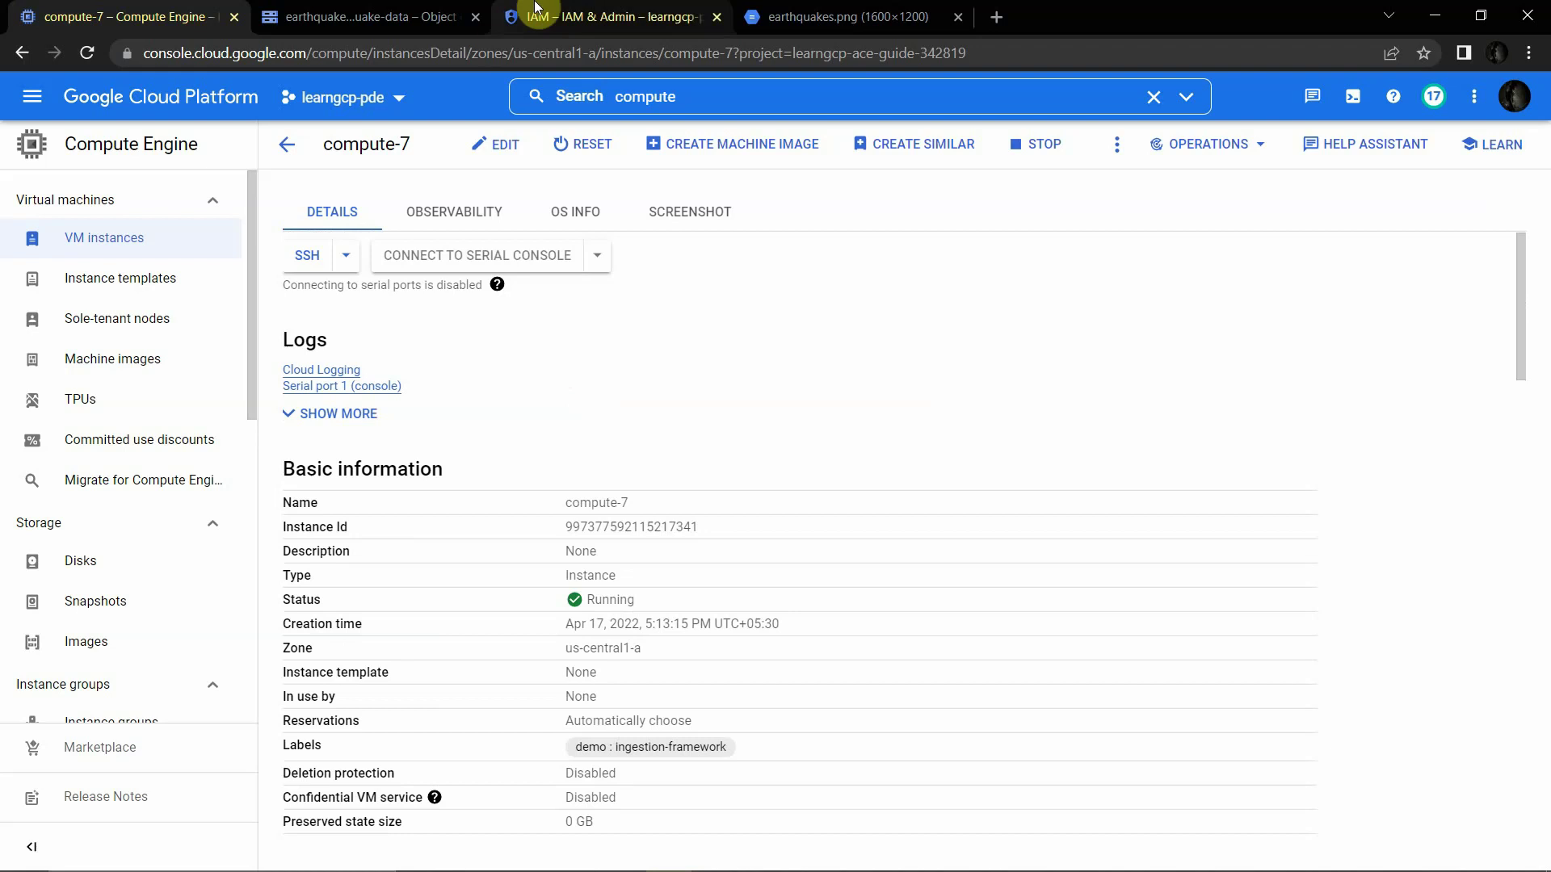
click(440, 16)
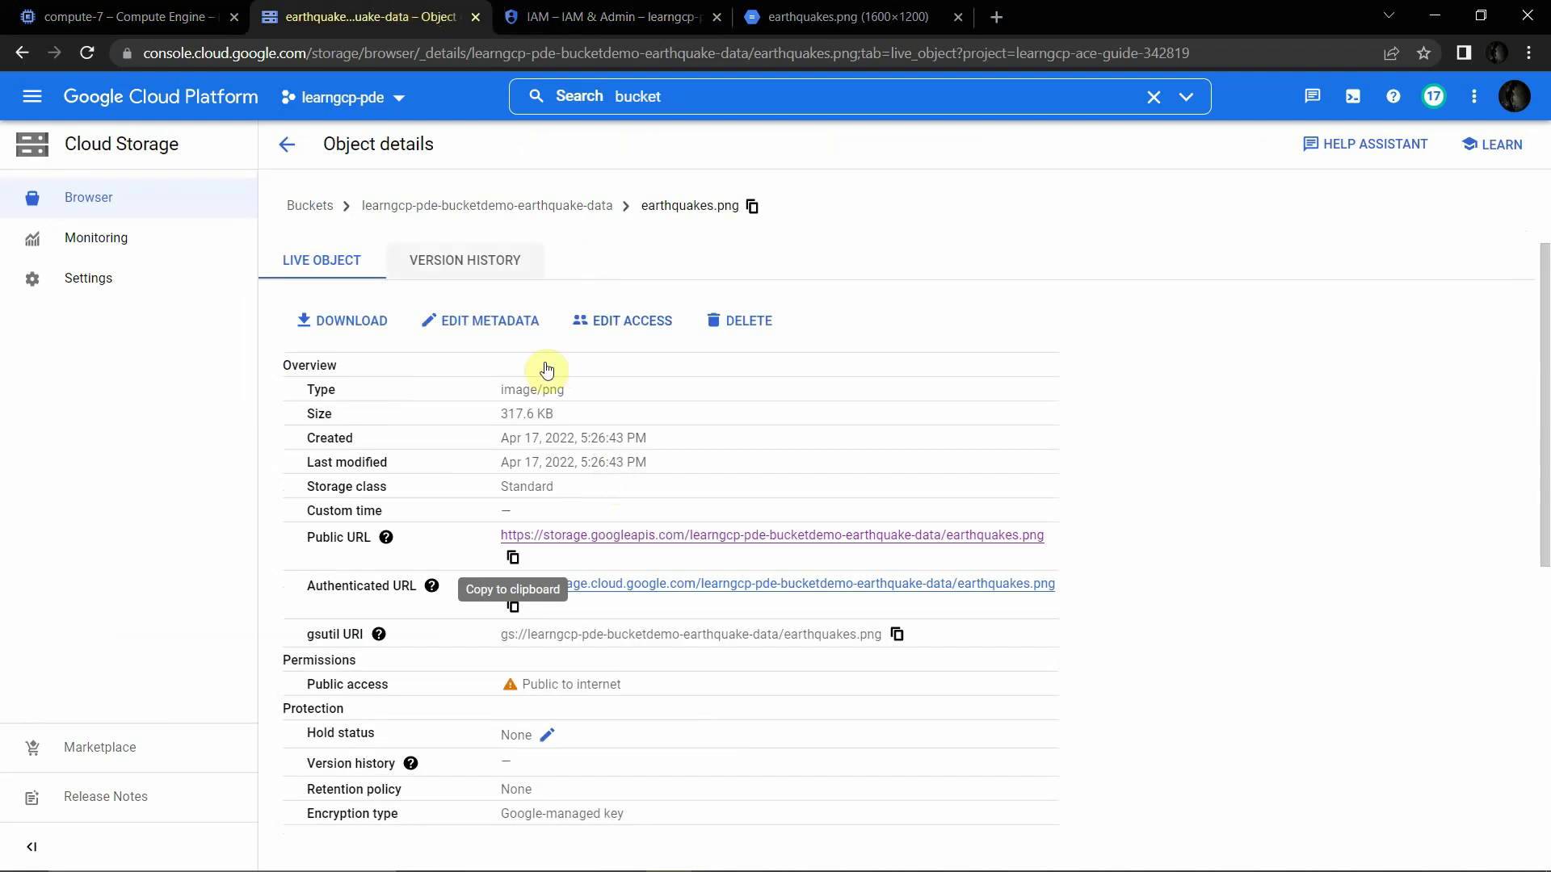
click(600, 206)
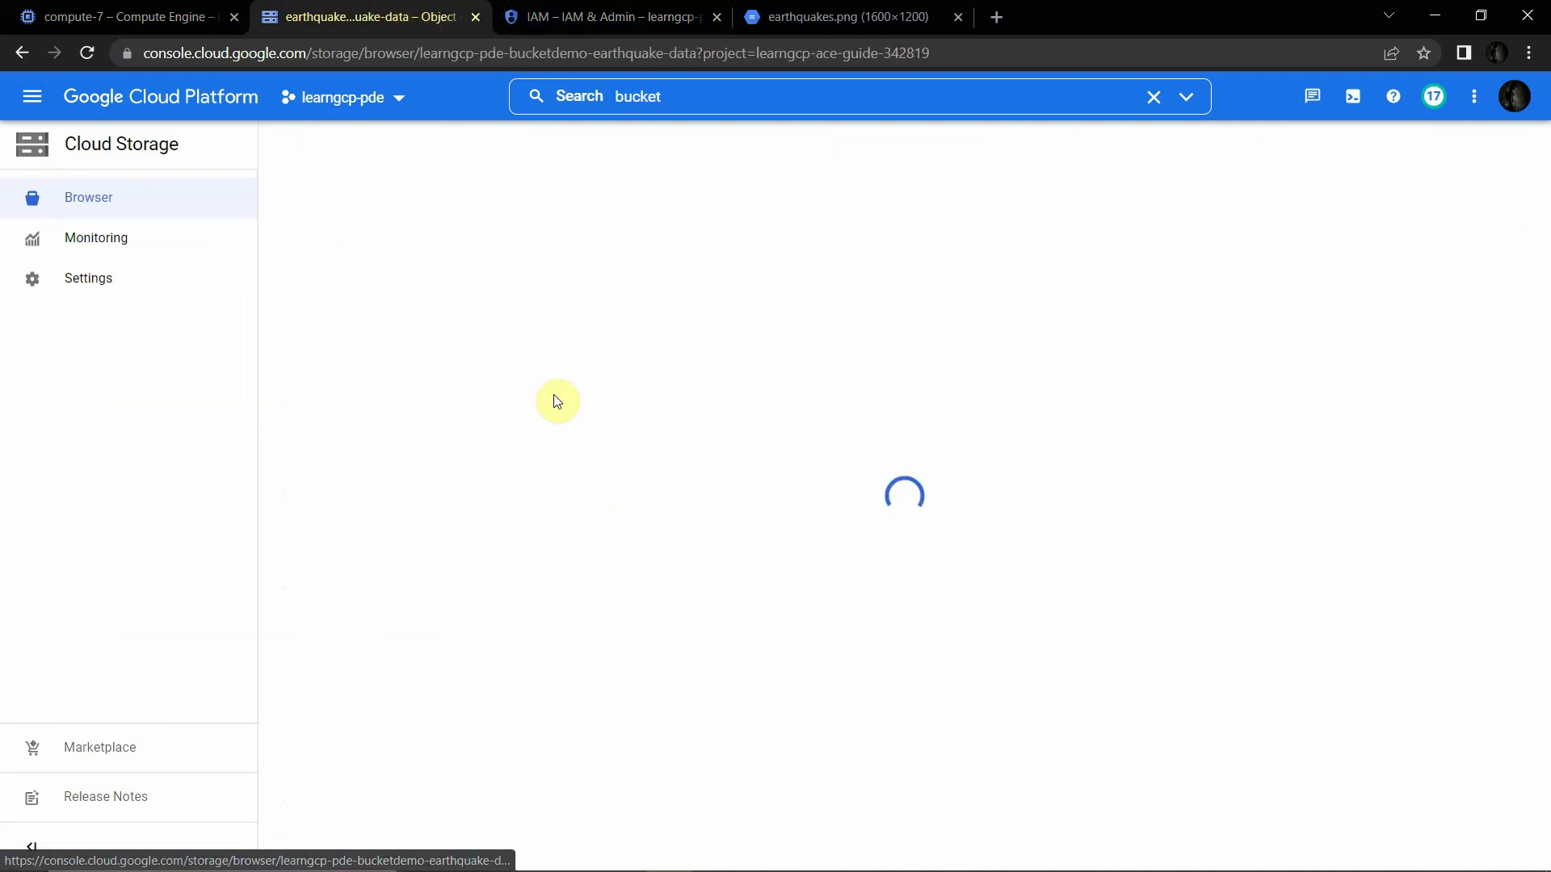
Close the compute-7 SSH window and delete the compute-7 instance from the VM instances list
click(207, 12)
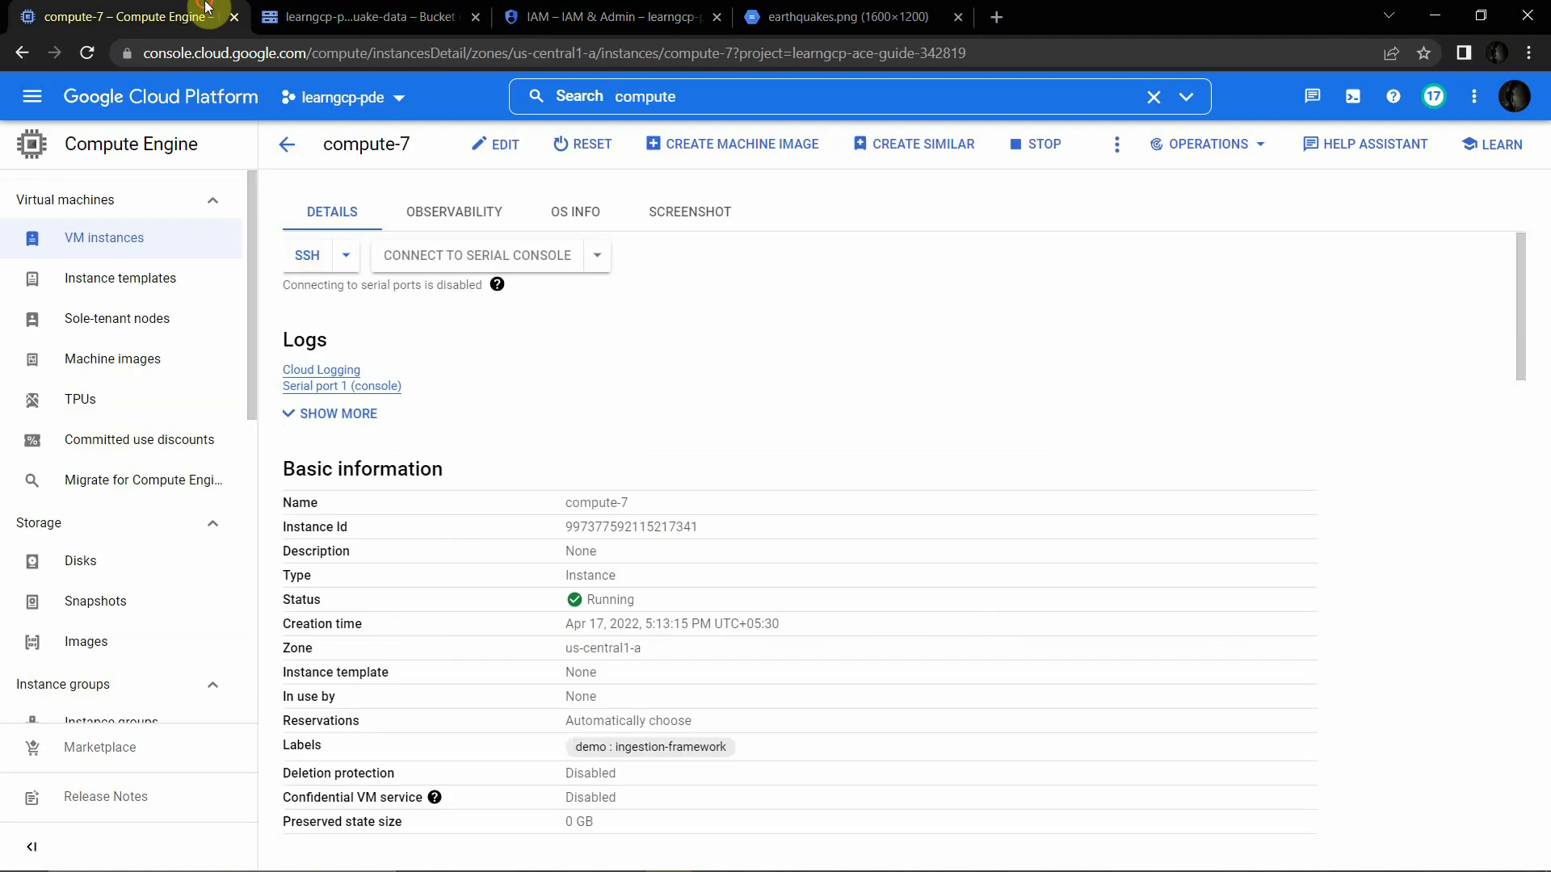
click(287, 144)
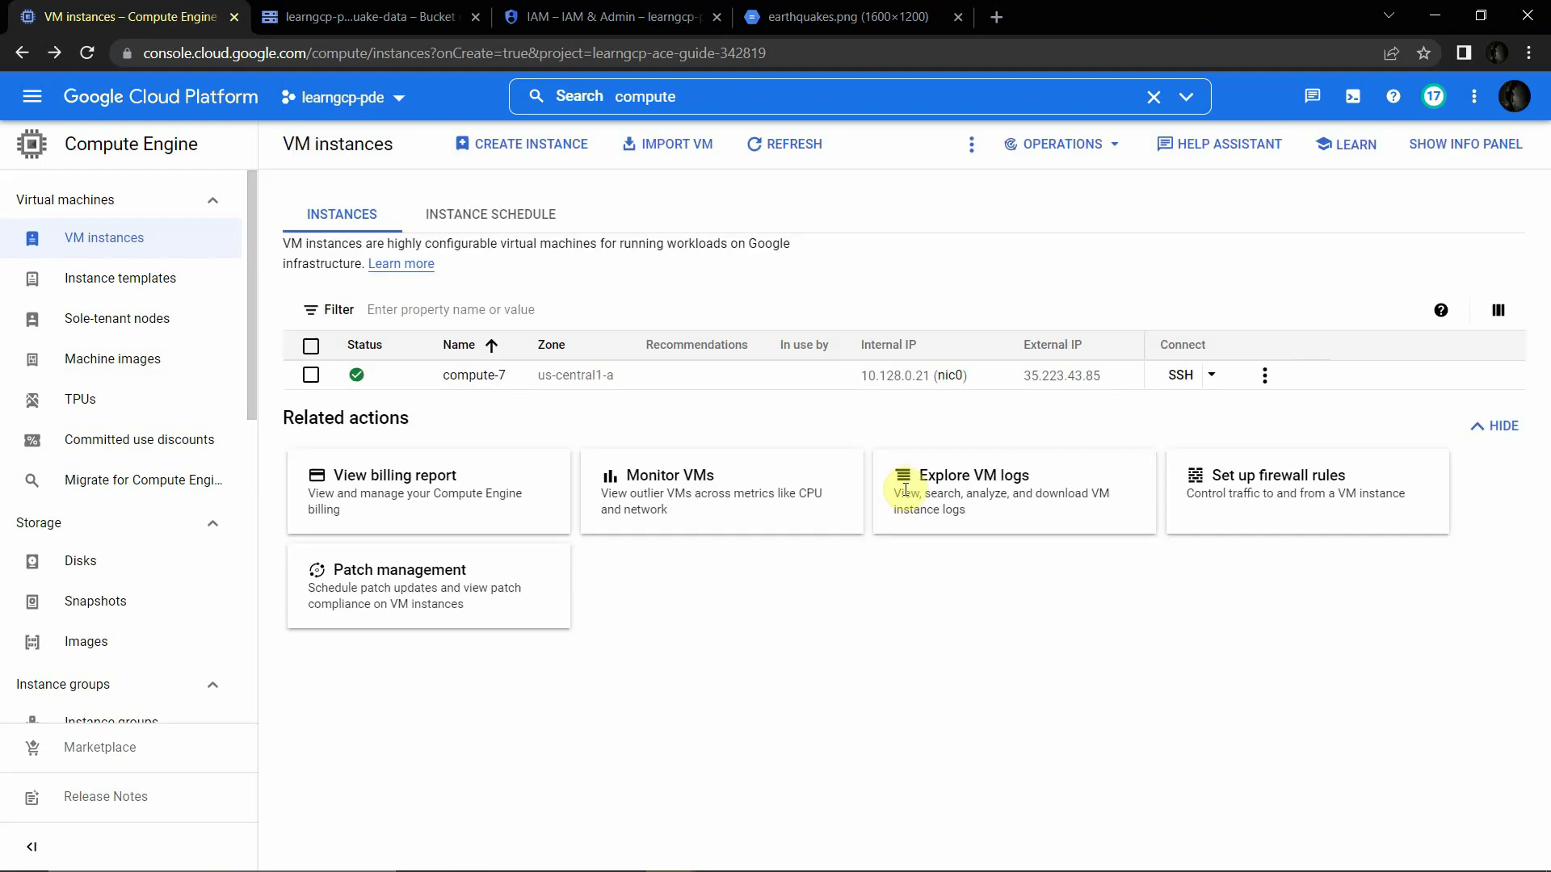
click(310, 377)
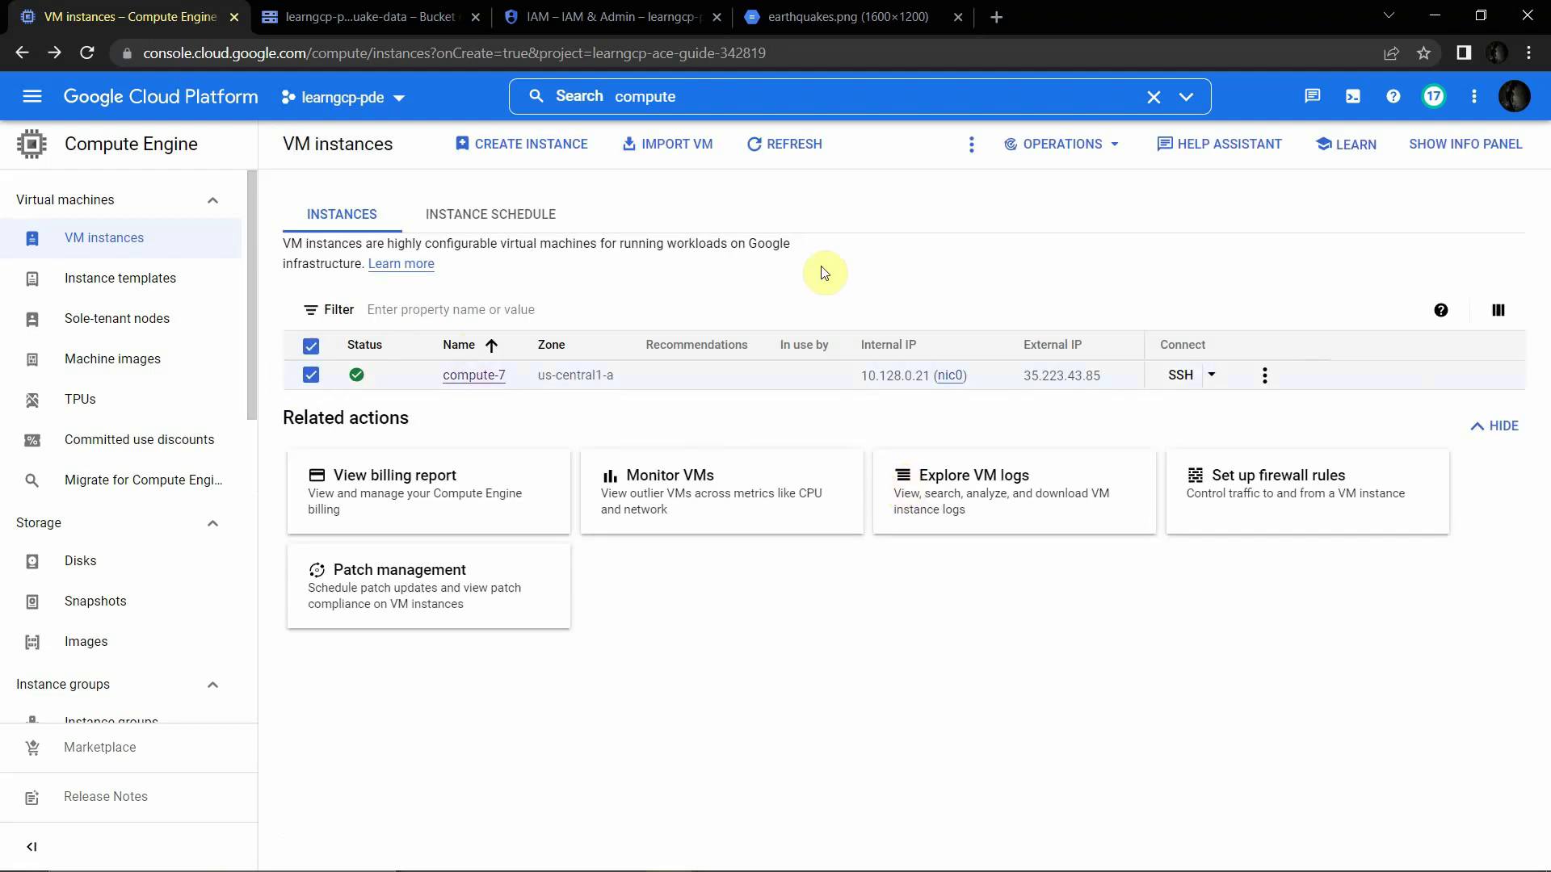
key(alt+Tab)
click(1527, 12)
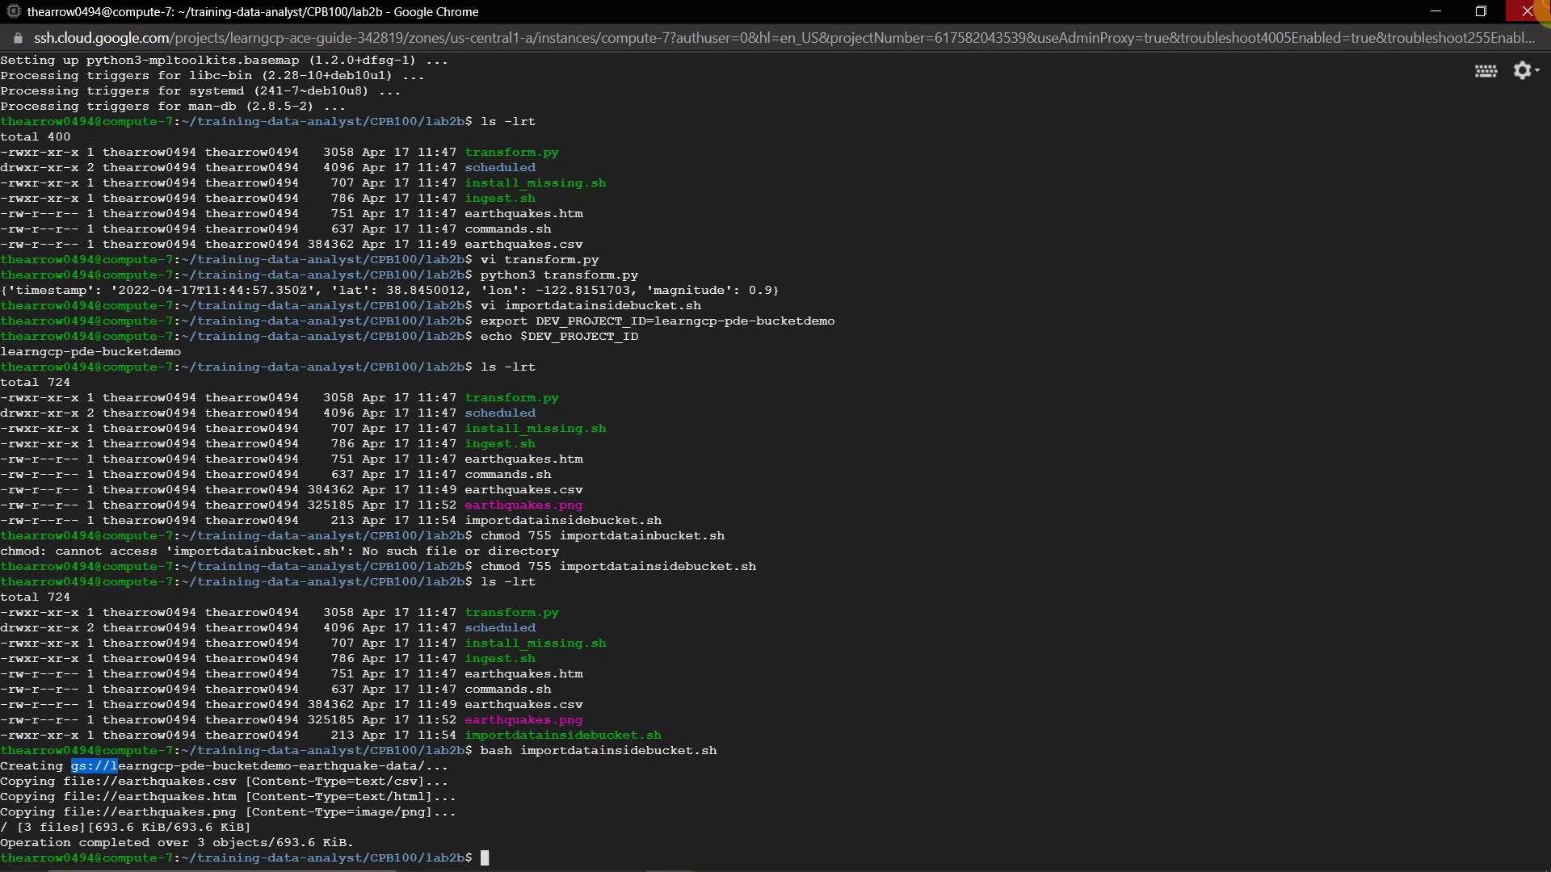
click(874, 151)
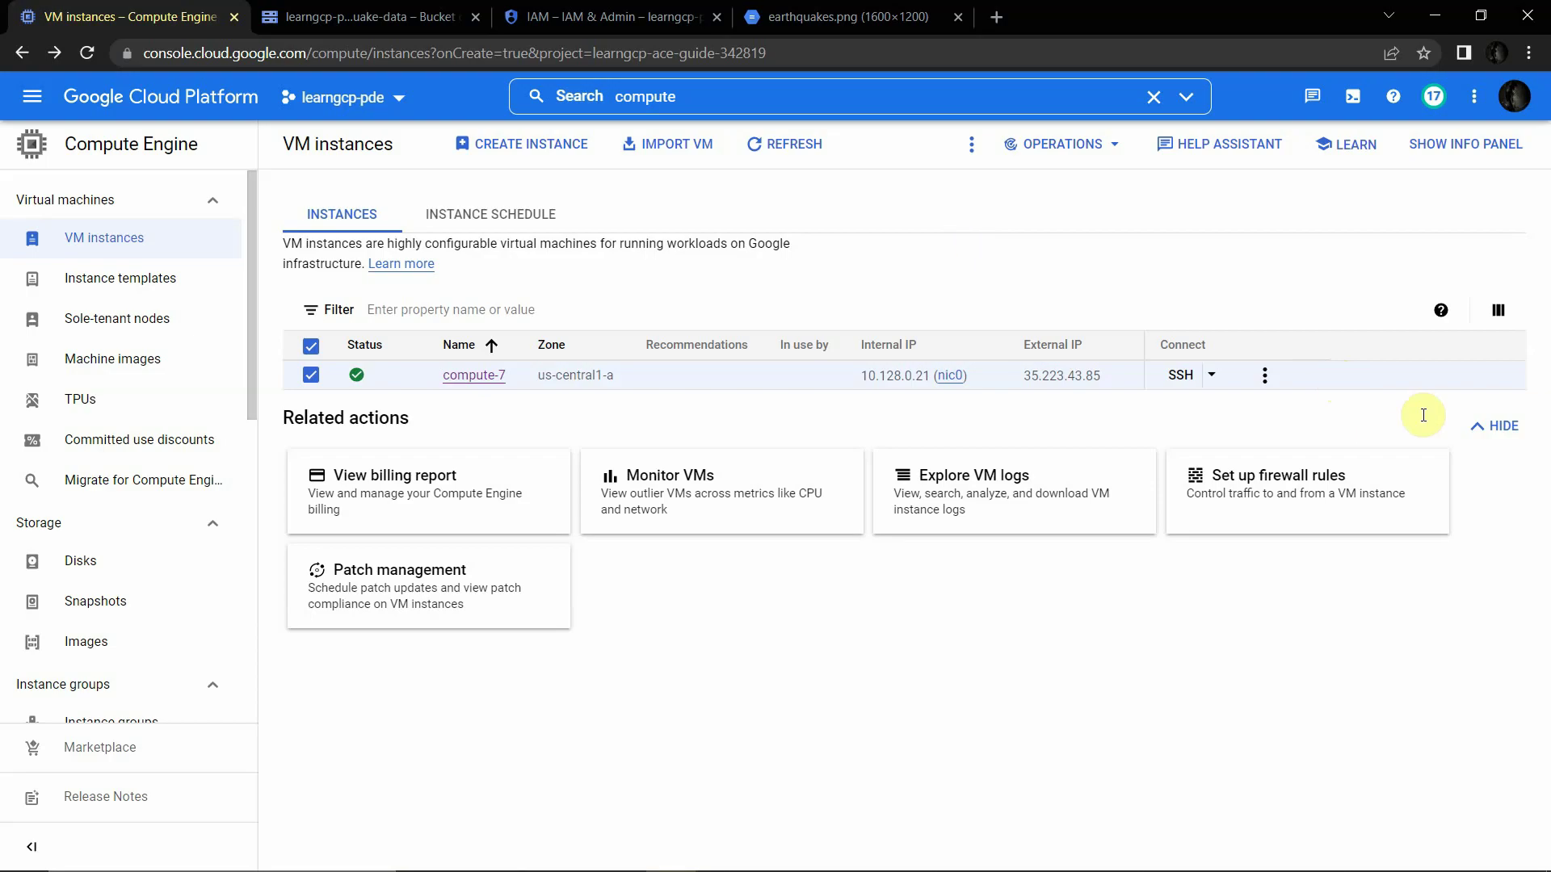
click(1264, 382)
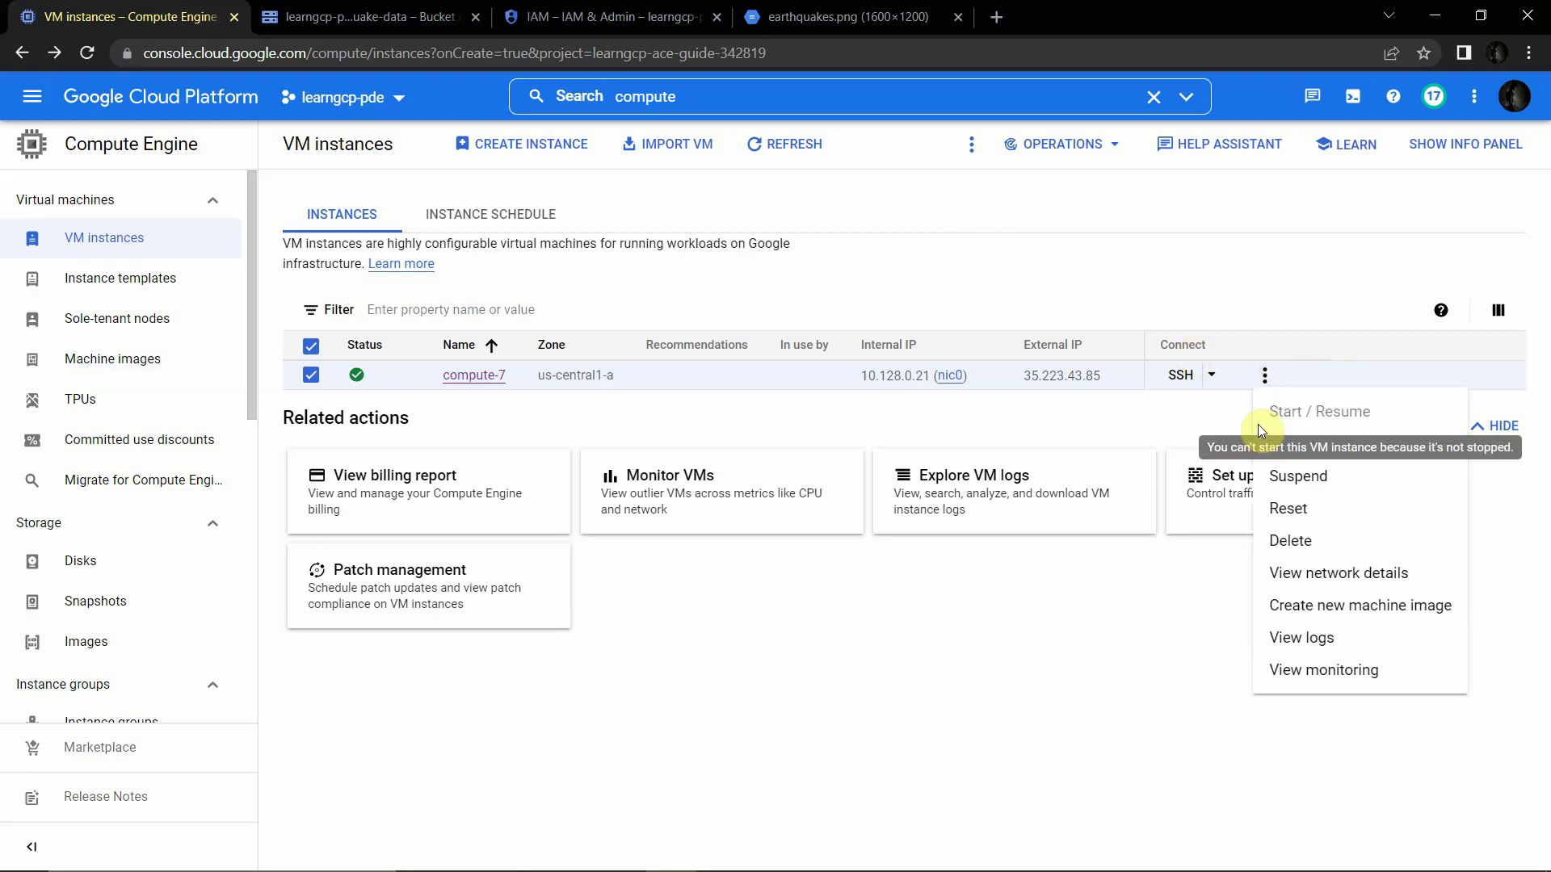
click(1286, 541)
click(998, 557)
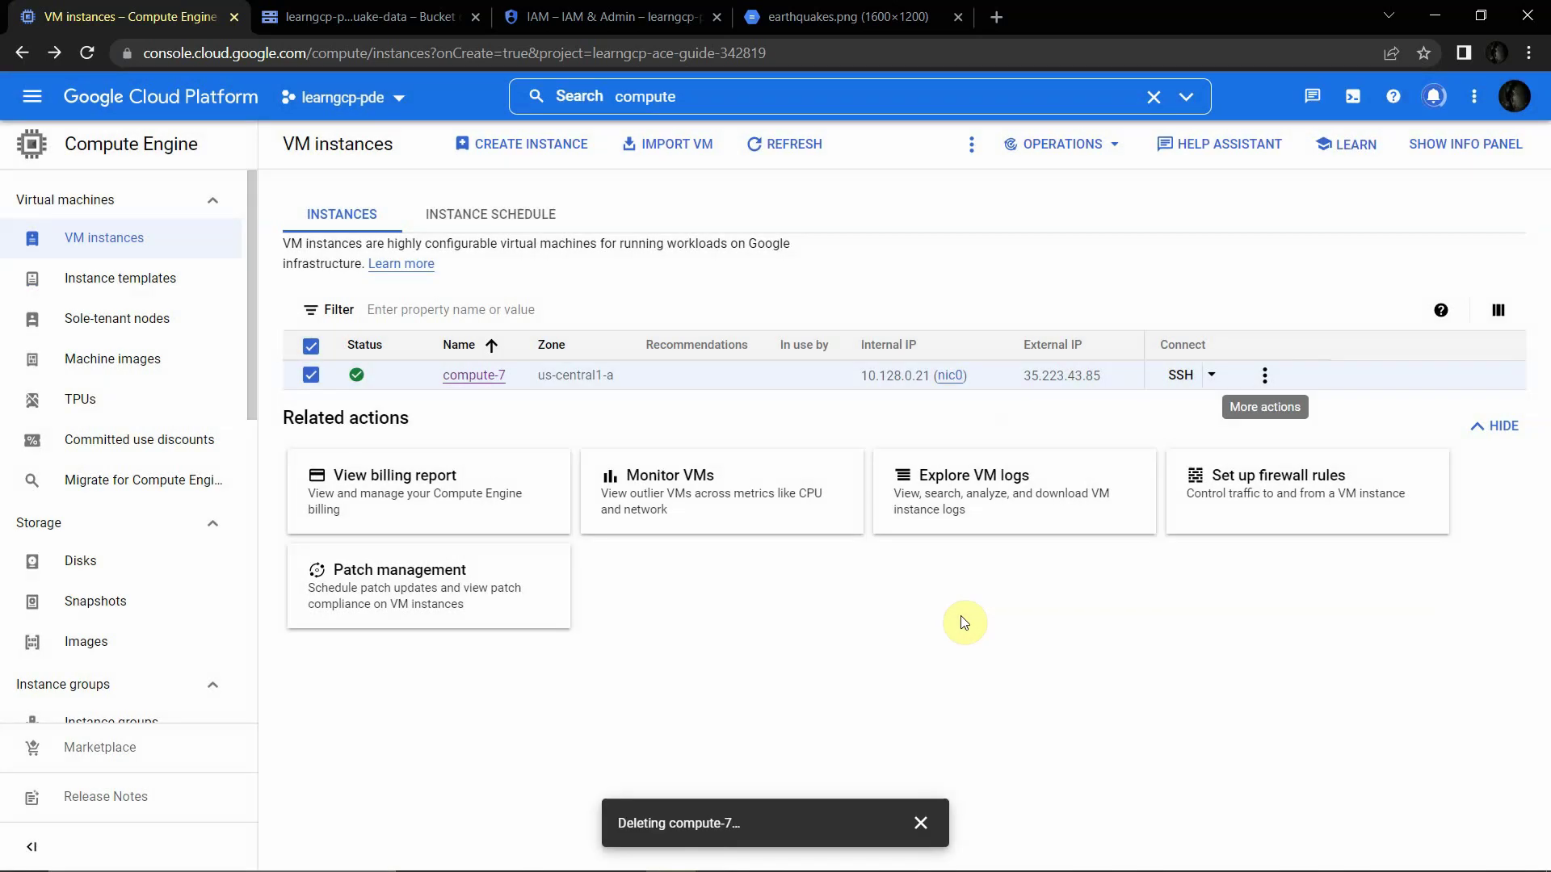
Review the earthquakes.png map once more and the beginning of the Practical Implementation.txt notes in Notepad
click(923, 10)
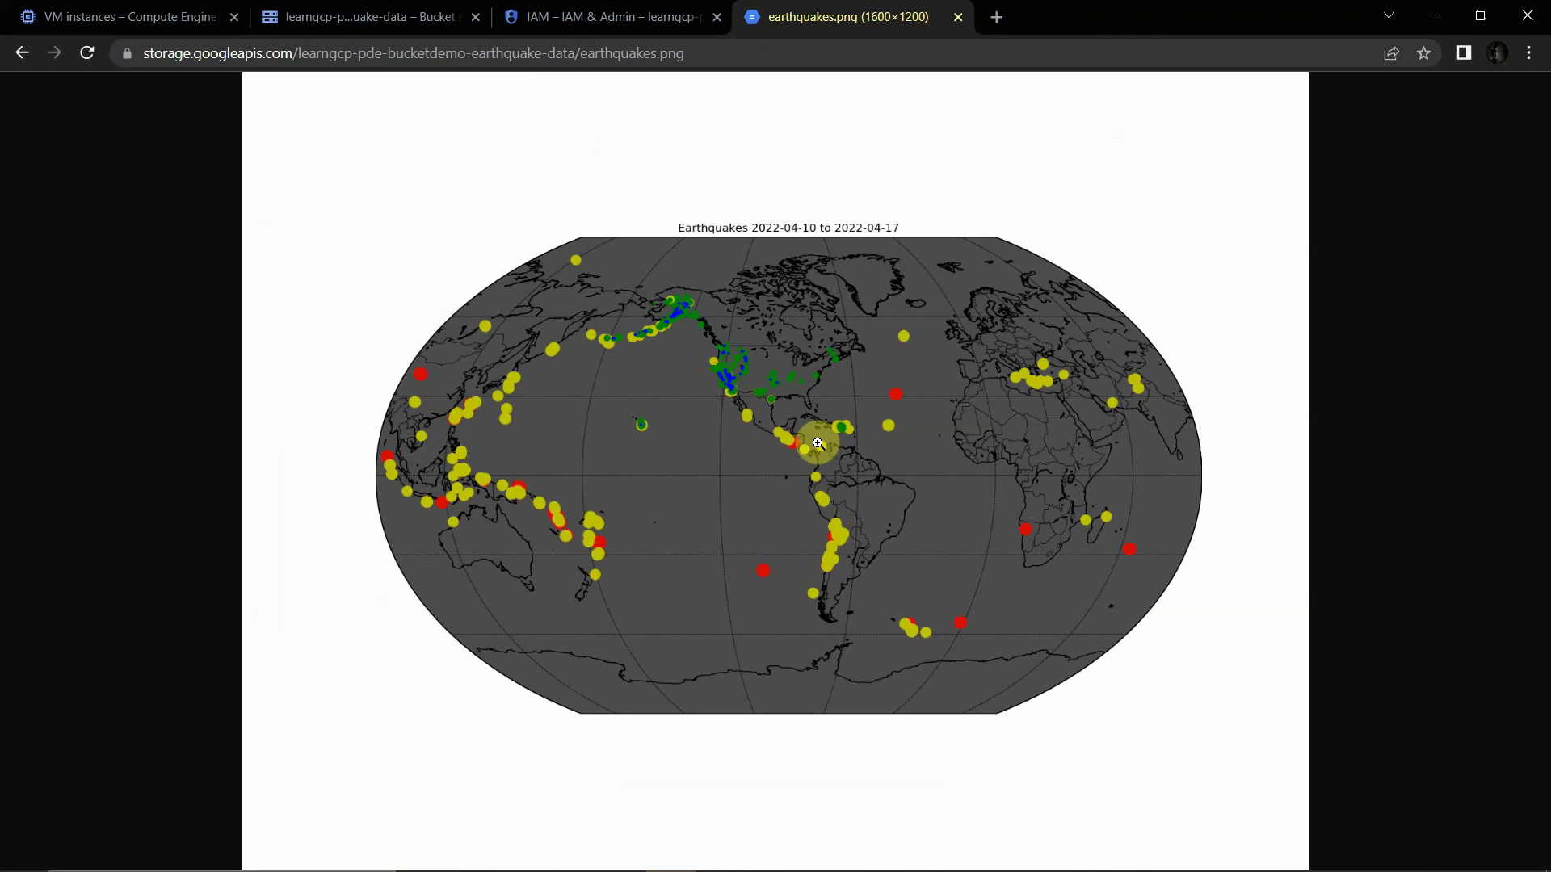
key(alt+Tab)
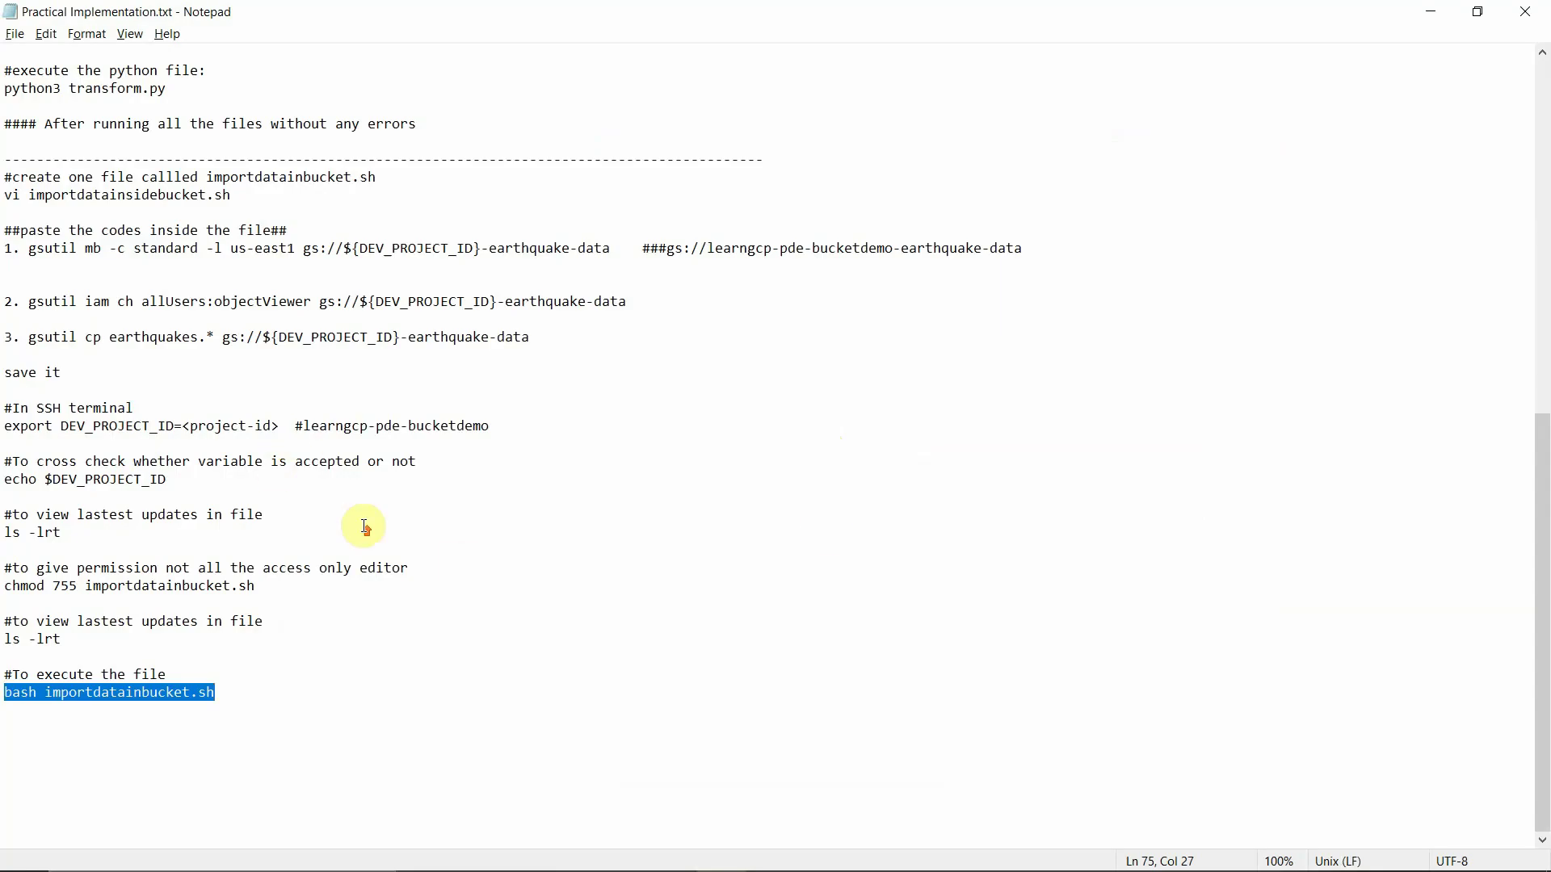
scroll(365, 527, up, 13)
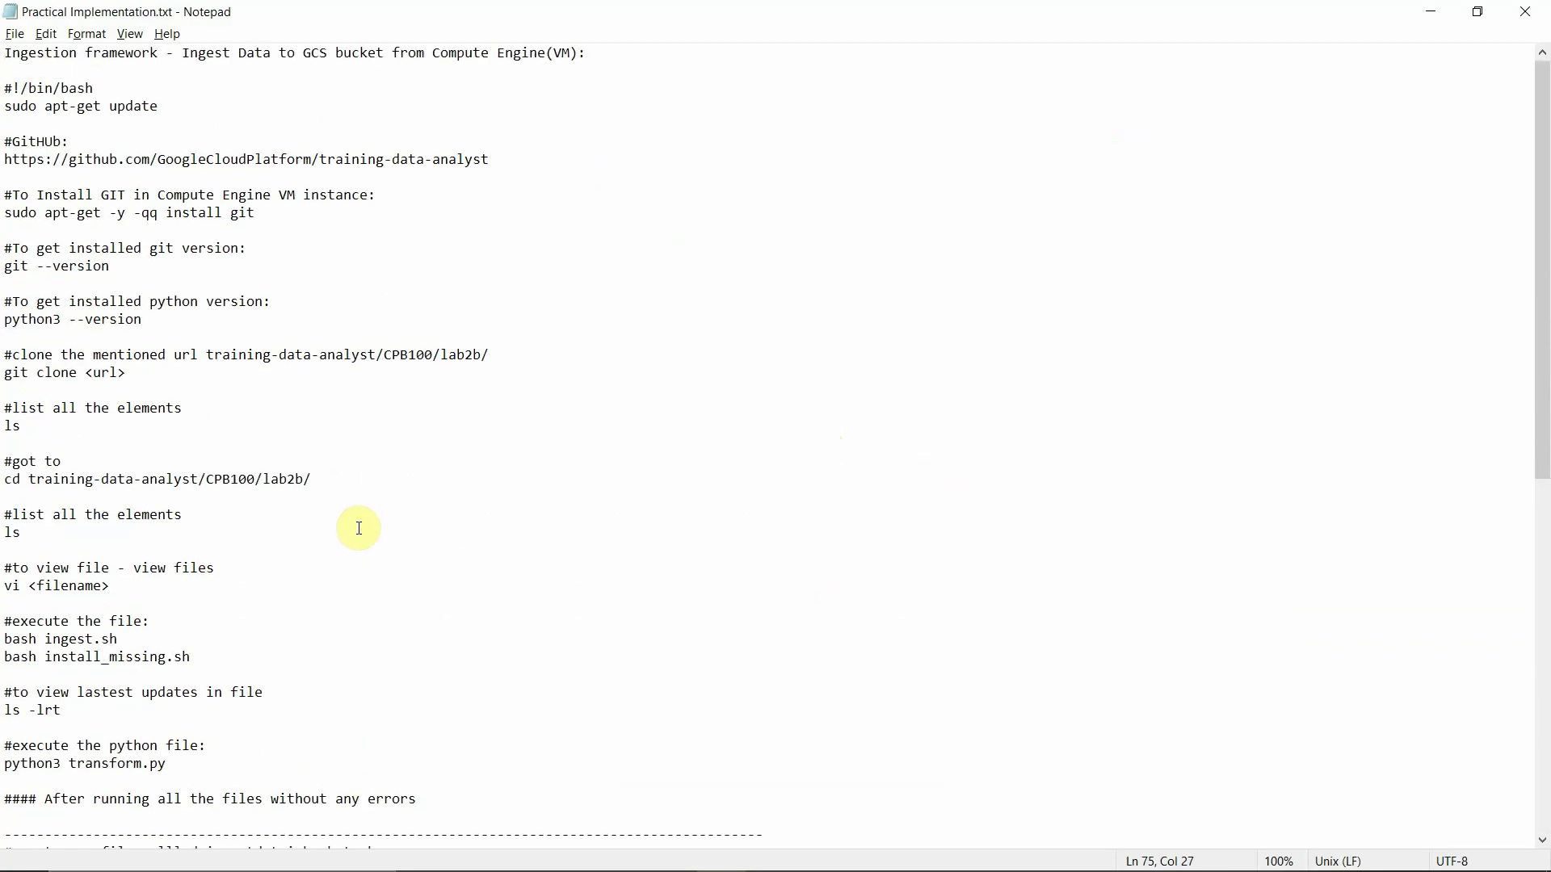